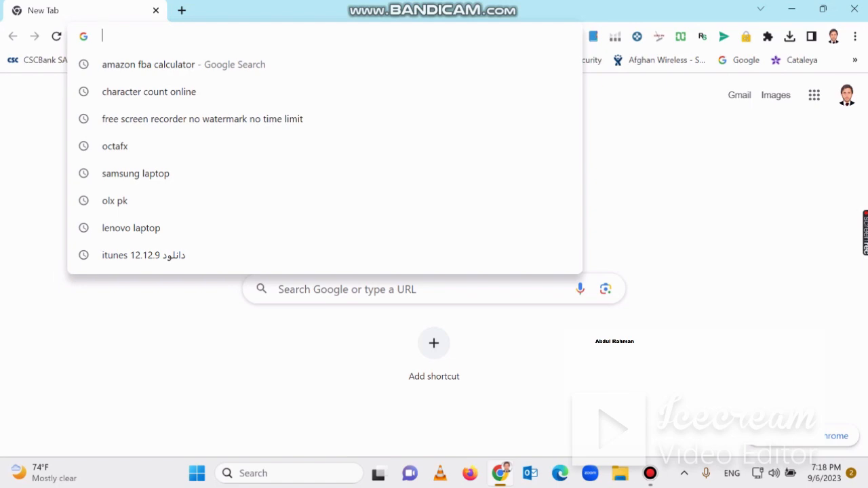
Open the Amazon Seller Central home page at sellercentral.amazon.com/home
type("s")
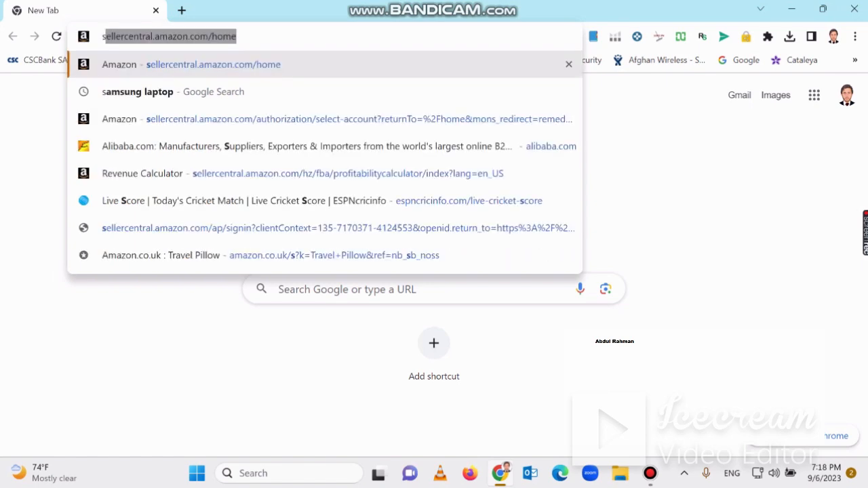
type("e")
key("Return")
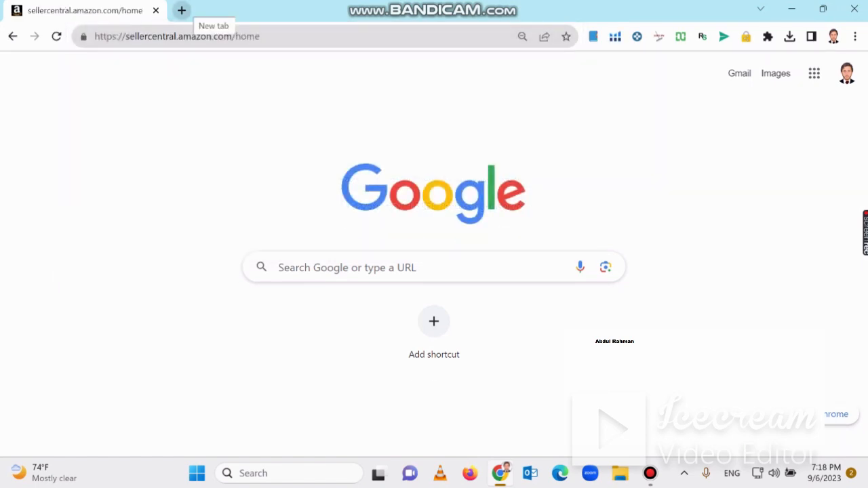
Open the bookmarked Upwork site in a new browser tab, and return to the Seller Central home page
left_click(181, 10)
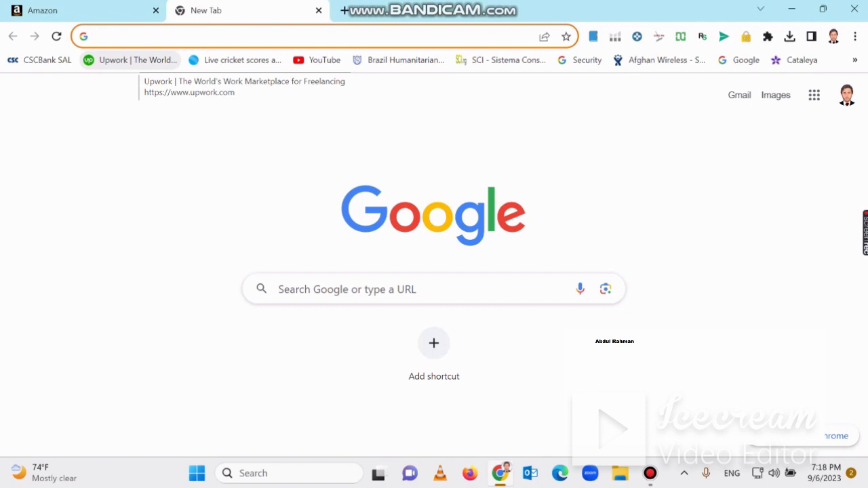
left_click(130, 59)
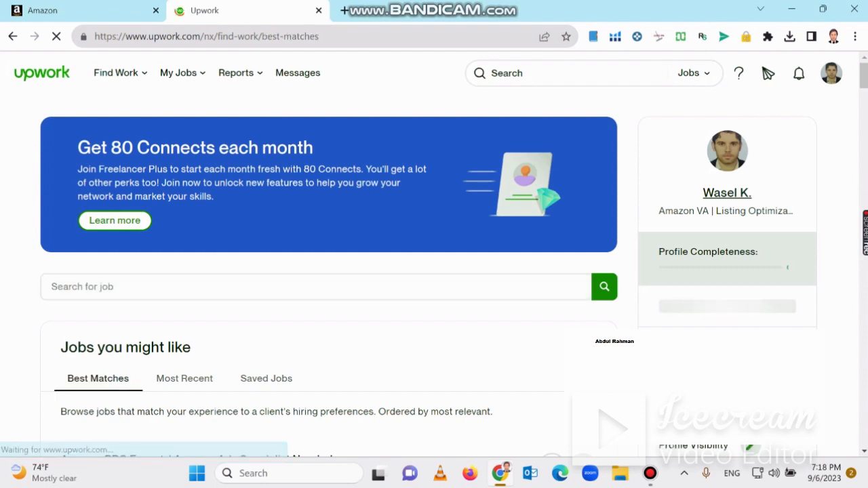
left_click(83, 11)
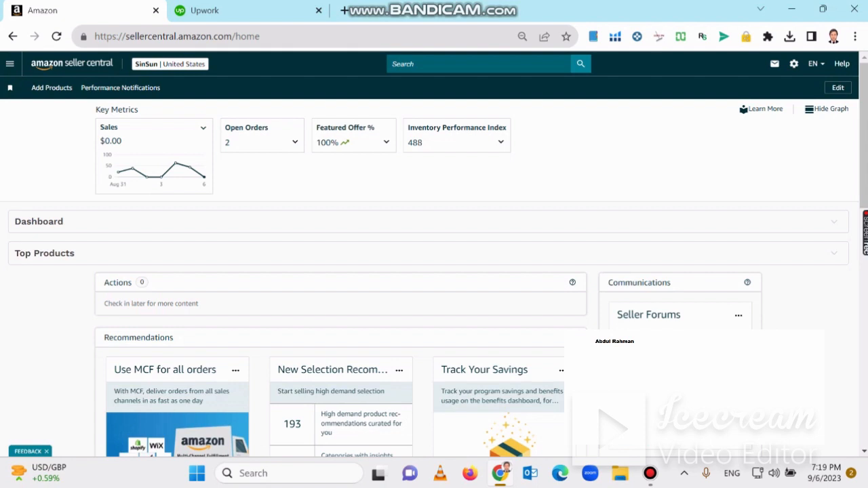
Switch to Upwork and open the account's own freelancer profile page
left_click(204, 10)
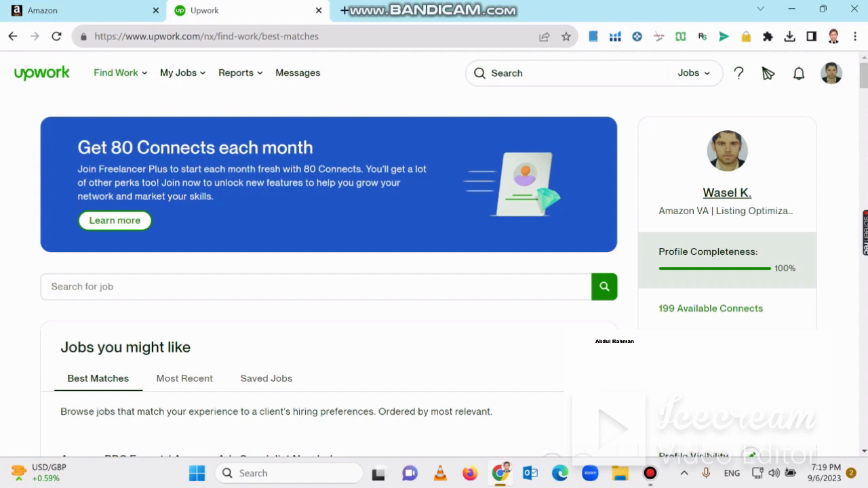
mouse_move(115, 73)
left_click(111, 193)
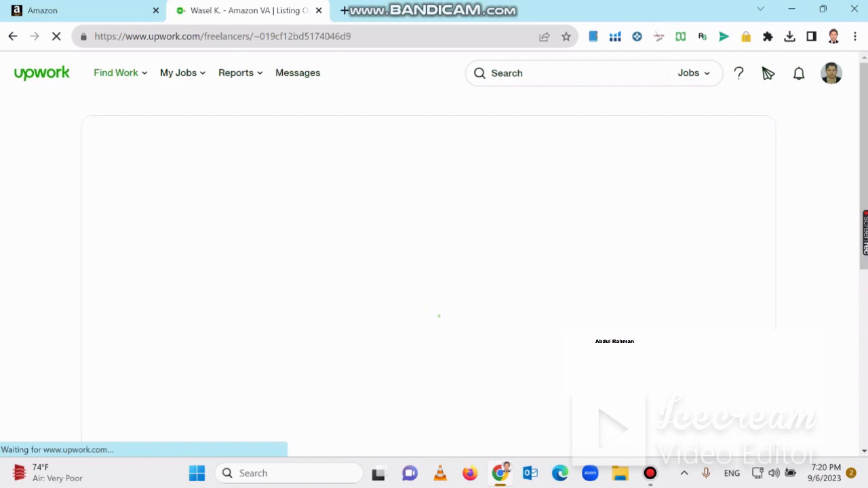
Open the amazon.com storefront in a new browser tab
left_click(102, 11)
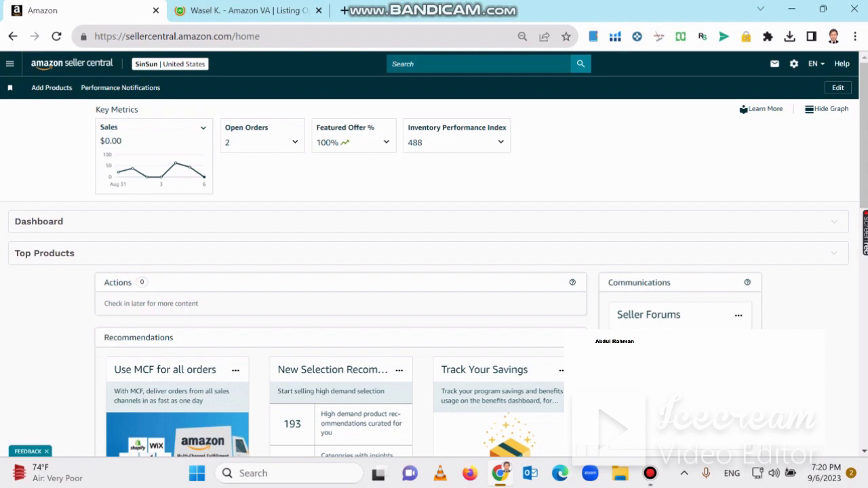
key("ctrl+t")
type("ama")
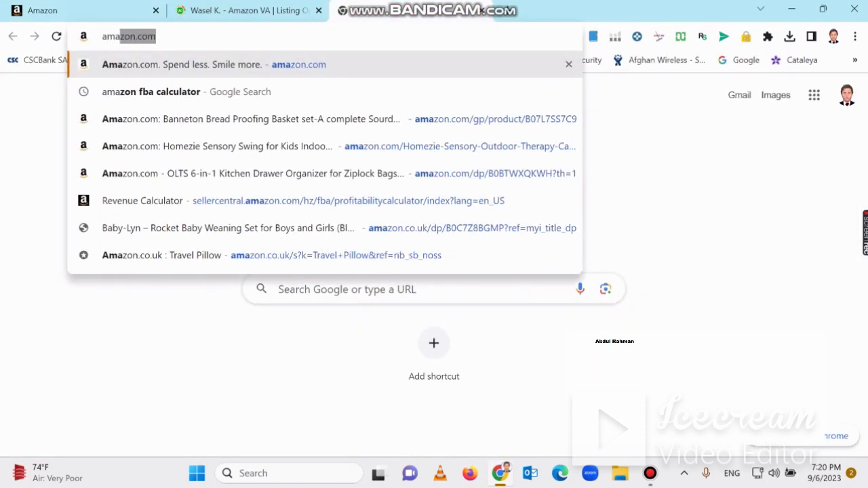
key("Return")
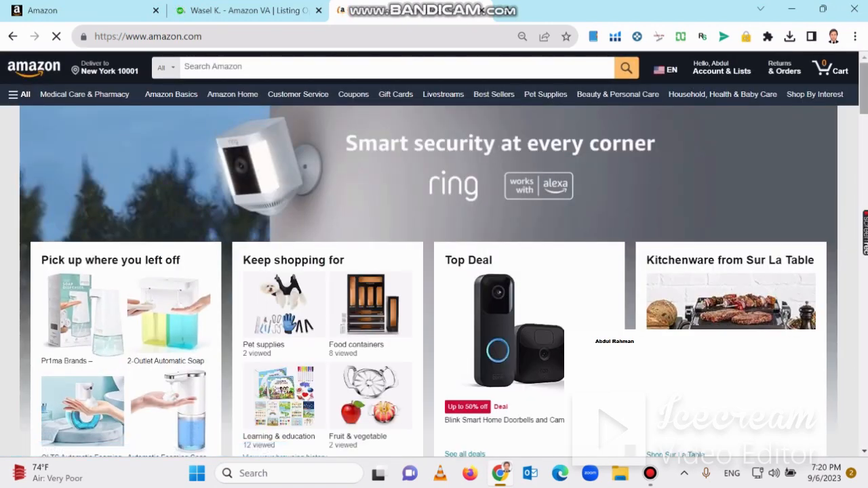
scroll(434, 254, "down", 1)
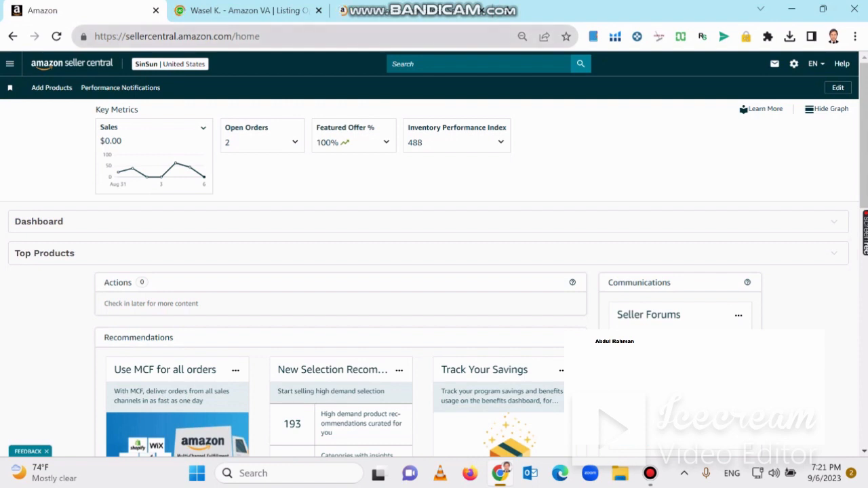
Examine the Seller Central main menu and its submenus, from Catalog, Inventory and Pricing through Performance and Brands
left_click_drag(93, 35, 261, 36)
key("Escape")
left_click(9, 63)
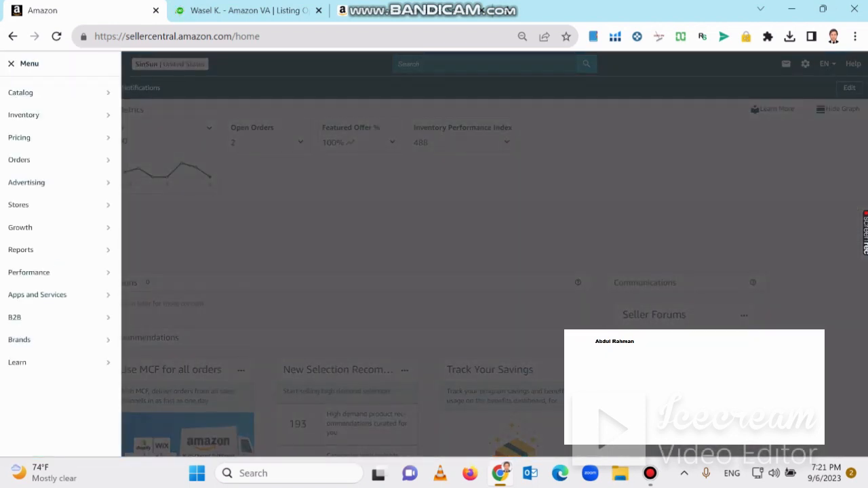
mouse_move(21, 93)
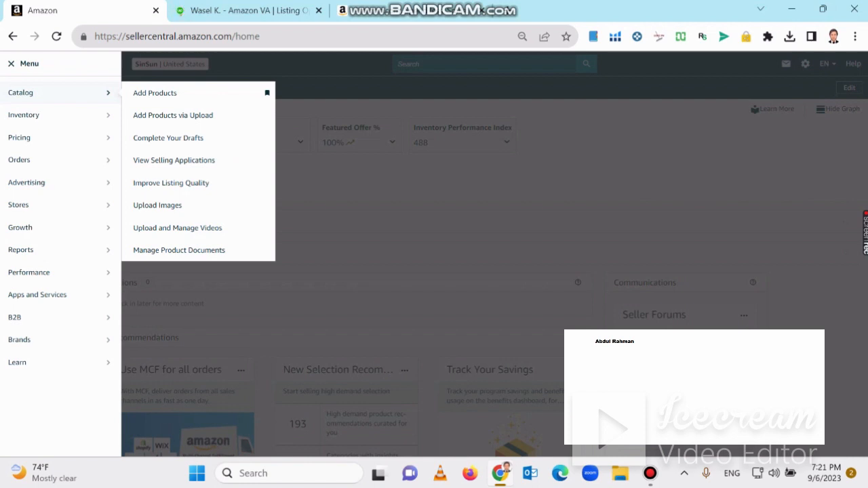
mouse_move(60, 115)
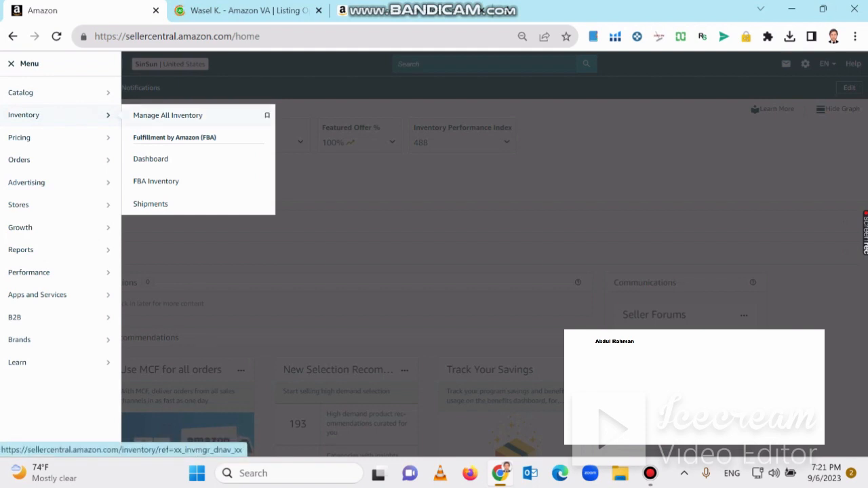
mouse_move(60, 138)
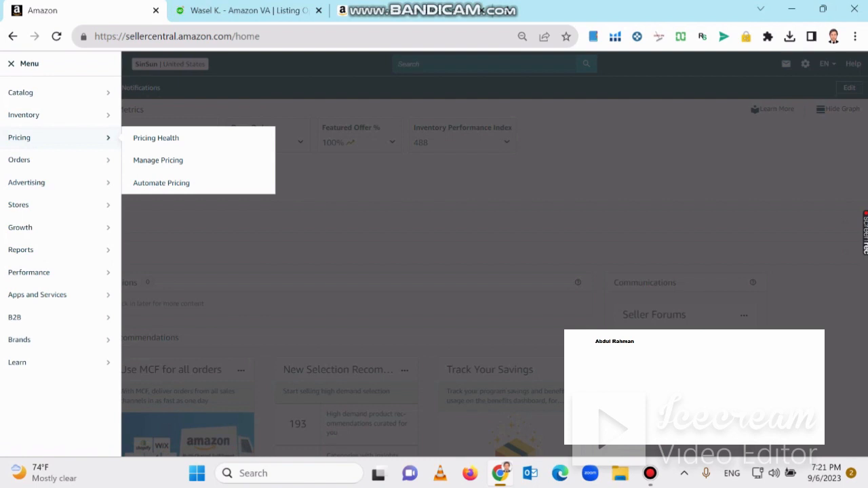
mouse_move(60, 160)
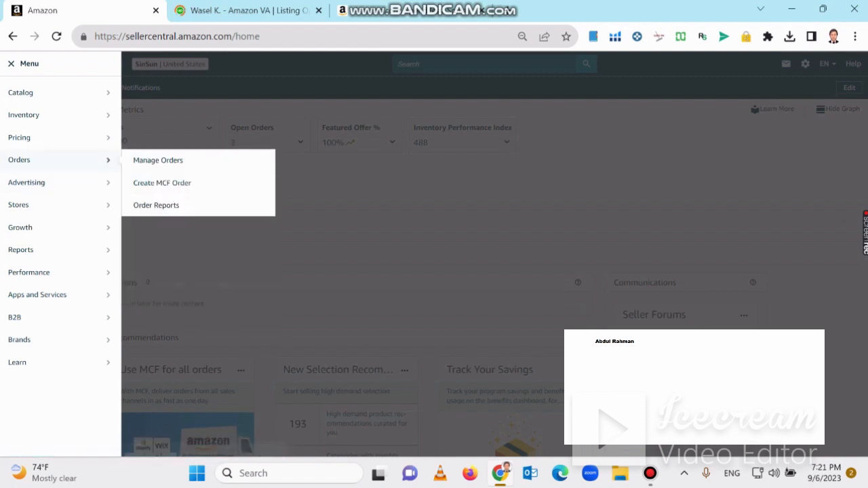
mouse_move(54, 183)
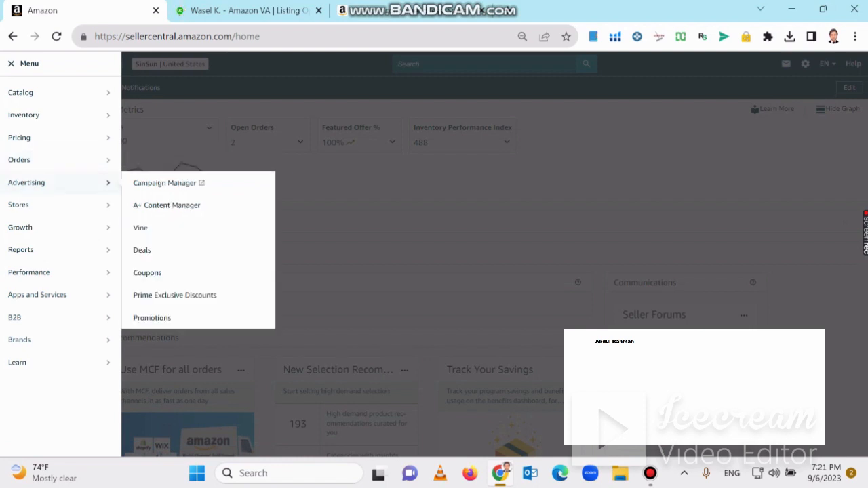
mouse_move(54, 205)
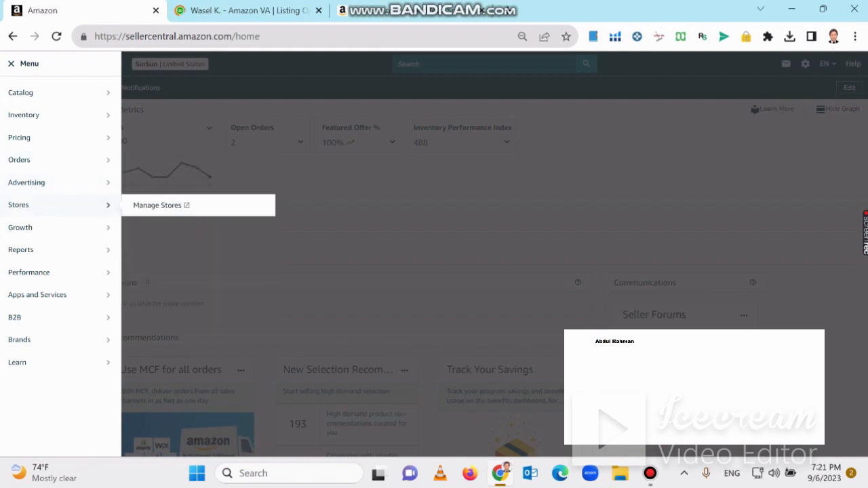
mouse_move(54, 227)
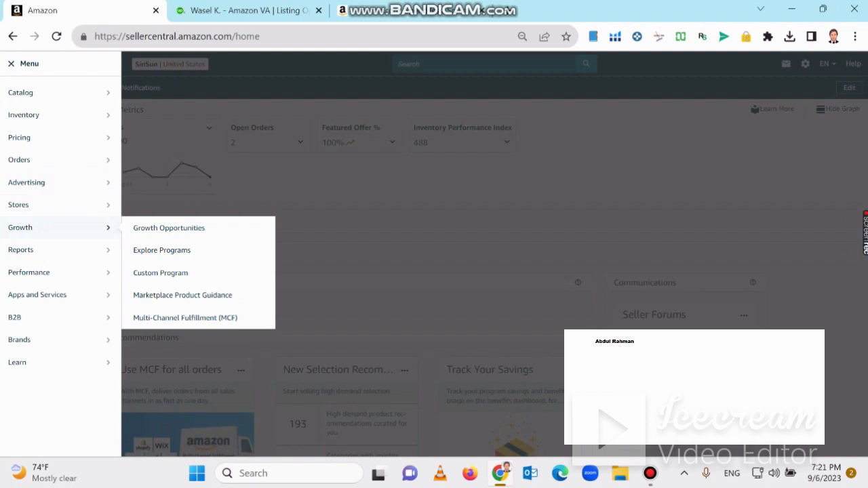
mouse_move(54, 250)
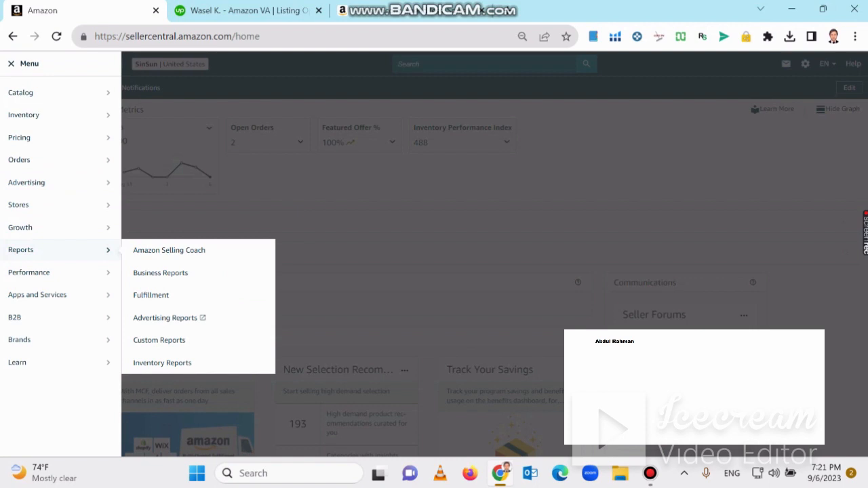
mouse_move(54, 272)
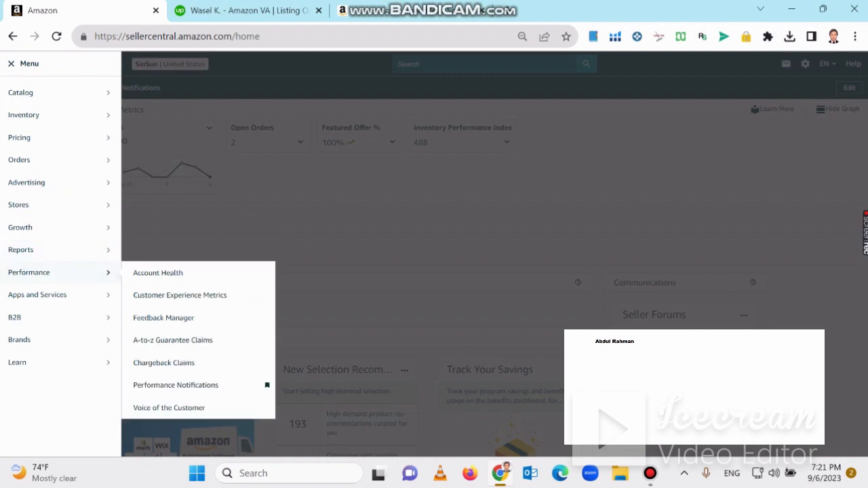
mouse_move(55, 340)
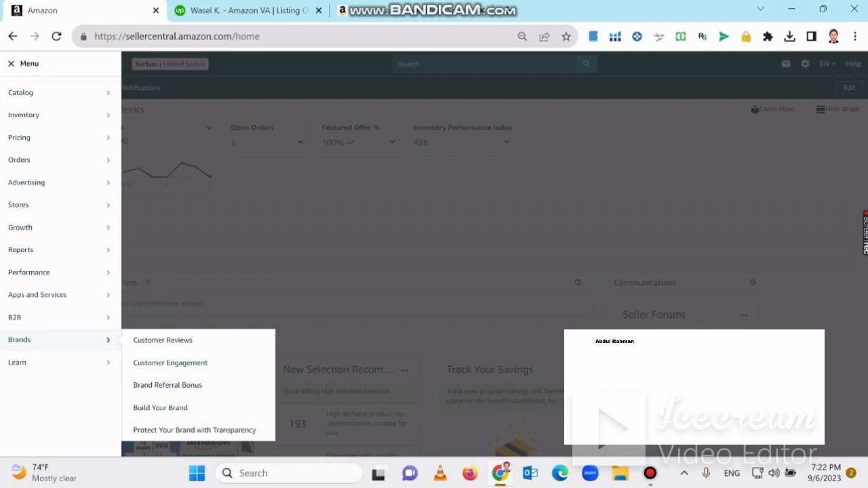
mouse_move(102, 184)
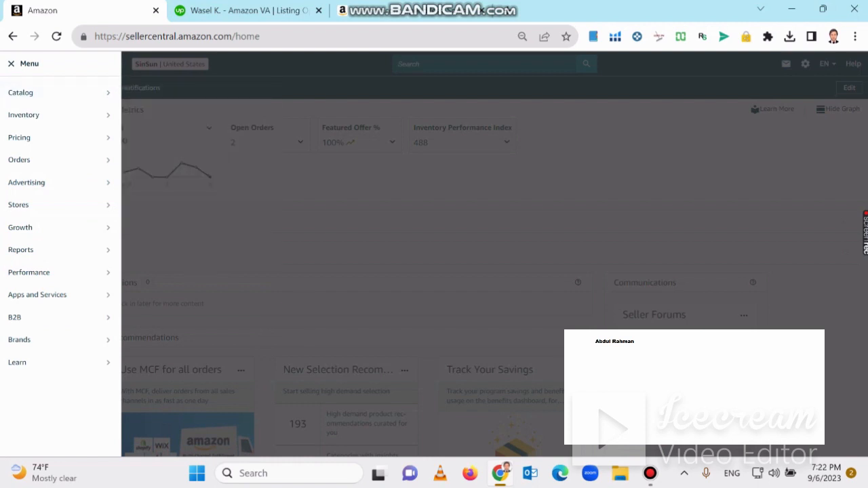
left_click(11, 63)
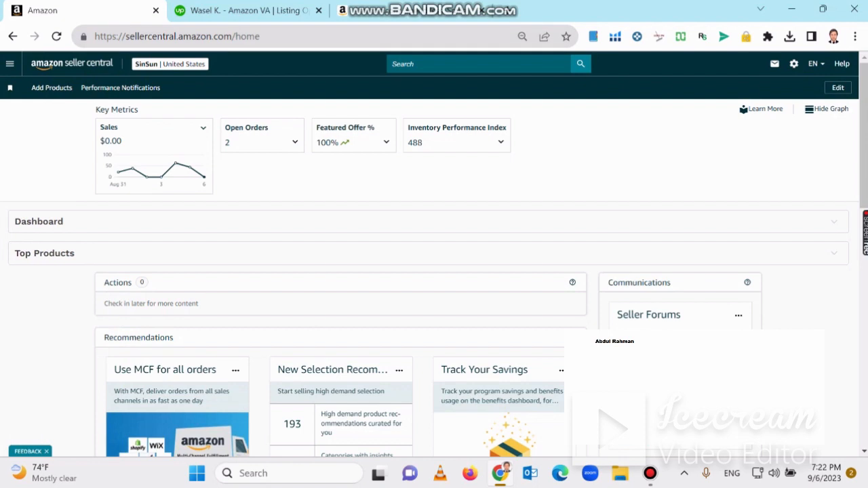
Switch to the amazon.com storefront and open Food containers from the Keep shopping for section
left_click(392, 11)
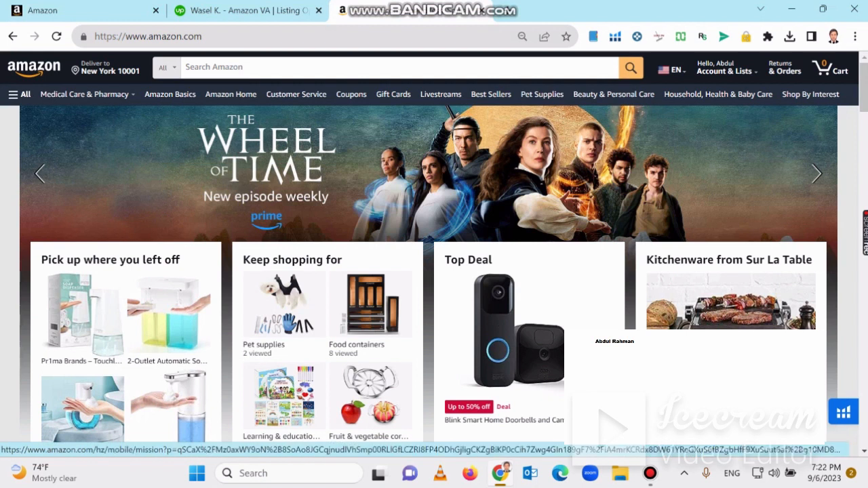
left_click(371, 305)
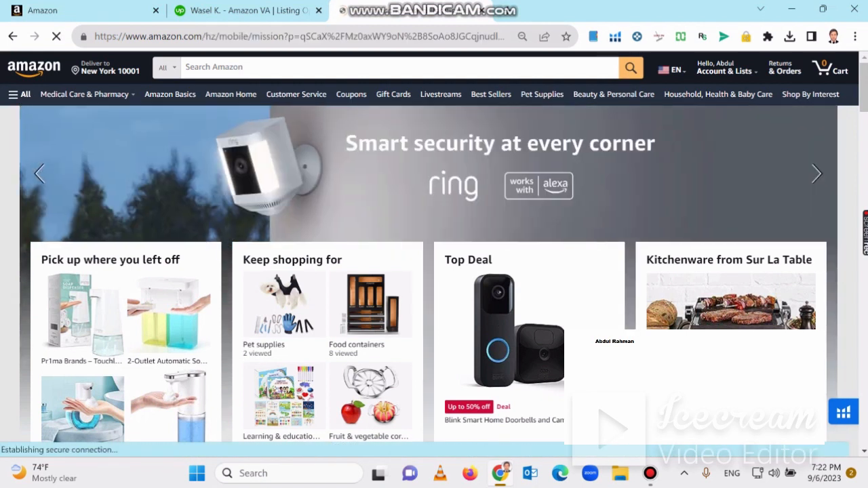
Switch to the Upwork profile and review its overview, highlighting the hourly rate beside the profile title
left_click(280, 11)
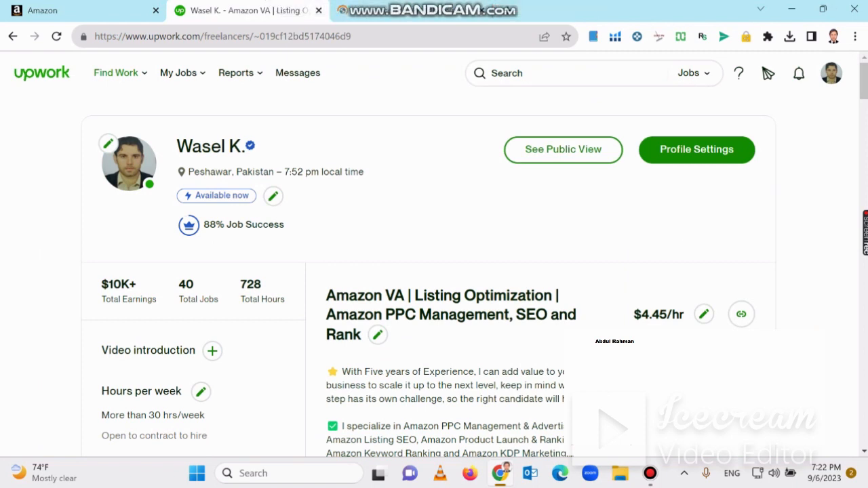
scroll(434, 272, "down", 2)
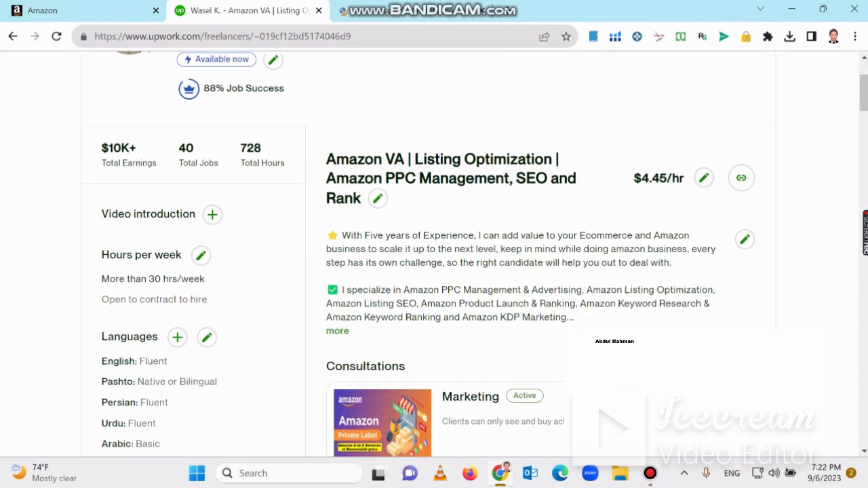
scroll(434, 271, "up", 1)
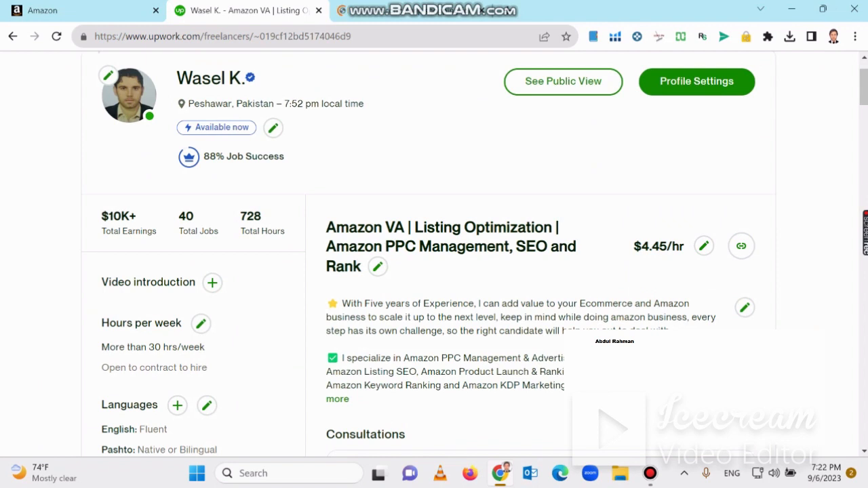
scroll(434, 271, "down", 1)
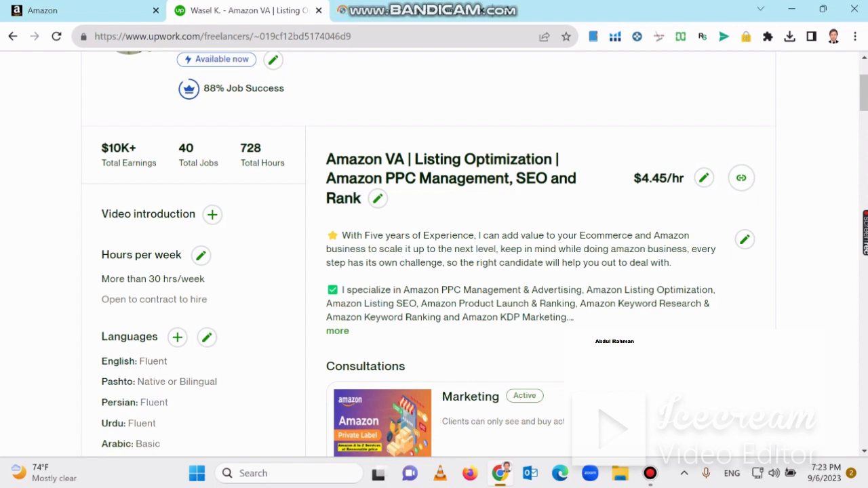
left_click_drag(634, 177, 685, 178)
scroll(429, 253, "down", 1)
scroll(429, 254, "up", 3)
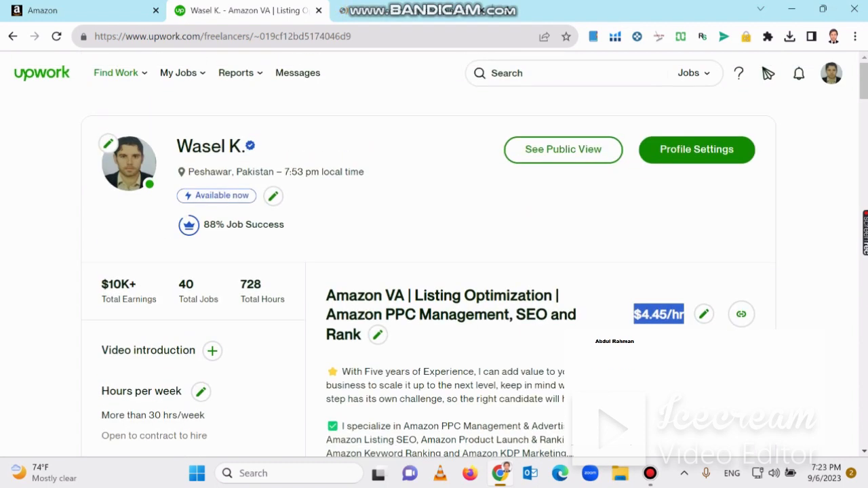
left_click(678, 230)
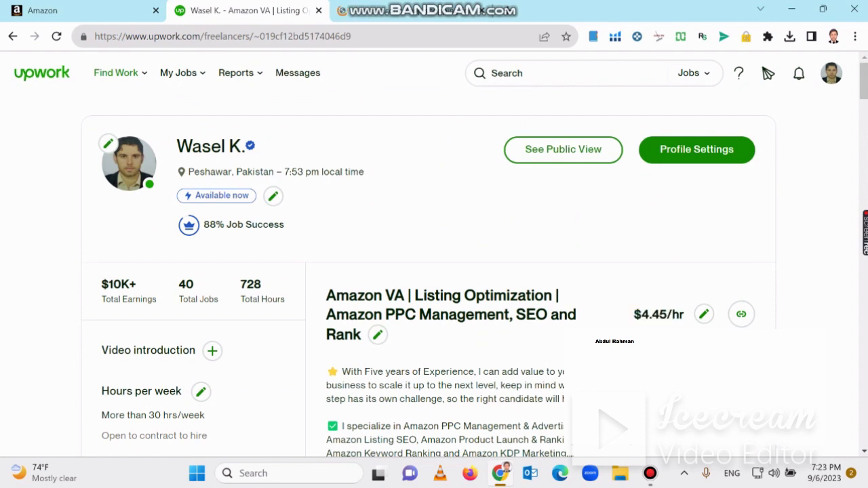
Display the in-progress jobs in the Work History section of the Upwork profile
scroll(434, 251, "down", 10)
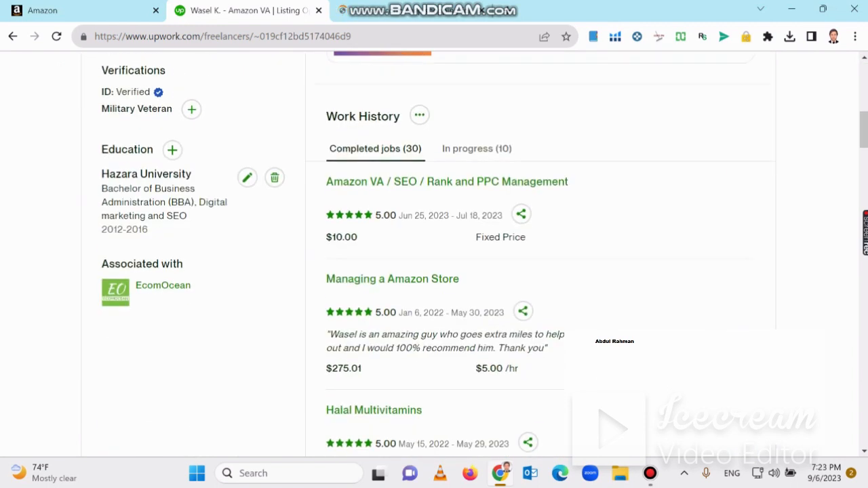
scroll(448, 251, "up", 1)
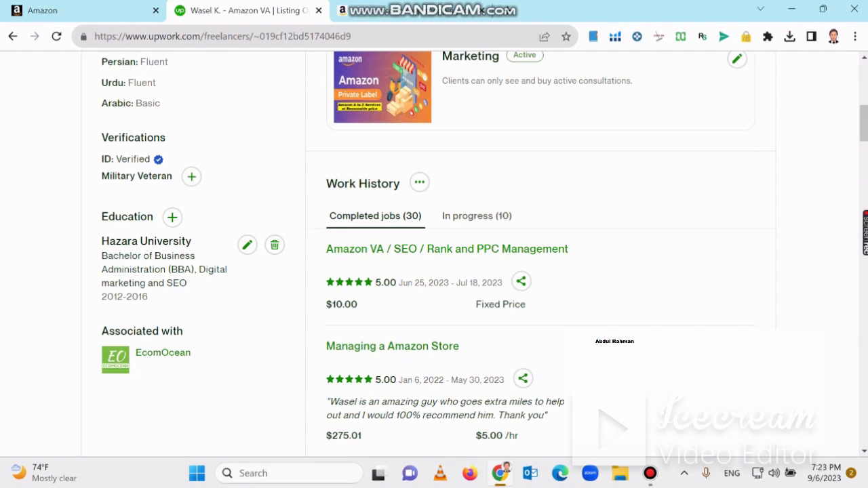
left_click(477, 216)
scroll(477, 216, "down", 1)
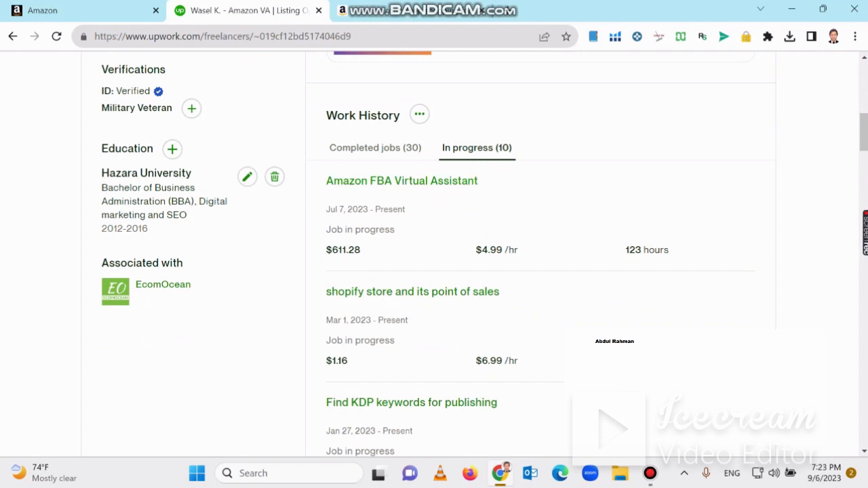
Highlight the Amazon FBA Virtual Assistant job's hourly rate and hours, review the other in-progress jobs and return to the profile header
left_click_drag(483, 250, 515, 250)
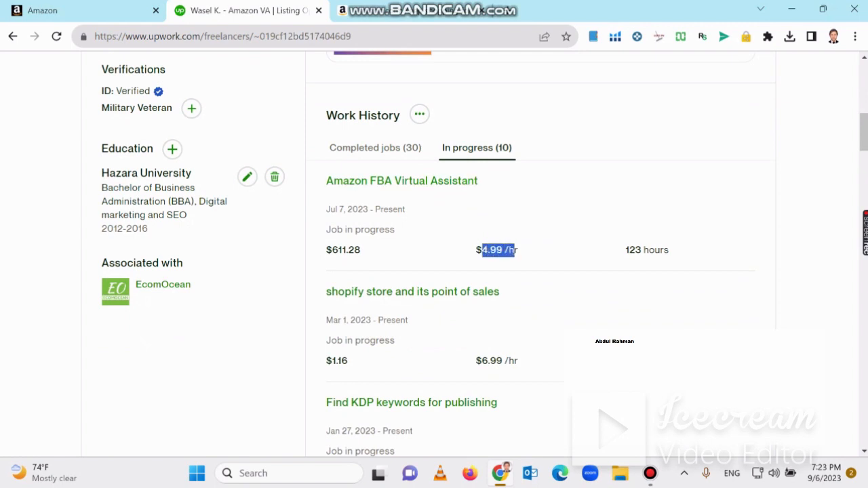
left_click_drag(625, 250, 669, 250)
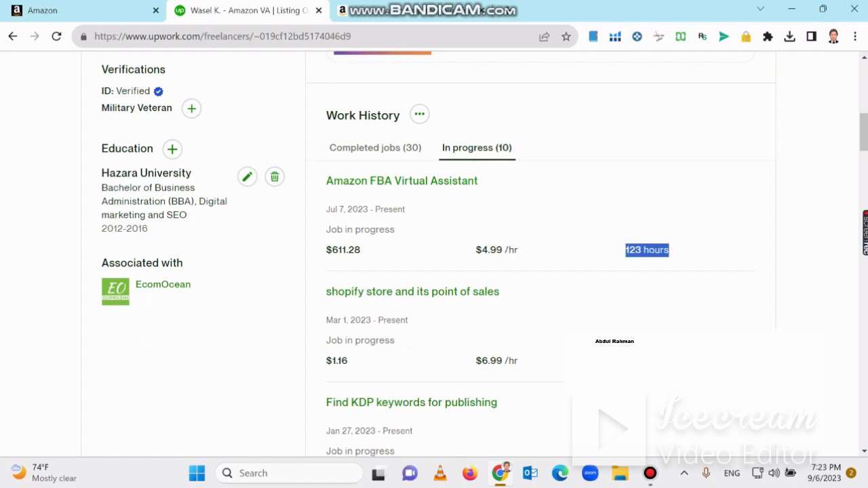
scroll(435, 254, "down", 3)
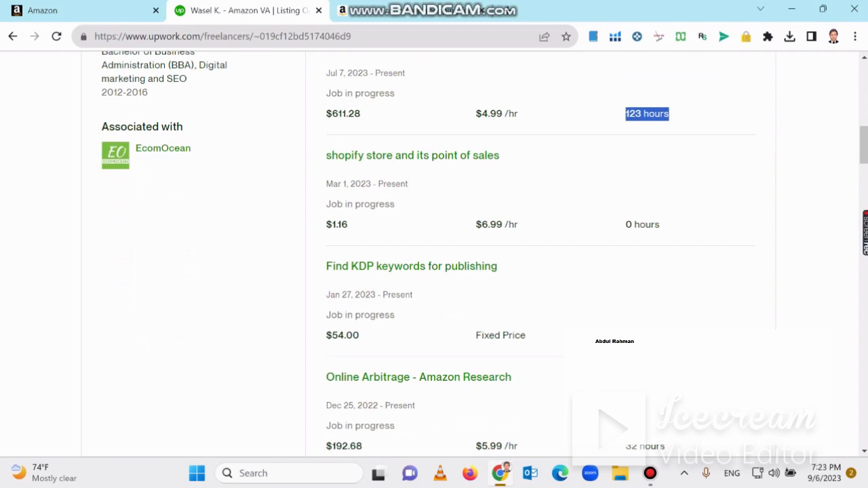
scroll(434, 254, "down", 1)
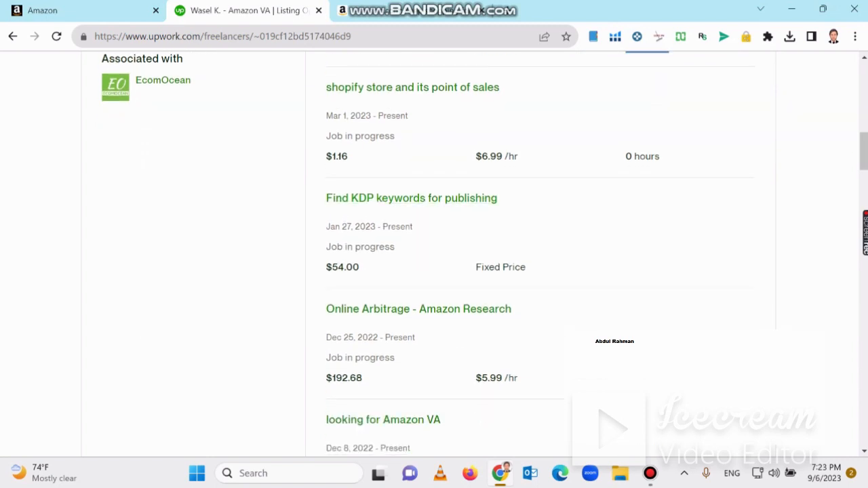
scroll(435, 254, "down", 1)
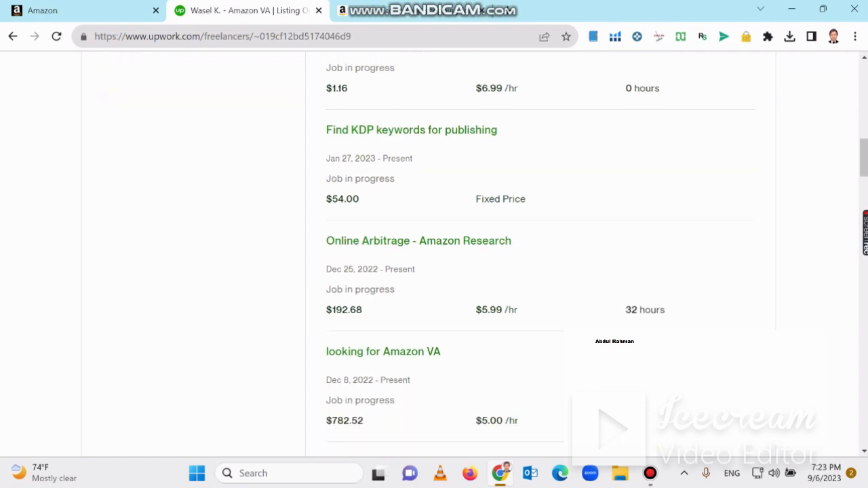
scroll(435, 254, "down", 2)
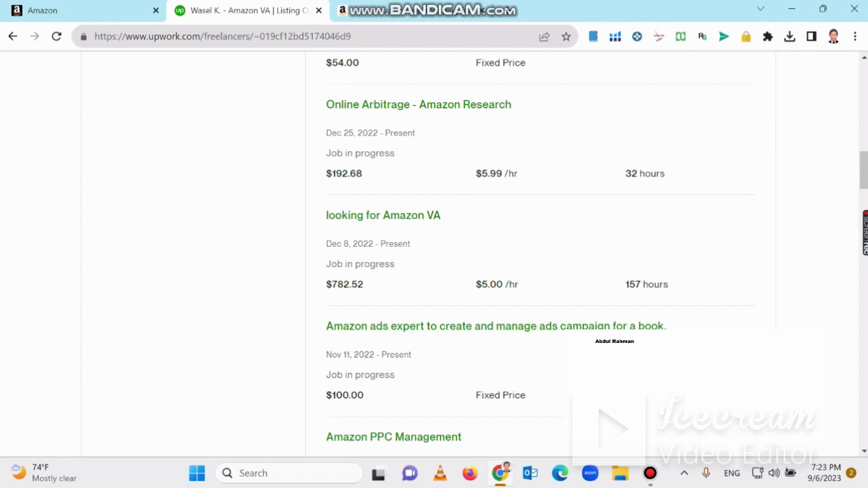
scroll(435, 254, "up", 10)
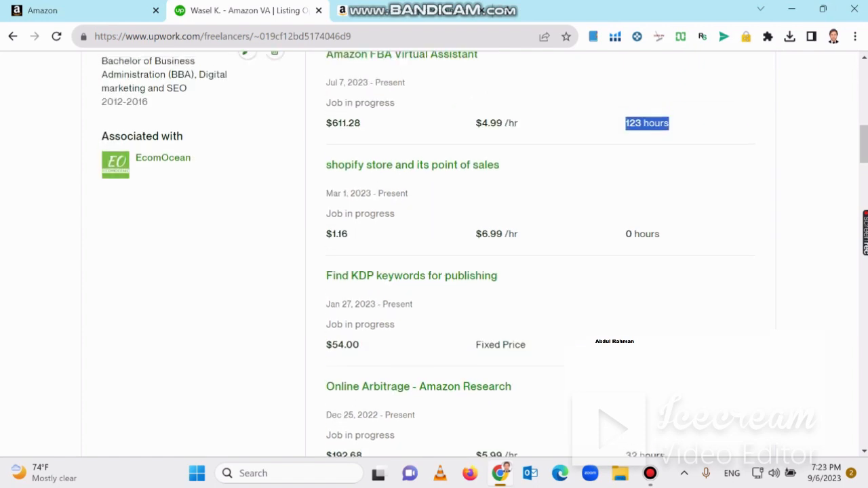
scroll(434, 254, "up", 3)
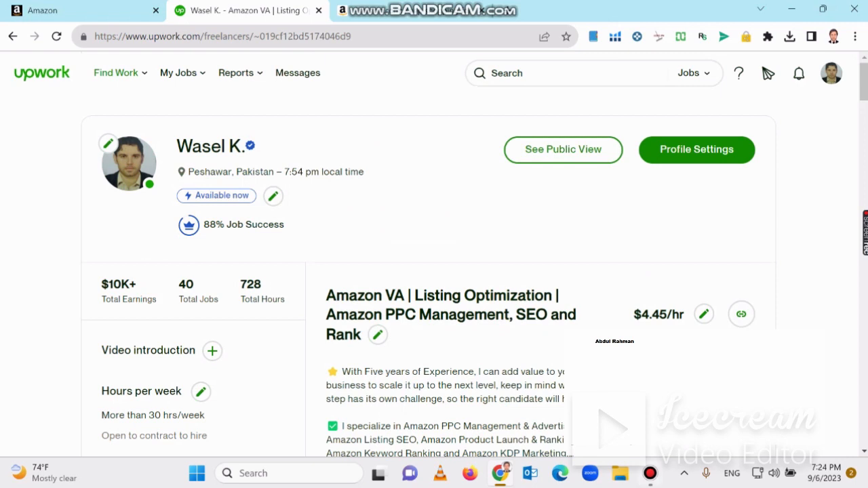
left_click(650, 474)
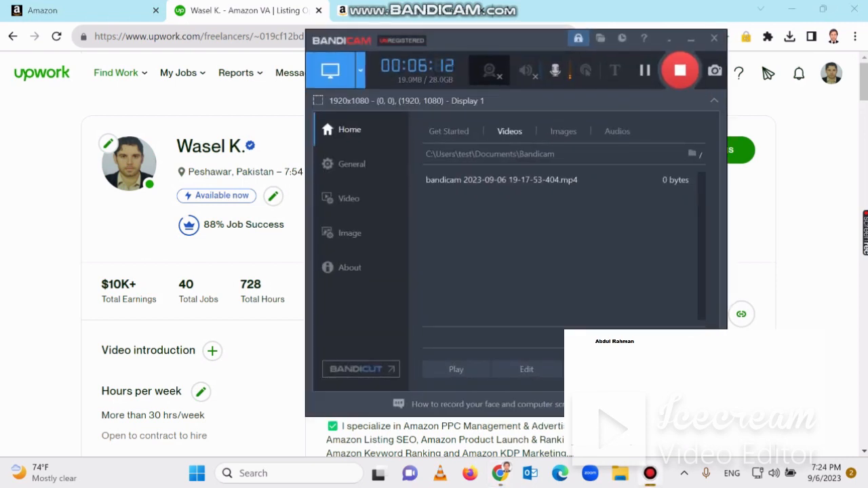
left_click(650, 473)
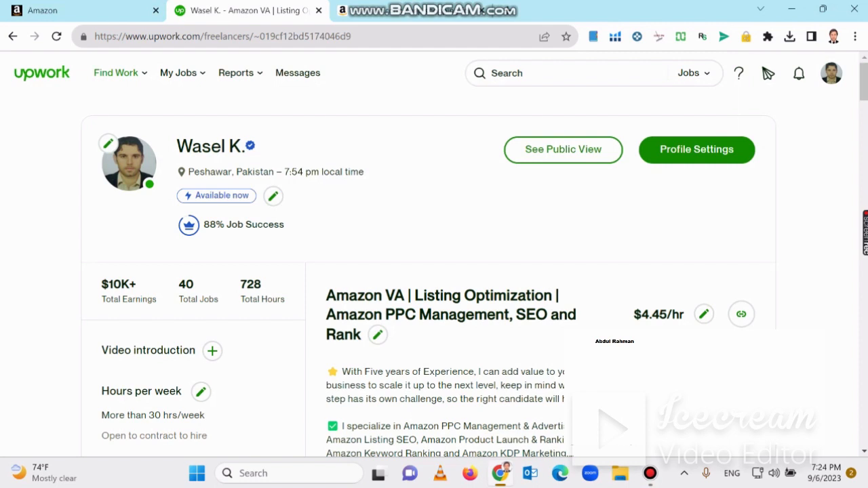
Highlight the Amazon VA and Listing Optimization parts of the profile title, and finally the whole title
left_click_drag(327, 296, 484, 292)
left_click(485, 292)
left_click_drag(415, 295, 559, 295)
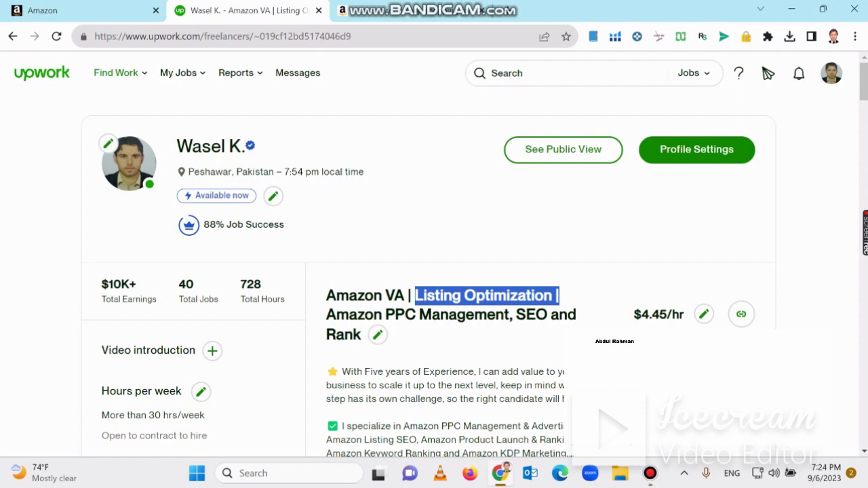
left_click_drag(361, 335, 326, 296)
scroll(434, 296, "down", 3)
scroll(434, 295, "up", 1)
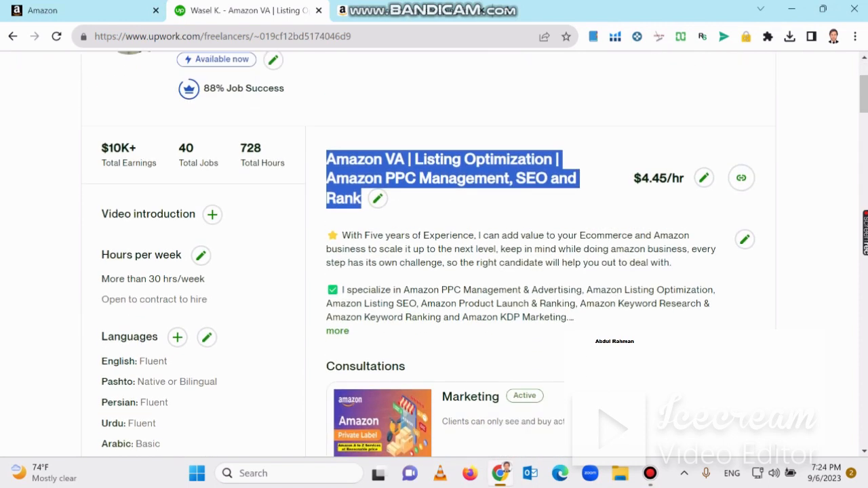
Expand the full profile overview and review the Amazon services it describes
left_click(337, 330)
scroll(337, 330, "down", 3)
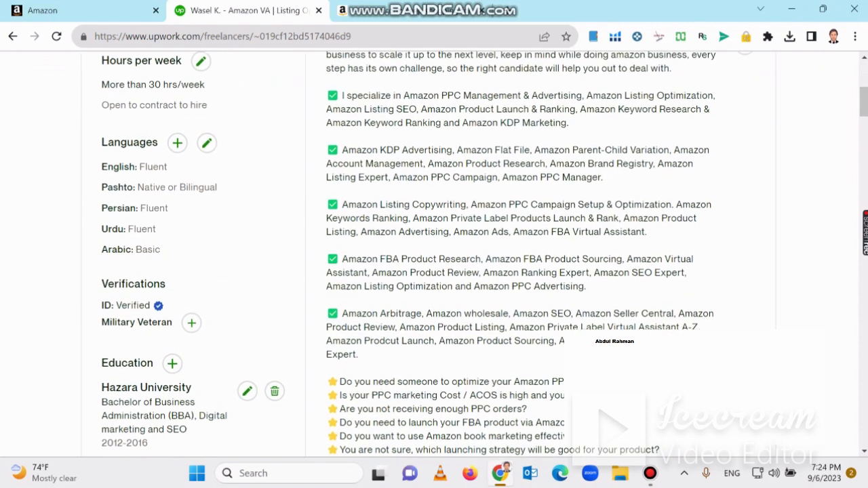
scroll(434, 258, "down", 4)
scroll(434, 258, "up", 8)
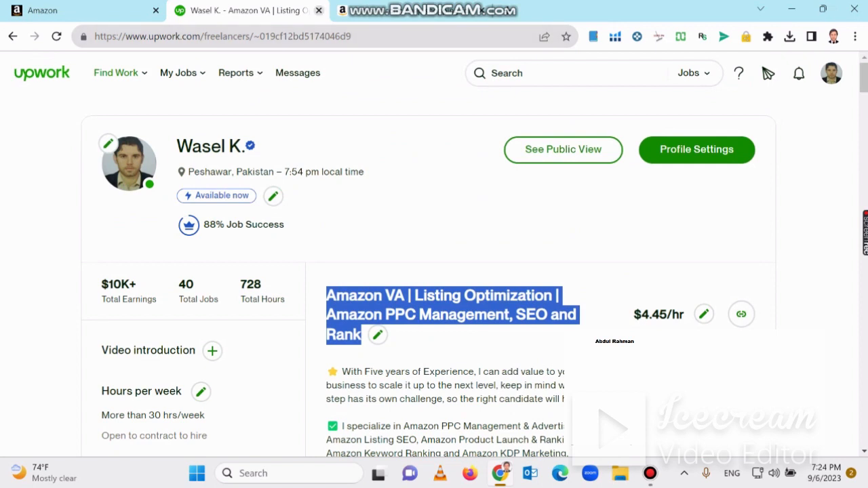
Close the Upwork profile and open the ZARKAVA dog grooming hammock from the previously viewed pet supplies on Amazon
left_click(318, 10)
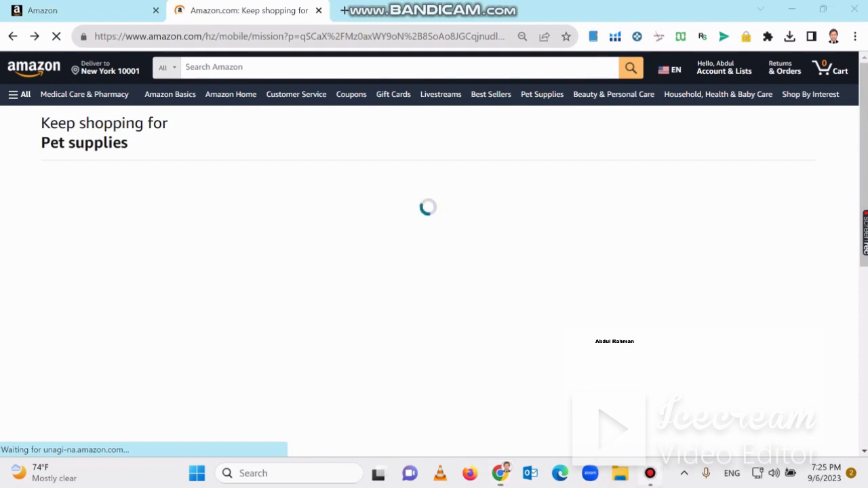
left_click(650, 473)
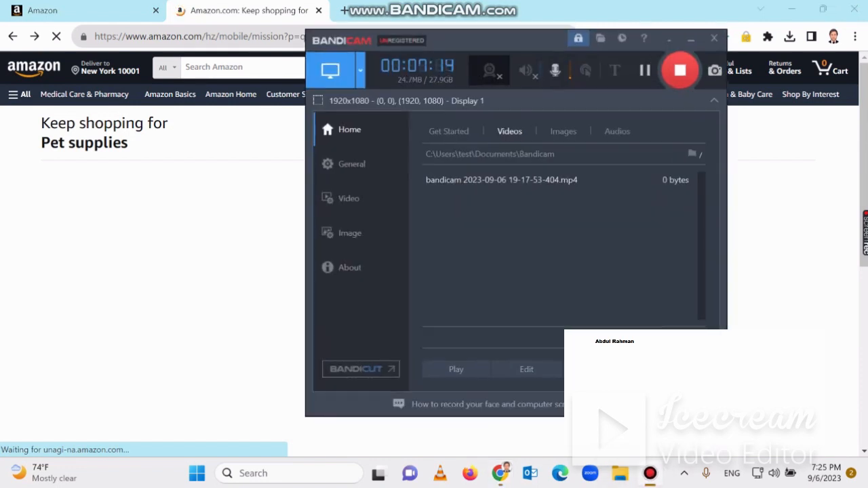
left_click(650, 474)
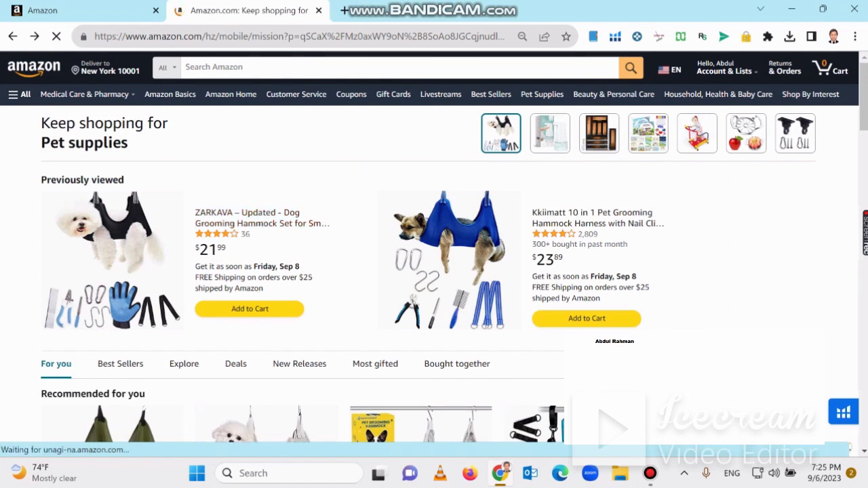
left_click(248, 218)
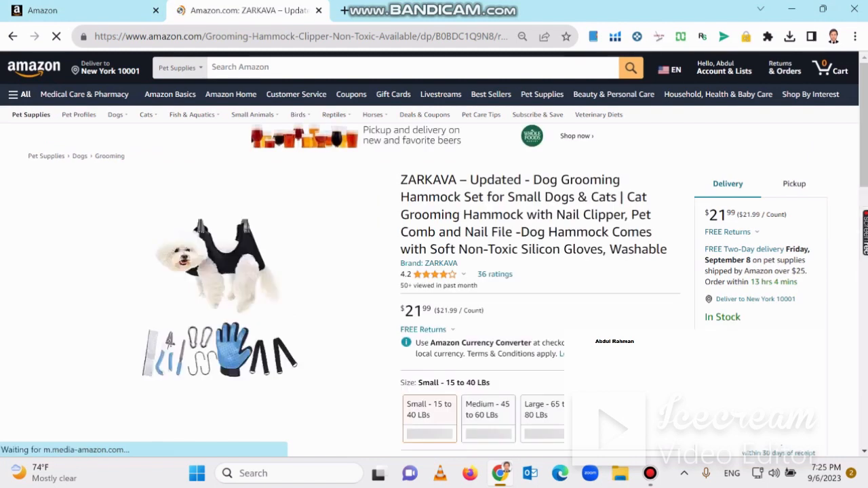
Highlight the hammock's full product title and the ZARKAVA brand name at its start
left_click_drag(400, 180, 668, 249)
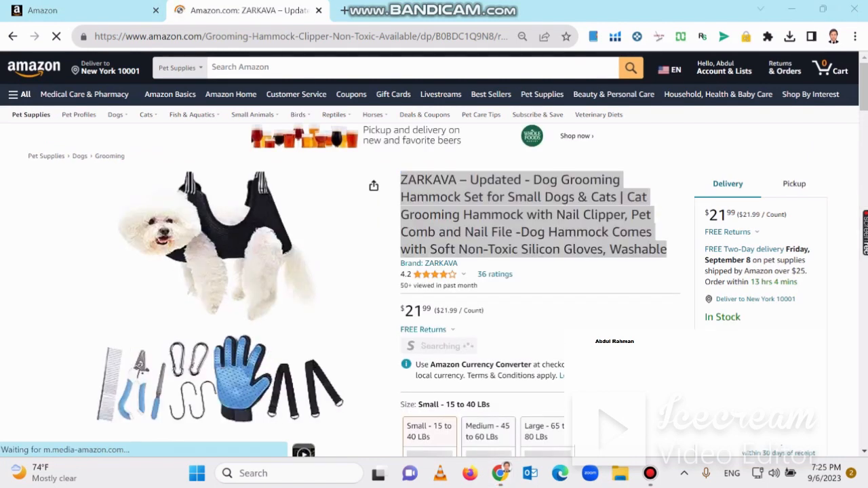
left_click(428, 180)
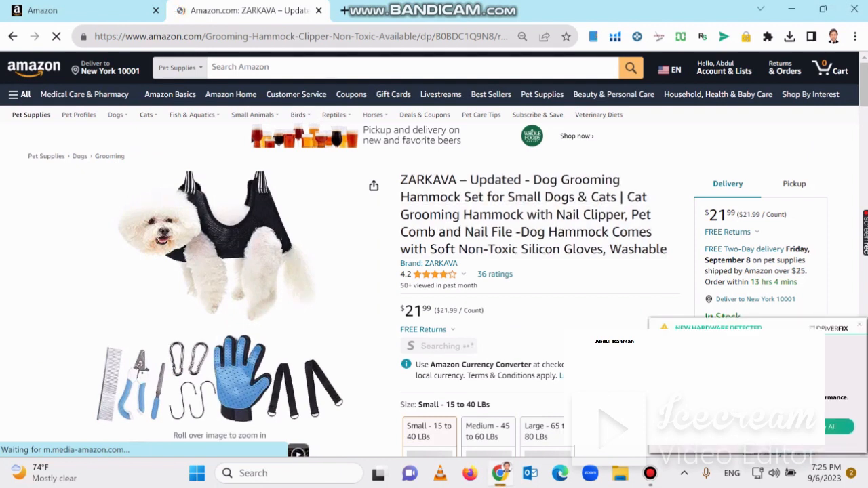
double_click(428, 180)
left_click_drag(456, 180, 469, 180)
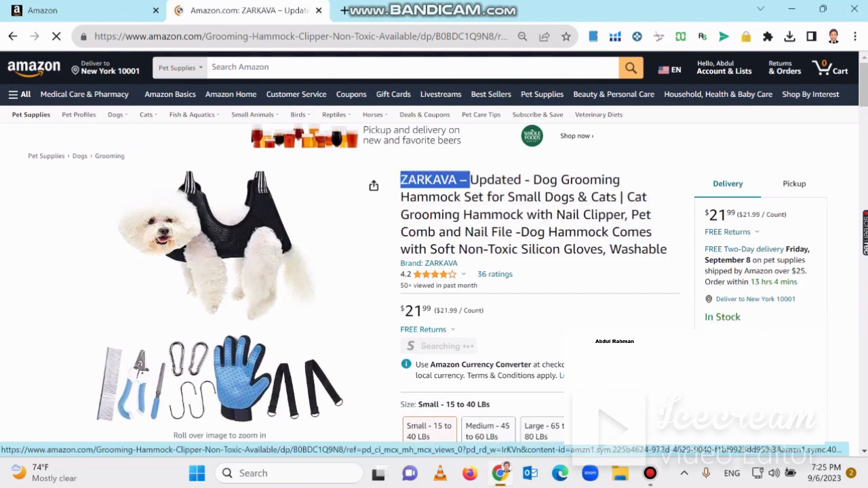
left_click(469, 180)
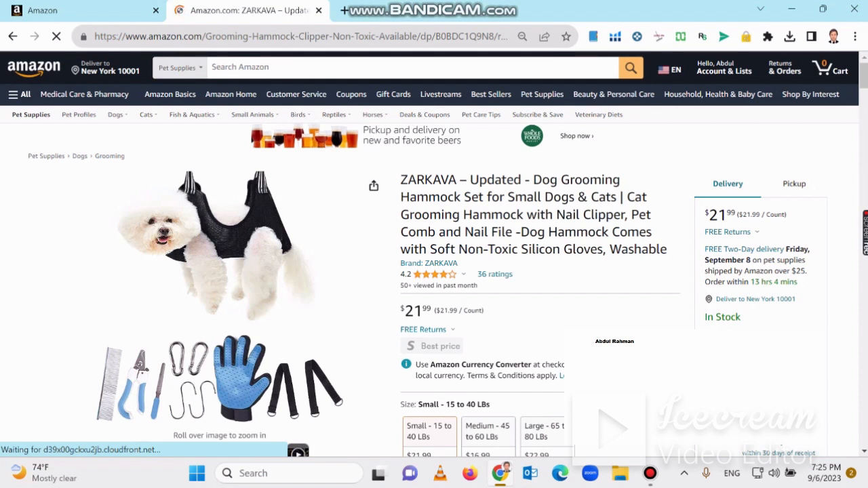
Switch to Seller Central and open Manage All Inventory for the store
left_click(82, 10)
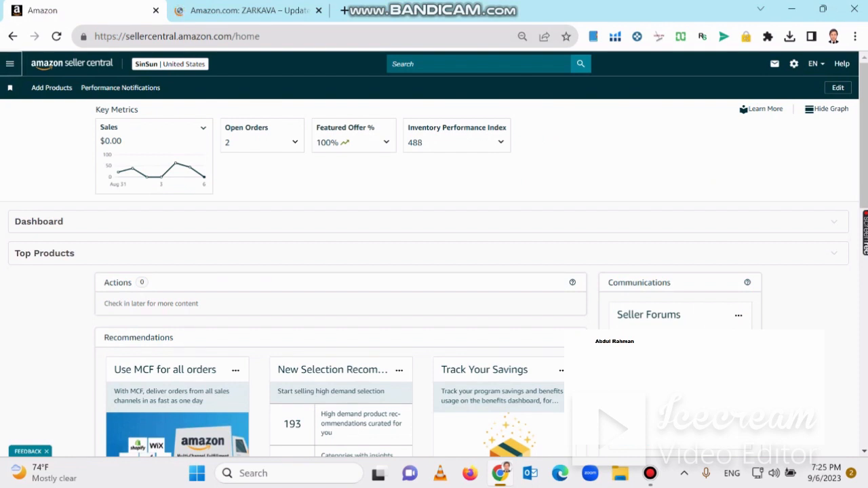
left_click(9, 63)
mouse_move(61, 115)
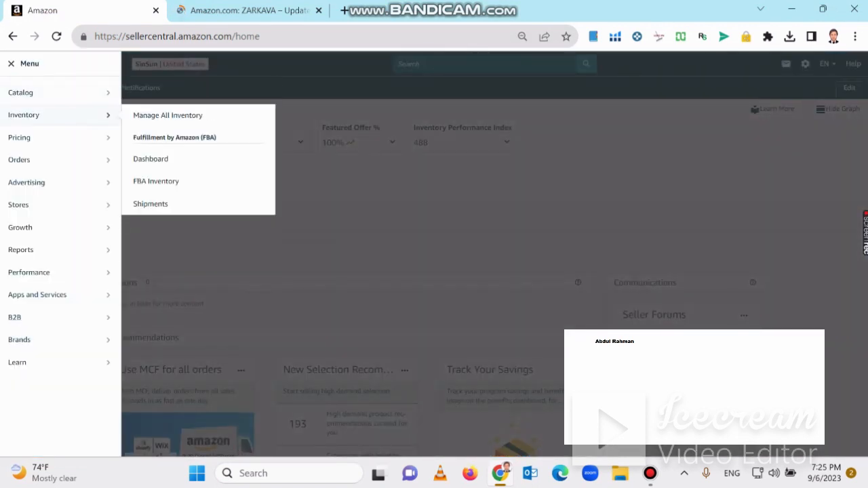
left_click(268, 116)
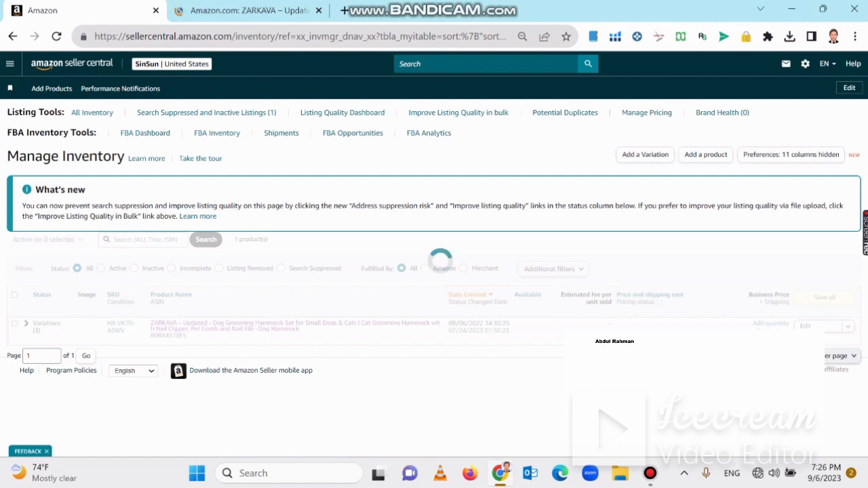
left_click(651, 473)
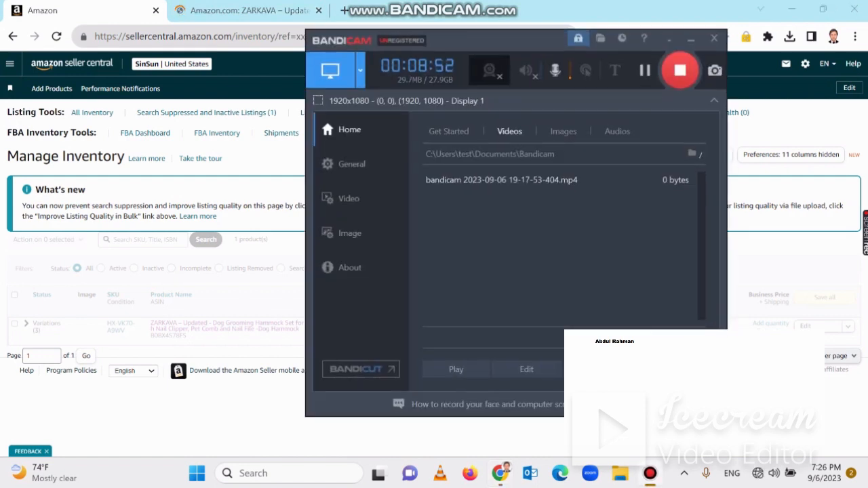
left_click(650, 474)
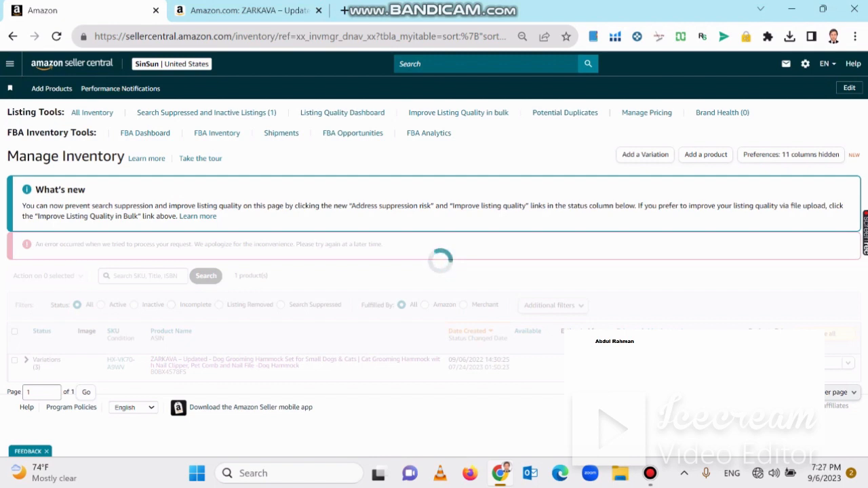
left_click(651, 474)
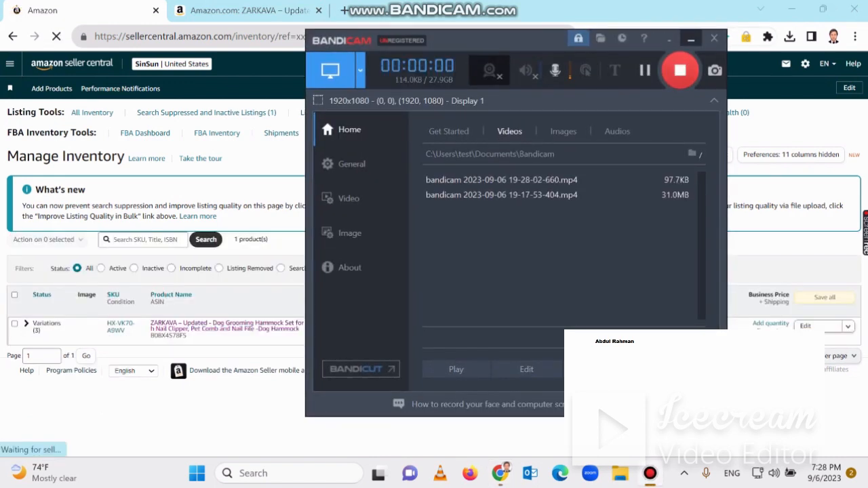
left_click(691, 39)
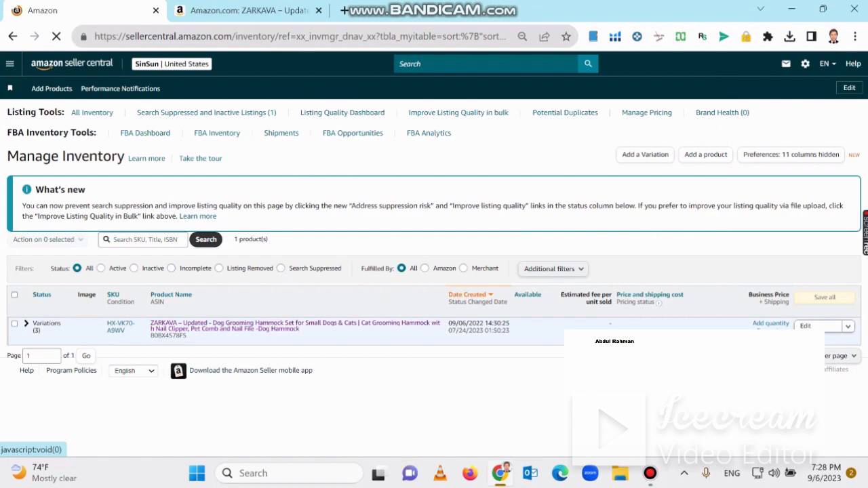
Expand the ZARKAVA hammock's variations in Manage Inventory and view the small-dog variation's product page on the Amazon storefront
left_click(27, 324)
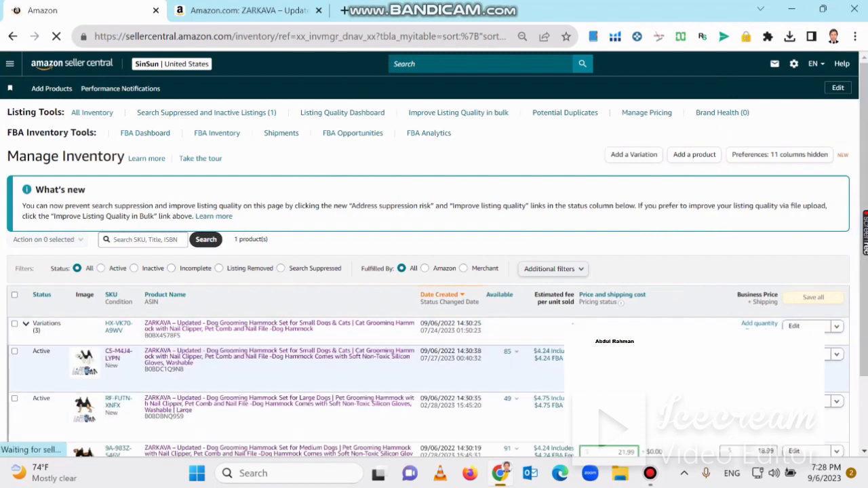
scroll(434, 272, "down", 1)
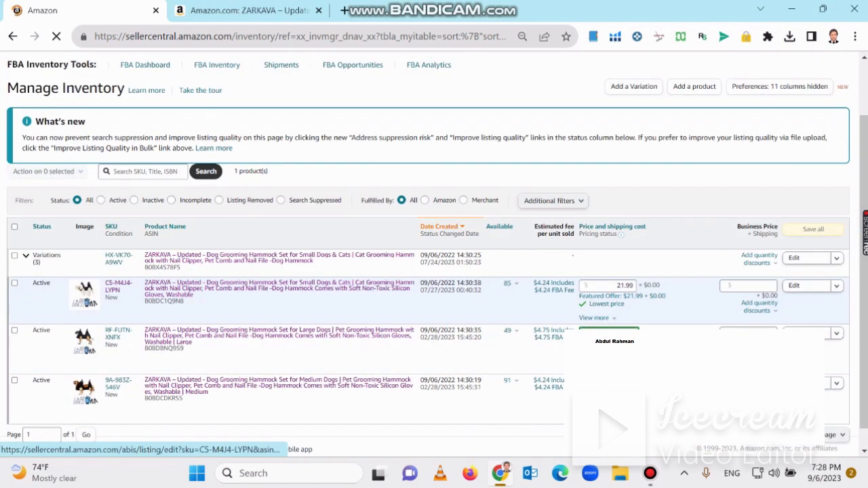
left_click(237, 11)
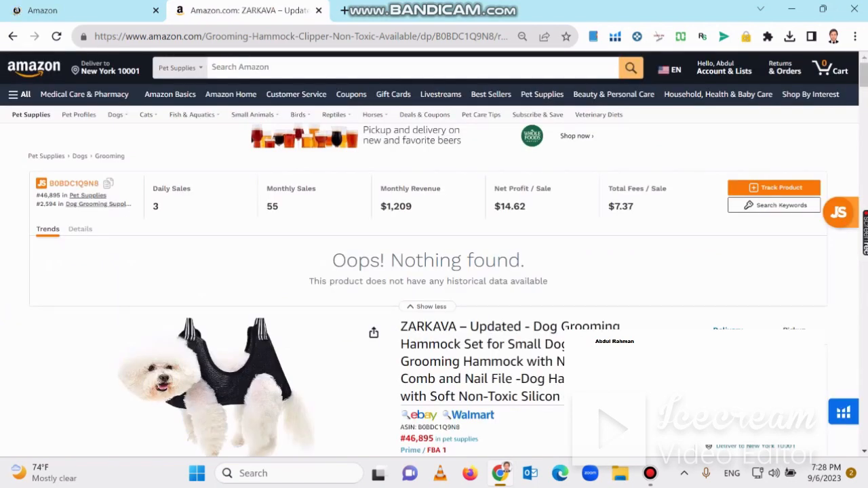
scroll(434, 271, "down", 3)
Return to Seller Central, open the ZARKAVA hammock listing for editing, and check its storefront page before returning to the edit page
left_click(85, 11)
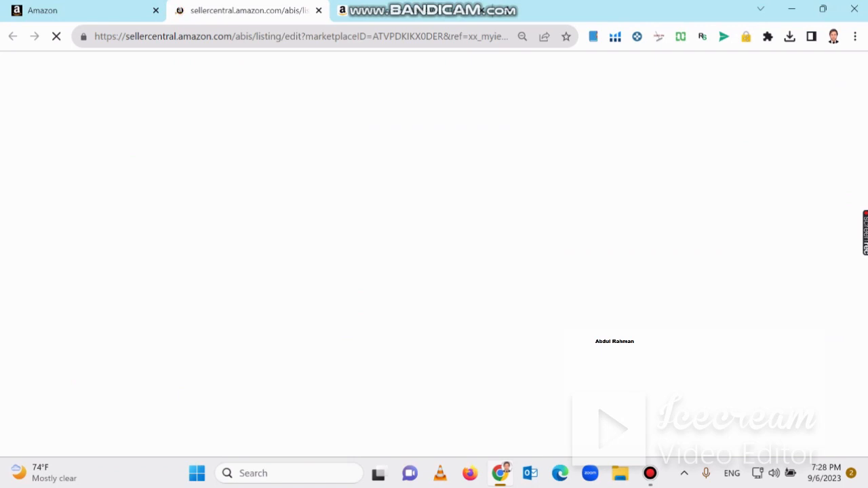
left_click(440, 12)
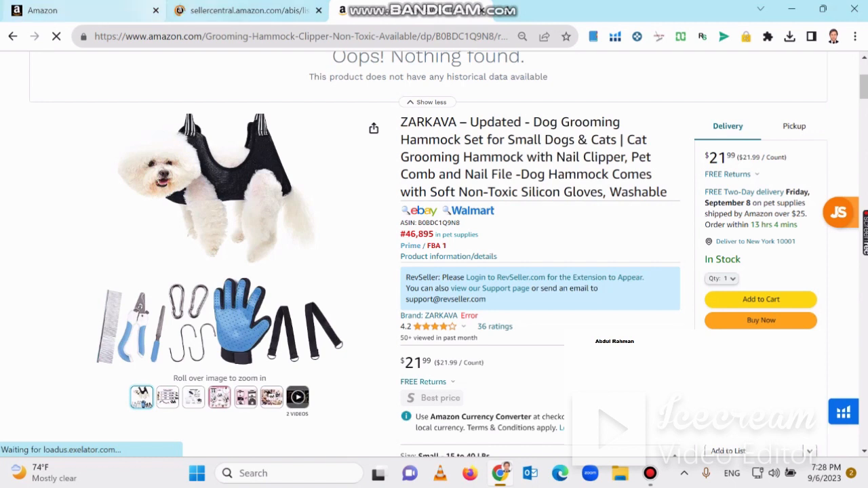
left_click(234, 11)
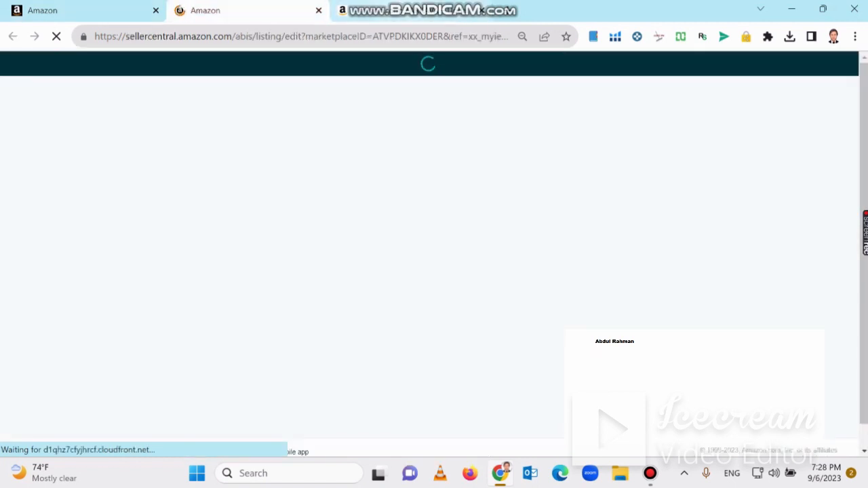
left_click(407, 11)
left_click(234, 11)
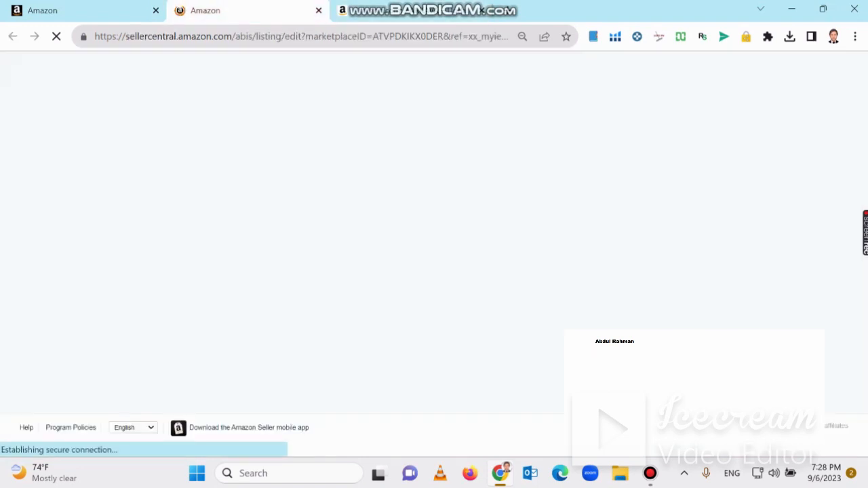
left_click(407, 11)
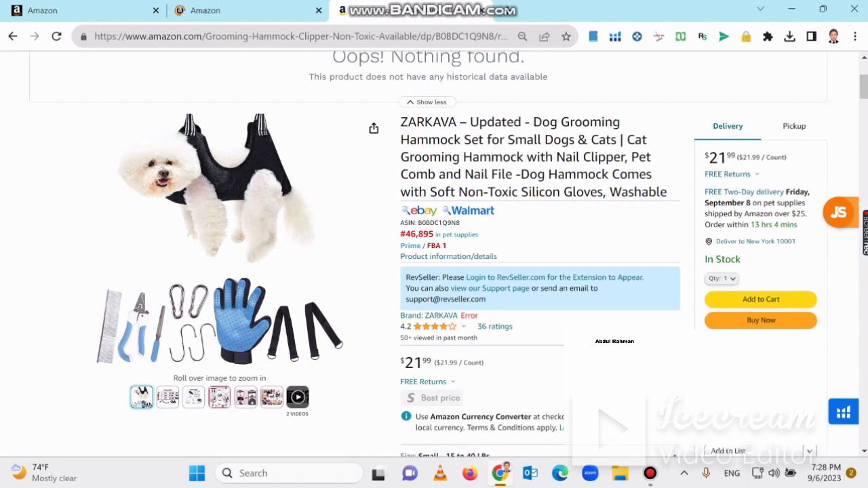
Set the ZARKAVA hammock's Your Price to 20.99 USD in its offer details and compare it with the storefront page
key("ctrl+shift+Tab")
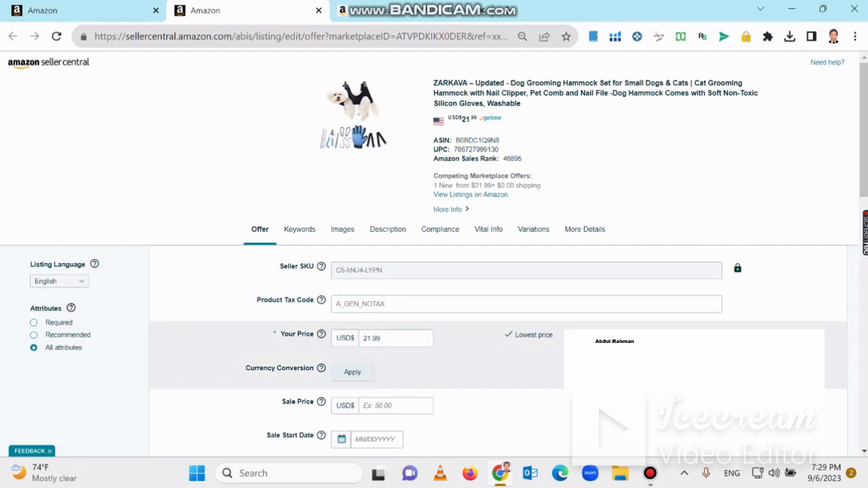
left_click(397, 339)
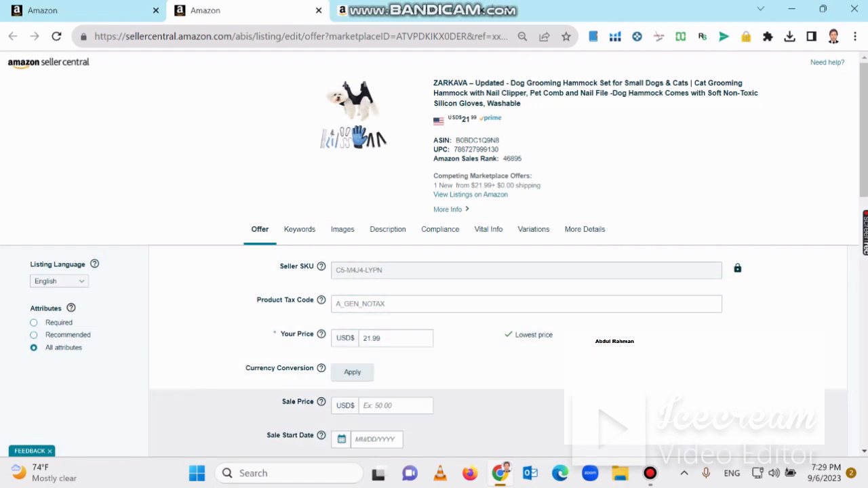
scroll(499, 164, "down", 3)
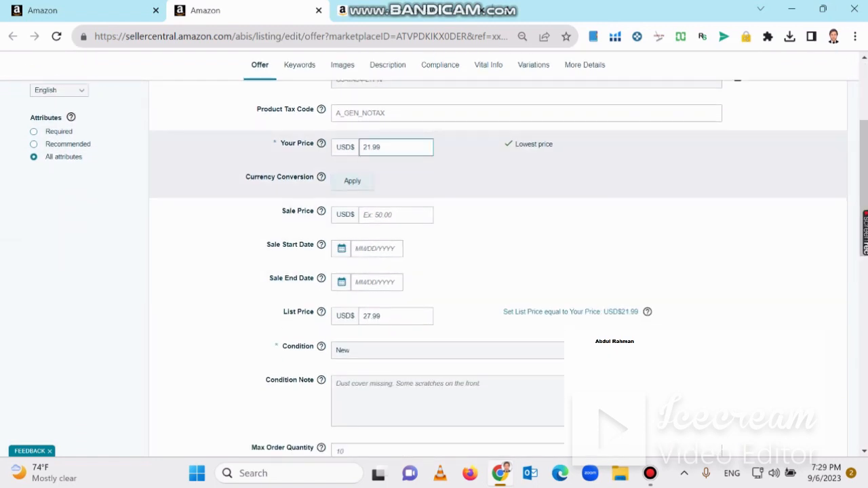
double_click(373, 147)
type("20")
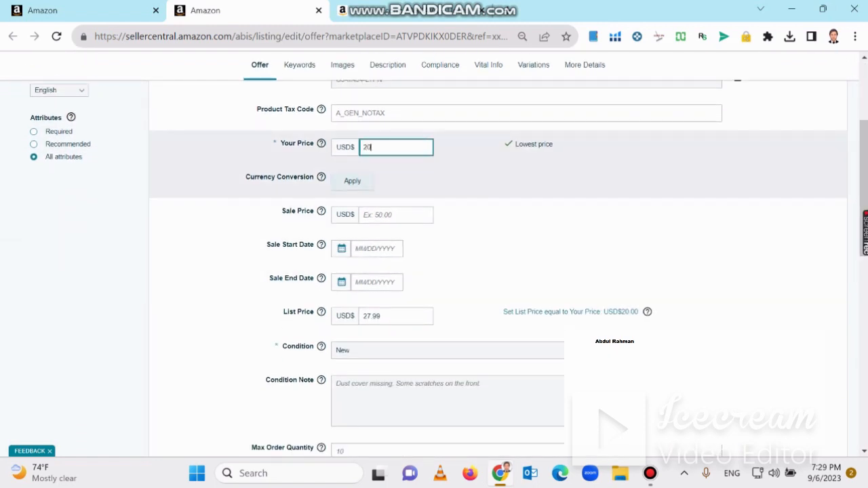
type(".99")
scroll(826, 363, "down", 8)
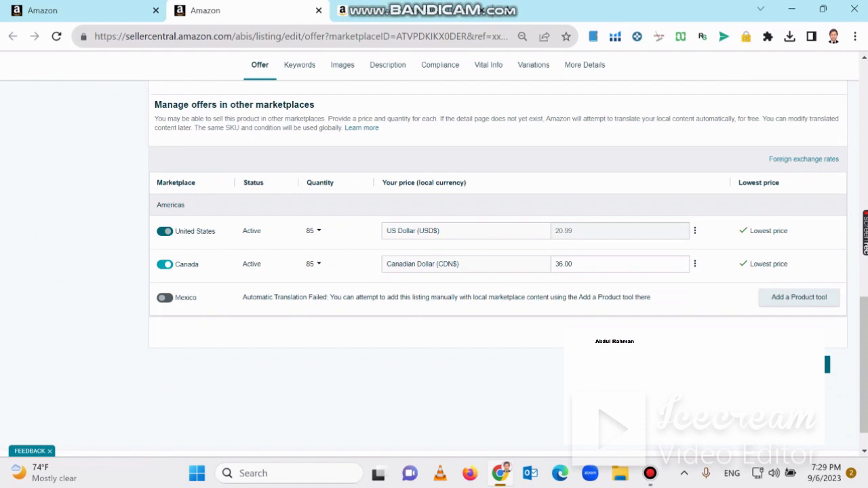
scroll(827, 365, "up", 10)
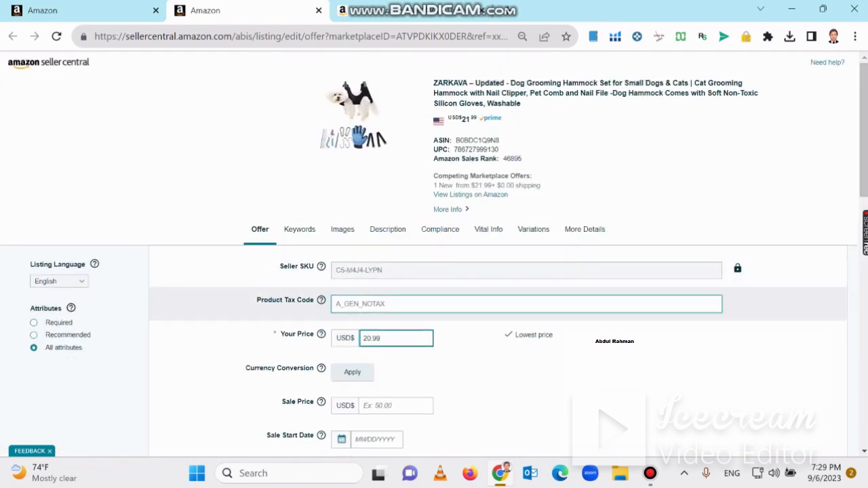
left_click(407, 11)
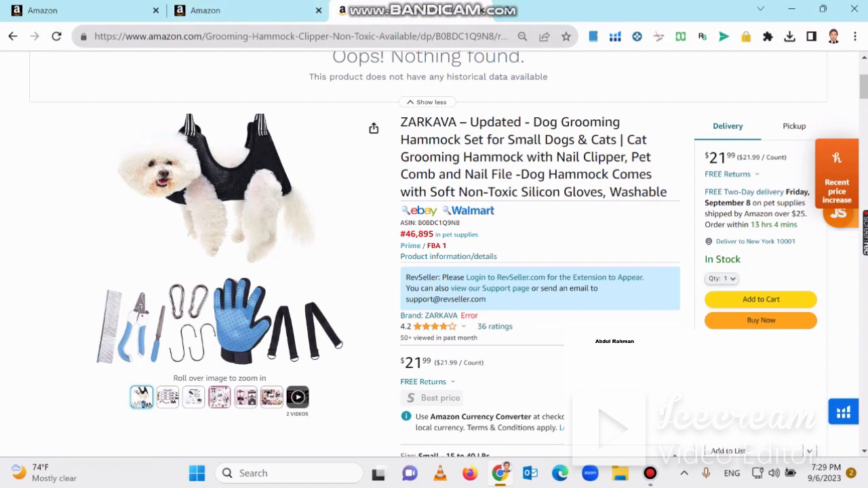
left_click(224, 11)
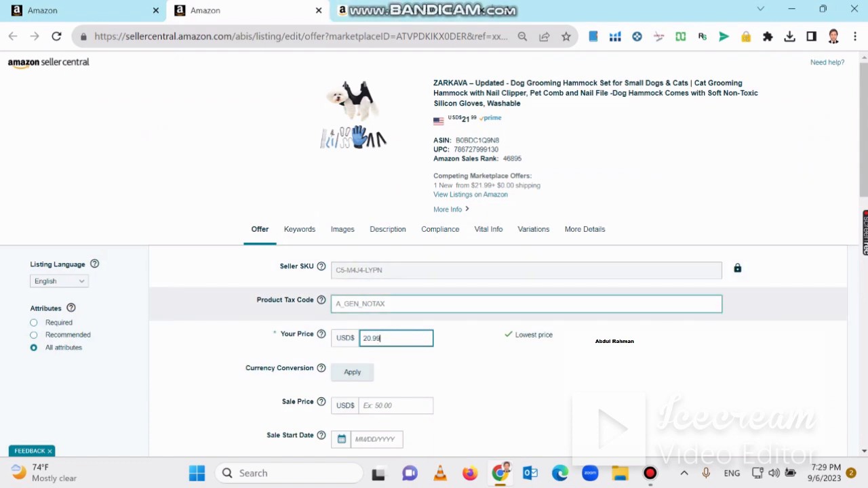
Review the hammock listing's keyword fields, including target audience, search terms and platinum keywords
left_click(299, 230)
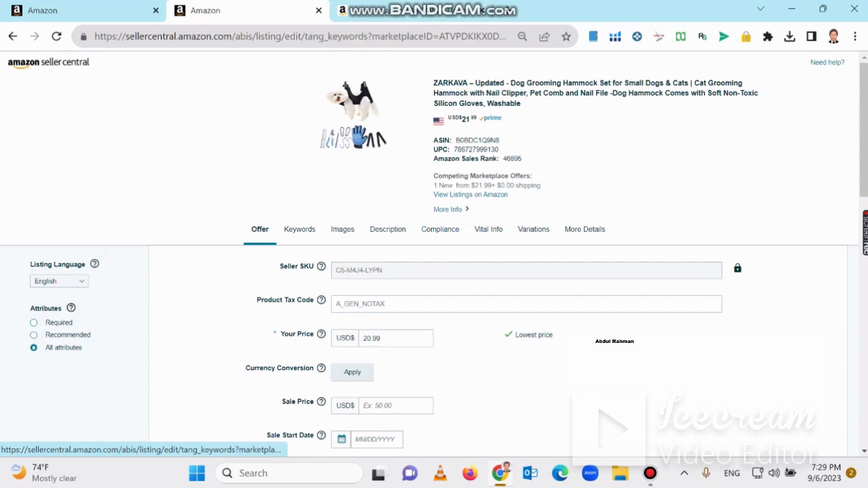
scroll(435, 254, "down", 3)
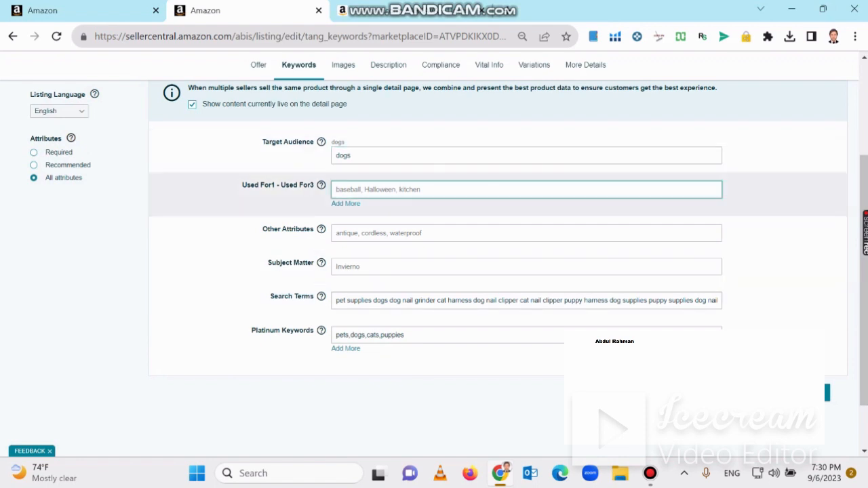
scroll(434, 190, "up", 1)
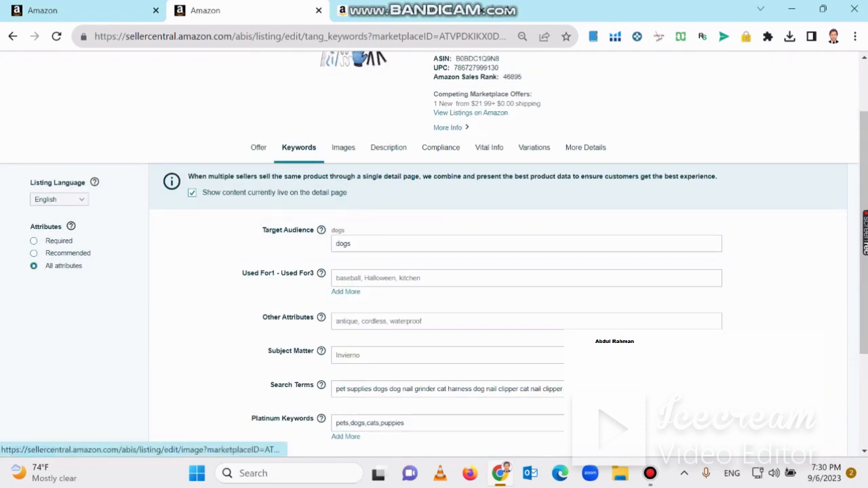
Check the storefront product image, then make the size chart the main picture in the listing's image recommendations
left_click(377, 11)
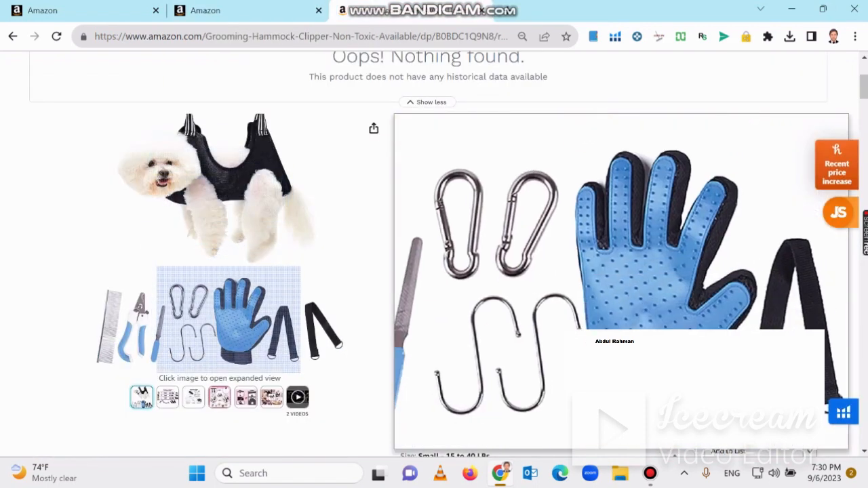
left_click(231, 10)
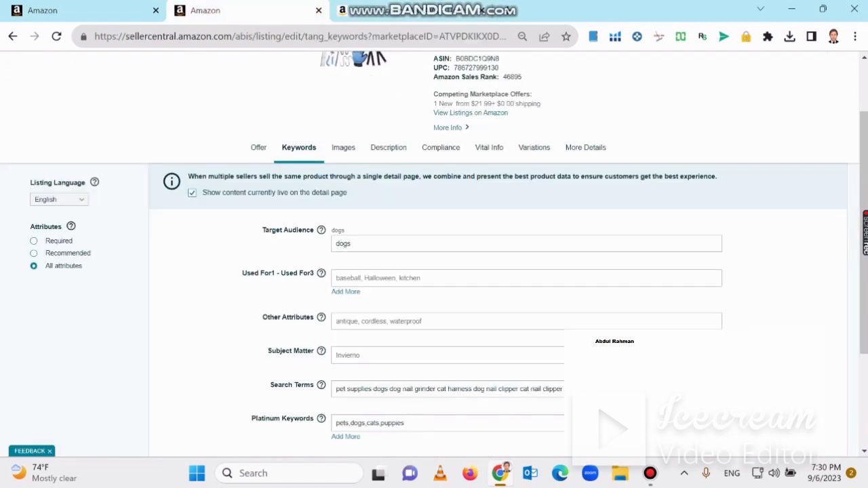
left_click(343, 148)
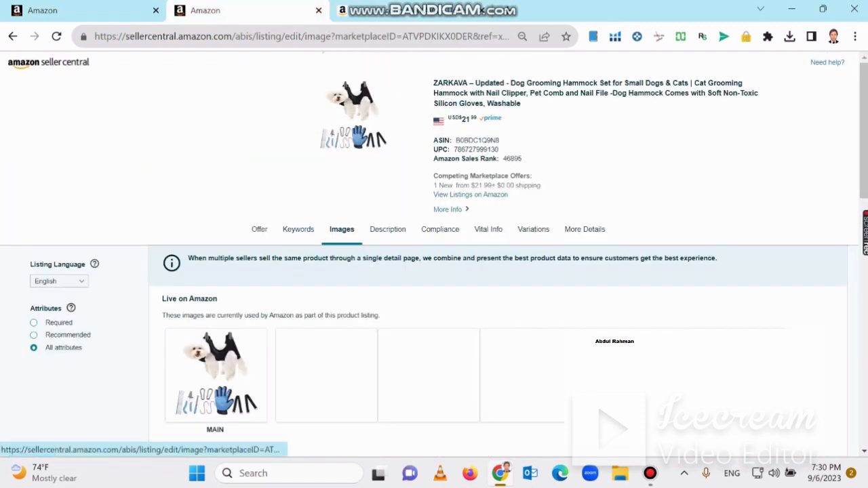
scroll(256, 405, "down", 7)
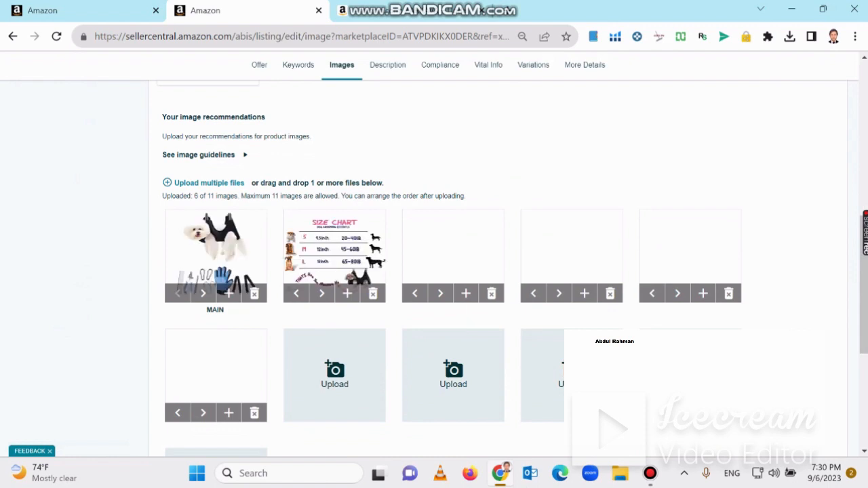
left_click_drag(334, 250, 216, 250)
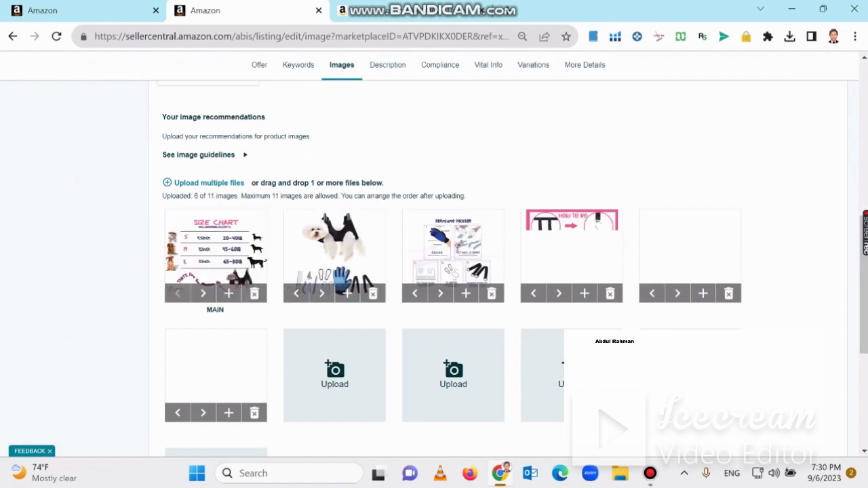
scroll(502, 264, "down", 3)
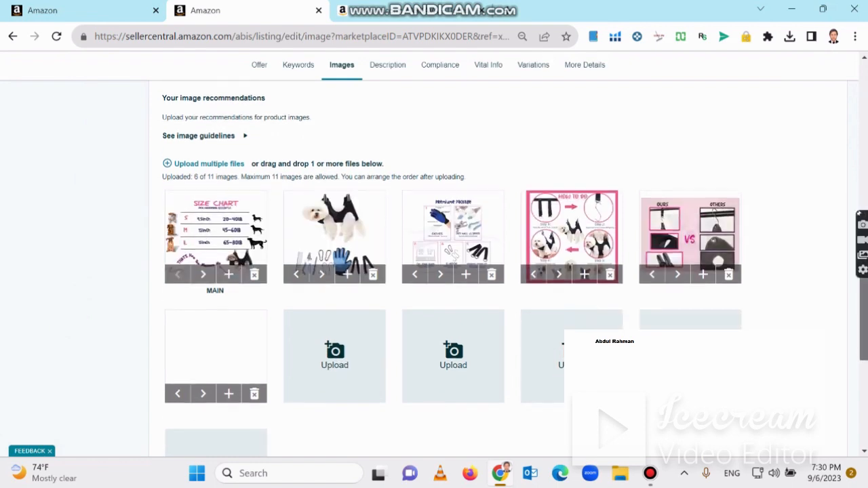
scroll(448, 272, "down", 1)
scroll(447, 271, "up", 6)
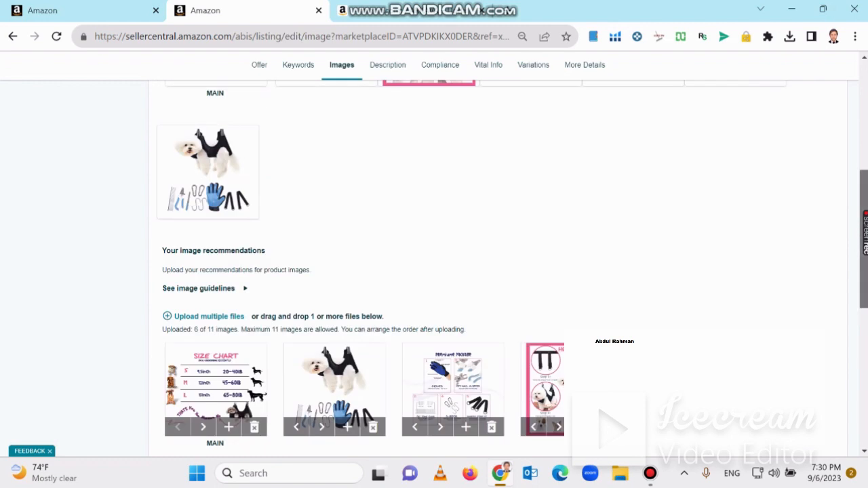
scroll(448, 271, "down", 1)
View the hammock's main image on the storefront product page and inspect its details with the zoom
left_click(407, 10)
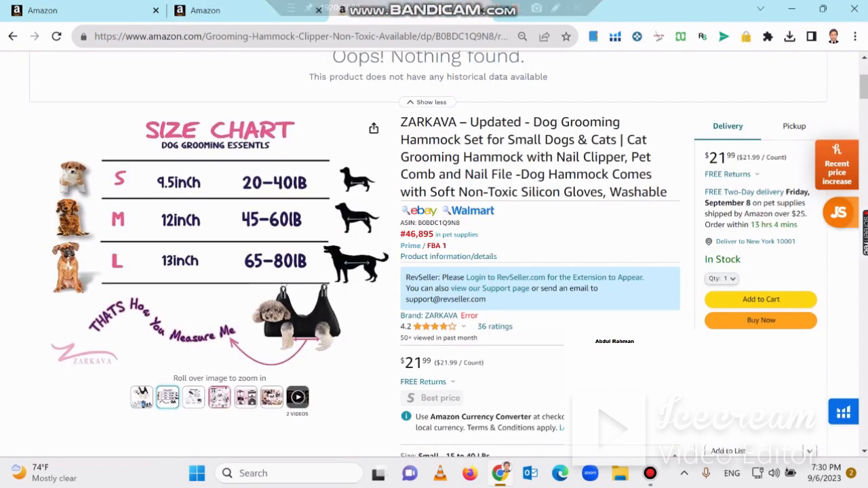
mouse_move(141, 398)
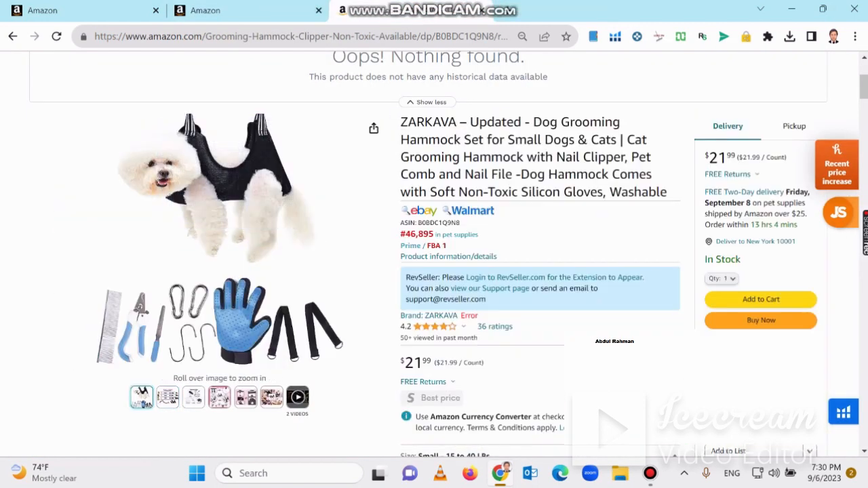
scroll(141, 400, "up", 2)
scroll(141, 400, "down", 3)
scroll(142, 401, "up", 2)
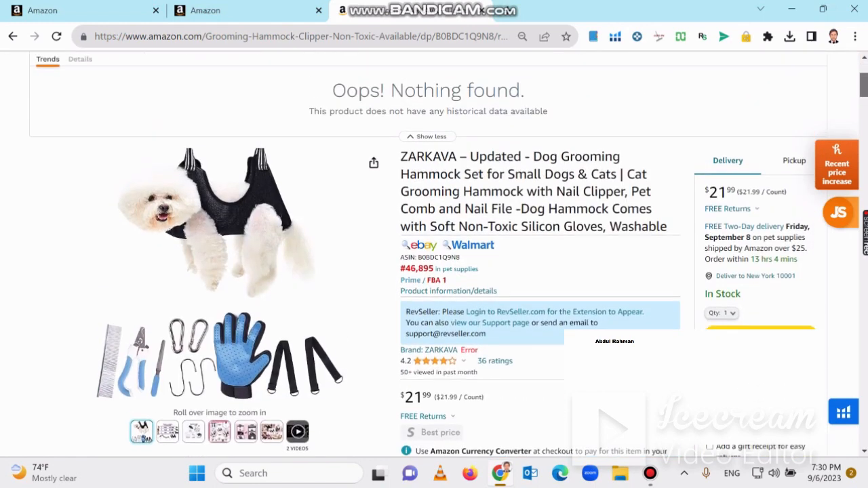
mouse_move(195, 205)
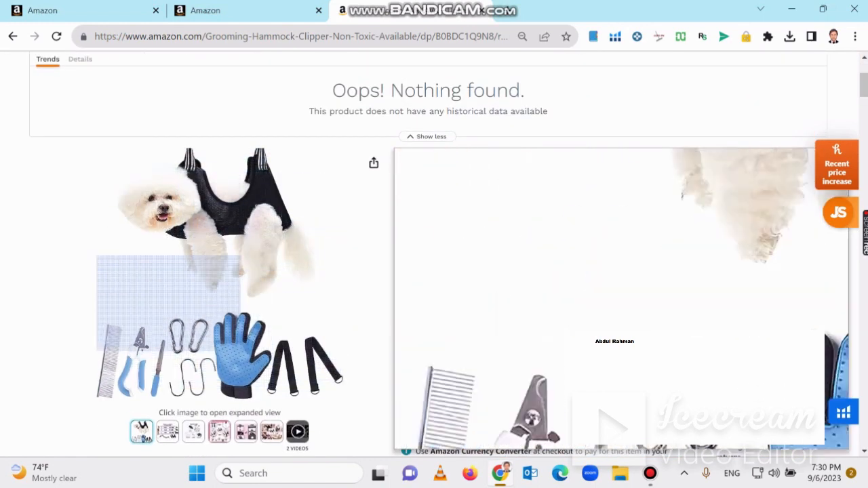
mouse_move(168, 432)
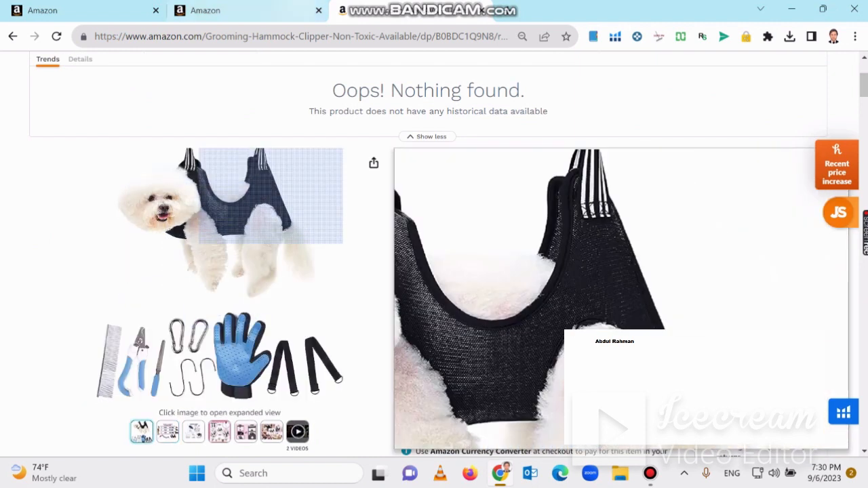
Close the hammock's listing edit and storefront pages and reload the Manage Inventory page
left_click(261, 11)
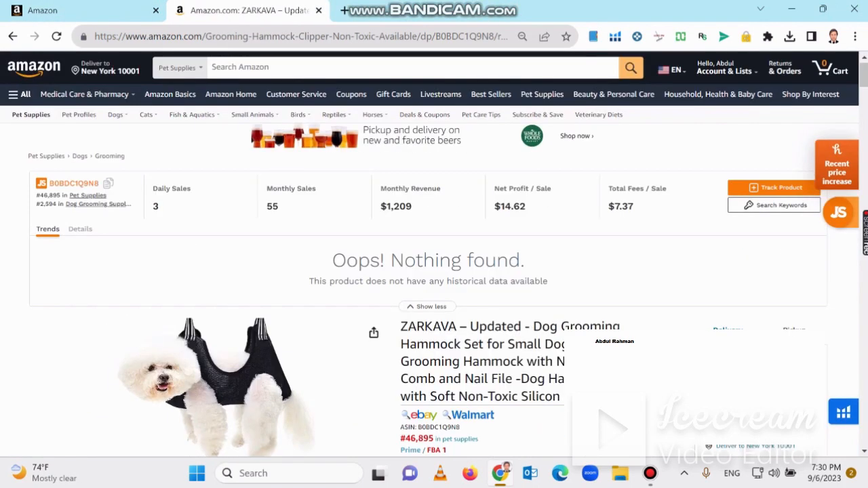
left_click(84, 10)
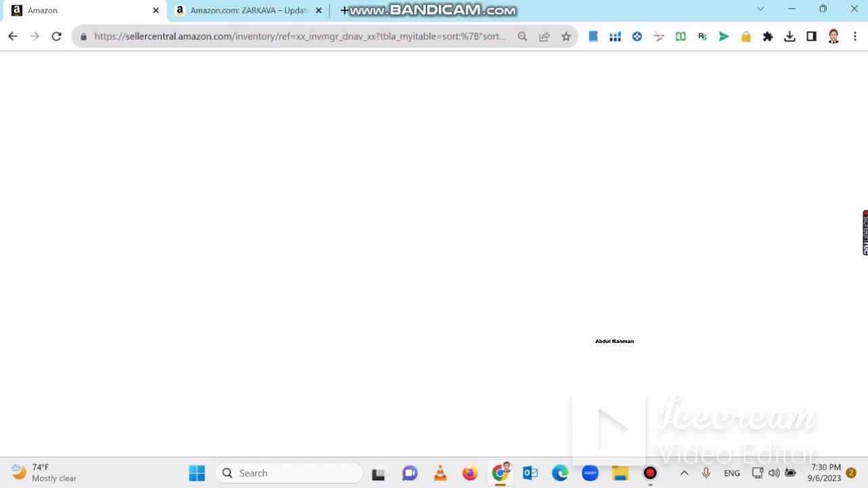
left_click(56, 37)
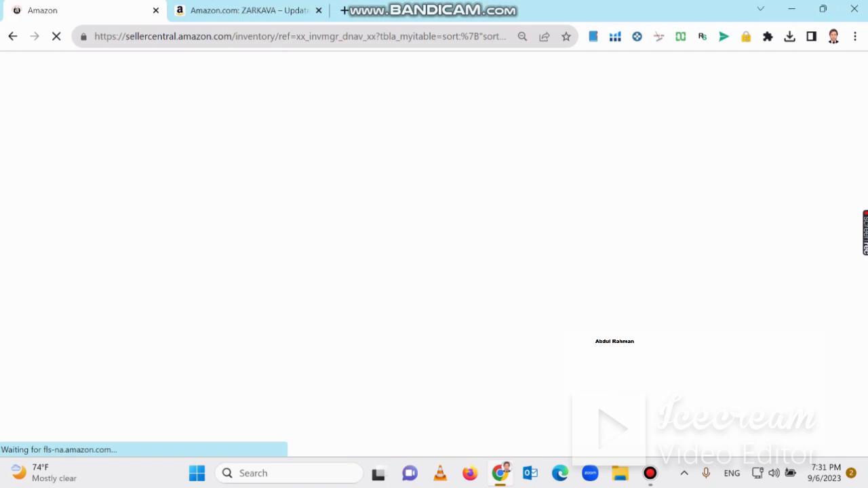
left_click(487, 187)
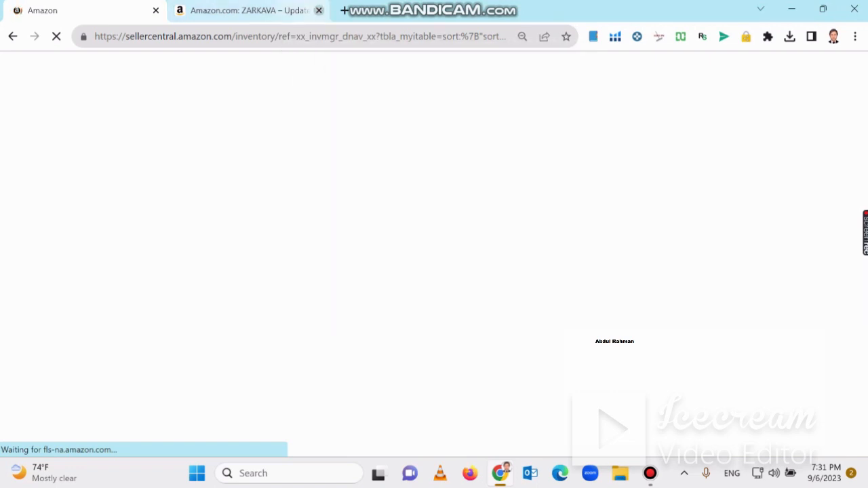
left_click(319, 10)
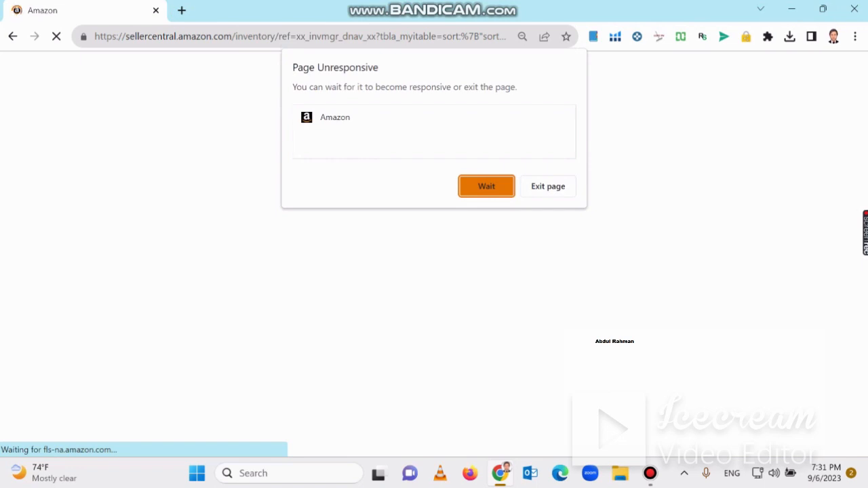
Exit the unresponsive inventory page and close the browser
left_click(483, 187)
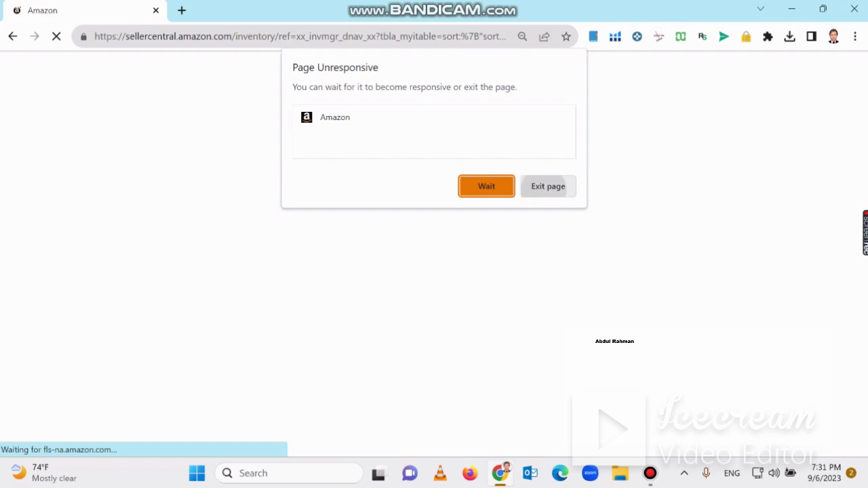
left_click(548, 186)
left_click(854, 10)
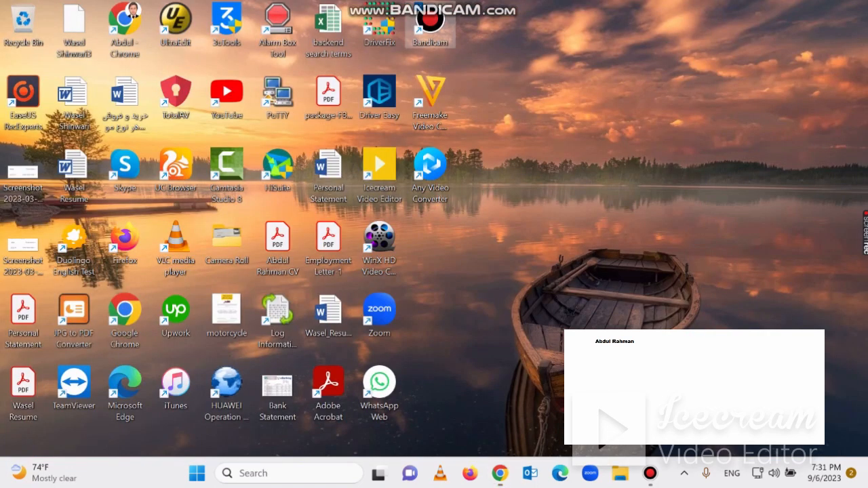
Open the Chrome browser and go to the Amazon Seller Central home page
double_click(125, 312)
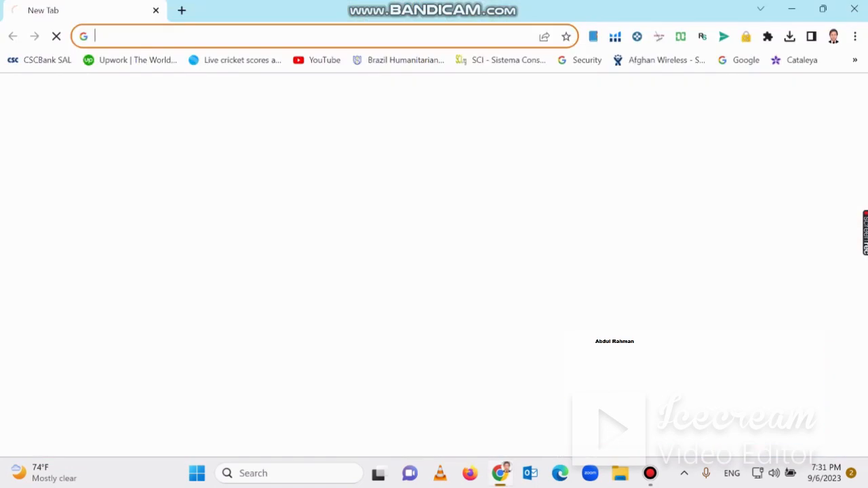
type("se")
key("Return")
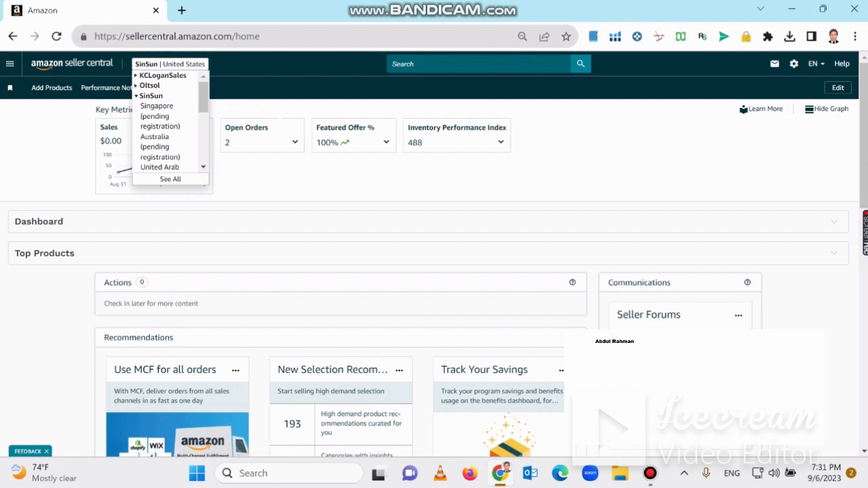
Switch the seller account to Oltsol, United States, and view the daily sales graph on its home page
left_click(151, 96)
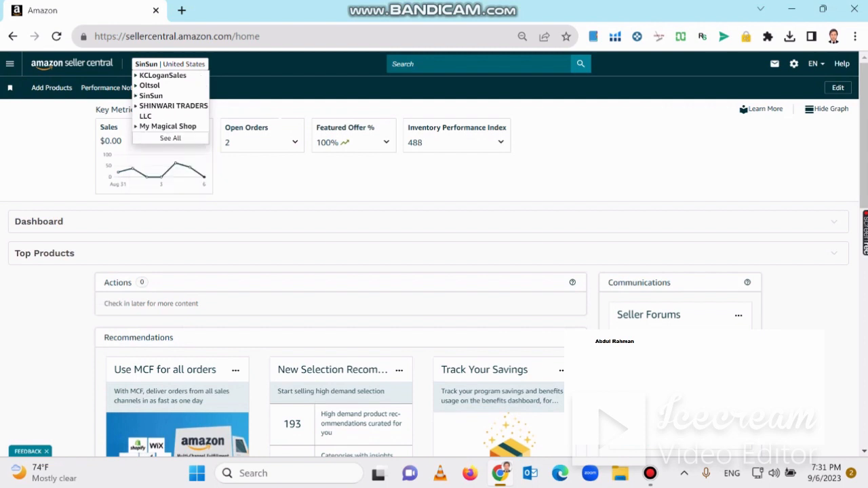
left_click(149, 86)
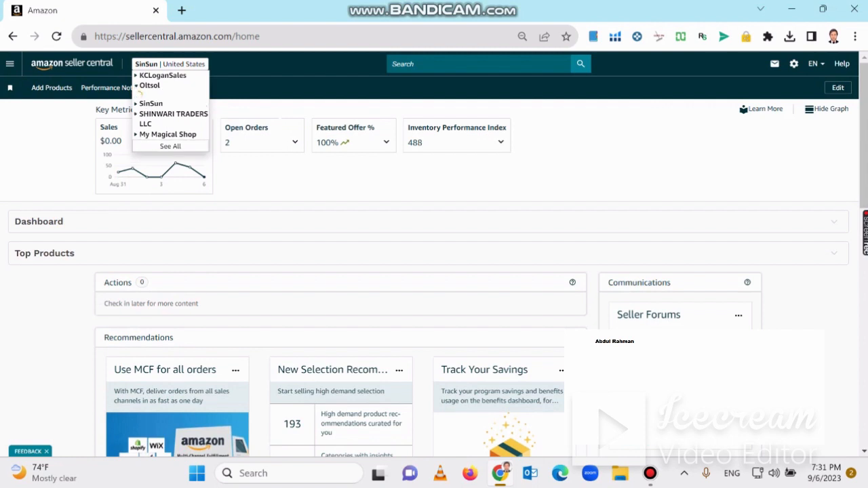
left_click_drag(204, 99, 204, 136)
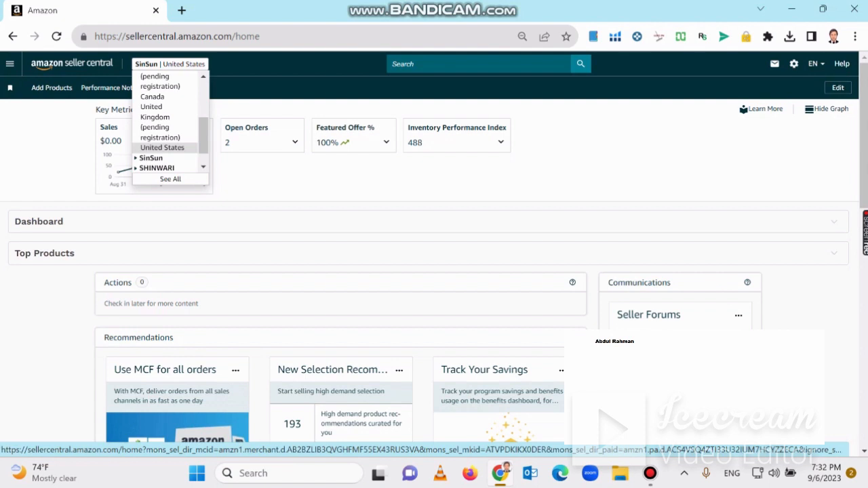
left_click(162, 147)
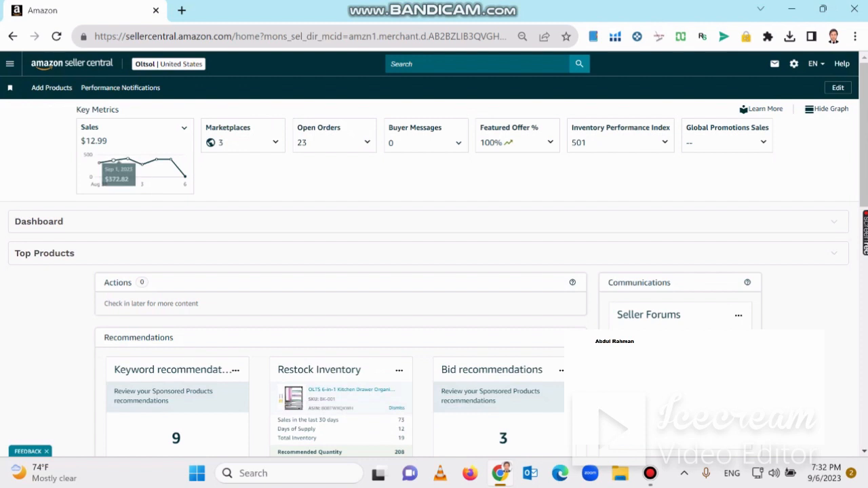
mouse_move(99, 163)
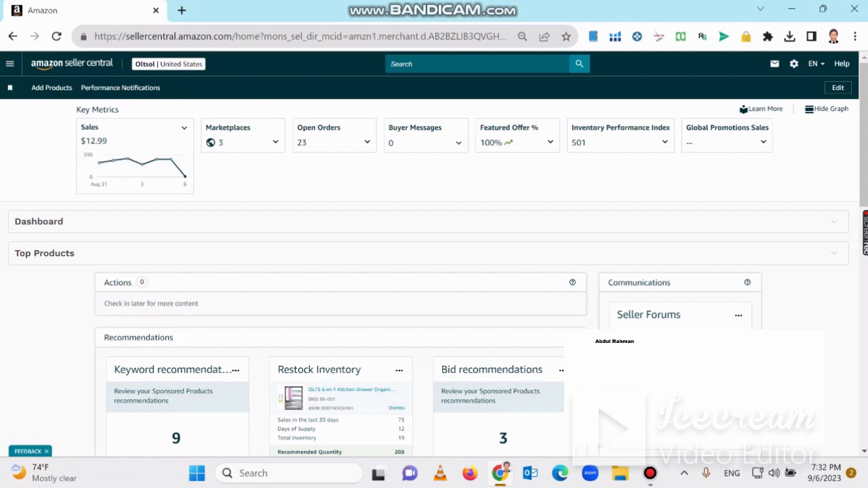
left_click(650, 473)
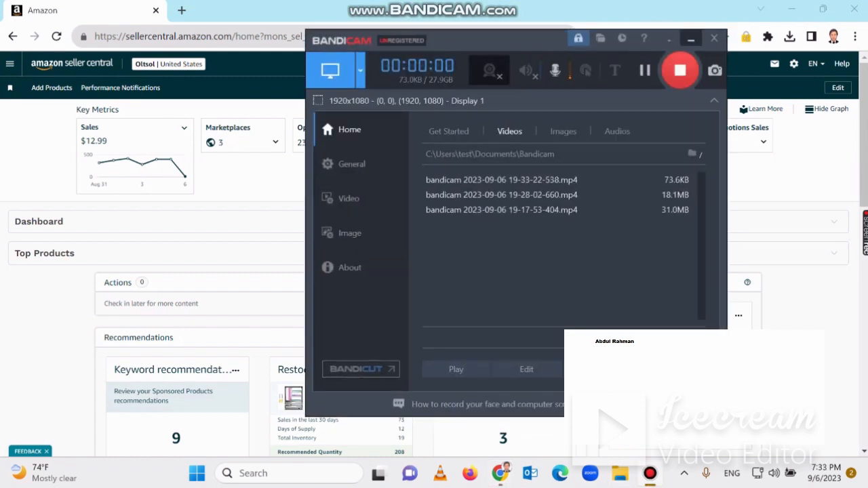
left_click(691, 39)
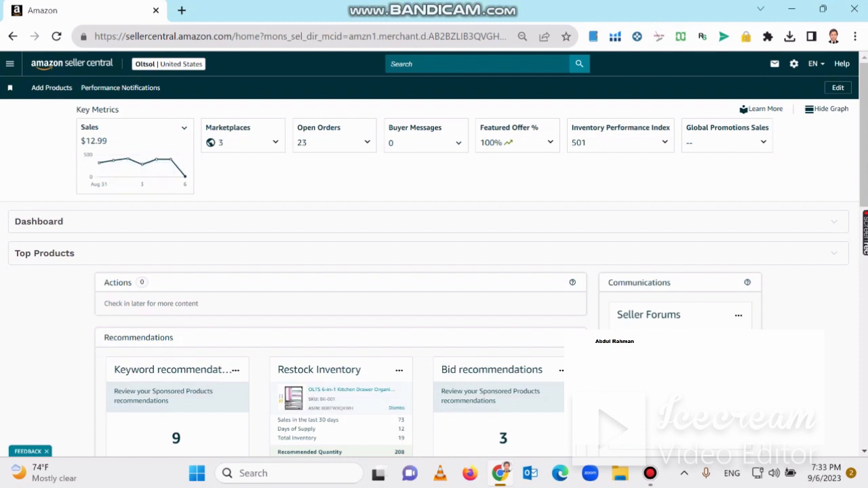
Open the Manage Orders page and set the order list's date range to Last 3 days
left_click(9, 63)
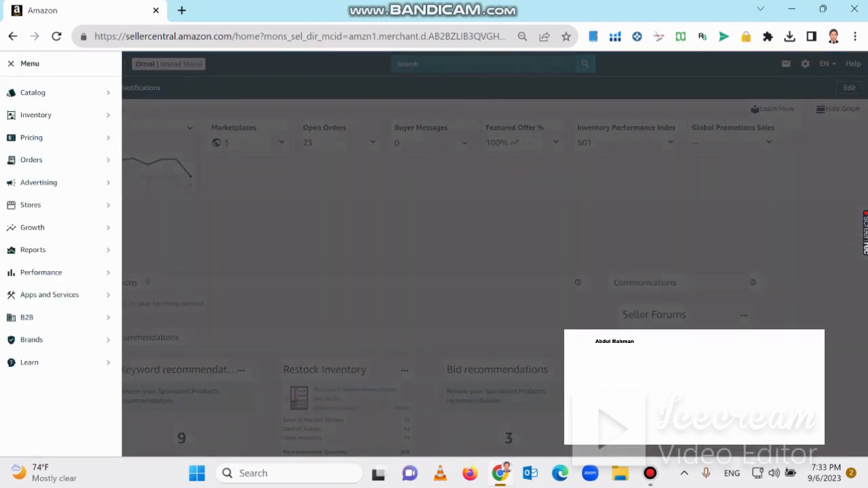
mouse_move(68, 160)
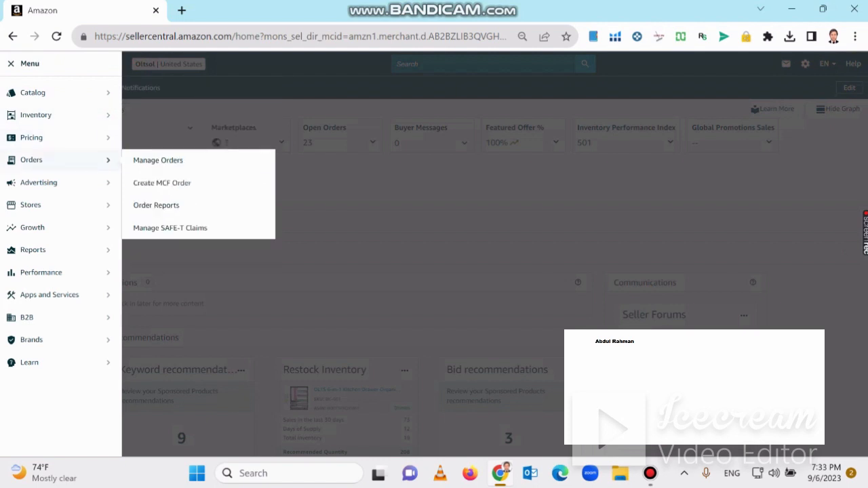
left_click(158, 160)
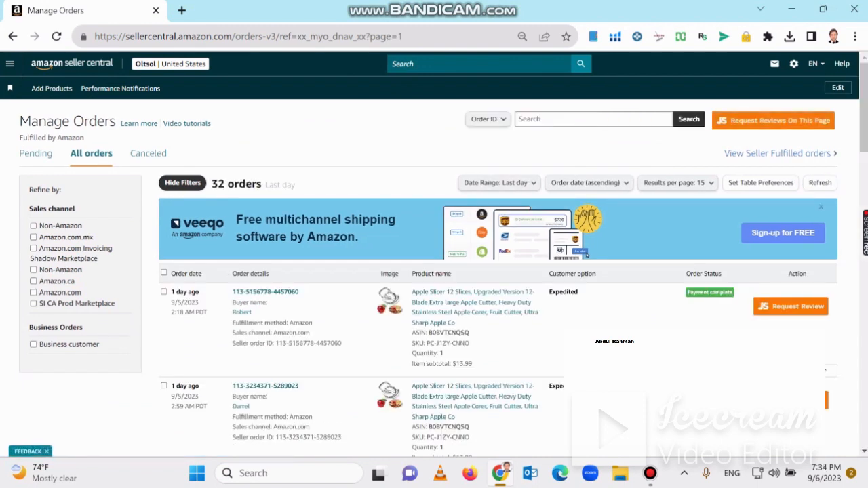
left_click(500, 183)
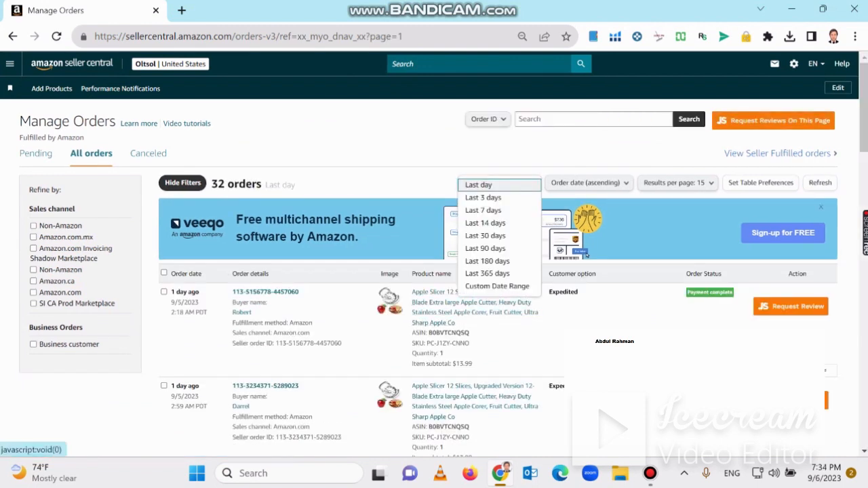
left_click(483, 197)
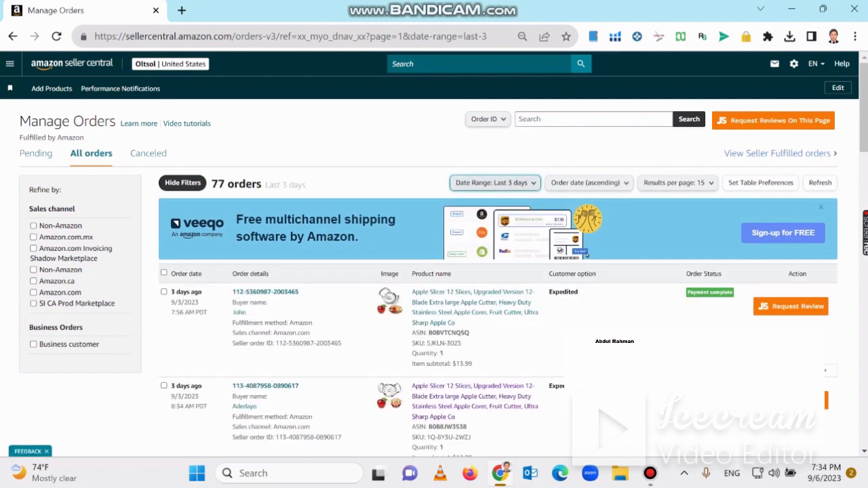
Set the order list's date range to Last 30 days and look through the listed orders
left_click(496, 183)
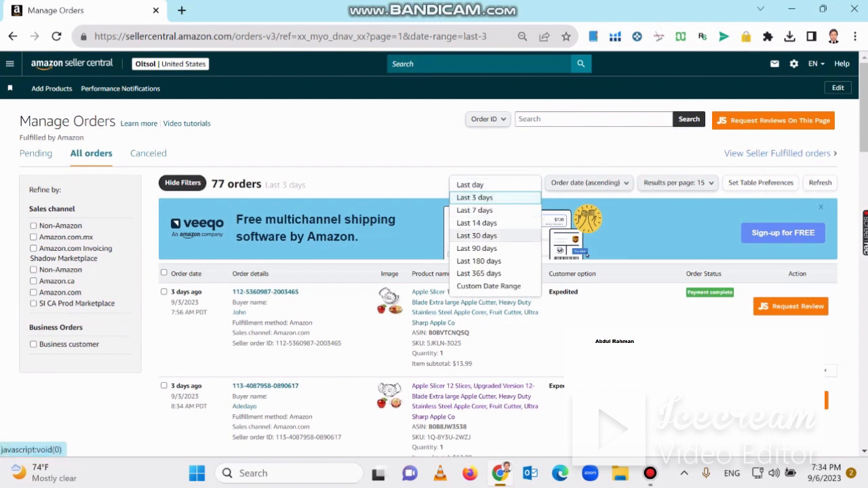
left_click(477, 236)
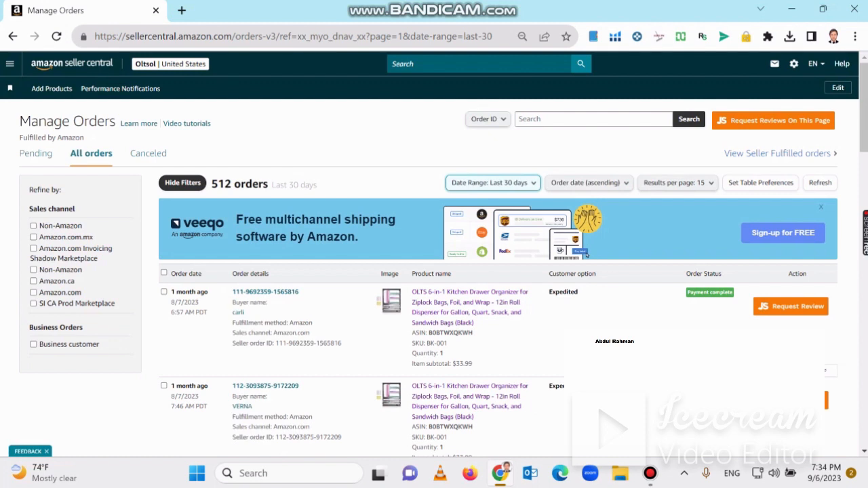
scroll(435, 271, "down", 5)
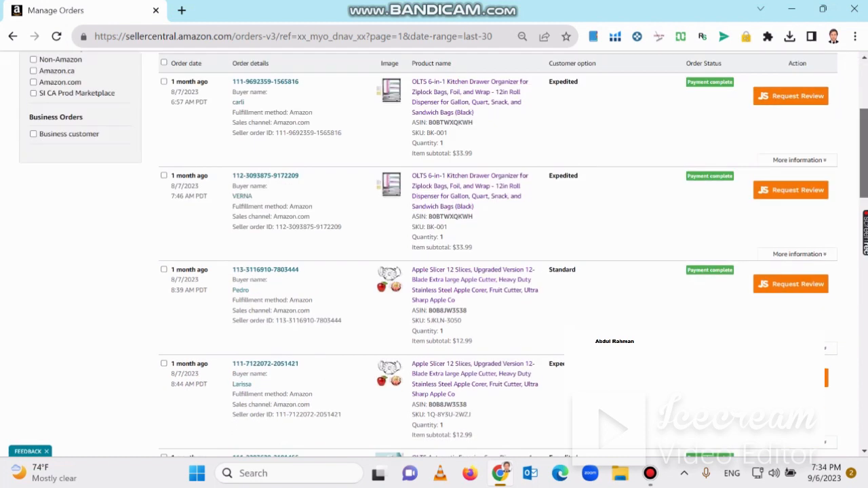
left_click_drag(863, 195, 864, 107)
Open Business Reports and set the Sales Dashboard's date option to Custom
left_click(10, 64)
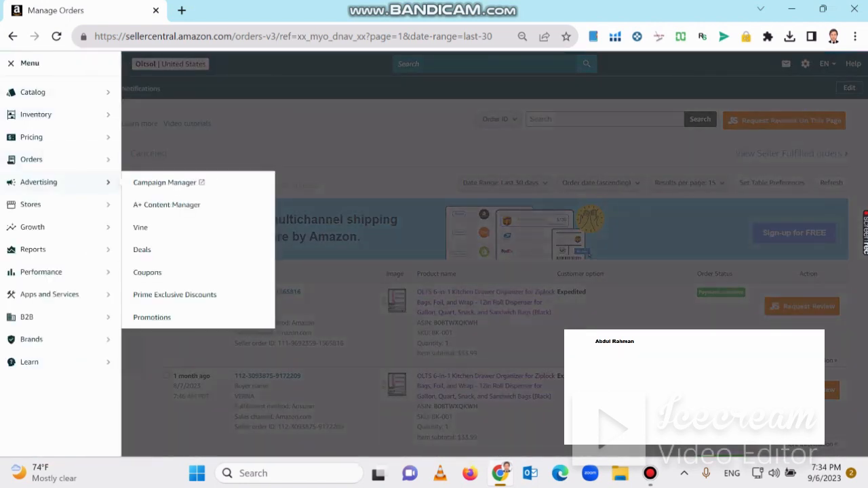
mouse_move(81, 249)
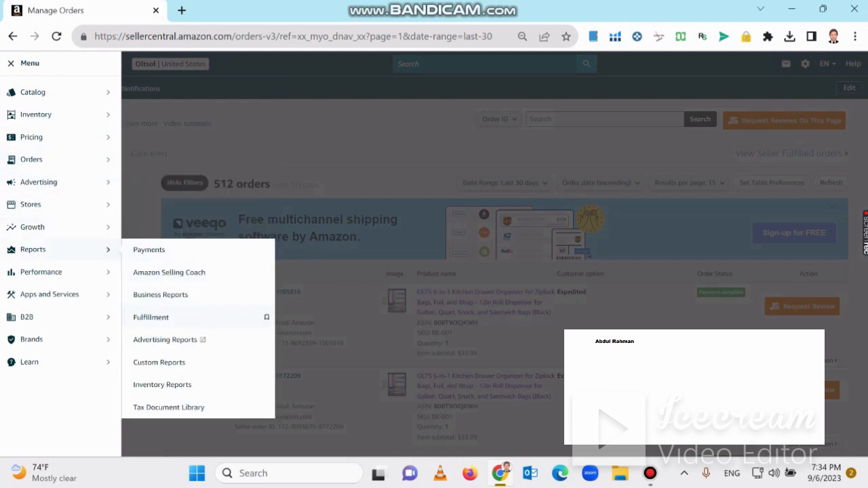
left_click(266, 295)
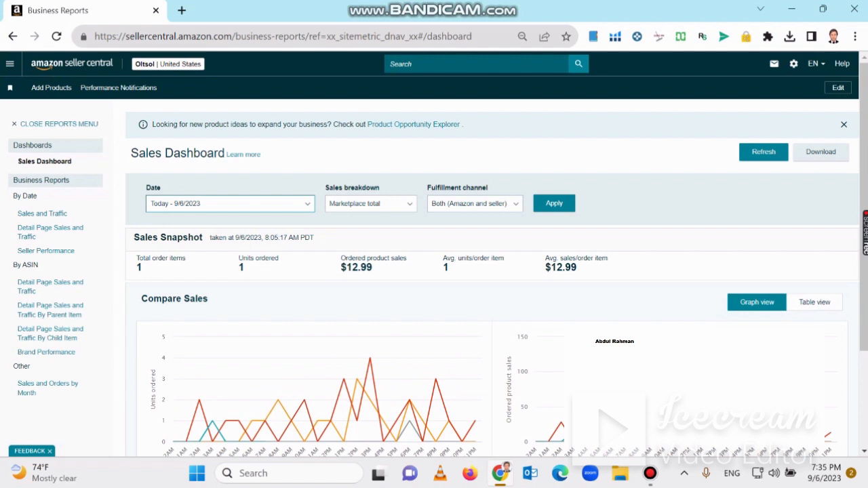
left_click(302, 203)
left_click(167, 295)
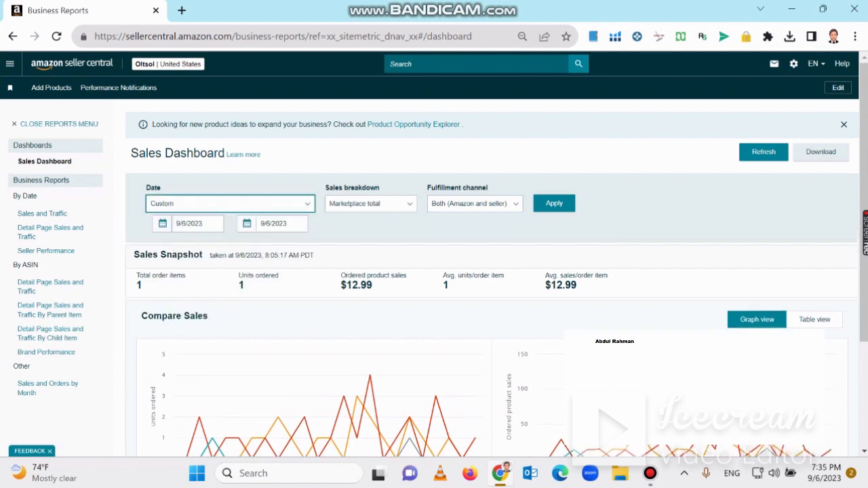
scroll(434, 254, "down", 1)
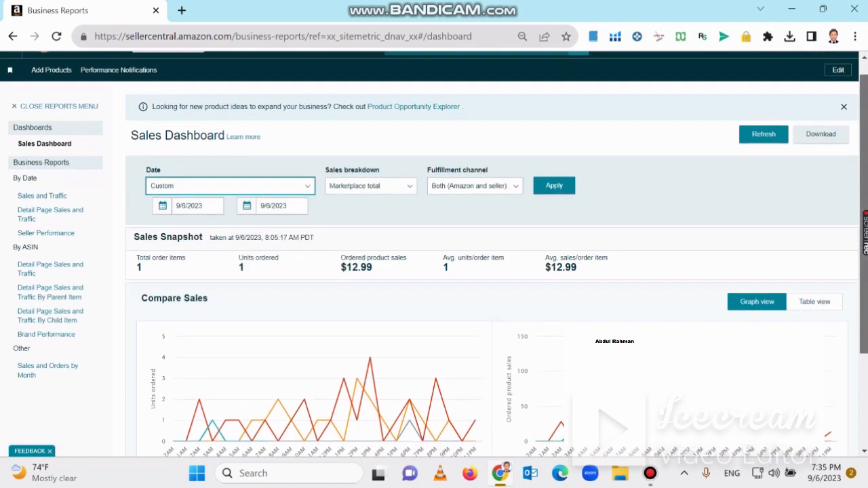
scroll(434, 253, "down", 2)
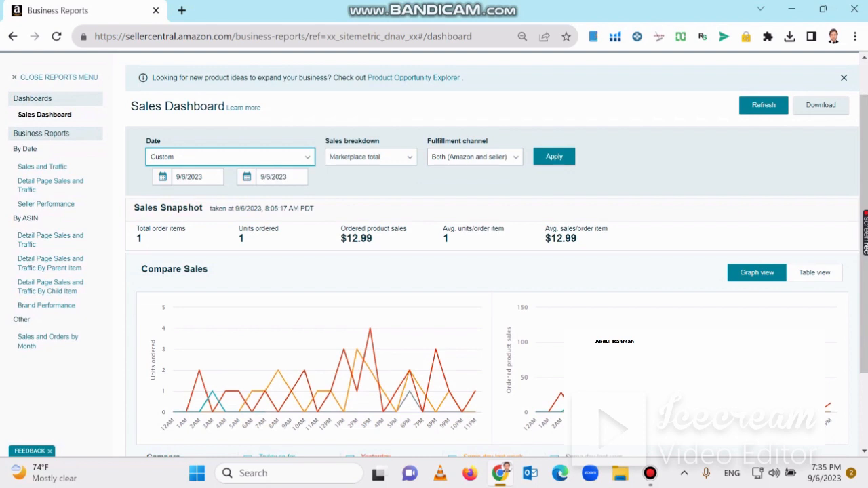
Set the Sales Dashboard's custom date range from 8/1/2023 to 8/31/2023 and apply it
left_click(201, 177)
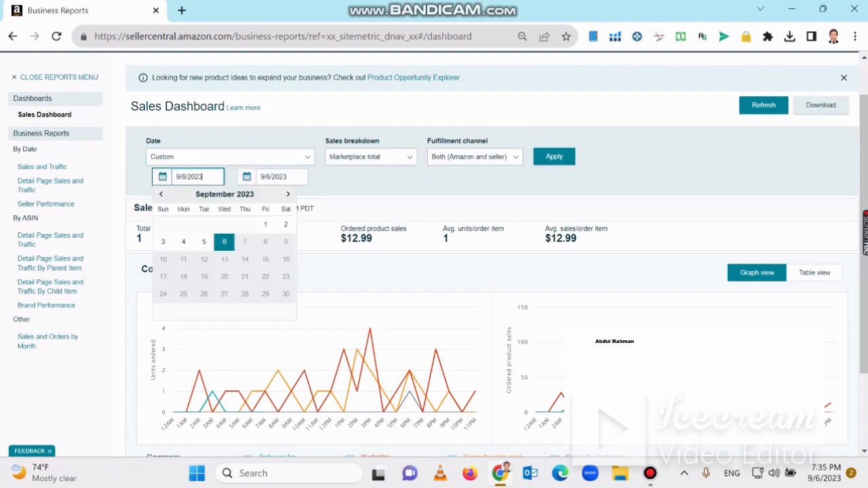
left_click(161, 194)
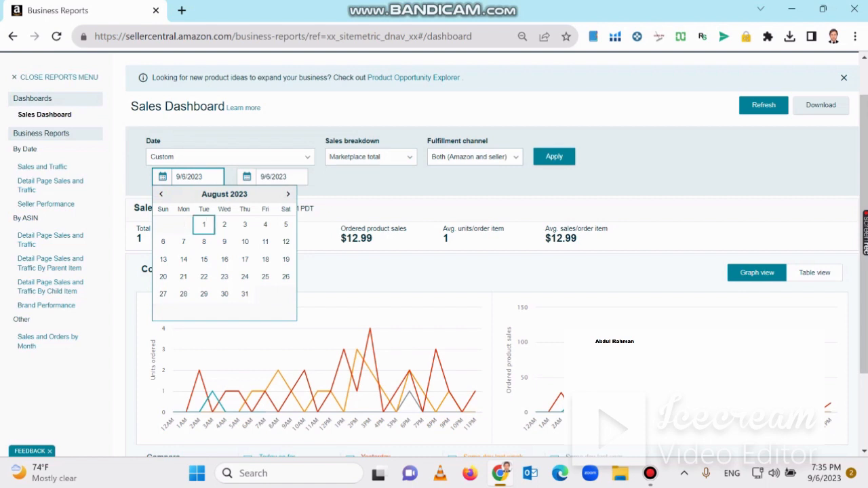
left_click(204, 225)
left_click(278, 177)
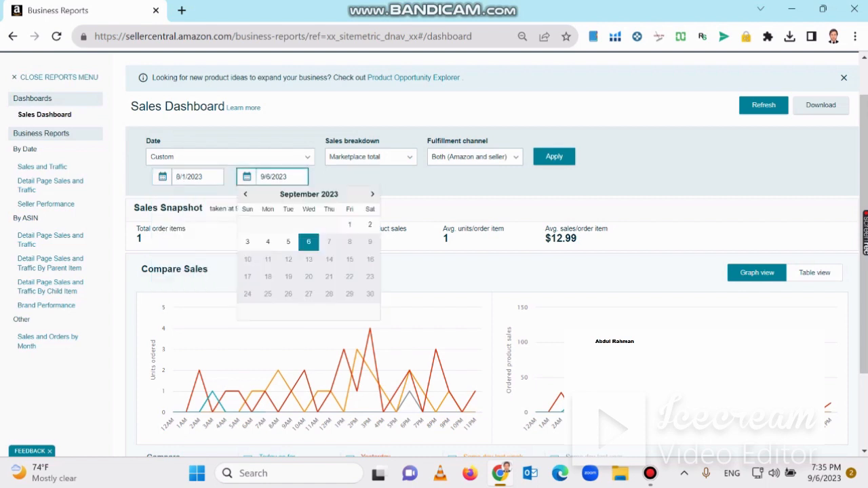
left_click(245, 194)
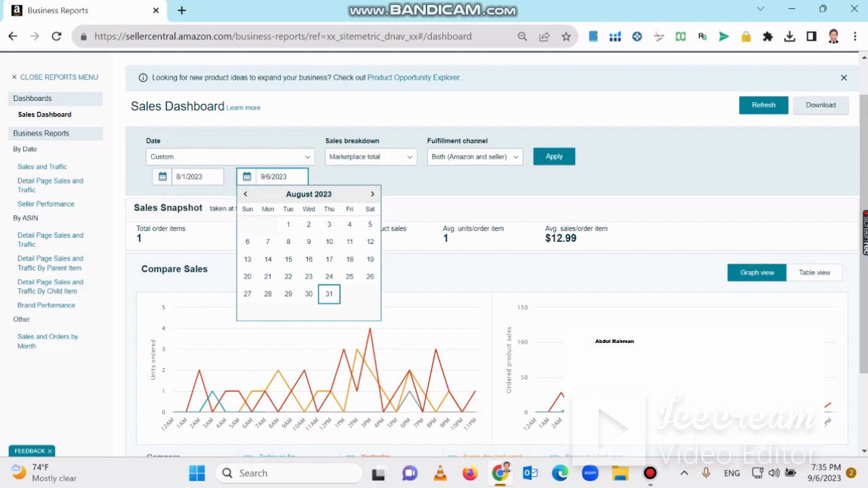
left_click(329, 294)
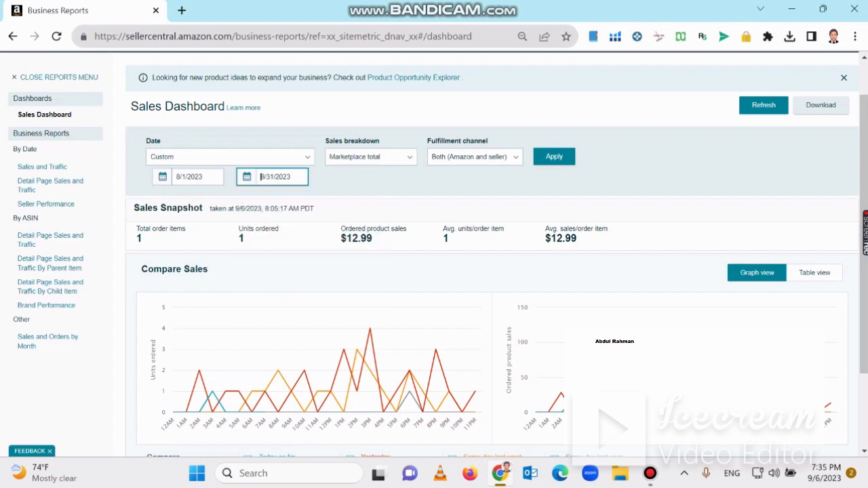
left_click(555, 156)
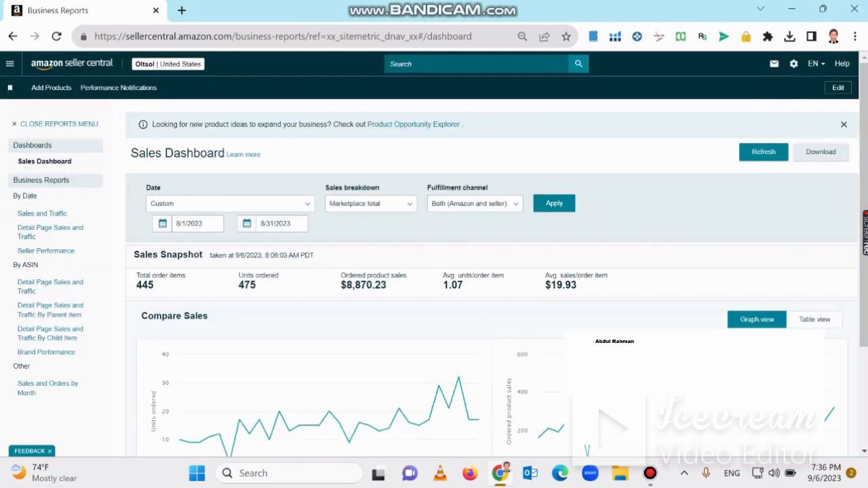
Examine the total order items, units ordered and ordered product sales in the Sales Snapshot
left_click_drag(136, 285, 154, 285)
left_click_drag(239, 285, 256, 285)
left_click_drag(346, 286, 353, 286)
left_click(349, 285)
left_click_drag(346, 286, 387, 286)
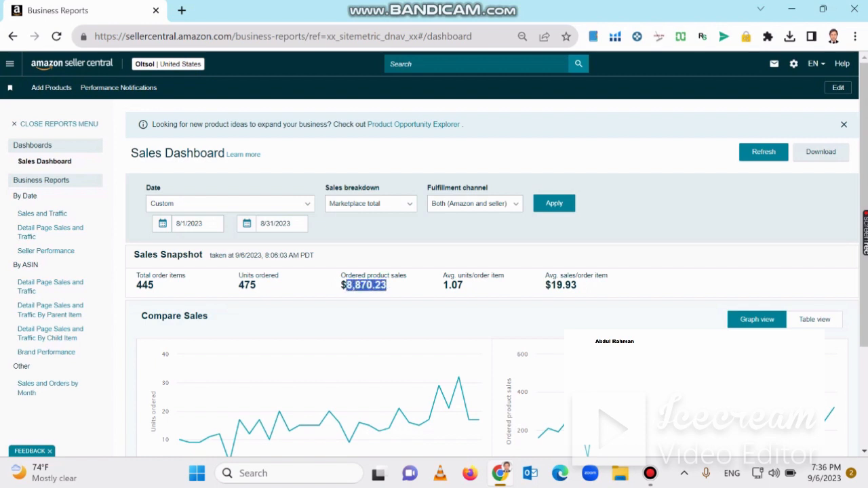
left_click(386, 286)
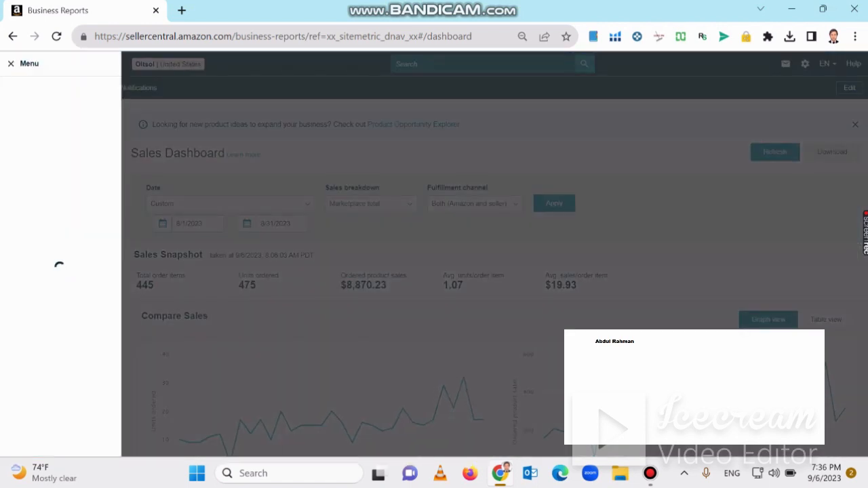
Open the Manage All Inventory page and set its status filter to All
mouse_move(35, 115)
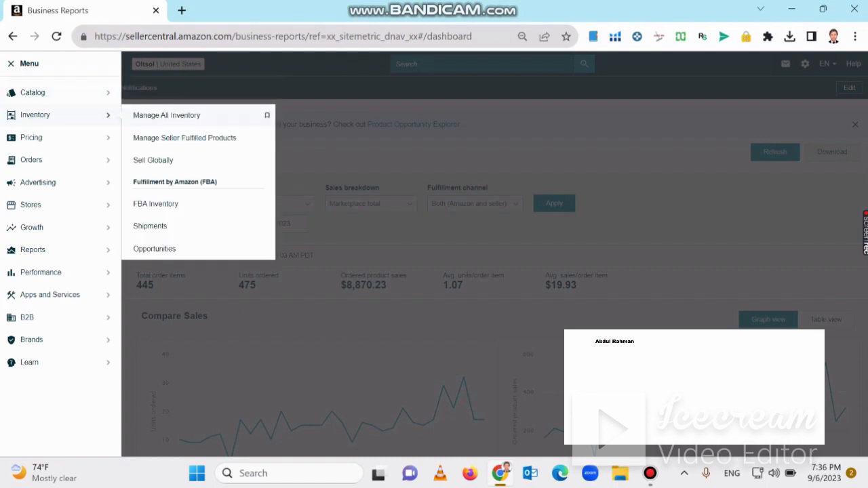
left_click(166, 115)
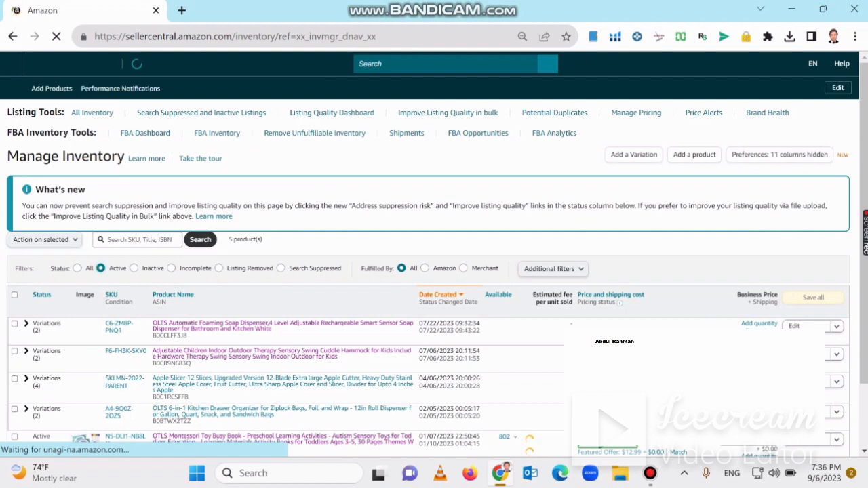
scroll(434, 271, "down", 2)
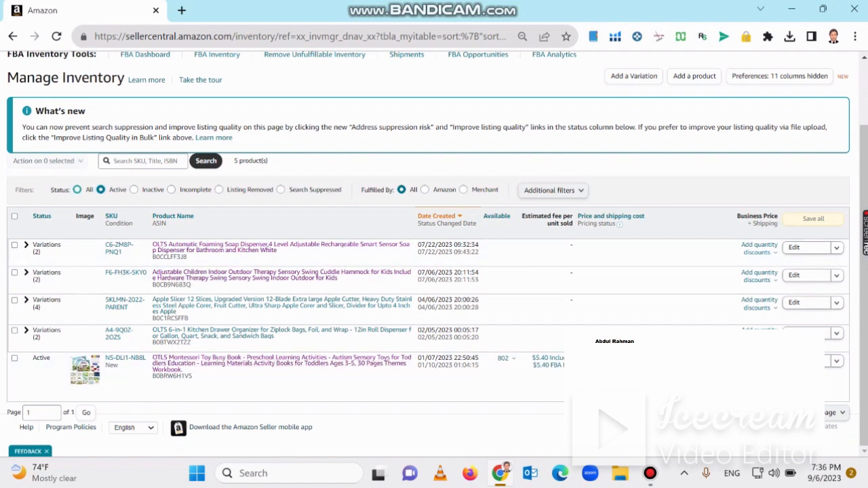
left_click(78, 190)
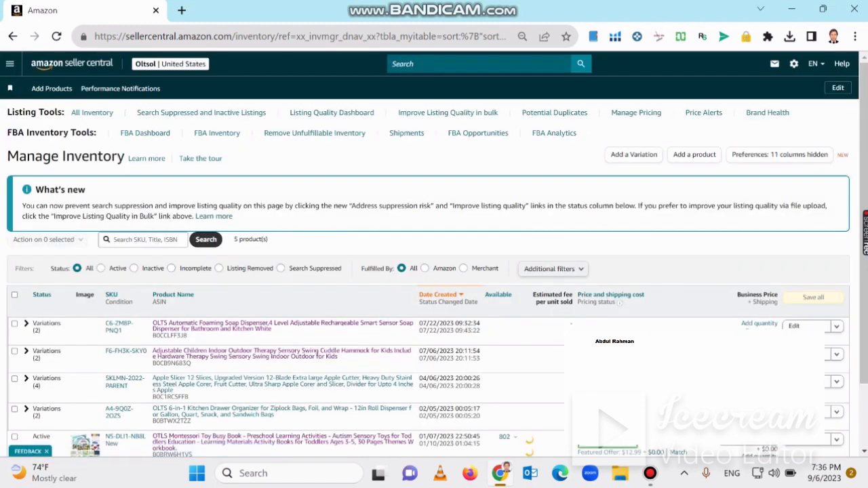
Filter the inventory to active listings and open the storefront page of the OLTS Automatic Foaming Soap Dispenser
left_click(100, 268)
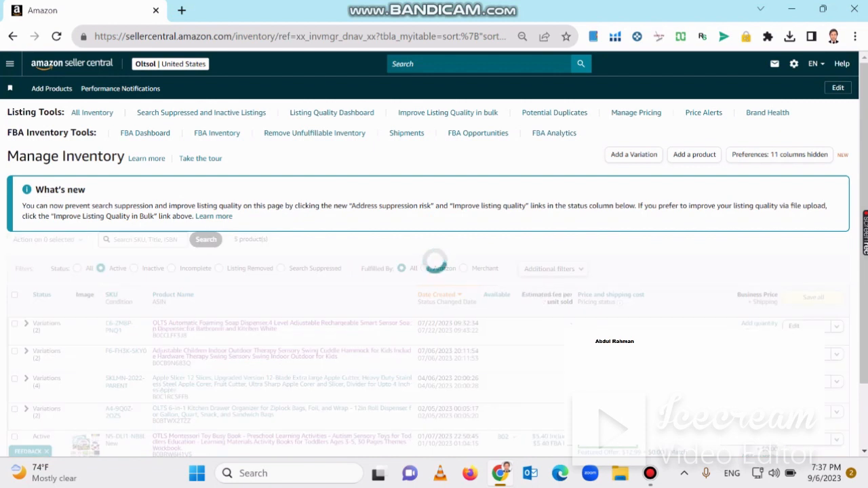
left_click_drag(864, 193, 864, 265)
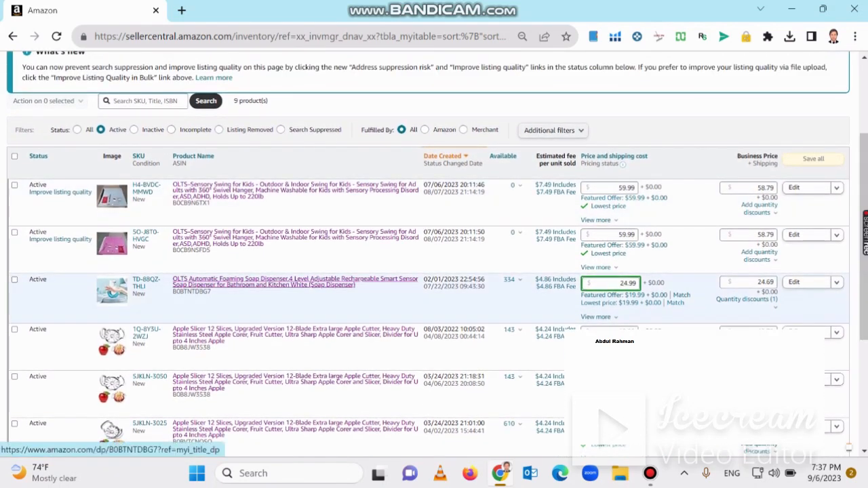
left_click(305, 282)
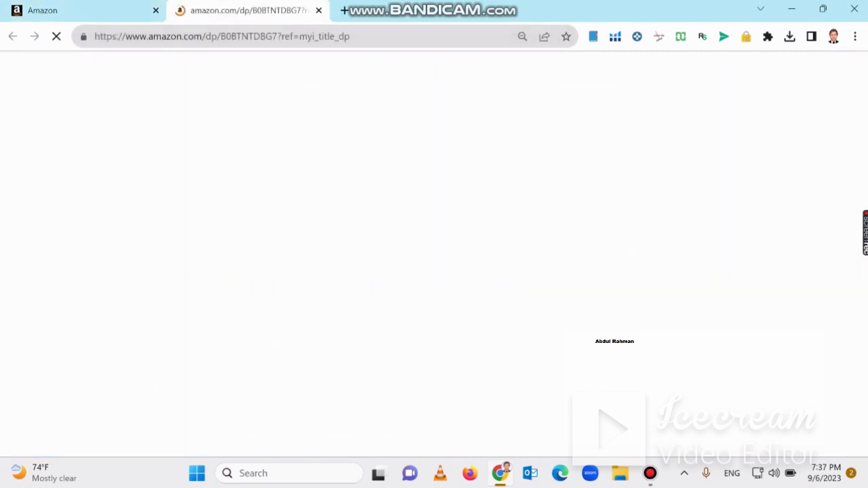
Open the storefront page of the Apple Slicer listing with ASIN B0BVTCNQSQ from the inventory and bring it into view
left_click(95, 10)
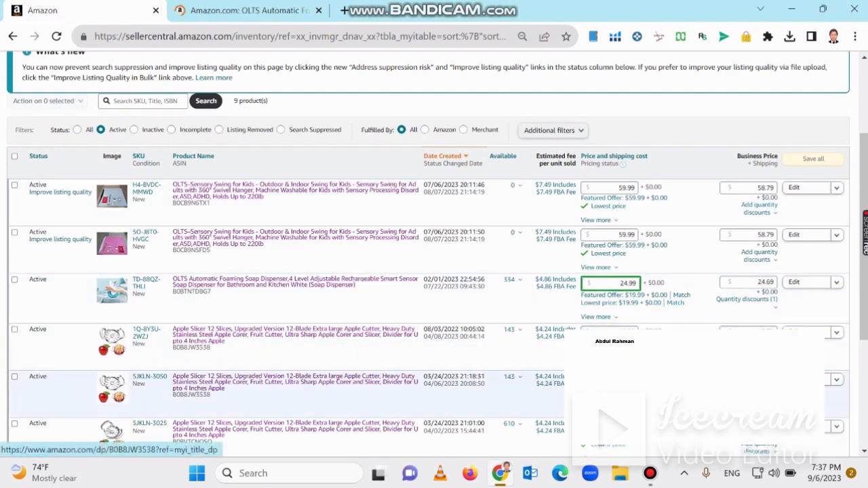
left_click(255, 428)
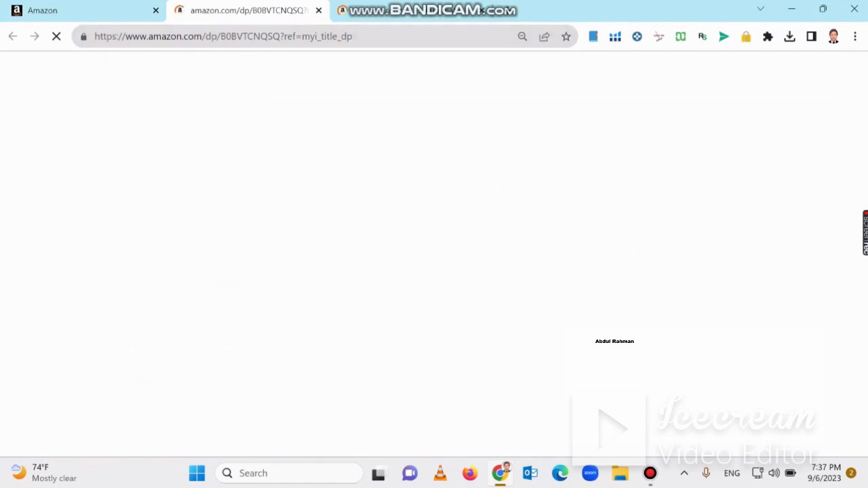
left_click(80, 11)
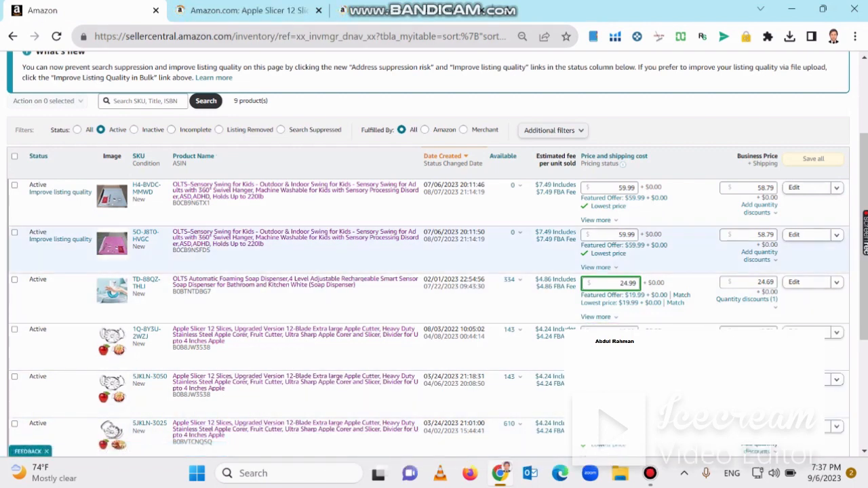
left_click(248, 11)
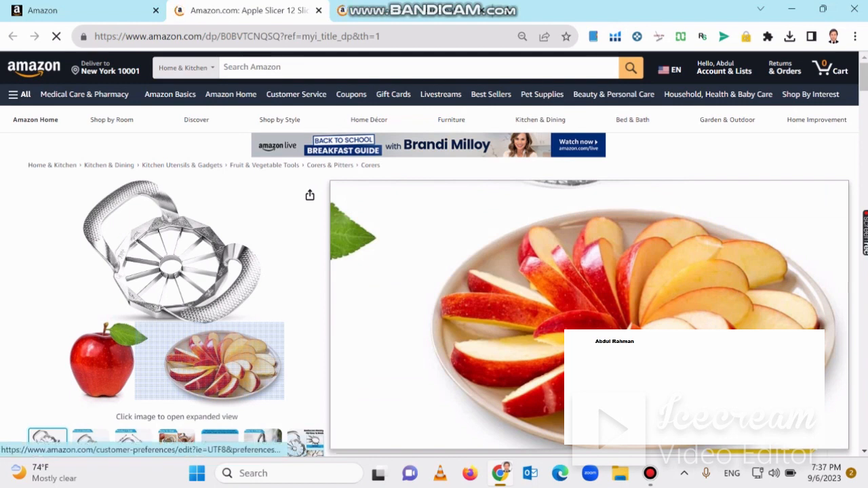
left_click(650, 473)
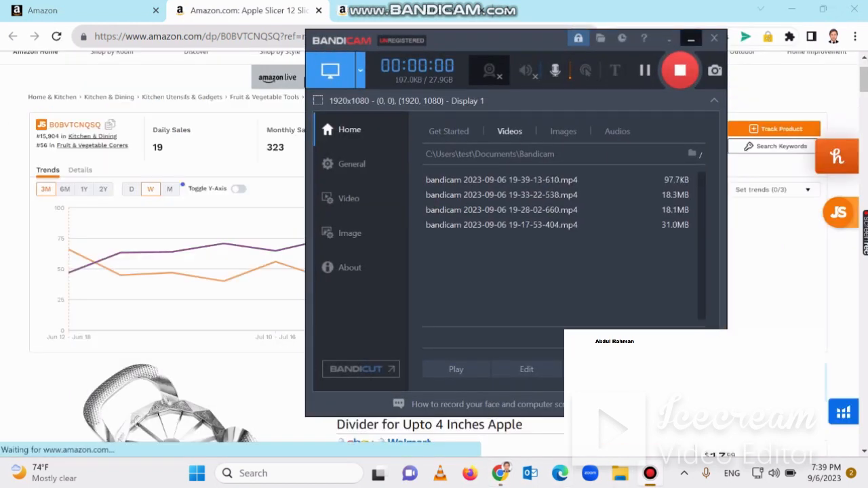
left_click(691, 38)
Examine the apple slicer's product images, title and the first bullet point under About this item
scroll(585, 261, "down", 3)
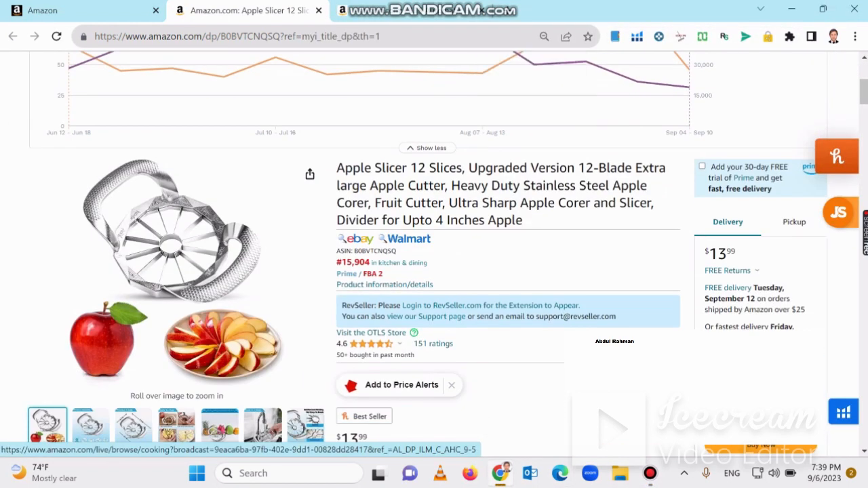
mouse_move(176, 241)
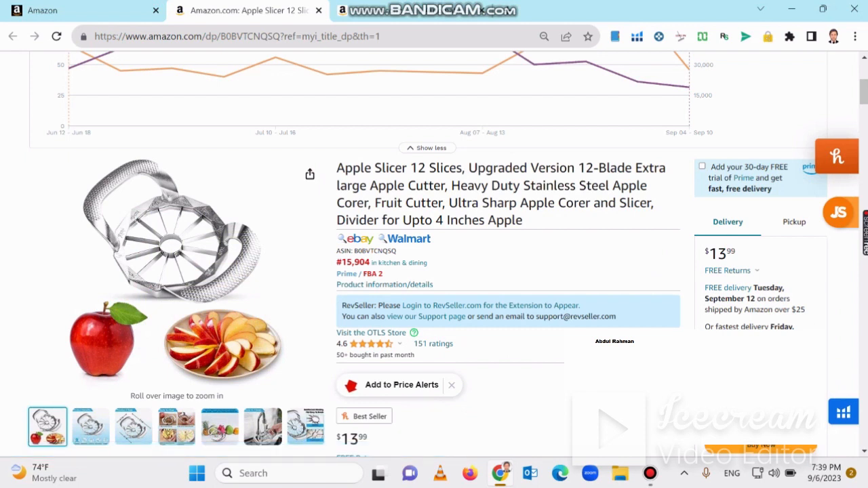
left_click_drag(337, 167, 517, 204)
scroll(380, 258, "down", 8)
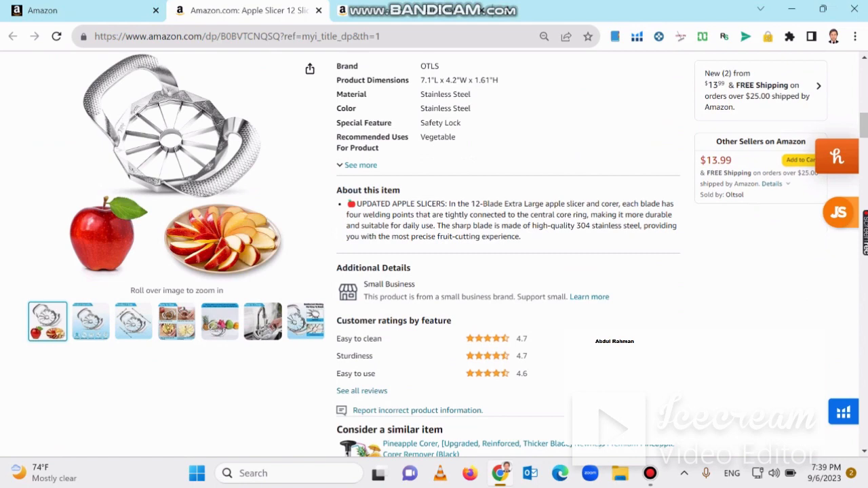
left_click_drag(372, 215, 502, 214)
Look through the sponsored related products and the Product Description section of the apple slicer page
scroll(503, 214, "down", 15)
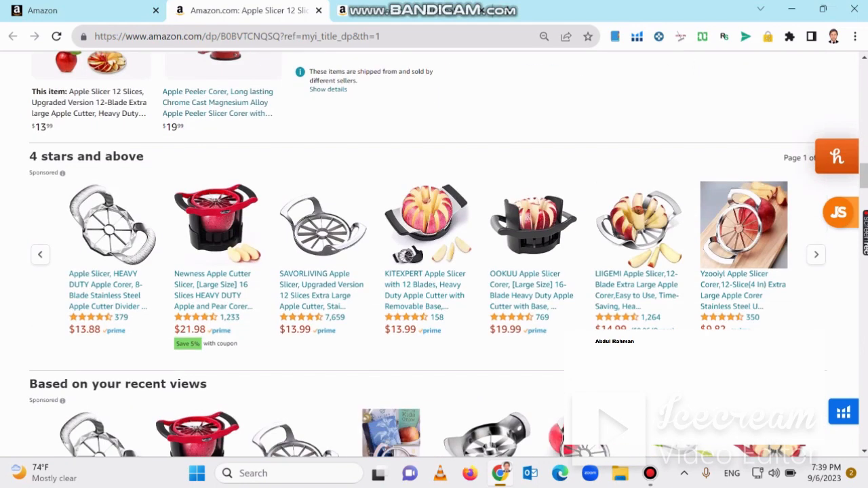
scroll(434, 253, "down", 7)
scroll(434, 254, "down", 1)
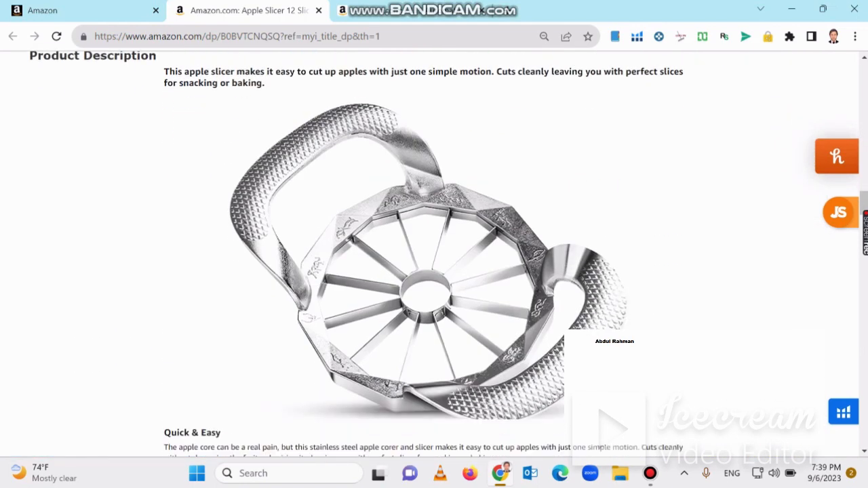
scroll(212, 224, "up", 8)
scroll(213, 223, "up", 2)
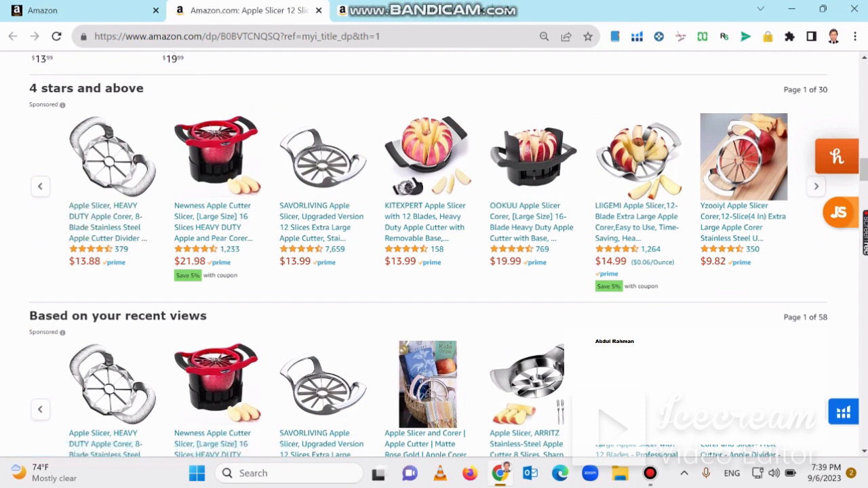
scroll(434, 254, "down", 8)
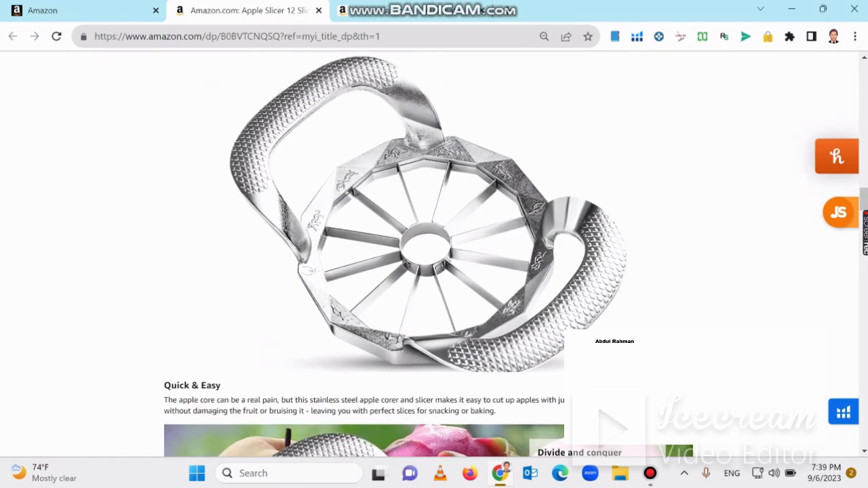
scroll(434, 255, "up", 3)
scroll(435, 254, "down", 1)
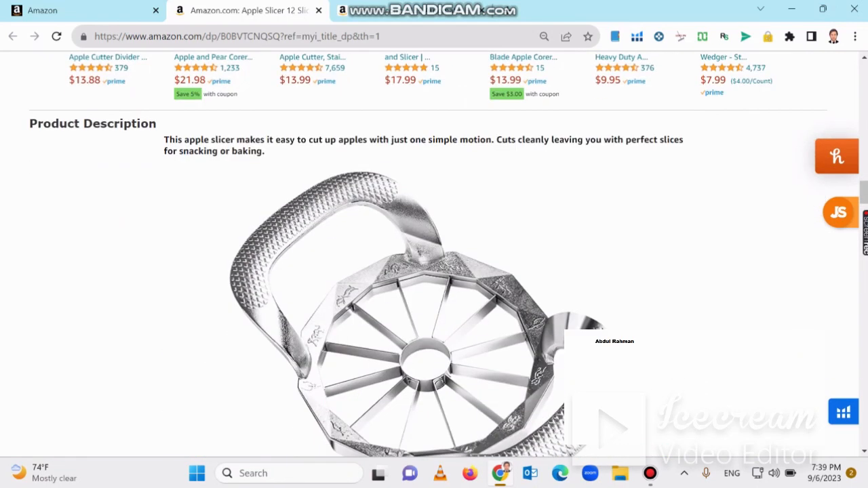
scroll(434, 254, "down", 1)
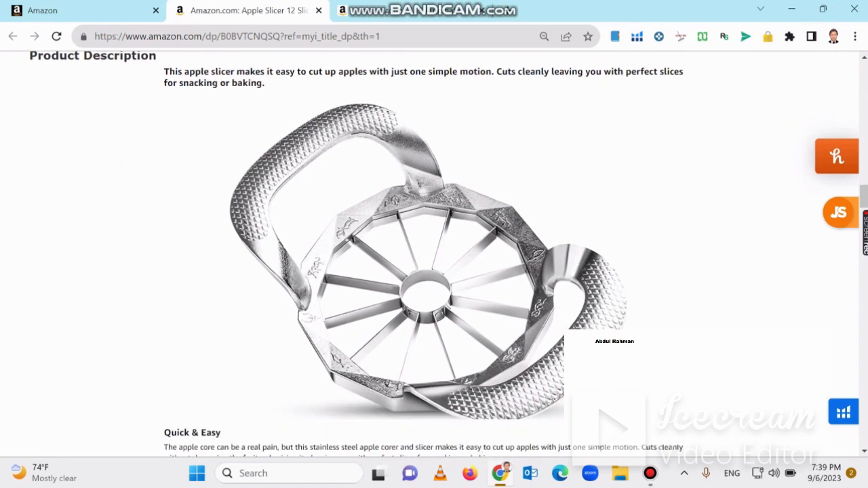
scroll(434, 255, "down", 4)
scroll(434, 255, "up", 4)
scroll(434, 255, "up", 1)
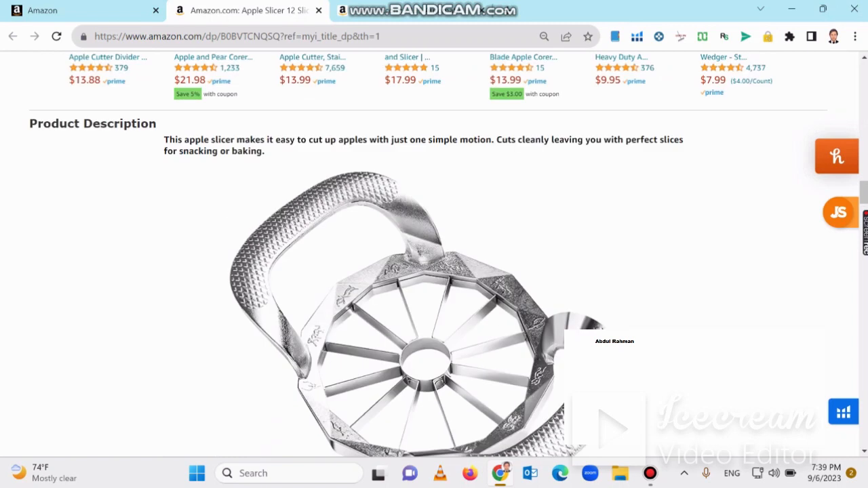
Highlight the opening text of the Product Description and review the Quick & Easy and Divide and conquer content below it
left_click_drag(164, 140, 264, 151)
scroll(265, 152, "down", 3)
scroll(434, 254, "down", 2)
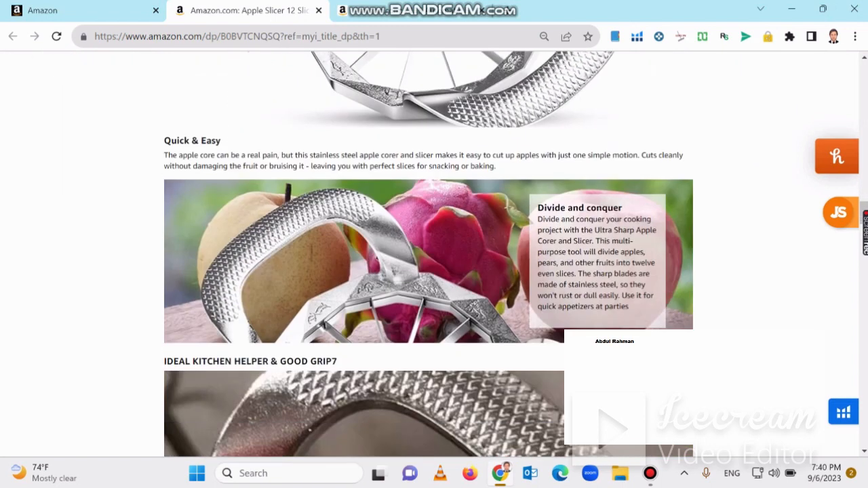
scroll(435, 254, "up", 4)
scroll(434, 254, "up", 2)
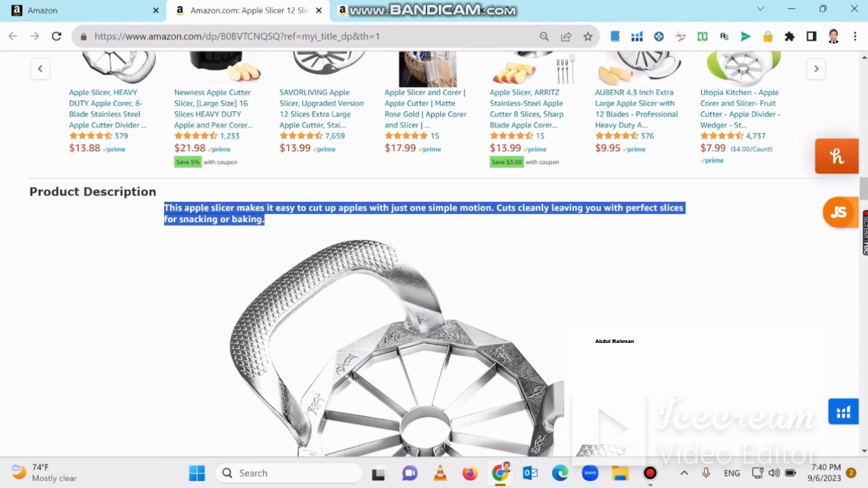
scroll(434, 254, "down", 6)
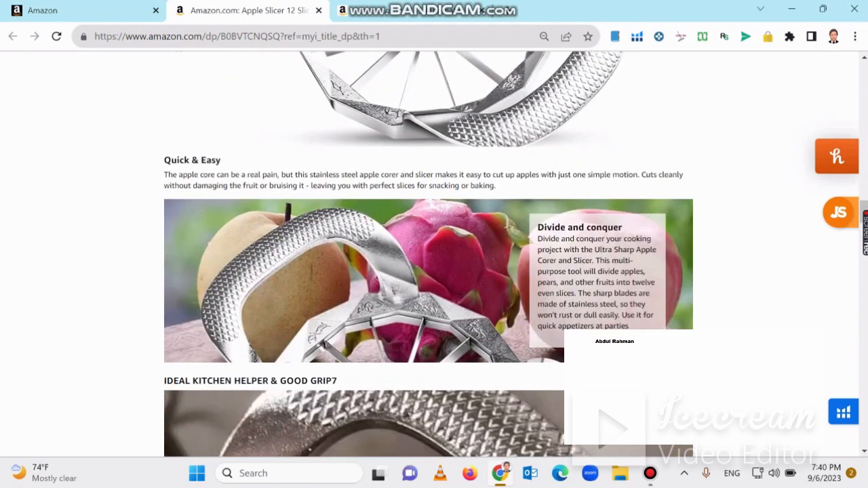
scroll(434, 254, "up", 3)
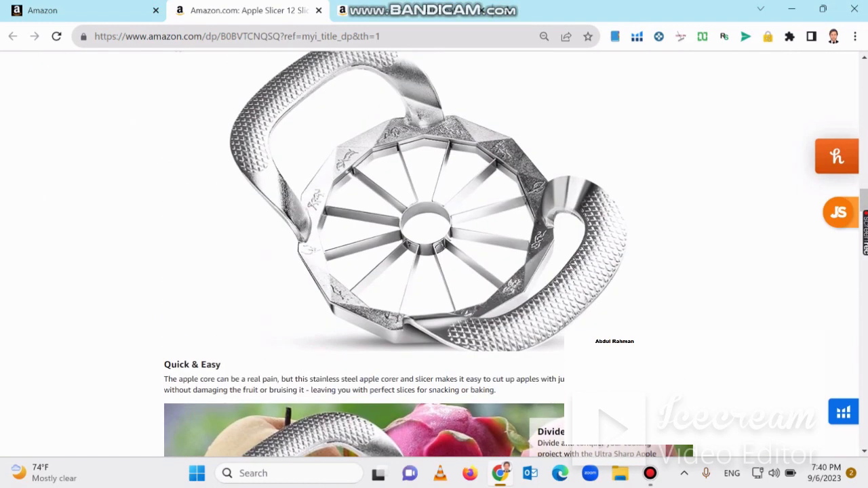
scroll(434, 254, "up", 4)
scroll(434, 254, "down", 2)
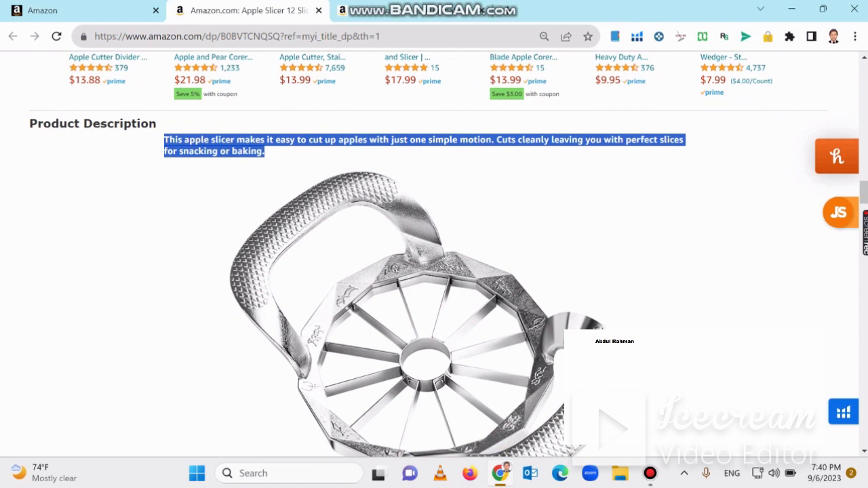
Examine the Product information table, highlighting the brand, product dimensions, color and date first available entries
scroll(434, 254, "down", 10)
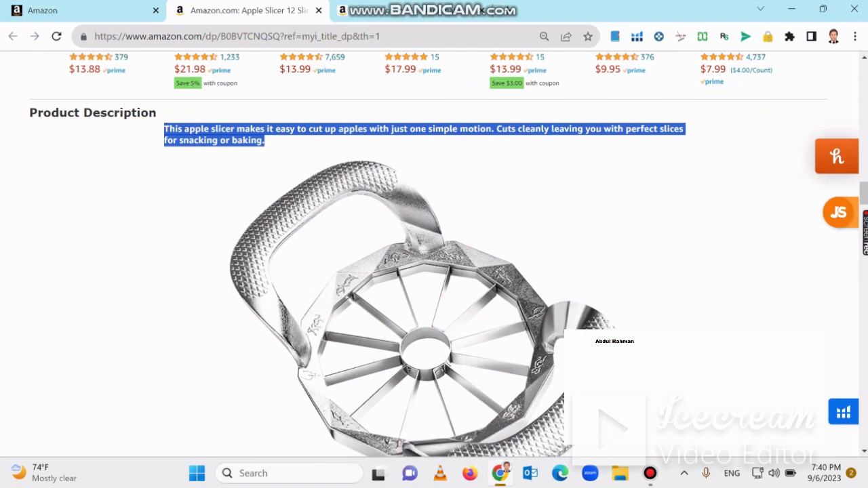
scroll(435, 255, "down", 15)
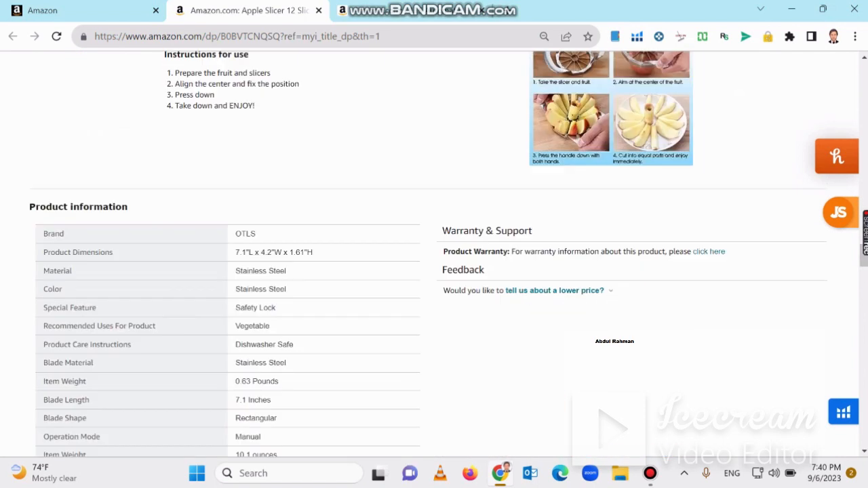
scroll(434, 255, "up", 3)
scroll(435, 254, "up", 3)
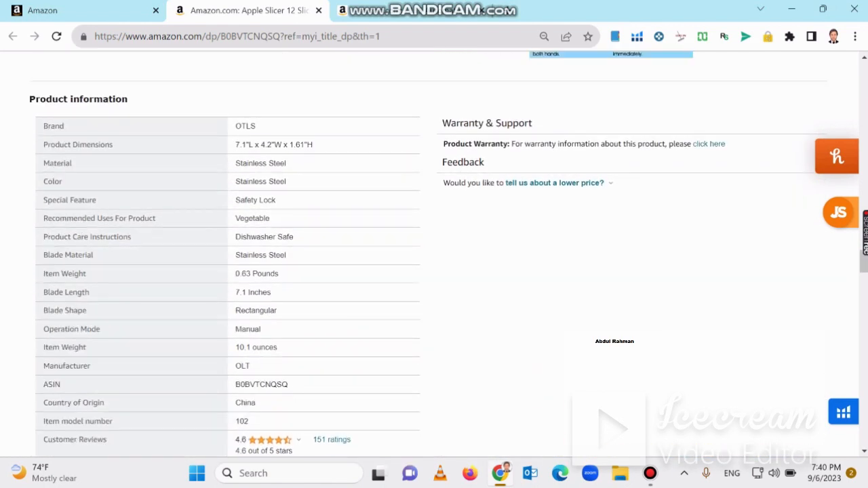
left_click_drag(256, 126, 235, 126)
left_click_drag(313, 145, 235, 146)
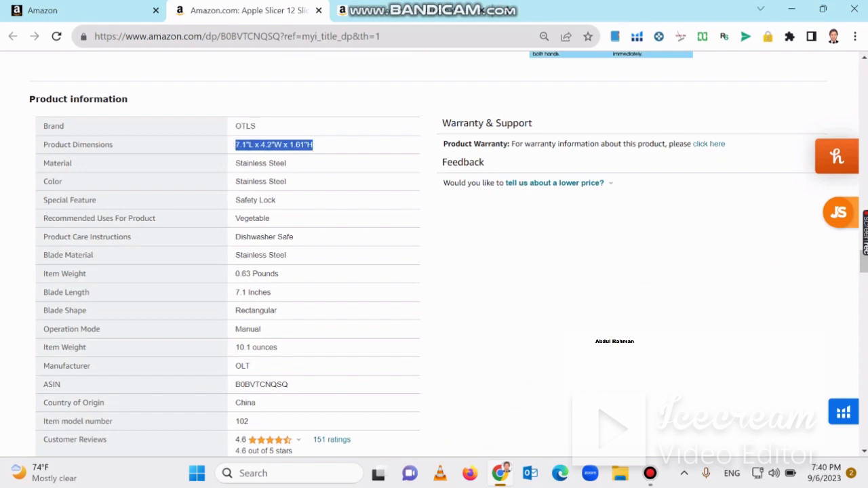
double_click(53, 182)
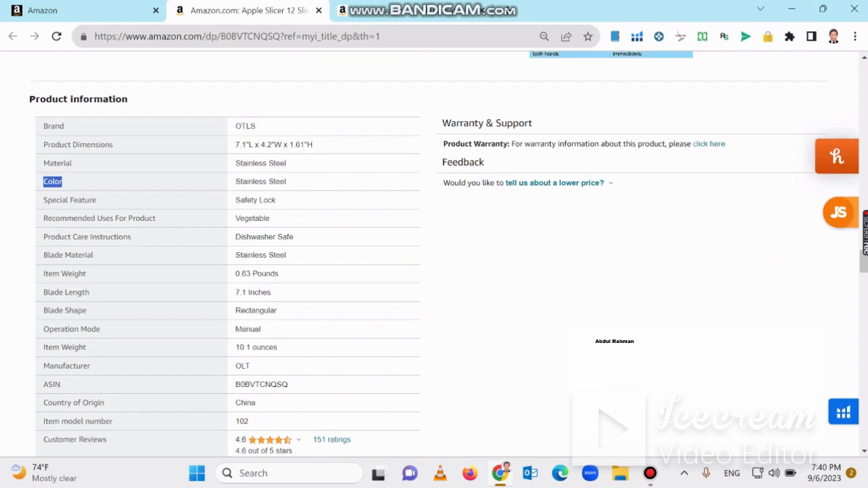
scroll(434, 251, "down", 1)
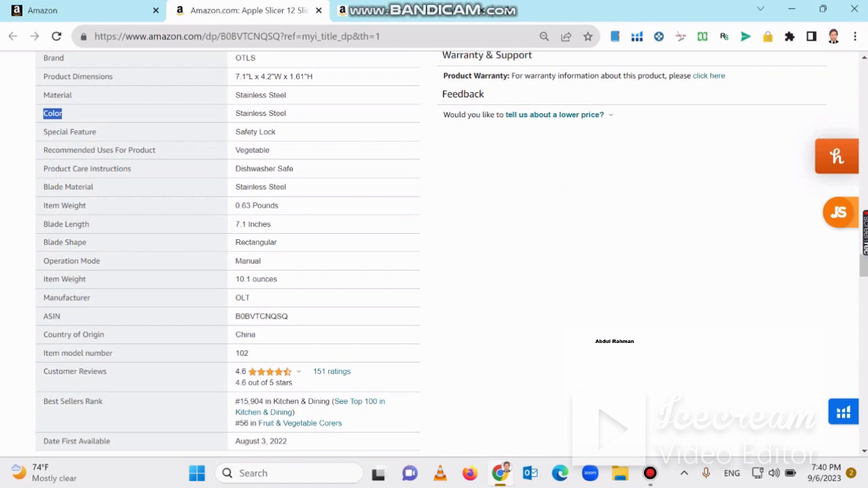
scroll(434, 251, "down", 1)
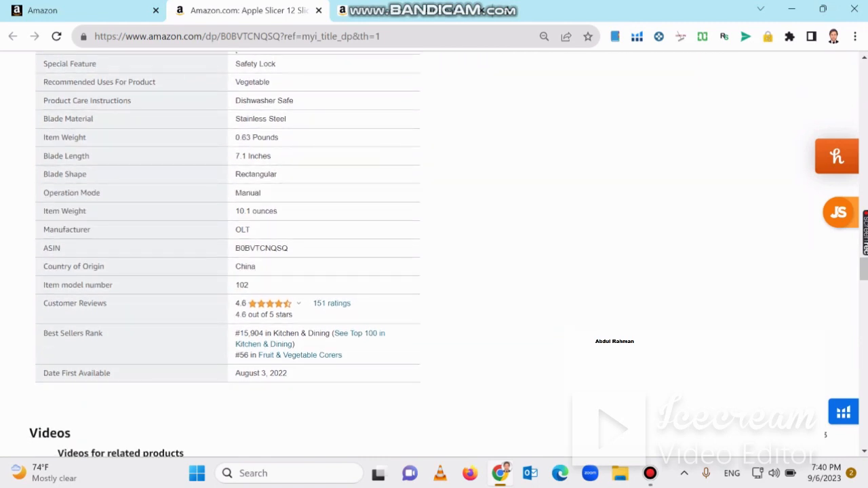
left_click_drag(288, 373, 235, 373)
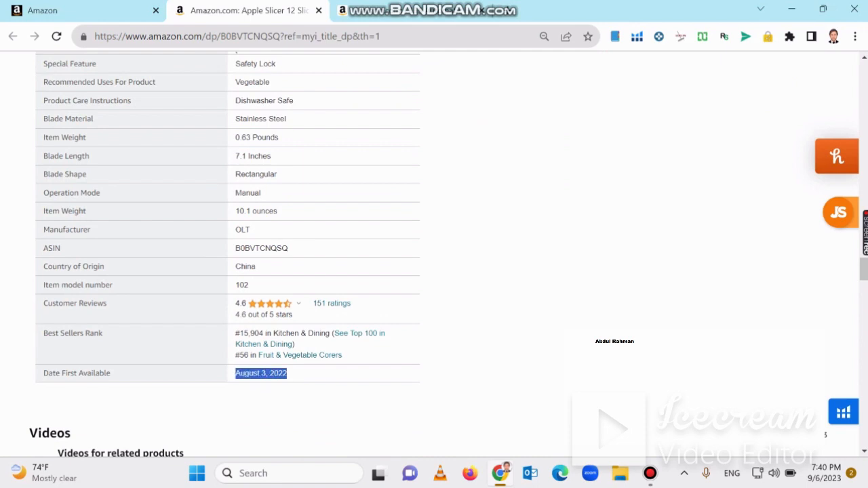
left_click(261, 374)
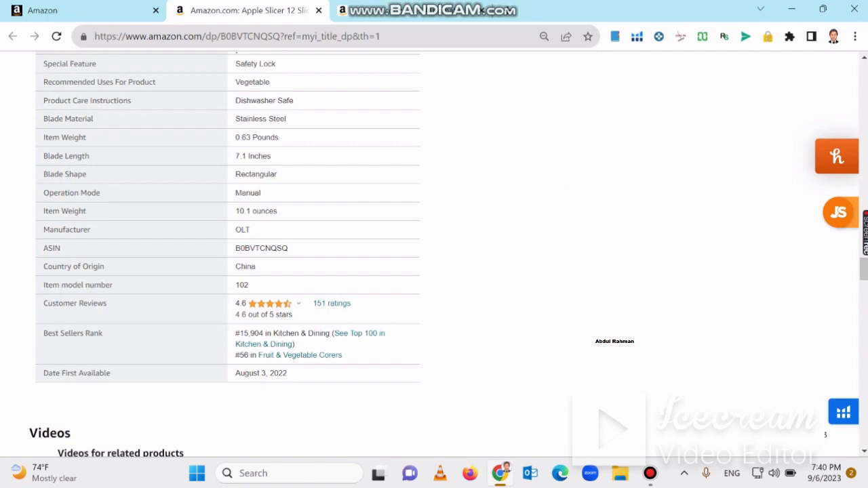
mouse_move(270, 304)
Close the apple slicer's product page and switch to the open foaming soap dispenser product page
scroll(434, 258, "up", 15)
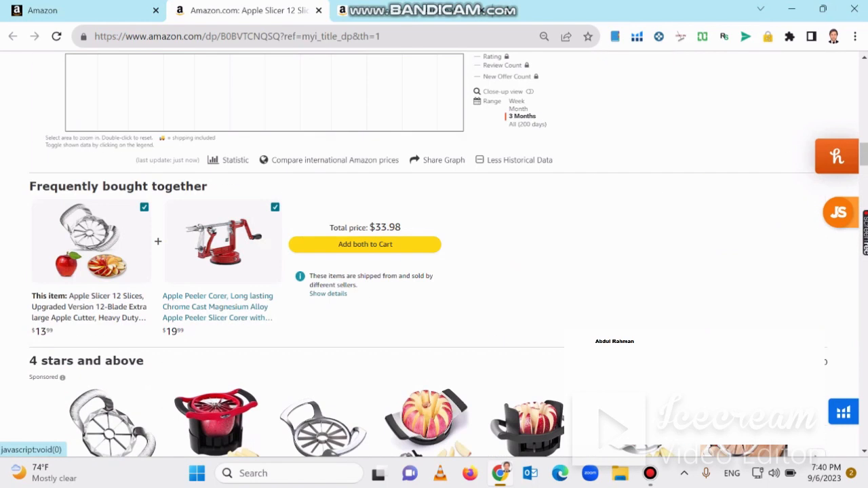
scroll(434, 257, "up", 5)
left_click(319, 10)
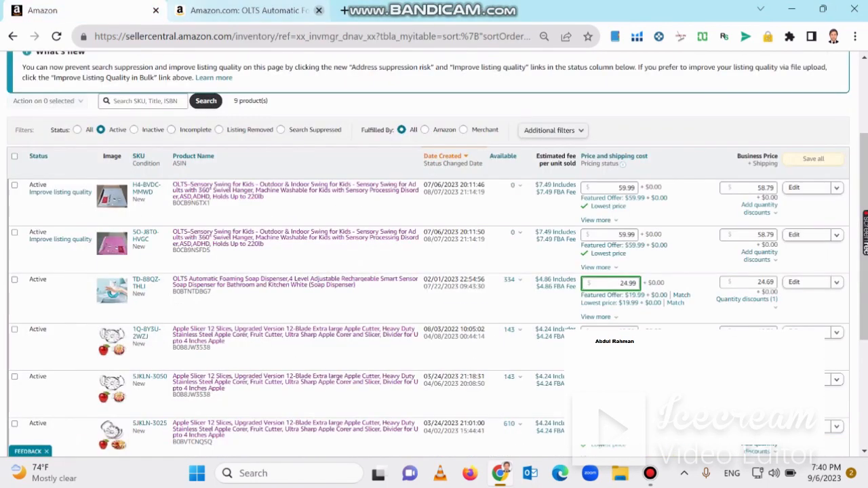
left_click(298, 37)
key("ctrl+Tab")
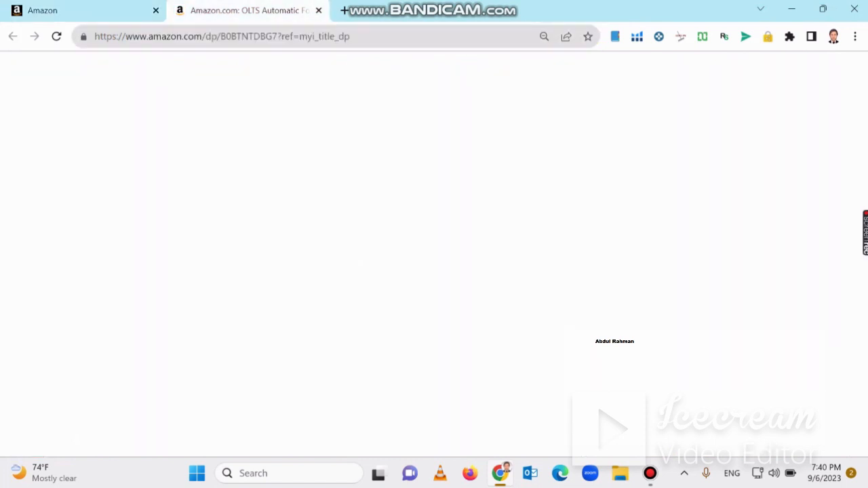
Look through the foaming soap dispenser's product page, close it and return to the Manage Inventory page
key("ctrl+Tab")
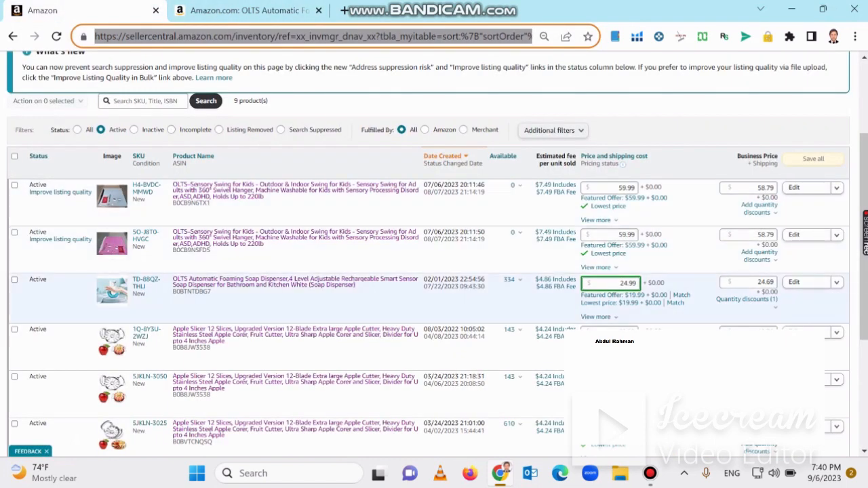
key("ctrl+Tab")
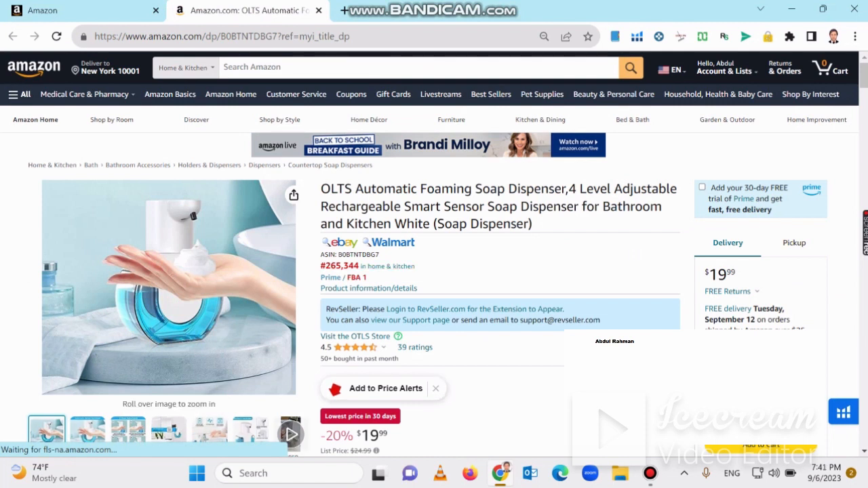
scroll(434, 254, "down", 7)
scroll(434, 254, "down", 15)
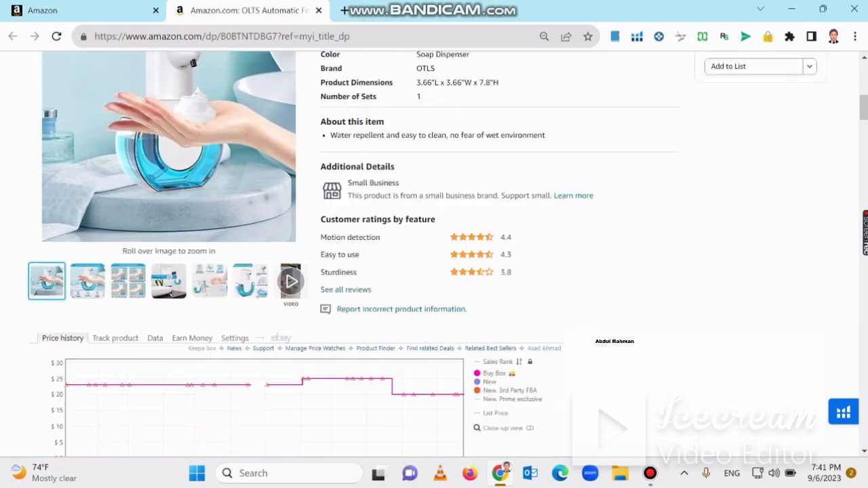
scroll(434, 253, "down", 5)
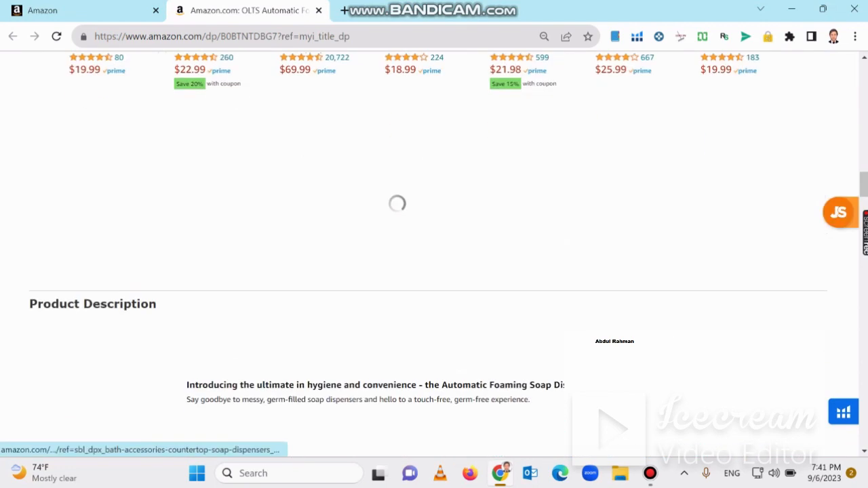
scroll(435, 254, "up", 14)
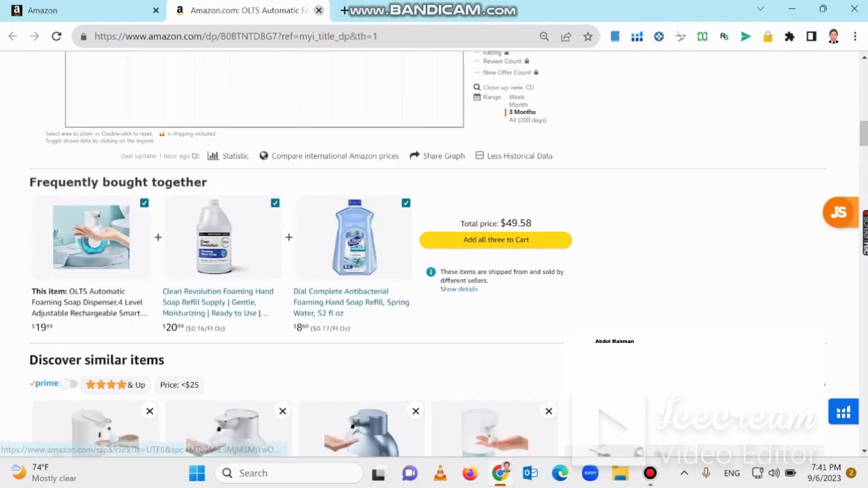
left_click(319, 11)
scroll(434, 253, "up", 2)
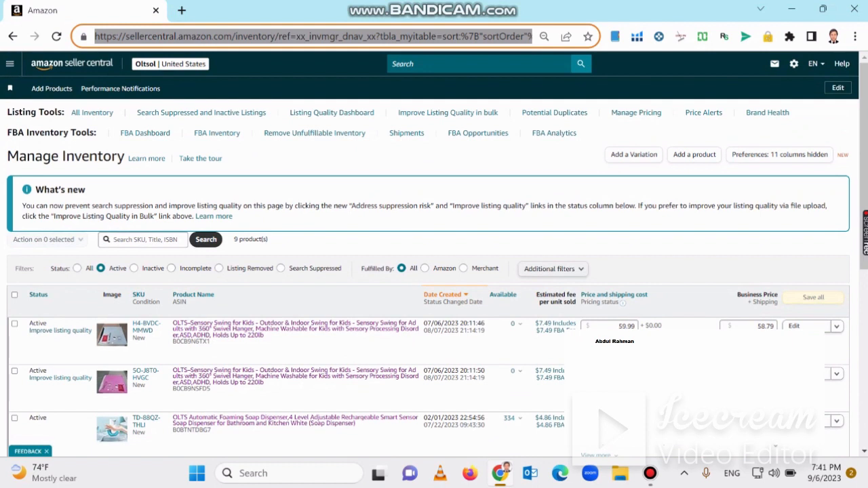
Open the amazon.com storefront home page in a new browser tab and look over its product sections
key("ctrl+t")
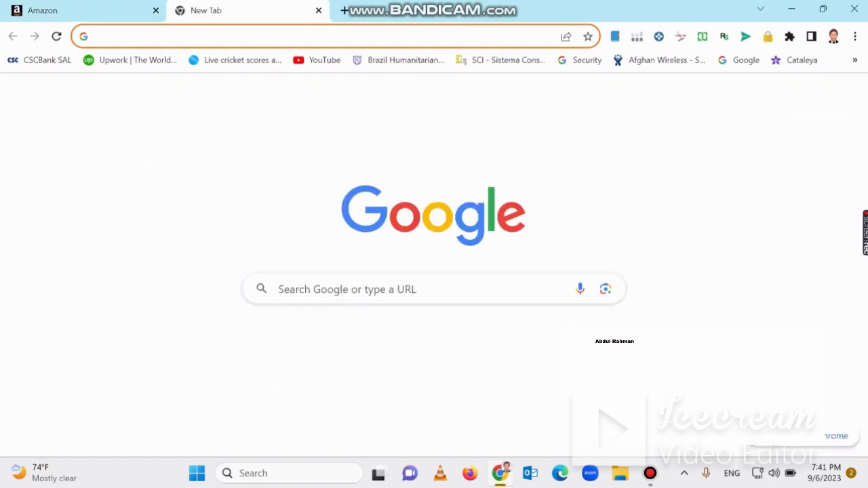
type("am")
key("Return")
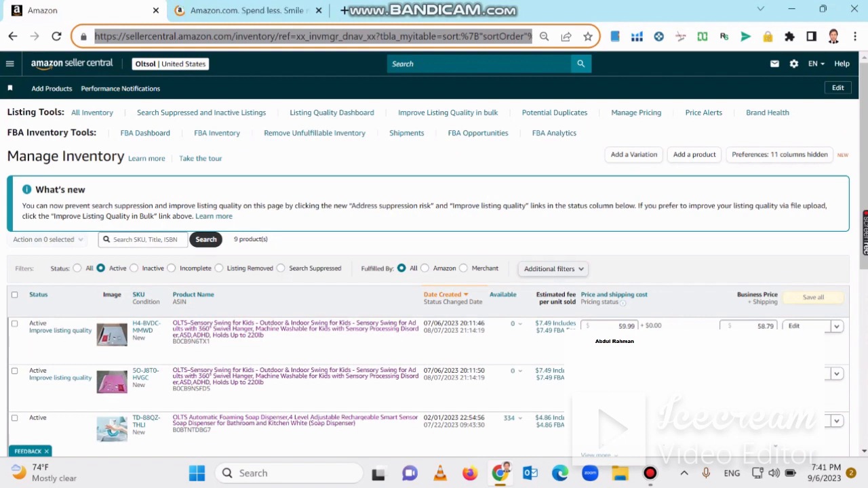
left_click(248, 11)
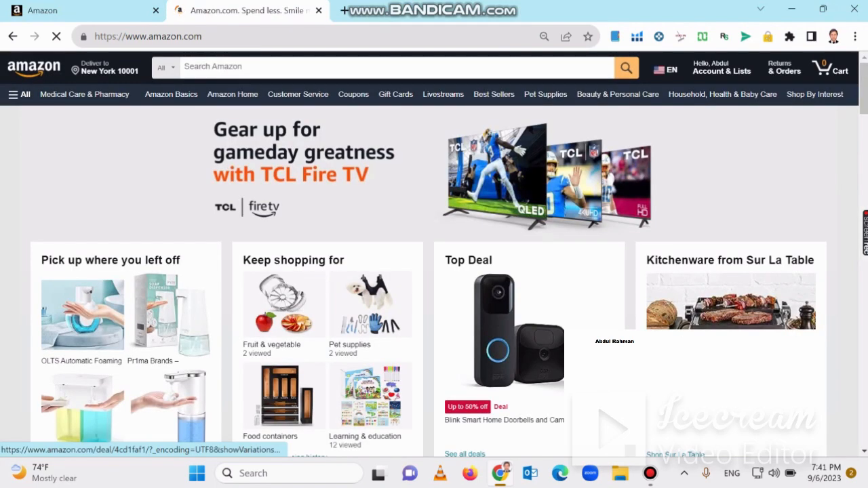
scroll(434, 271, "down", 3)
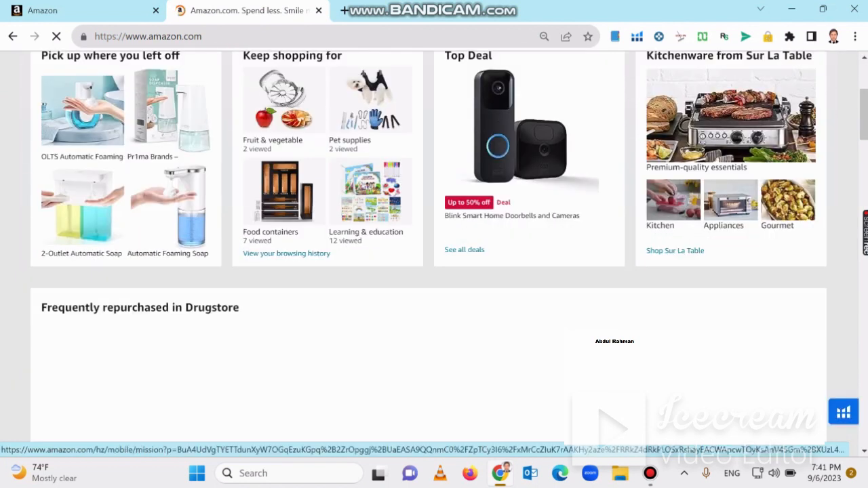
scroll(434, 272, "up", 3)
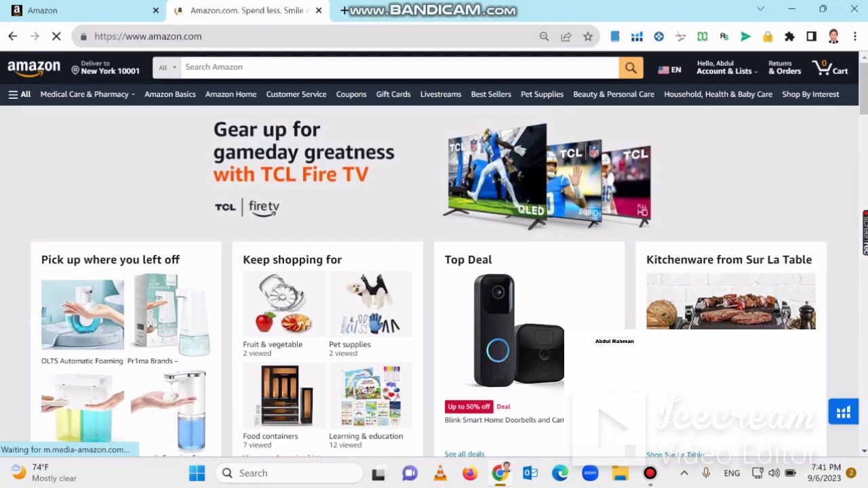
Search the Amazon storefront for "car charger"
left_click(272, 67)
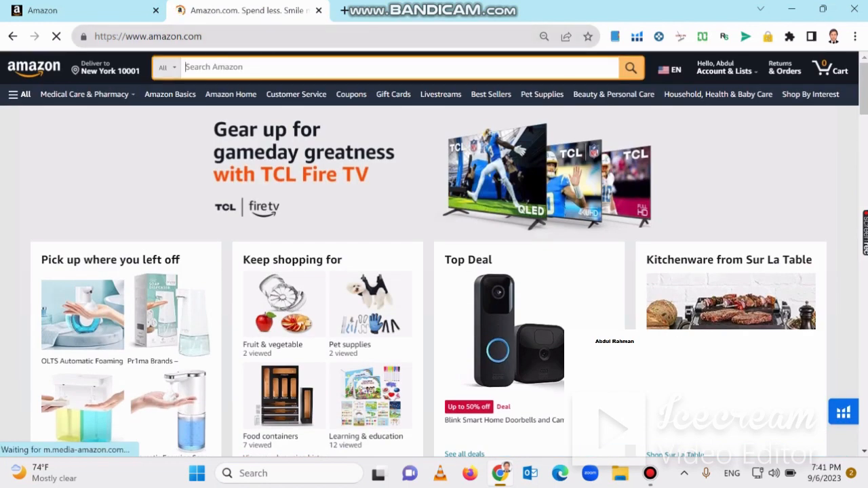
type("car")
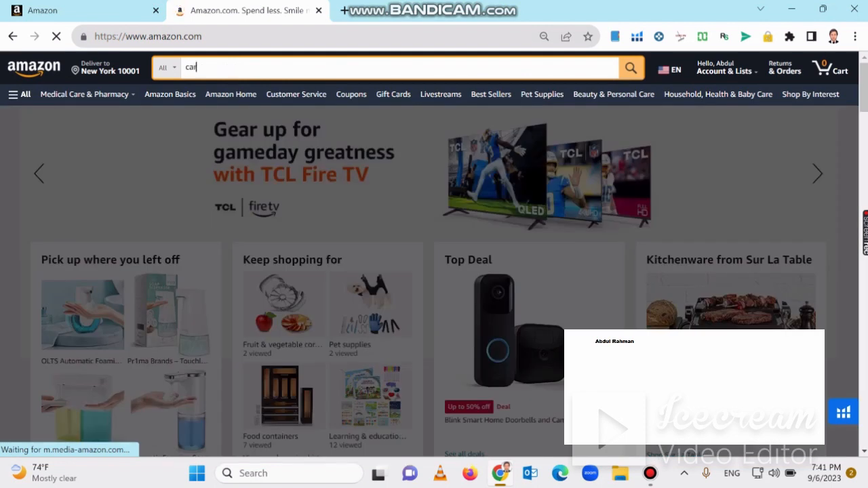
type(" charger")
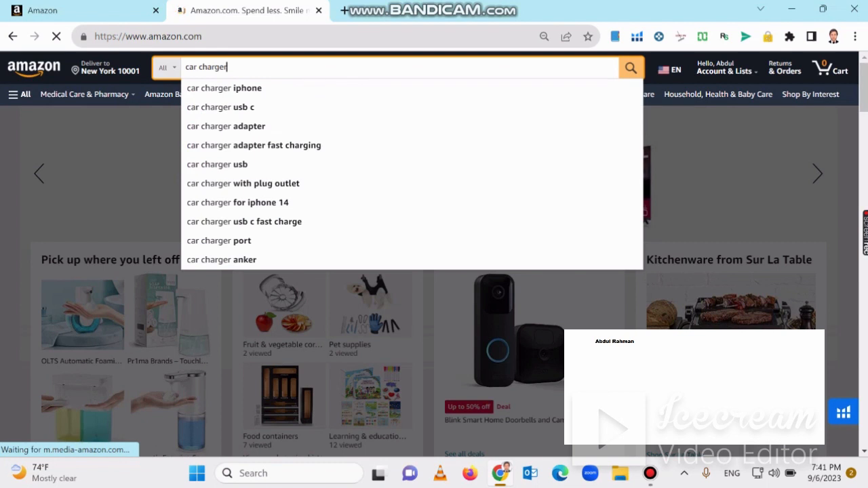
key("Return")
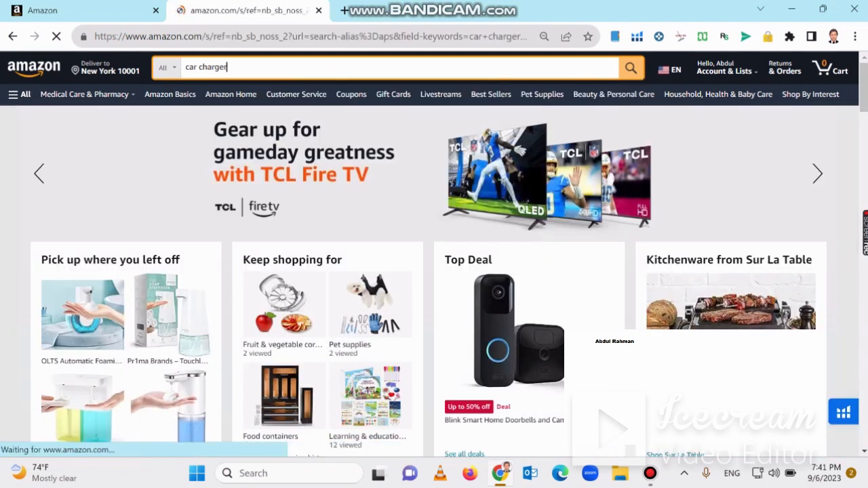
Examine the car charger search results, including the sponsored listings, prices, ratings and seller details
scroll(434, 272, "down", 1)
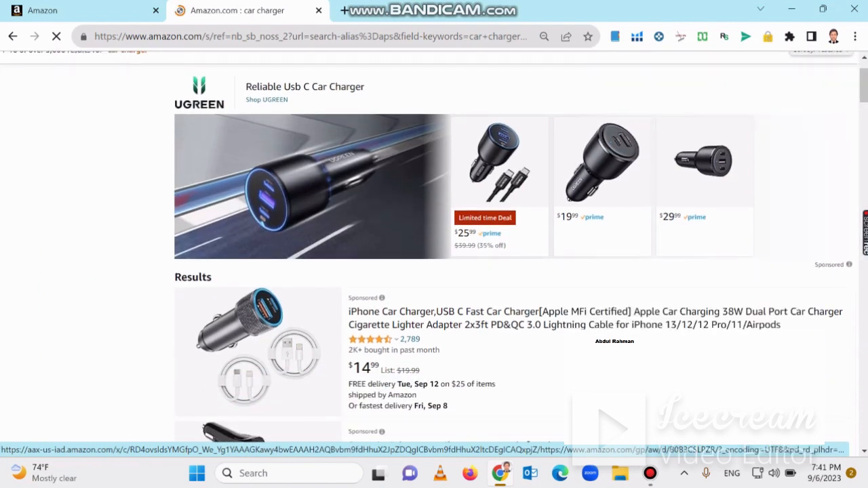
scroll(536, 178, "down", 2)
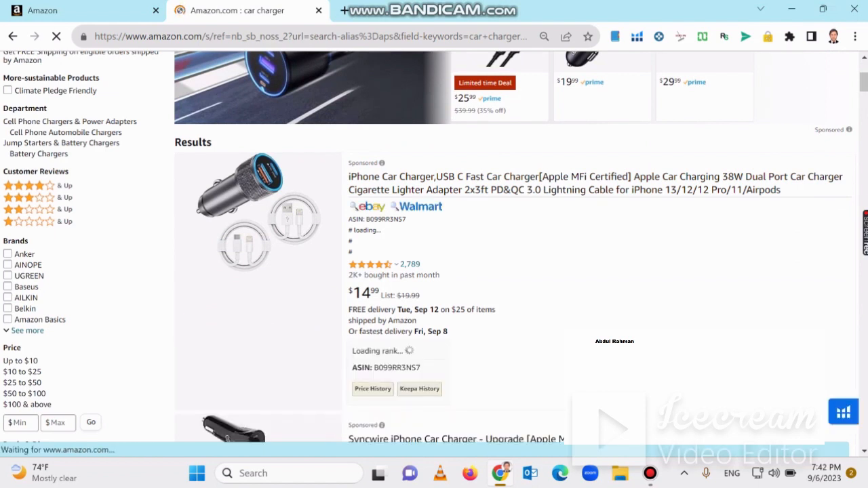
scroll(515, 248, "down", 9)
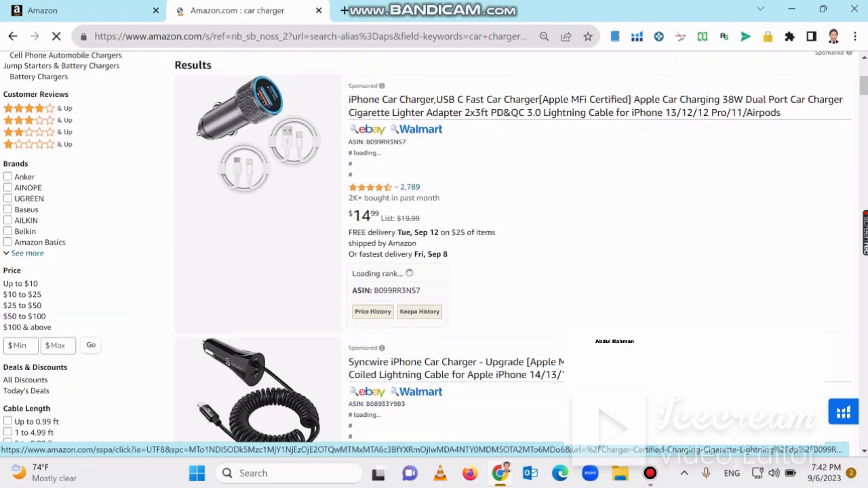
scroll(515, 248, "down", 4)
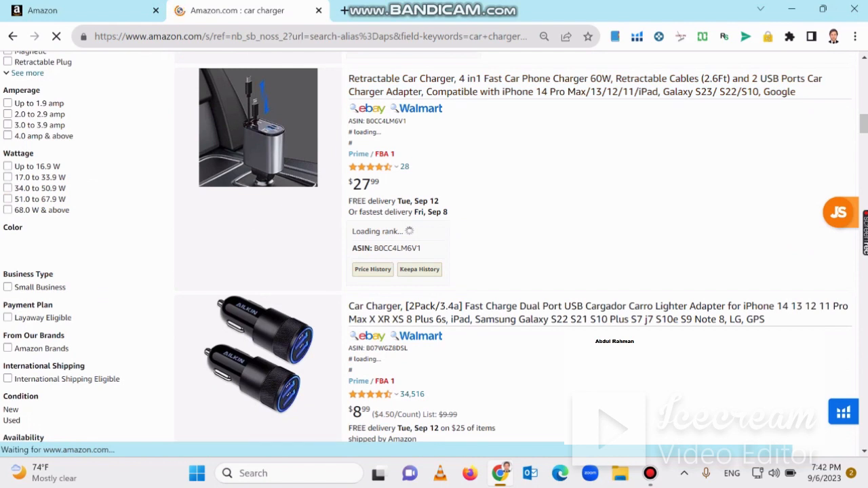
scroll(516, 247, "up", 4)
scroll(516, 247, "up", 4)
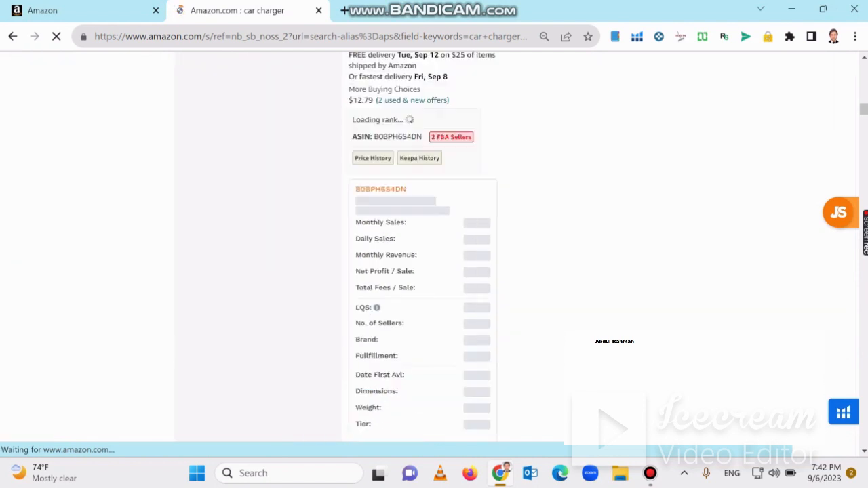
scroll(516, 248, "down", 5)
scroll(516, 248, "up", 15)
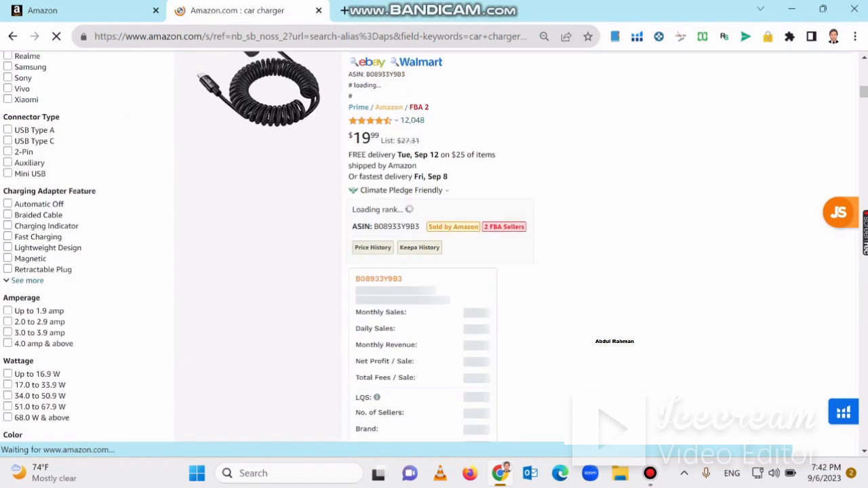
scroll(515, 187, "down", 1)
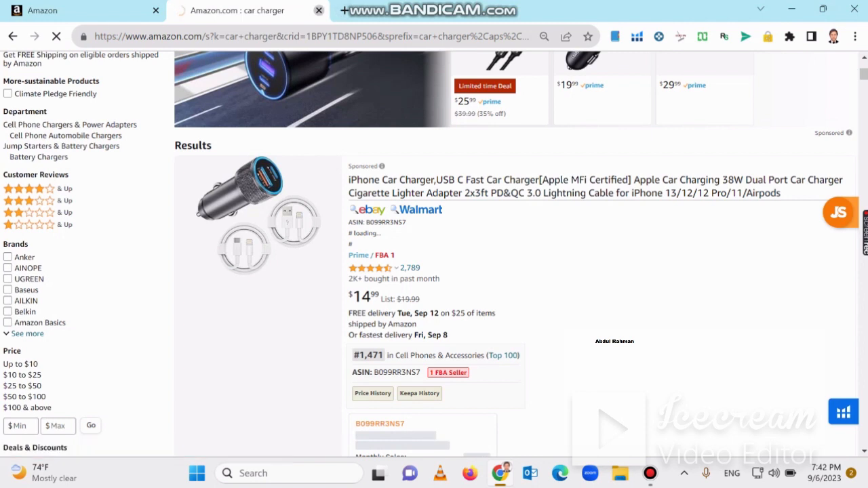
Close the car charger results and the browser, and open a blank document in Notepad
left_click(318, 10)
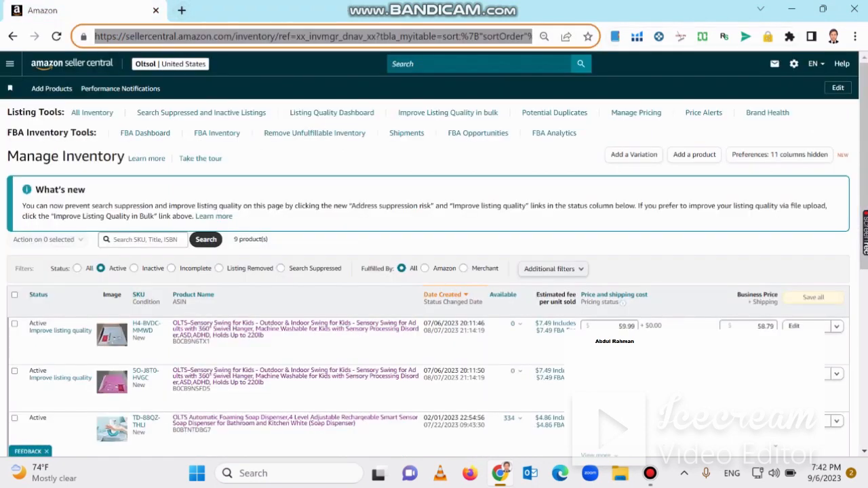
left_click(854, 9)
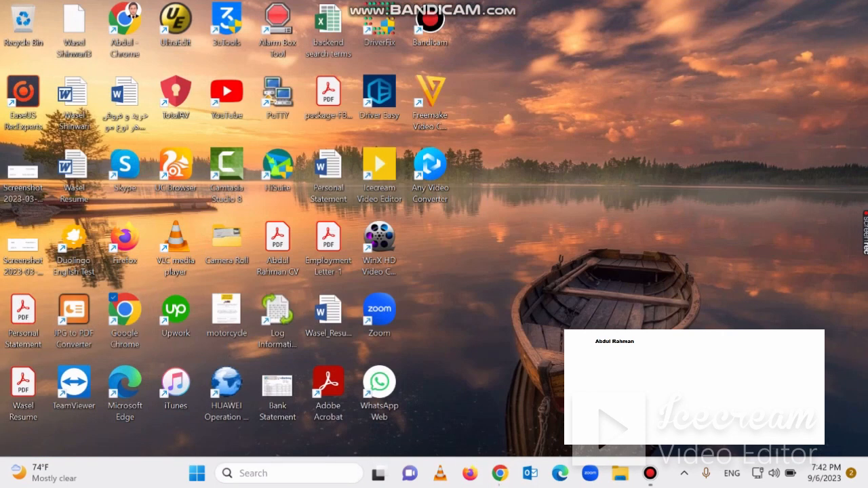
left_click(292, 473)
type("note")
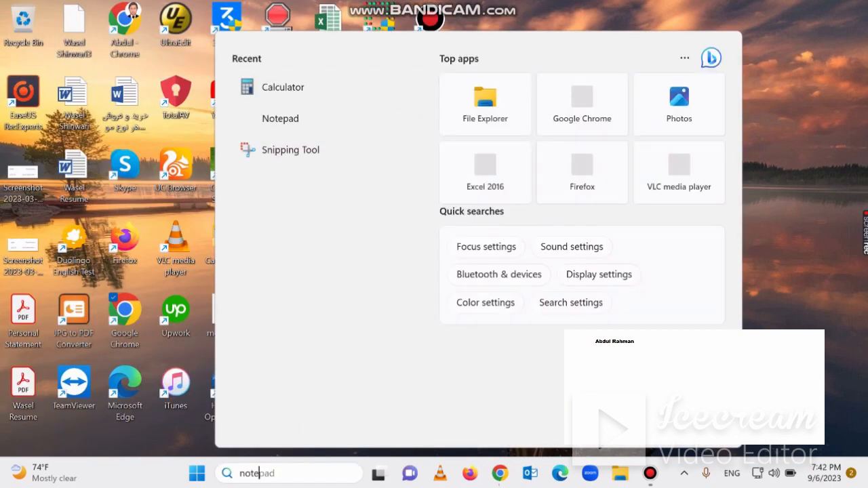
key("Escape")
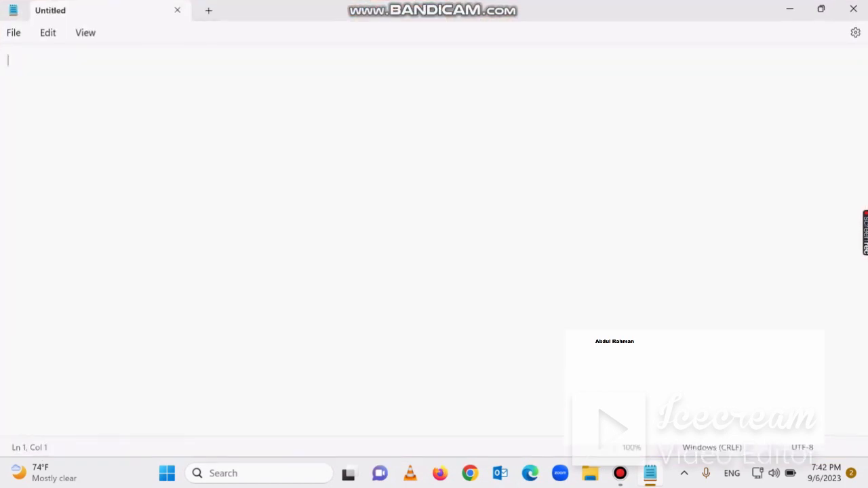
Write the heading "Amazon business models:" in the document, followed by a blank line
type("a")
key("BackSpace")
type("Amazon ")
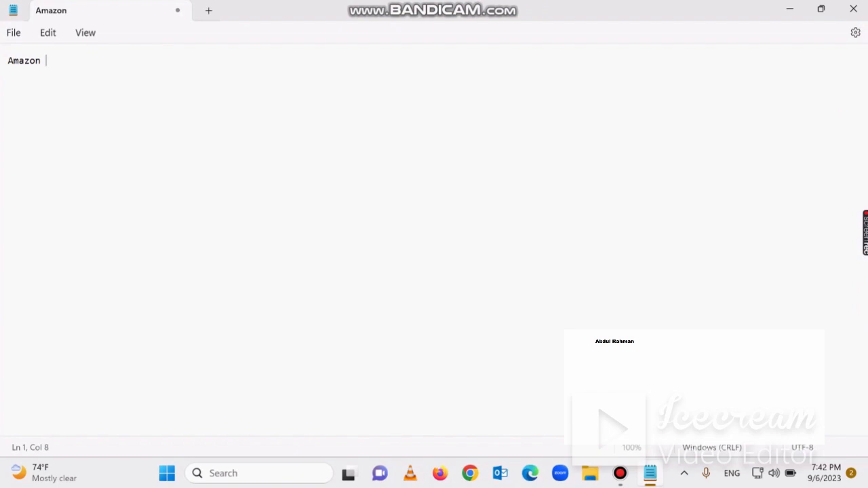
type("busine")
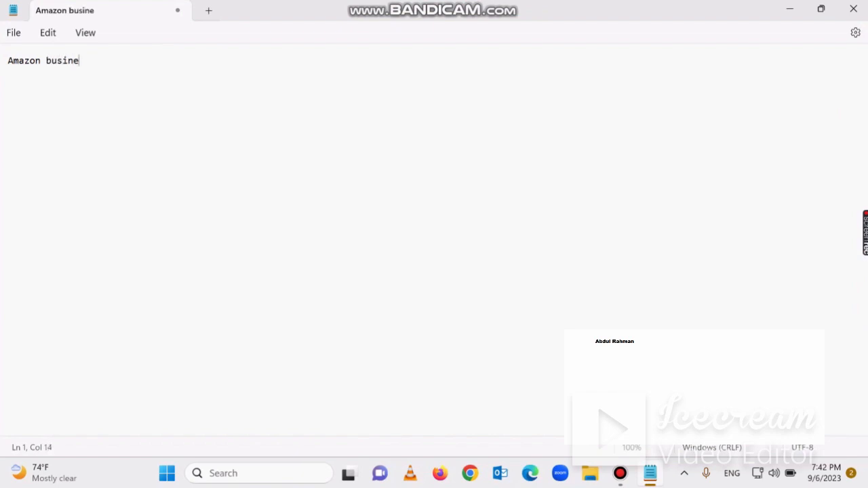
type("ss models")
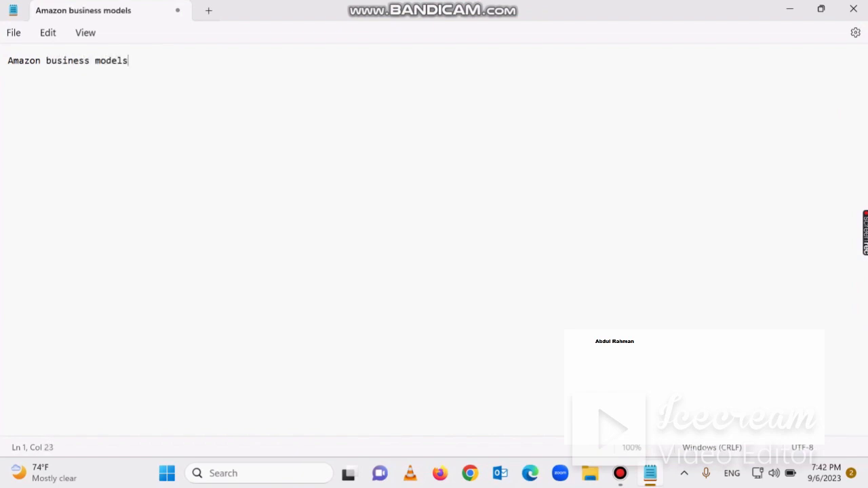
key("BackSpace")
key("BackSpace")
key("BackSpace")
type("le")
key("BackSpace")
key("BackSpace")
type("els:")
key("Return")
key("Return")
List "Amazon Private label:", "Amazon Arbitrage", "Amazon Wholesale" and "Amazon dropshipping" on separate lines below the heading
type("Amazon P")
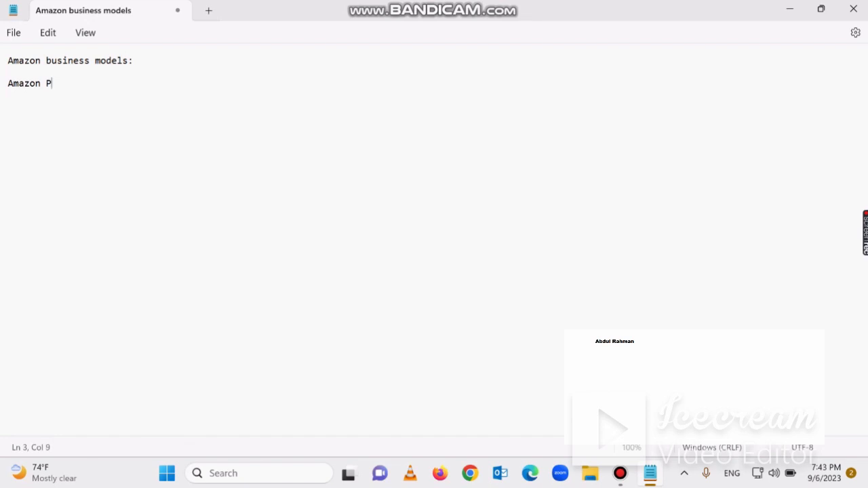
type("rivate label:")
key("Return")
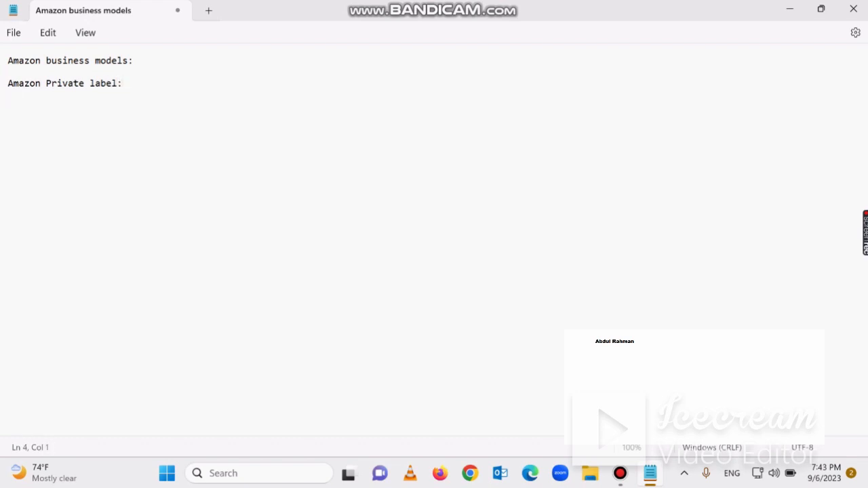
type("Amazon Arbitrage")
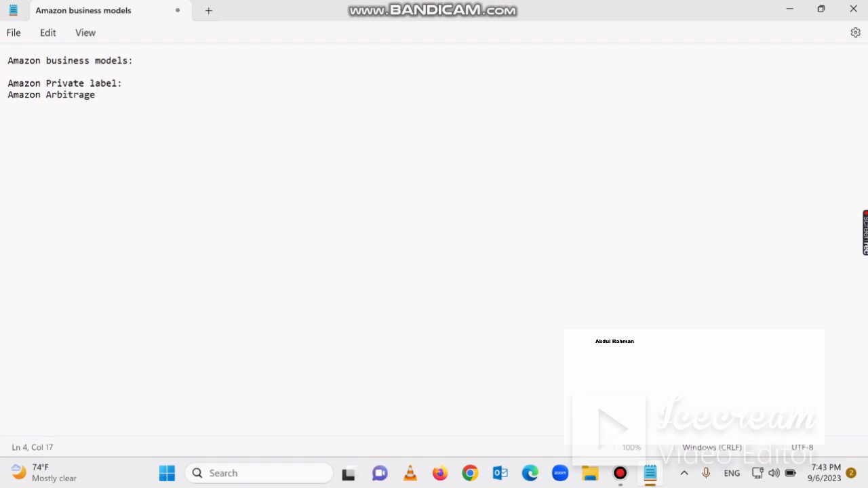
key("Return")
type("Amazon Wholesale")
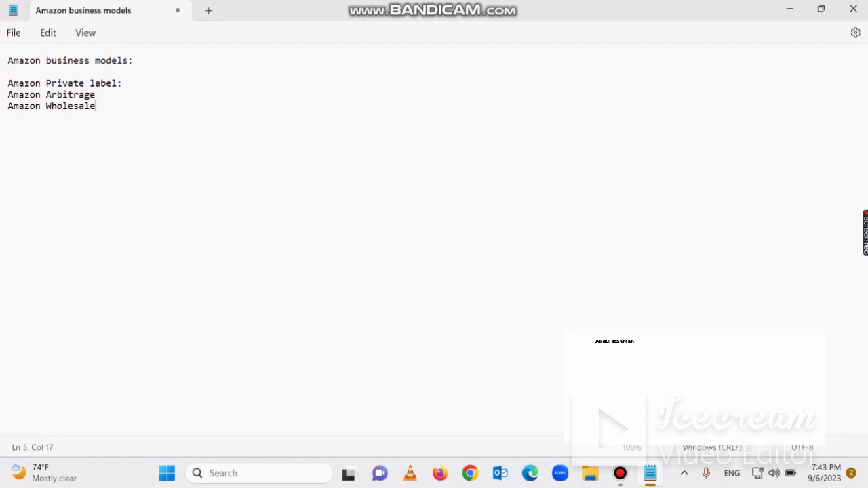
key("Return")
type("Amazon dropship")
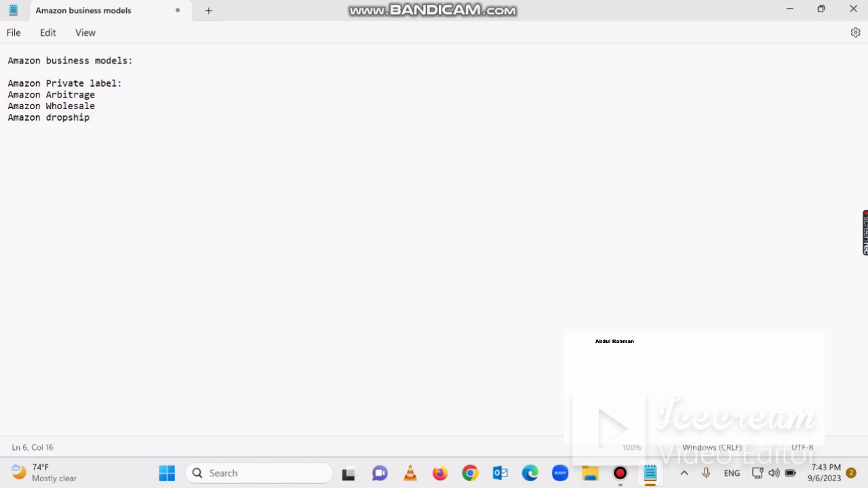
type("ping")
Highlight the "Amazon Arbitrage" line in the list of business models
left_click(620, 474)
left_click(620, 474)
left_click_drag(96, 94, 18, 95)
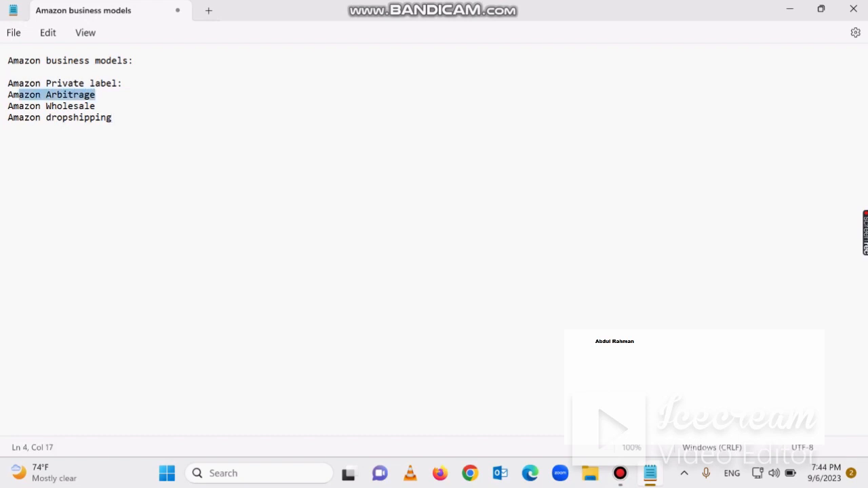
Highlight each of the four business model lines in turn, and finish on the "Amazon Private label:" line
left_click_drag(122, 83, 7, 82)
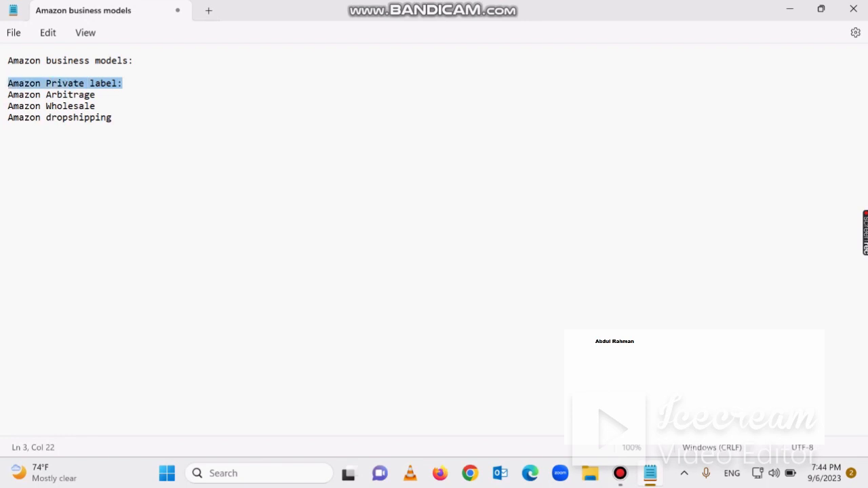
left_click_drag(95, 94, 8, 94)
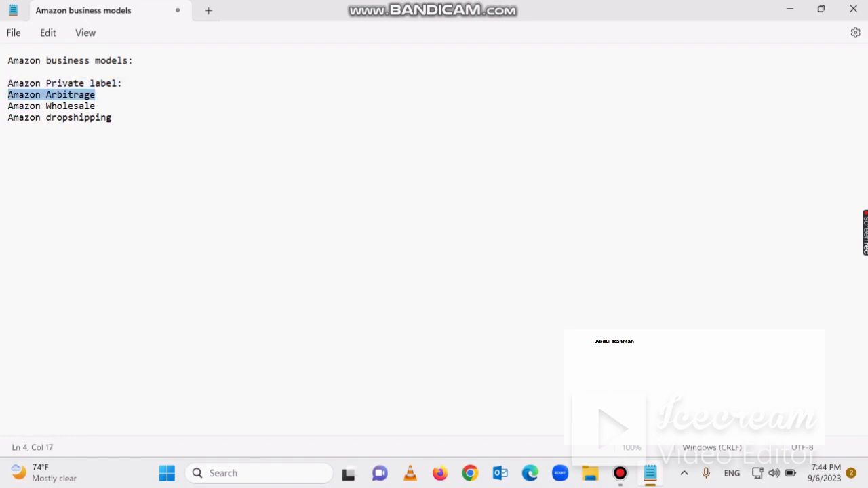
left_click_drag(96, 106, 7, 106)
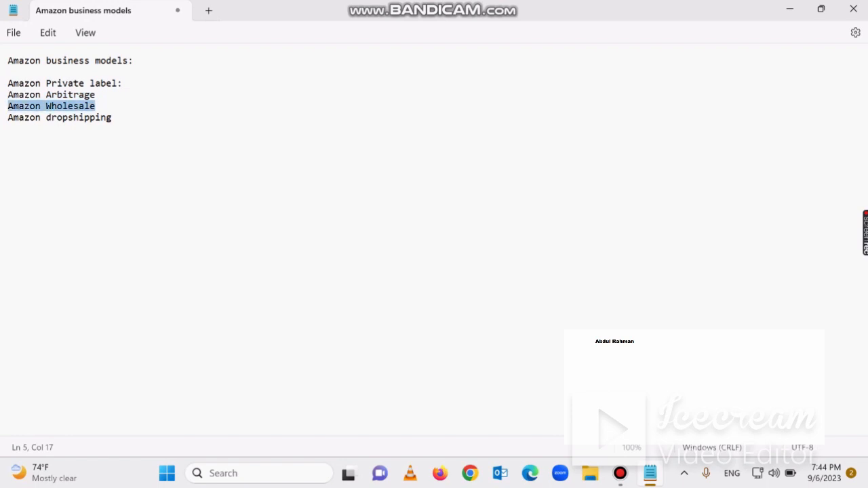
left_click_drag(111, 117, 8, 118)
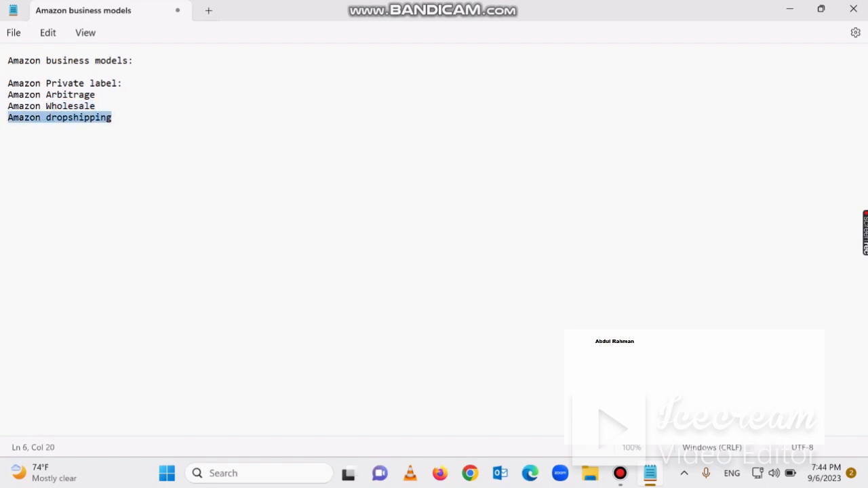
left_click_drag(123, 83, 8, 82)
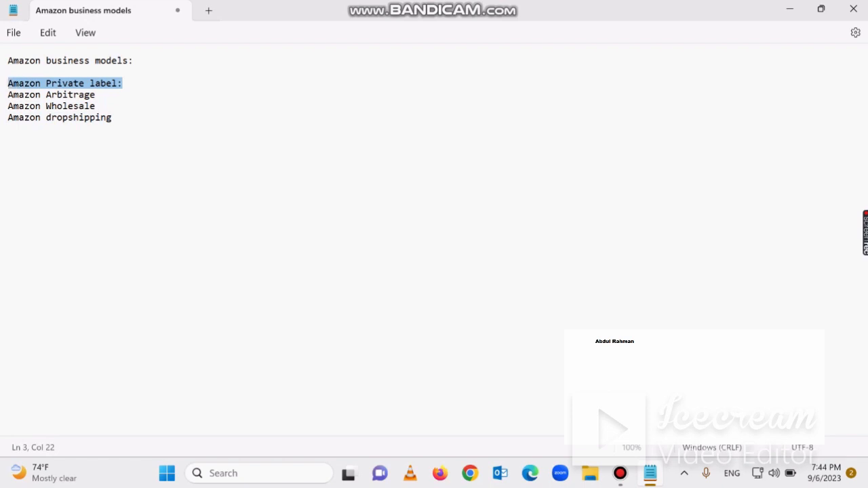
Add the text "Amazon Fba private lable" after the colon of the "Amazon Private label:" line
left_click(122, 84)
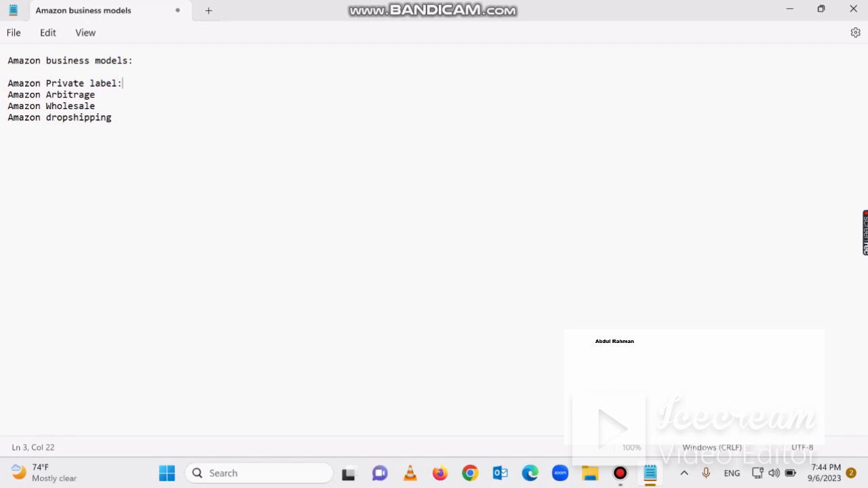
type("Amazon Fba private ")
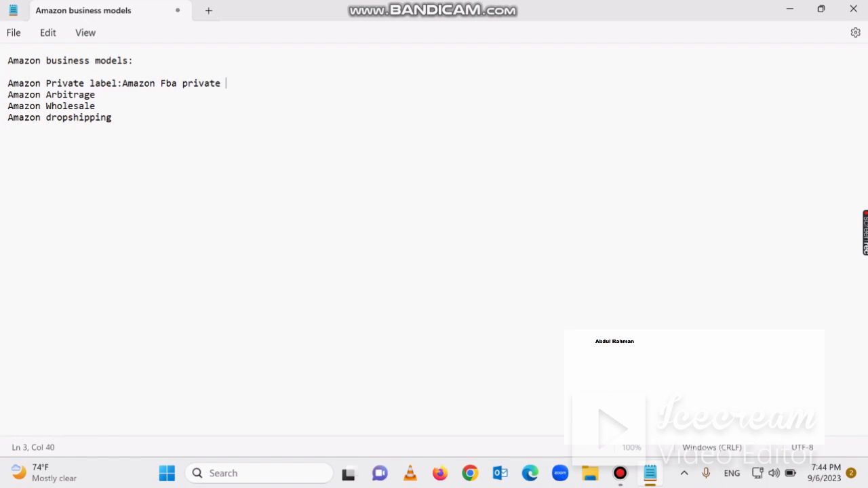
type("lable")
Try the spelling "lable" before the colon of the private label line, and restore it to "label"
left_click(118, 83)
key("BackSpace")
key("BackSpace")
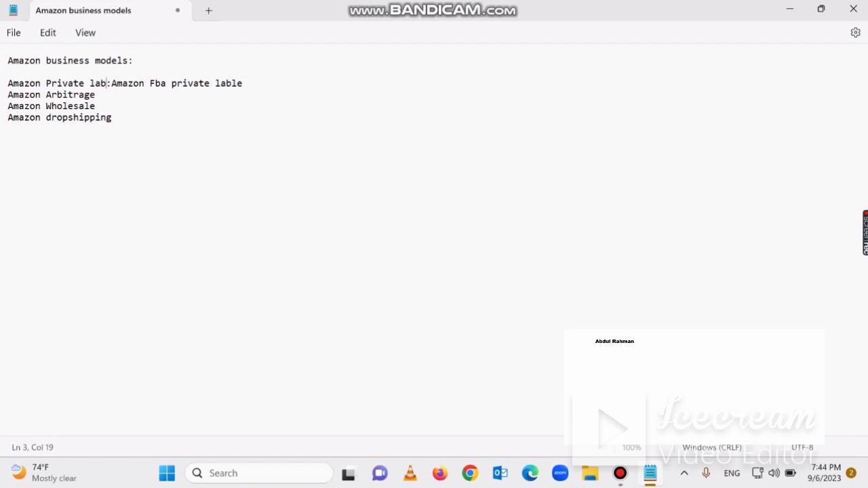
type("le")
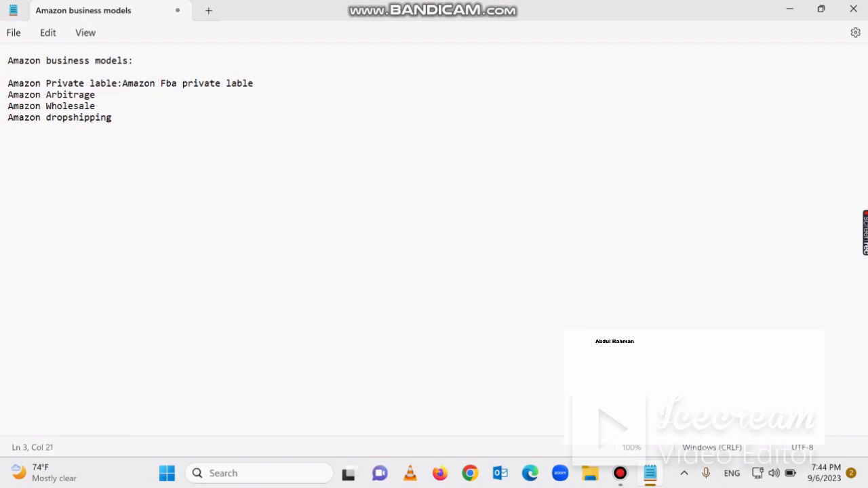
key("BackSpace")
type("el")
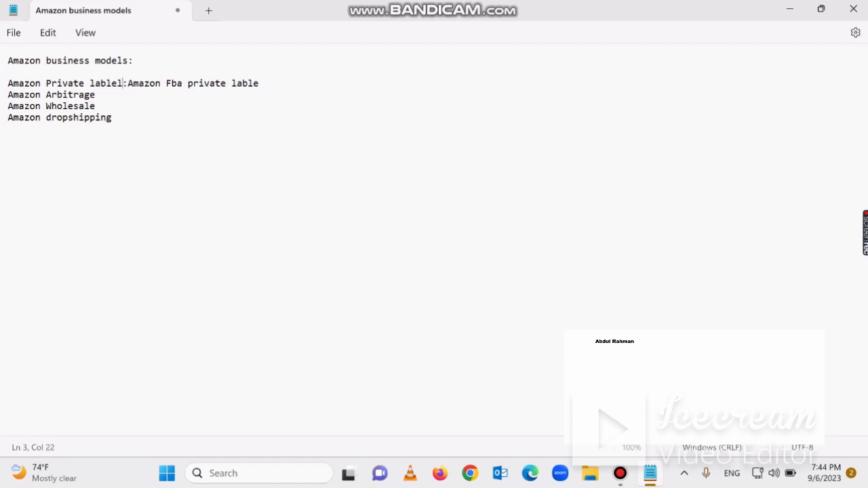
key("BackSpace")
key("BackSpace")
key("BackSpace")
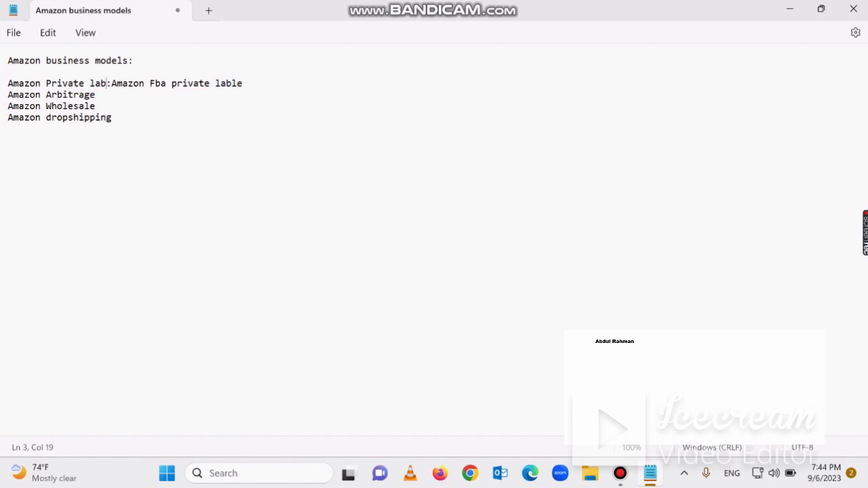
type("el")
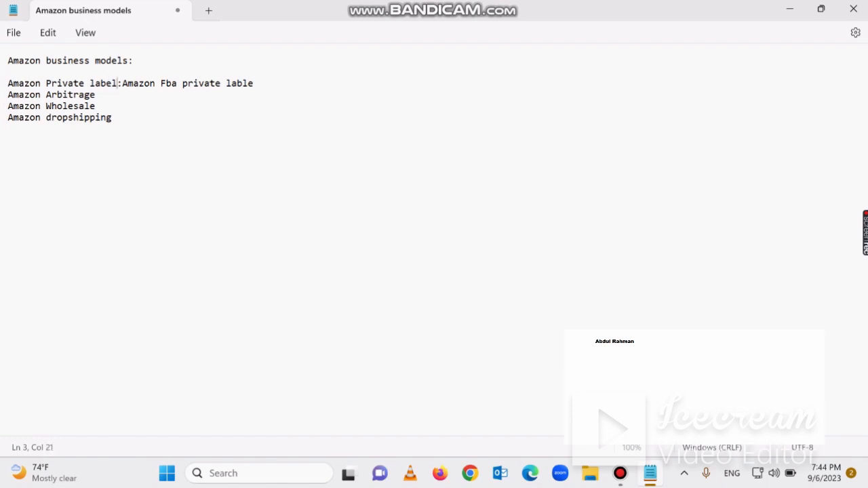
Correct the misspelled word "lable" to "label" at the end of the private label line
left_click(254, 84)
key("BackSpace")
key("BackSpace")
type("el")
double_click(175, 84)
Add the line "FBA/FBM" below "Amazon dropshipping", separated from the list by two blank lines
left_click(111, 118)
key("Return")
key("Return")
key("Return")
type("FBA ")
type("FBA")
key("BackSpace")
key("BackSpace")
key("BackSpace")
key("BackSpace")
type("/FBM")
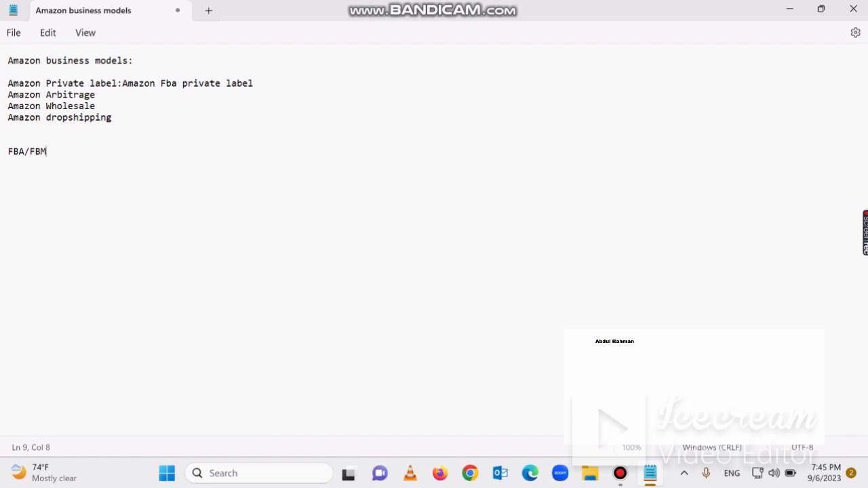
Append the example product "(car charger)" to the end of the private label line
left_click(254, 83)
left_click_drag(46, 83, 117, 83)
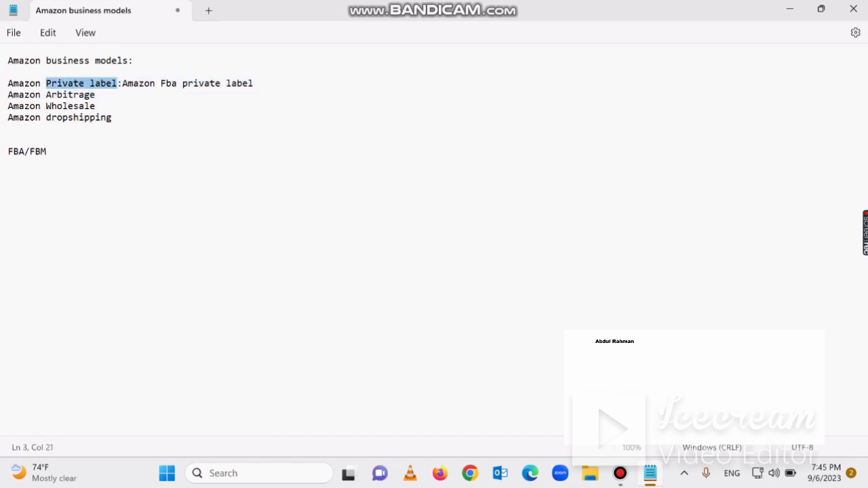
left_click(254, 83)
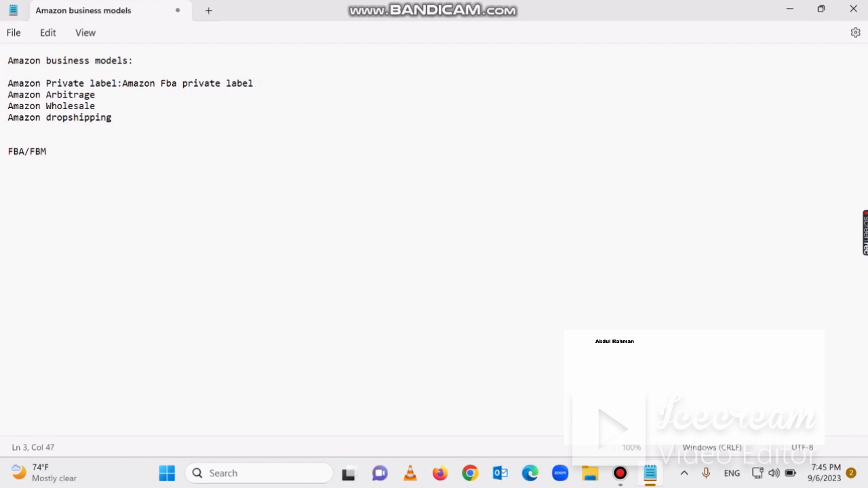
type("(car charger)")
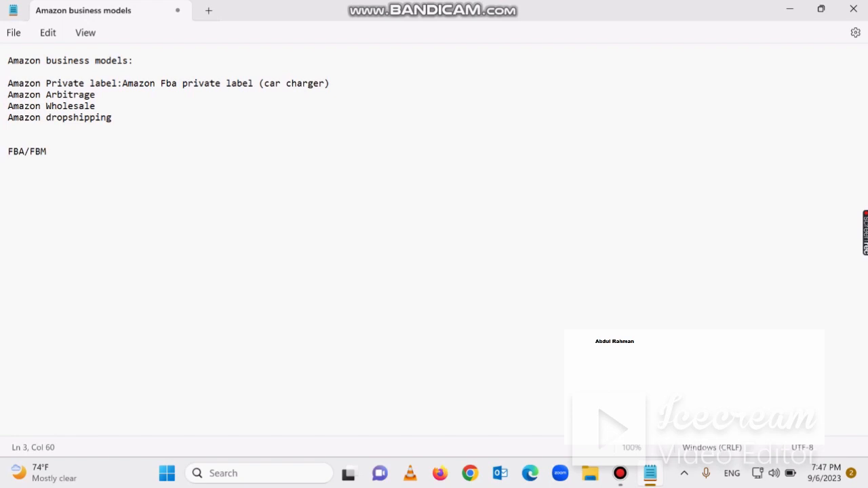
left_click(620, 474)
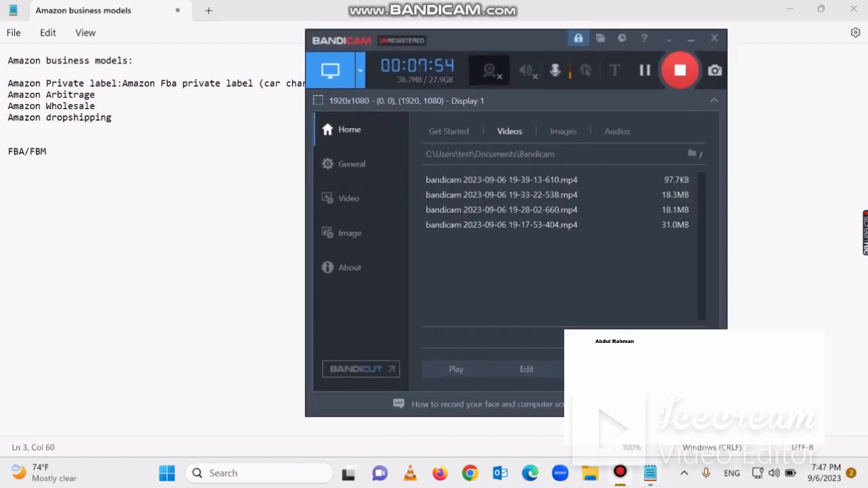
left_click(620, 473)
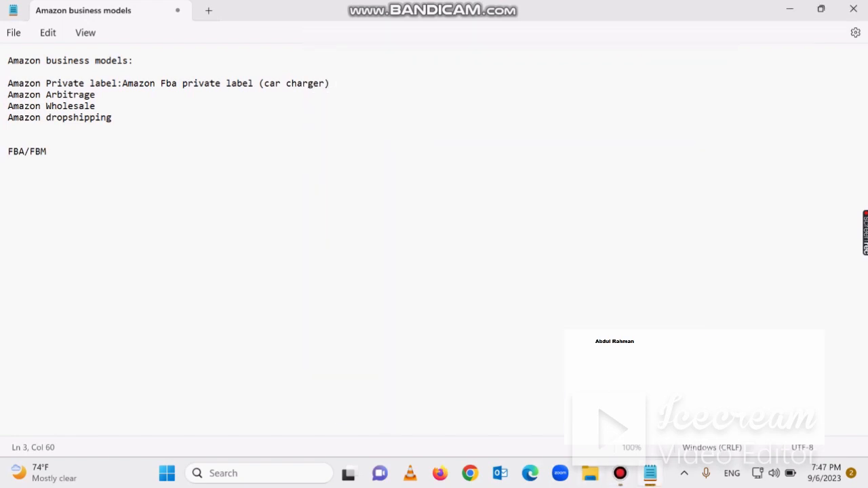
Append "hasib trader minimum $20k up to $35k" after "(car charger)" in the private label line
left_click(96, 95)
left_click(330, 84)
type("hasib trader")
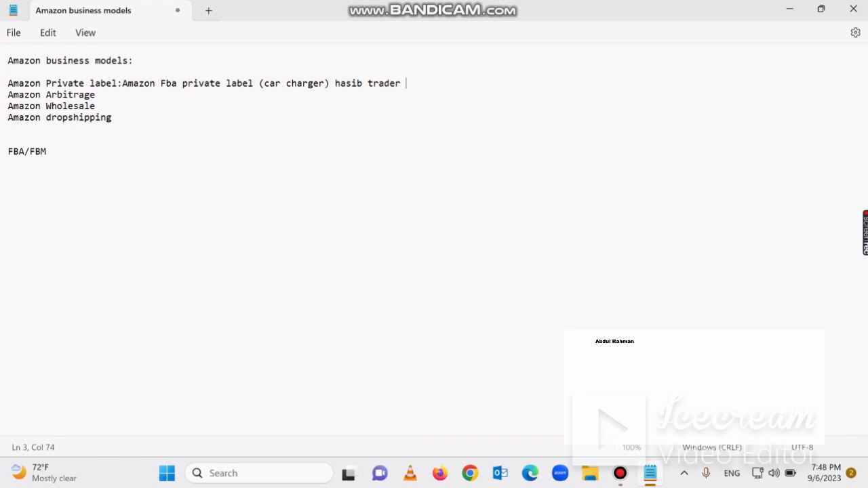
type("minimum")
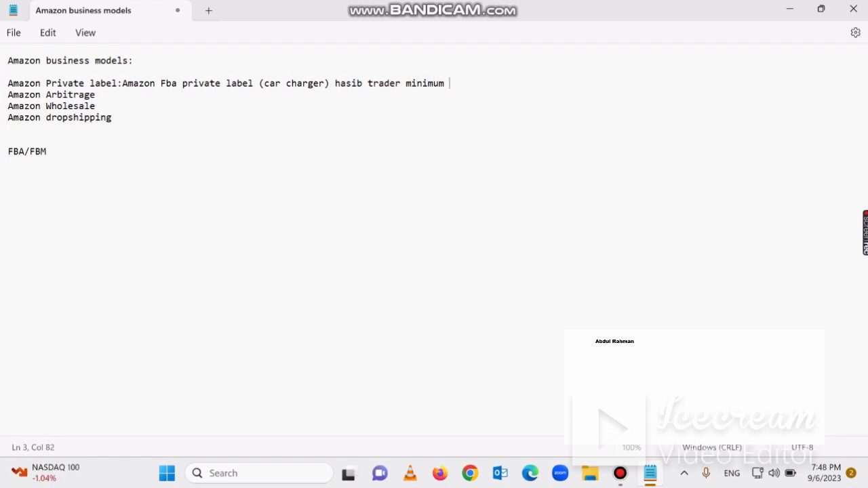
type(" $20k up to 3")
key("BackSpace")
type("#35k")
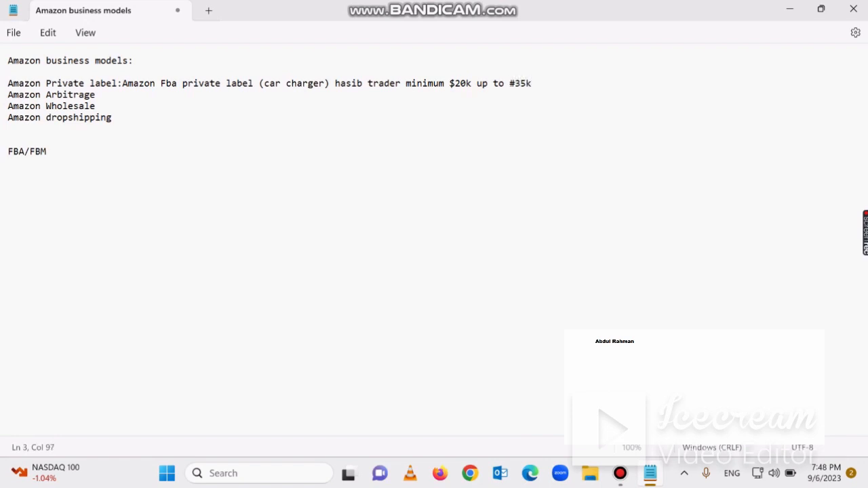
key("BackSpace")
key("BackSpace")
key("BackSpace")
key("BackSpace")
type("$35k")
left_click(620, 474)
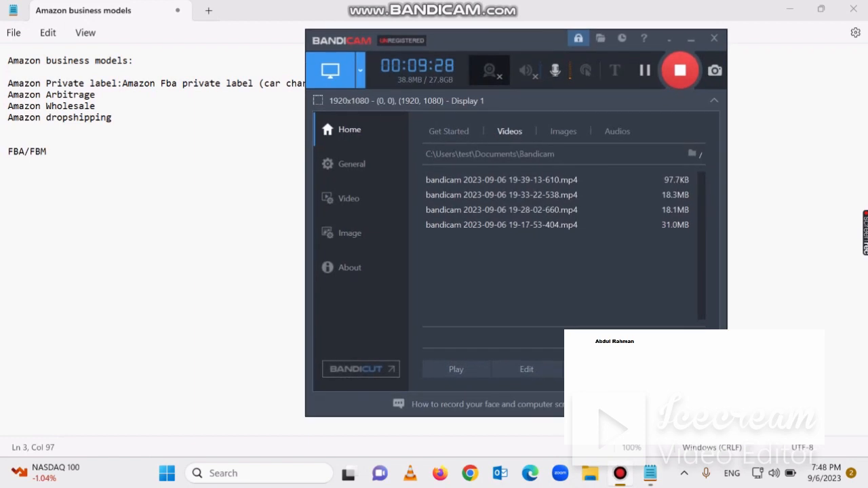
left_click(680, 71)
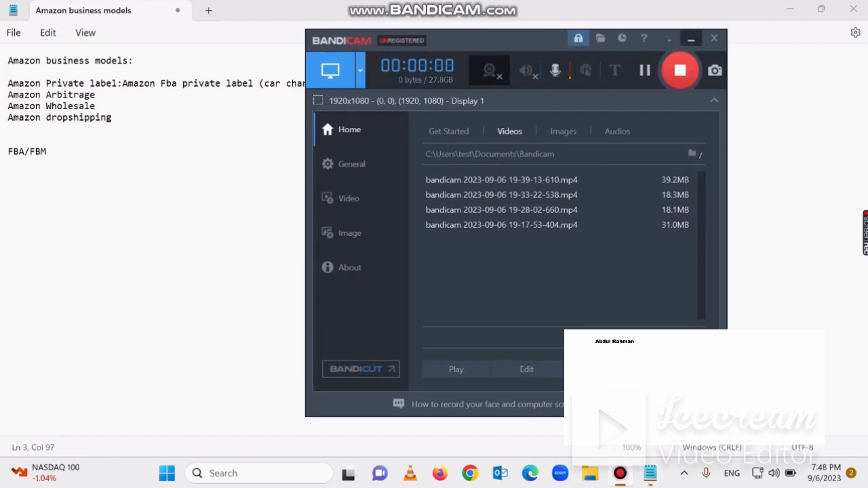
left_click(691, 39)
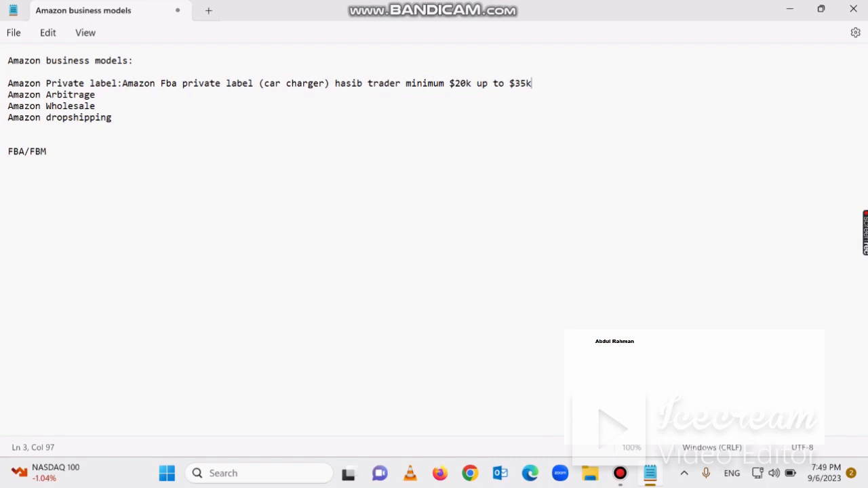
Append the note "( 1 inventory cost" after "$35k" in the private label line
type("(")
key("BackSpace")
type("inventory cost")
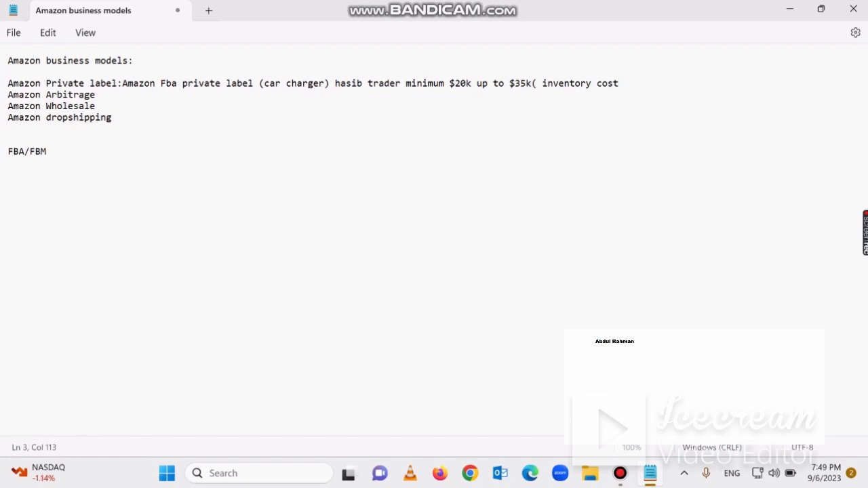
left_click(537, 83)
key("Right")
type("1")
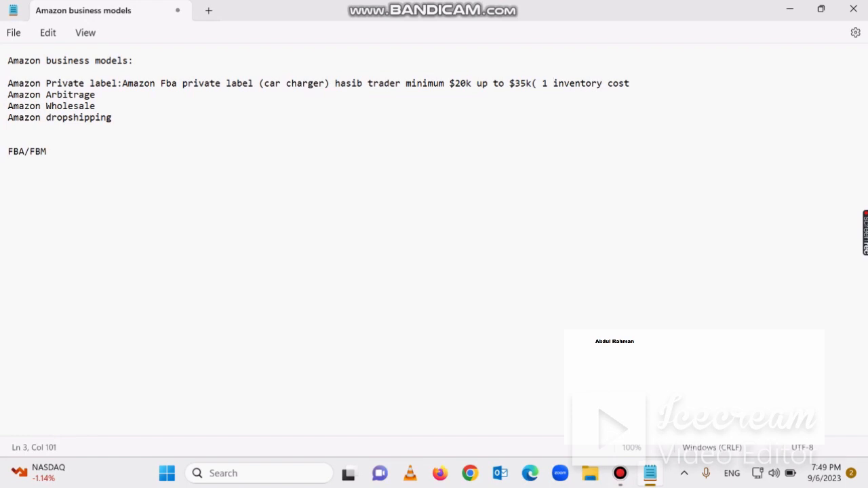
left_click(629, 84)
Search the computer for "cal" and open the Calculator app
left_click(226, 474)
type("cal")
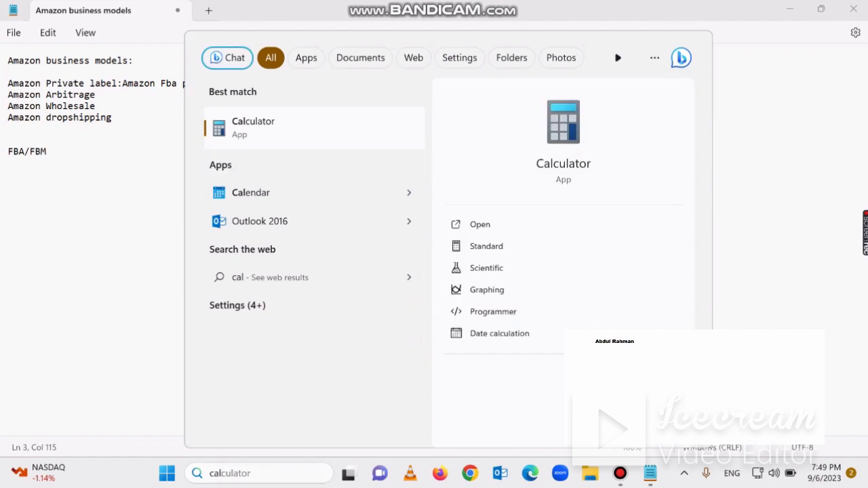
key("Return")
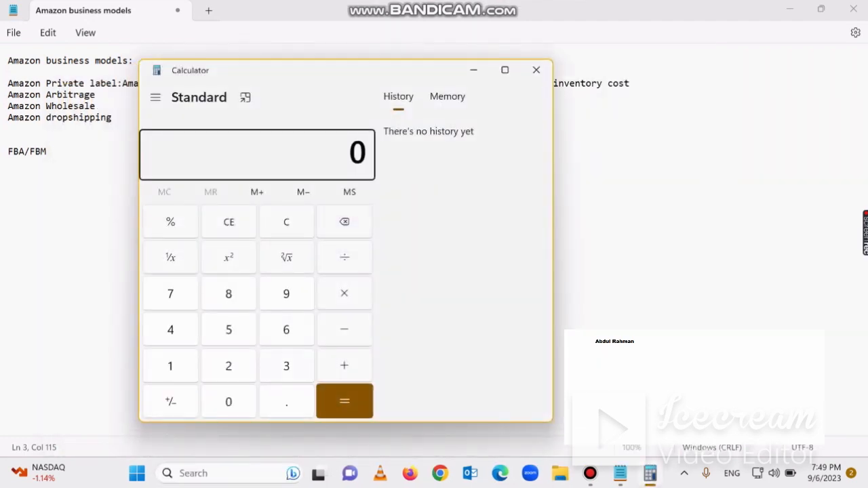
type("20")
key("BackSpace")
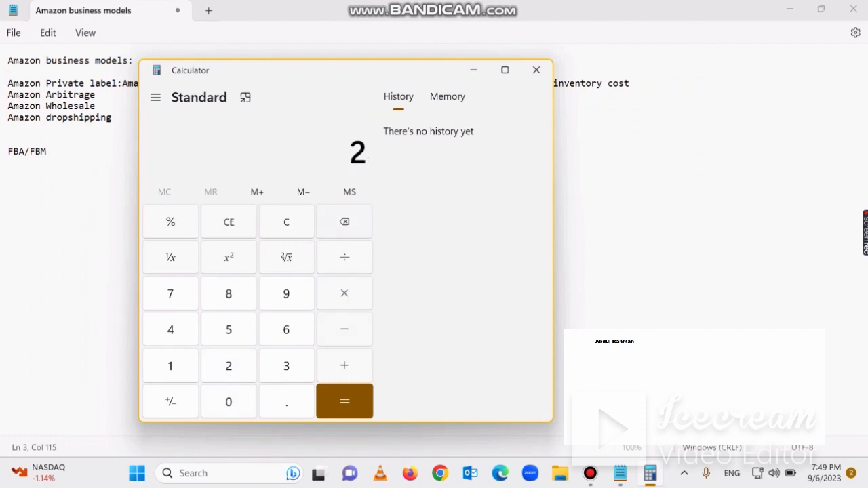
key("BackSpace")
type("15")
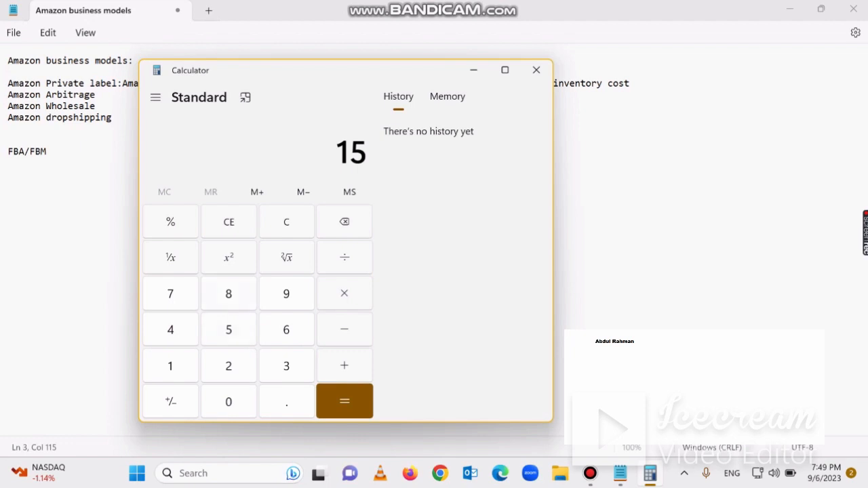
left_click_drag(323, 78, 351, 55)
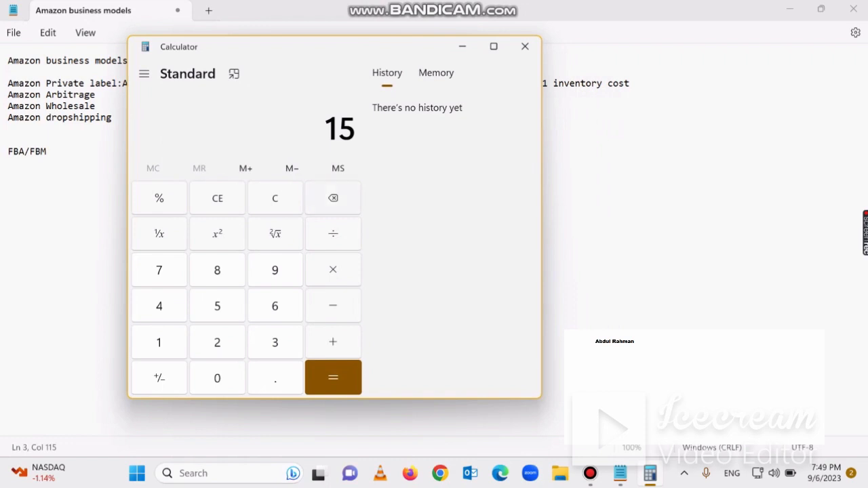
left_click(275, 198)
Multiply 600 by 15 in the calculator and reposition its window over the note
type("600")
type("*15")
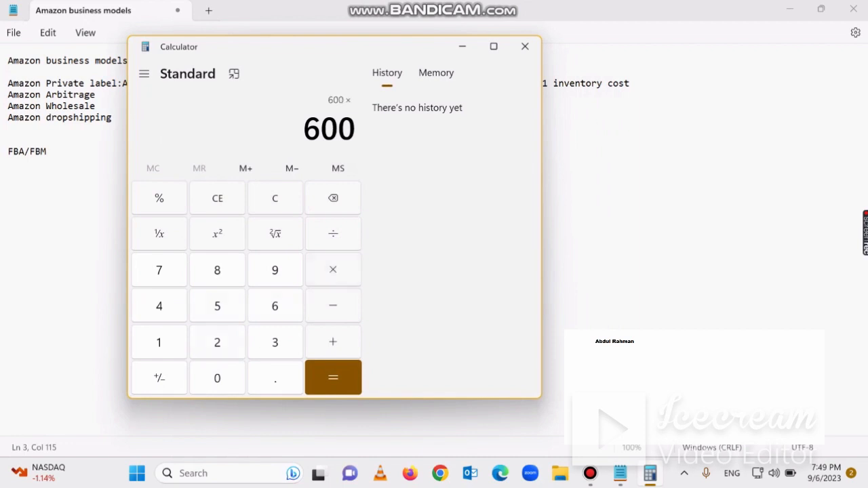
key("Return")
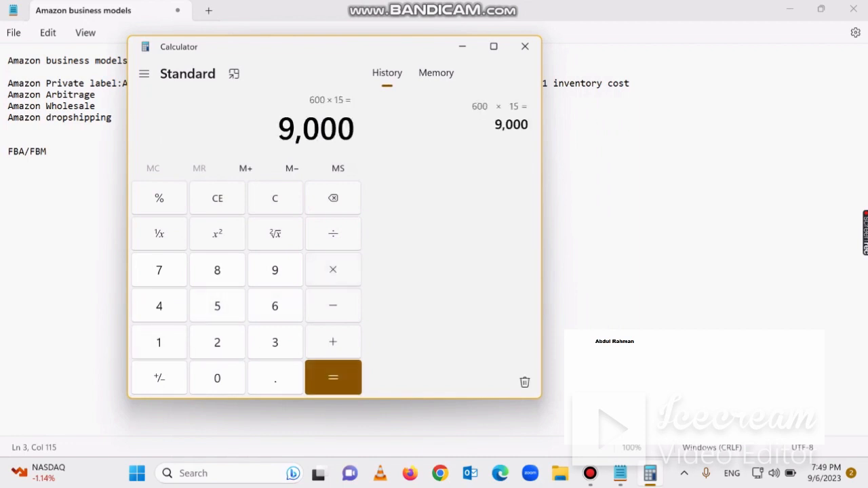
left_click_drag(414, 50, 441, 86)
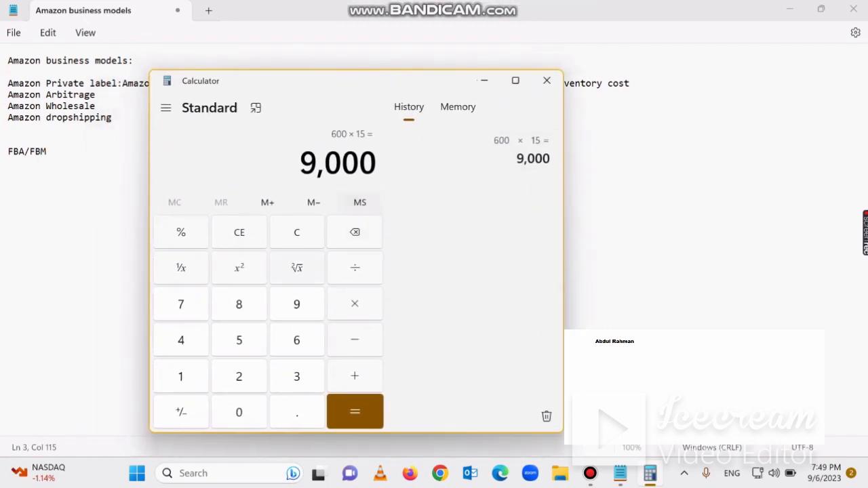
Switch to Notepad and append ",photography cost" to the Amazon Private label line after "inventory cost"
left_click_drag(420, 88, 376, 82)
key("alt+Tab")
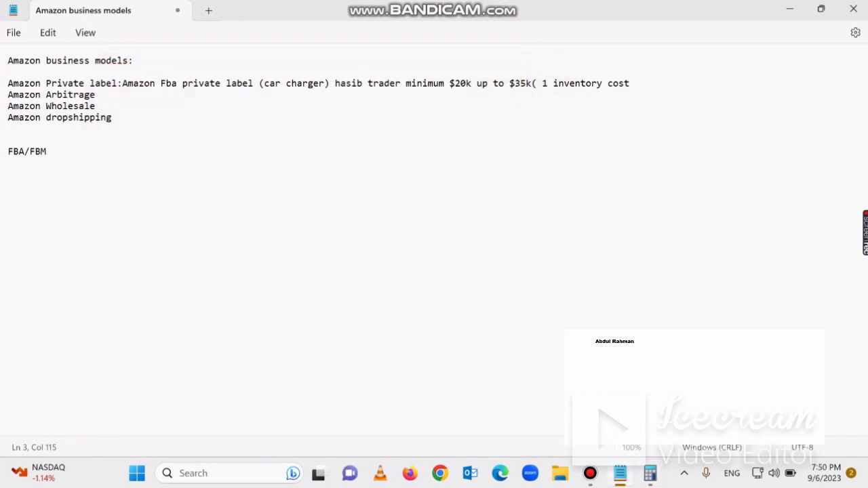
type(",photography cost")
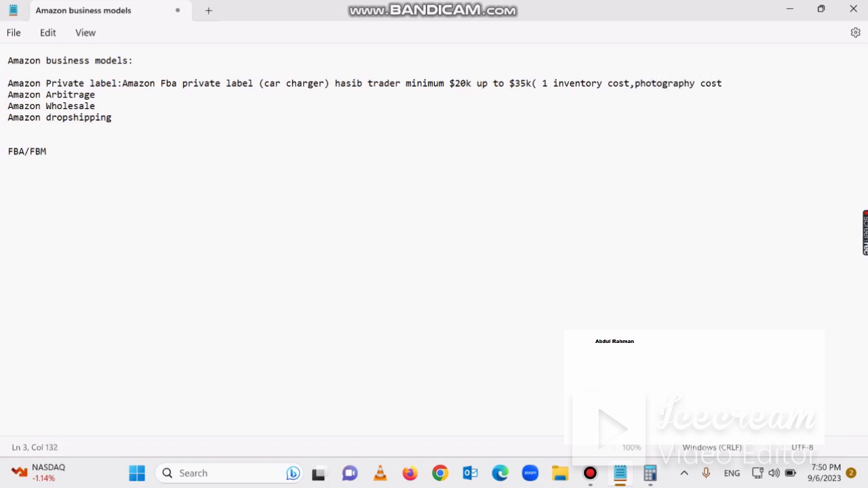
Switch to Calculator, clear the previous result and enter 10,000
key("alt+Tab")
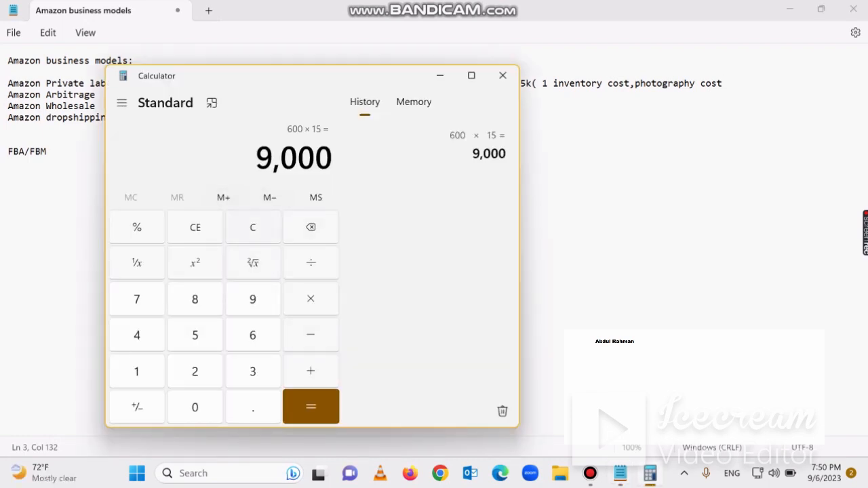
left_click(253, 227)
left_click(137, 371)
double_click(194, 407)
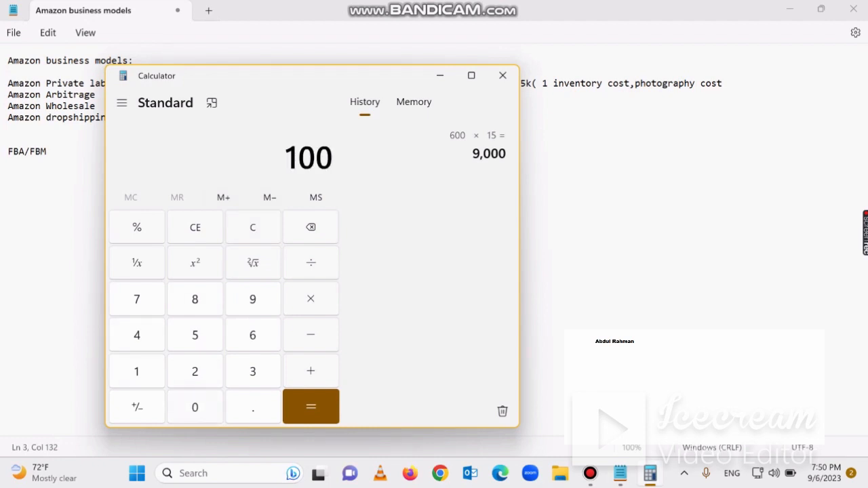
type("000")
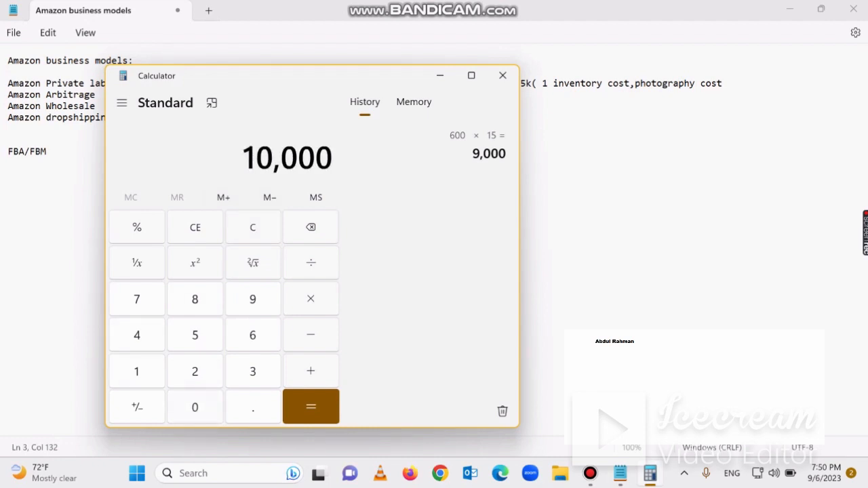
left_click_drag(304, 76, 335, 78)
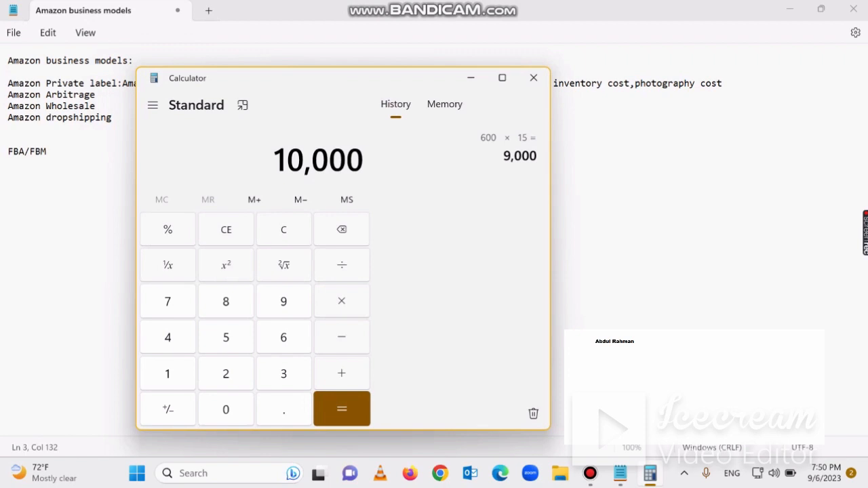
mouse_move(338, 87)
left_mouse_down()
mouse_move(330, 105)
mouse_move(312, 89)
mouse_move(335, 91)
left_mouse_up()
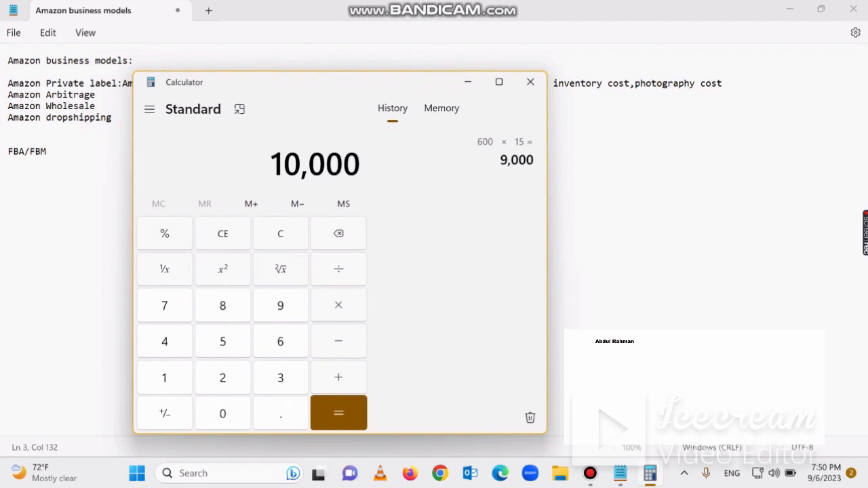
mouse_move(332, 91)
left_mouse_down()
mouse_move(400, 91)
mouse_move(335, 89)
left_mouse_up()
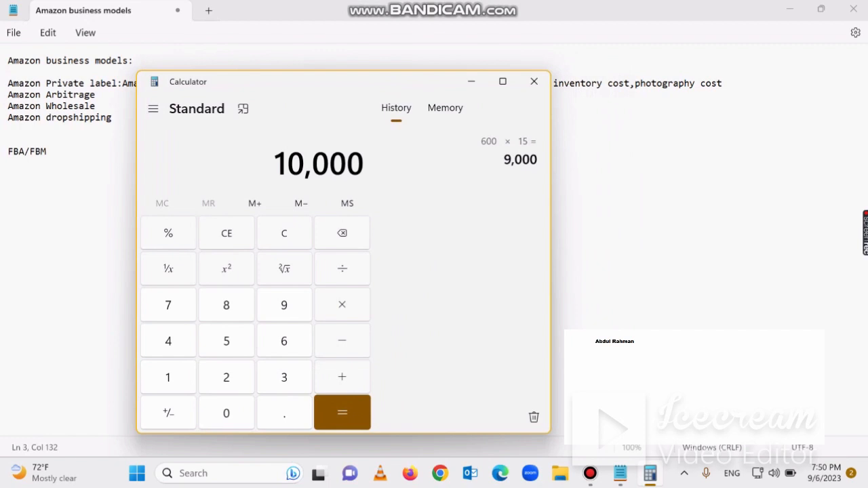
left_click_drag(339, 86, 370, 91)
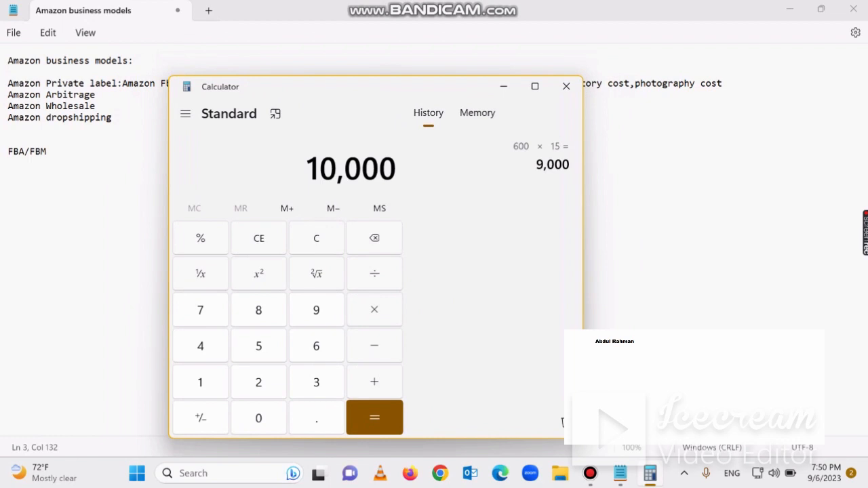
left_click_drag(368, 94, 376, 91)
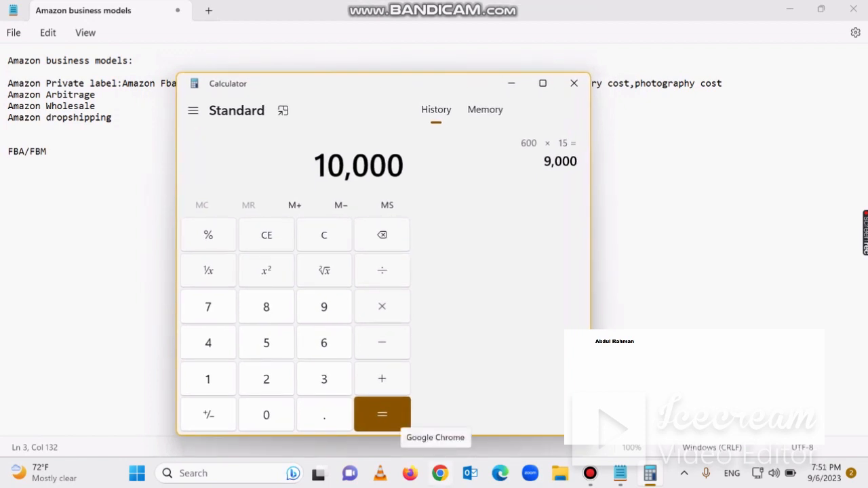
Switch to Google Chrome and load the amazon.com home page
left_click(440, 473)
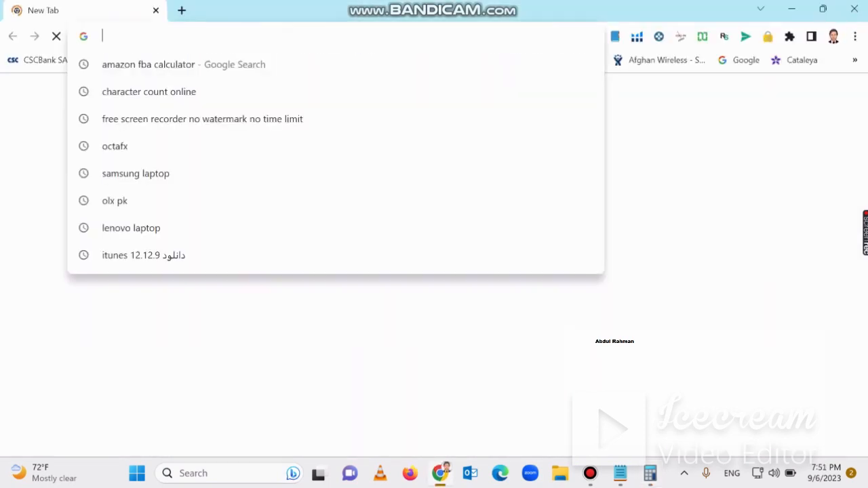
type("am")
key("Return")
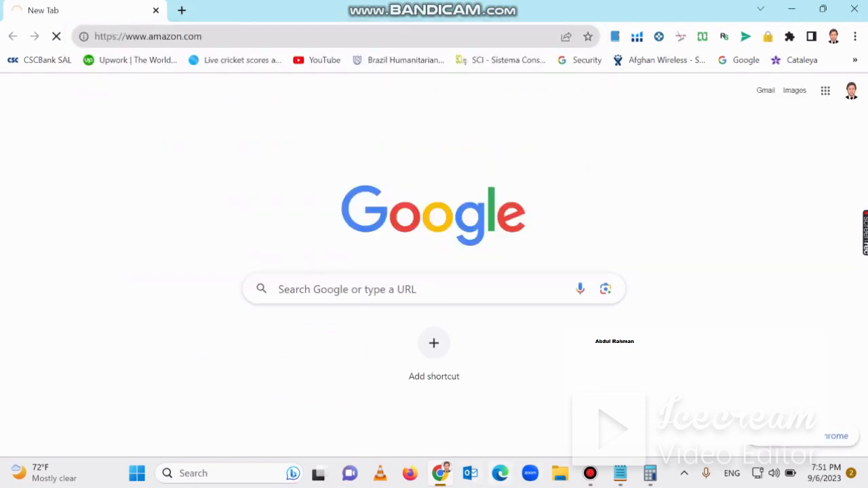
left_click(440, 473)
left_click(440, 473)
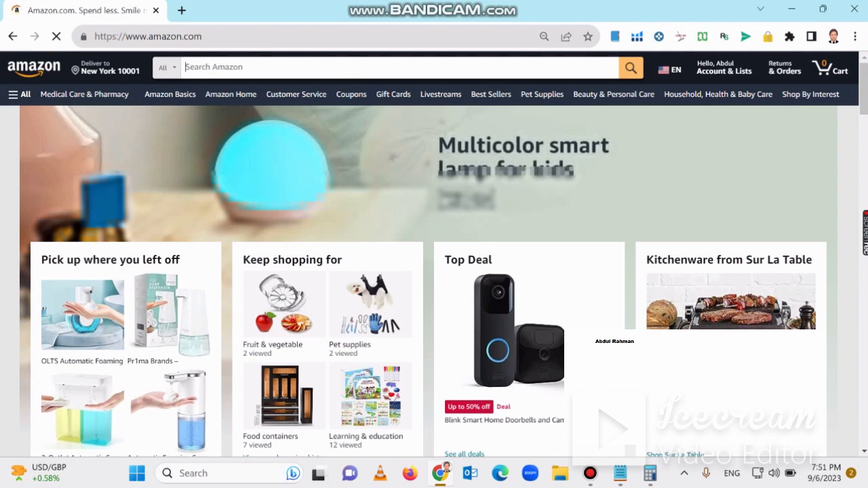
Search Amazon for "car charger" and look through the prices and details of the first listings
type("car c")
type("harg")
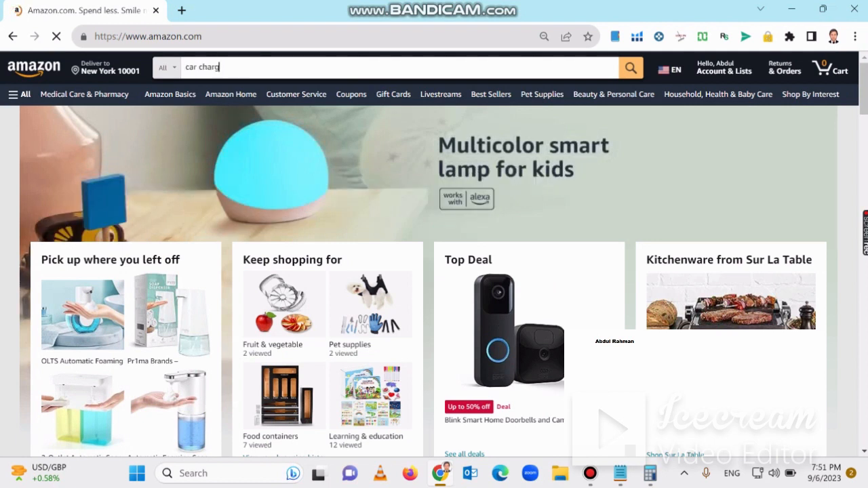
type("er")
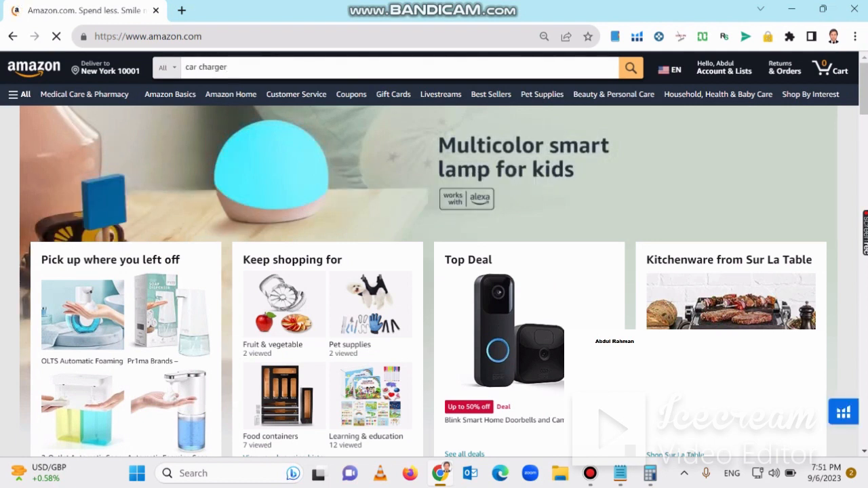
key("Return")
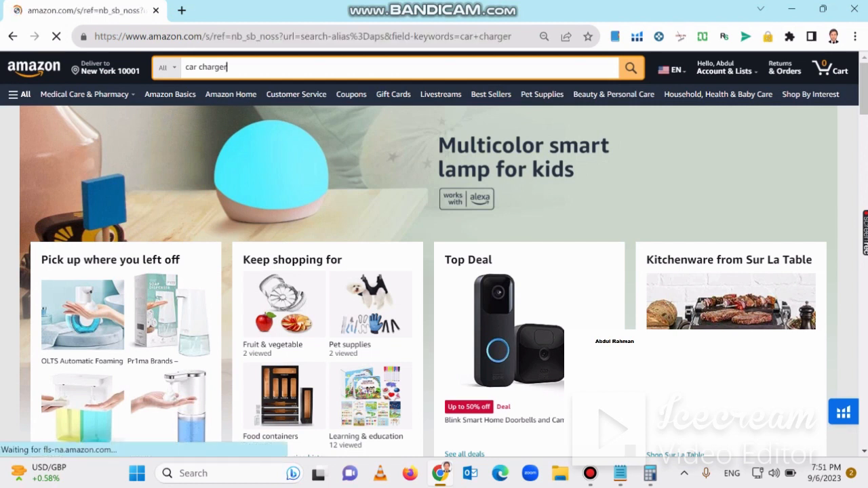
scroll(434, 251, "down", 3)
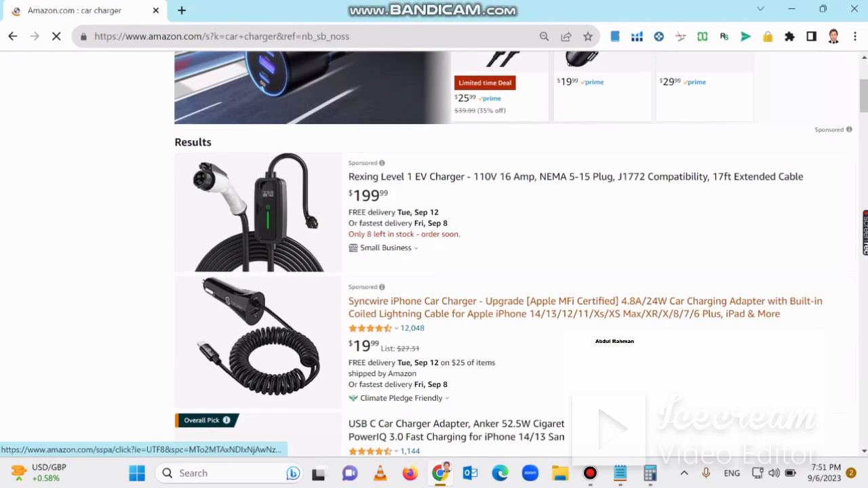
scroll(434, 251, "down", 1)
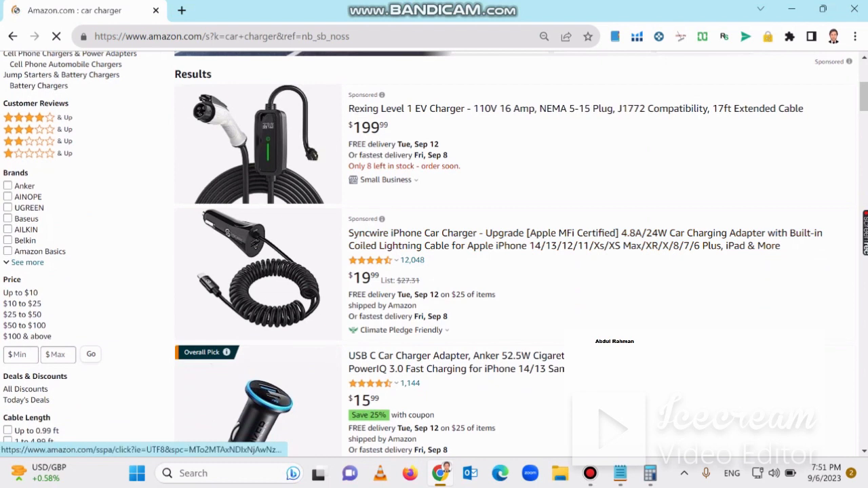
scroll(435, 251, "down", 2)
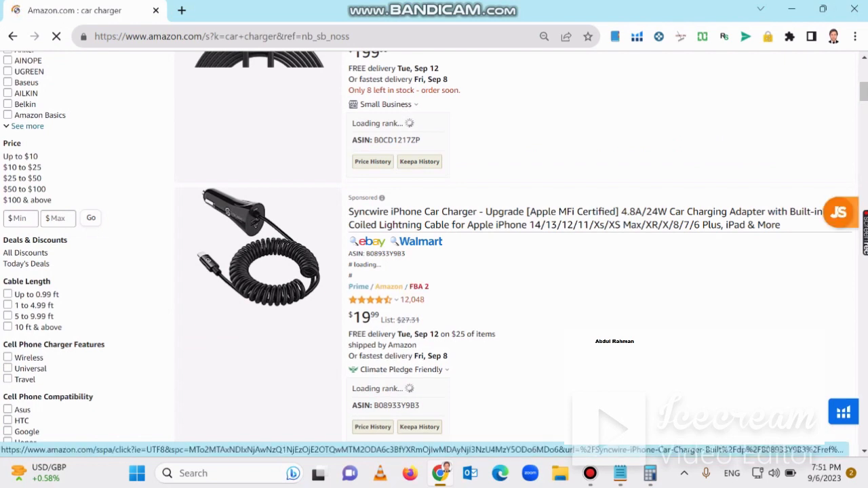
scroll(429, 247, "up", 3)
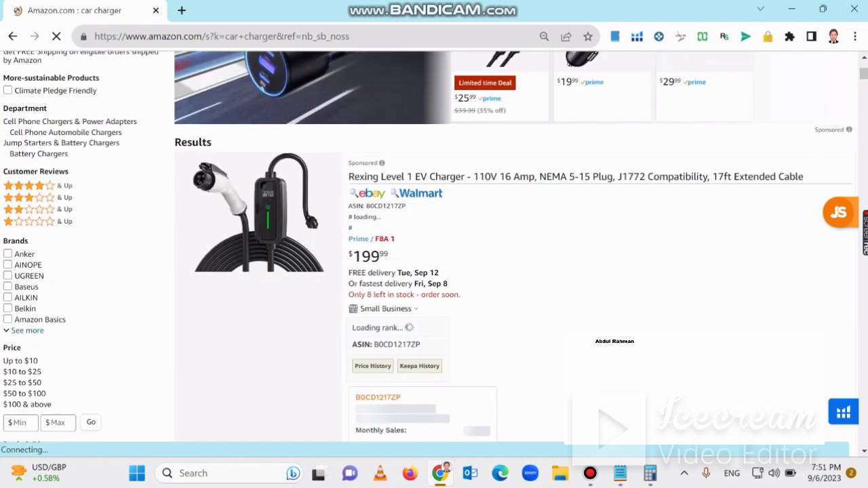
scroll(429, 247, "down", 4)
scroll(435, 247, "down", 5)
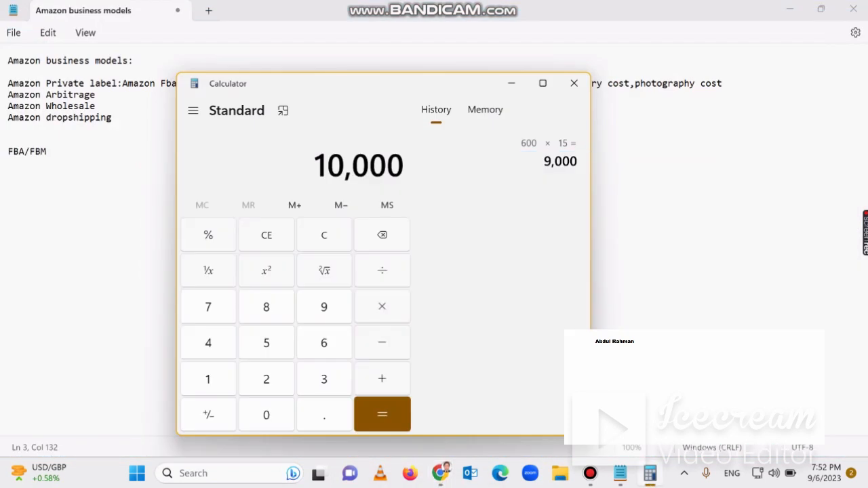
In Calculator, replace the current value with 12,000 and minimize the calculator
left_click_drag(372, 94, 426, 97)
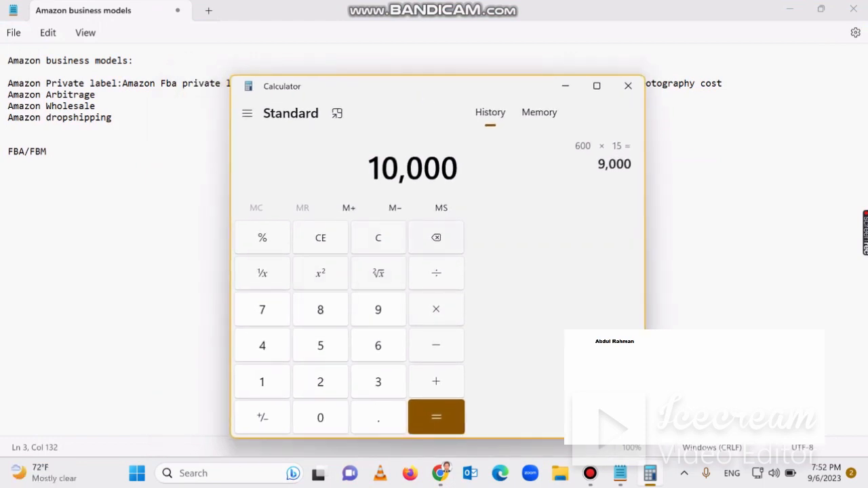
key("Escape")
type("12,0")
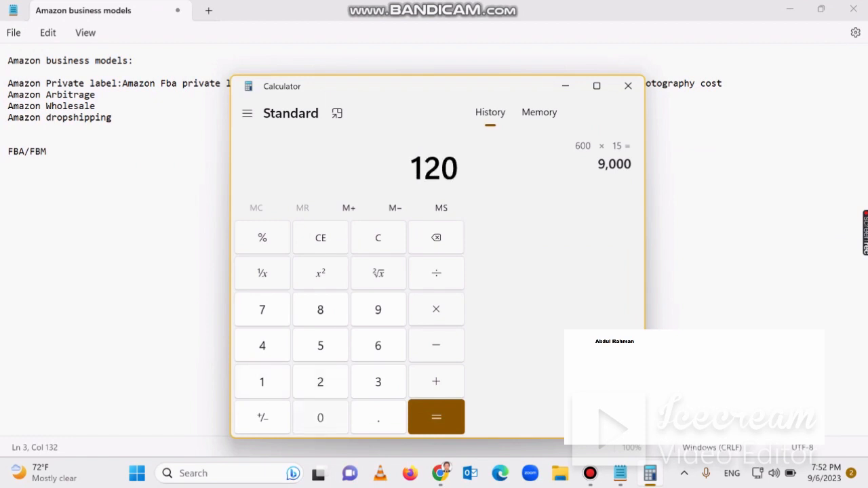
type("00")
left_click(566, 85)
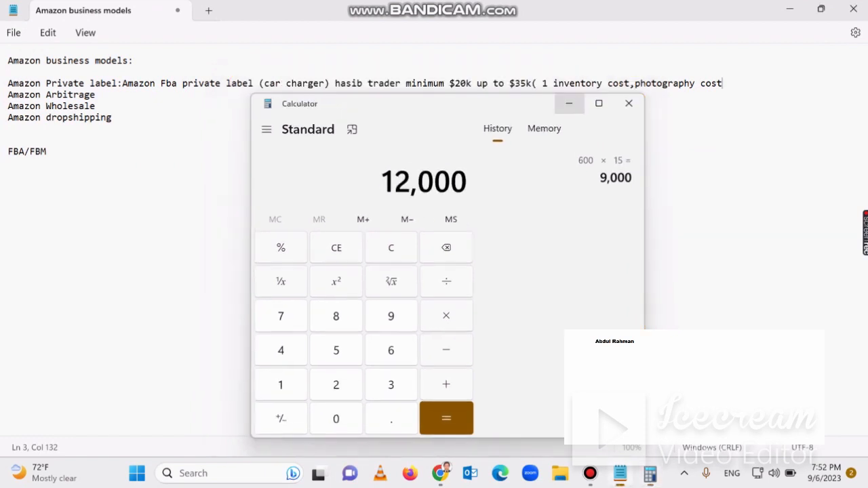
Append ",review cost," to the Amazon Private label line in Notepad after "photography cost"
type(",r")
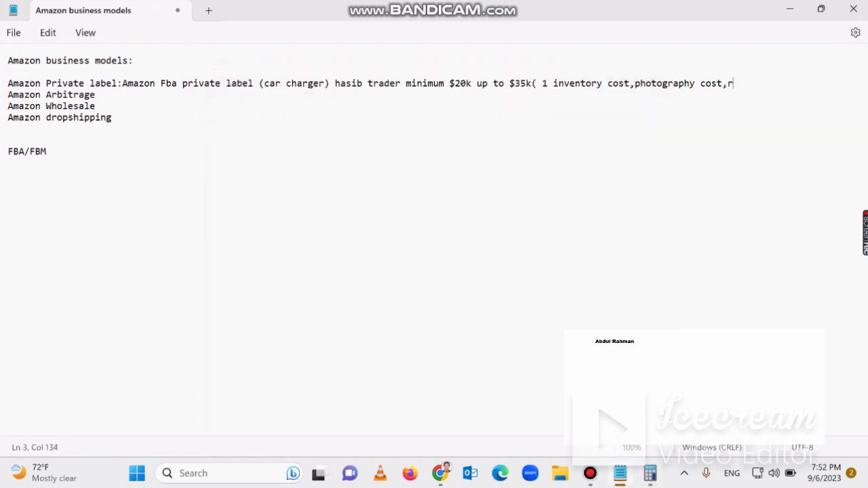
type("eviee")
key("BackSpace")
key("BackSpace")
key("BackSpace")
key("BackSpace")
type("ie")
type("w")
type(" cost")
type(":")
key("BackSpace")
type(",")
Switch between Calculator and Chrome to review the Syncwire car charger listing in the Amazon search results
left_click(650, 473)
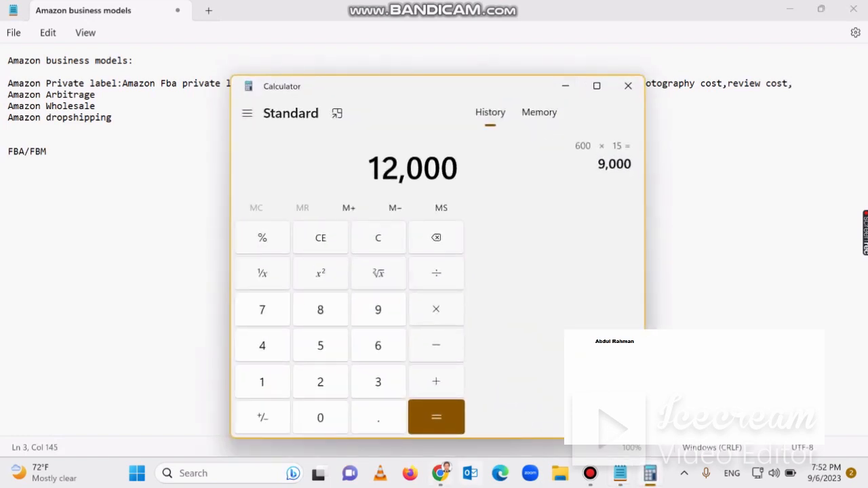
left_click(440, 472)
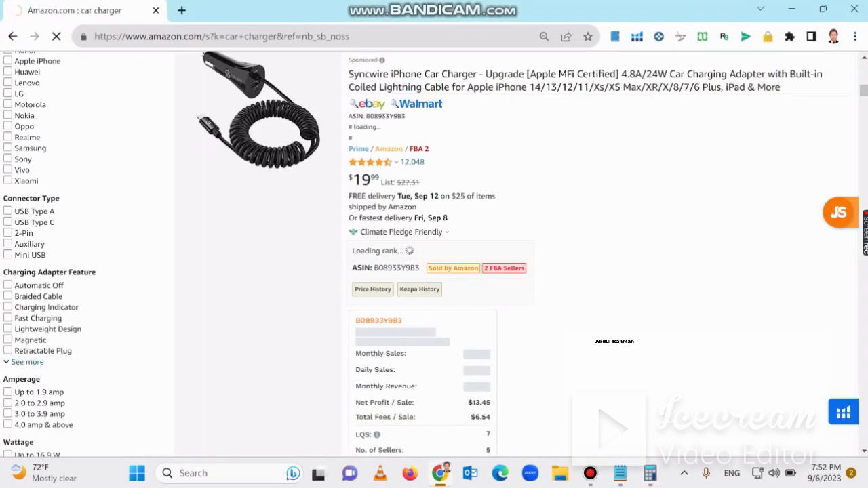
left_click(439, 472)
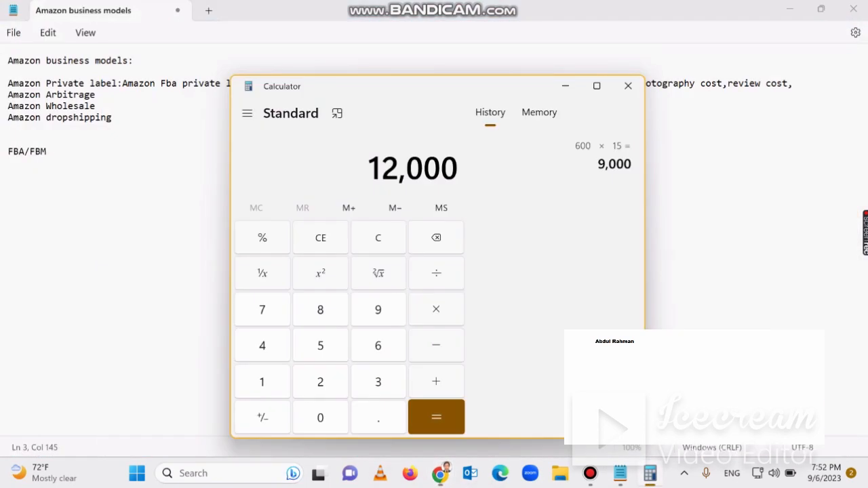
left_click(440, 473)
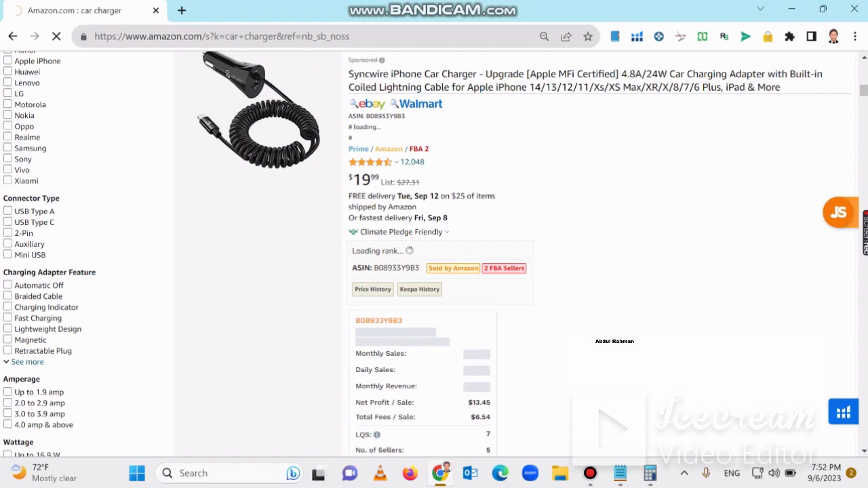
scroll(434, 251, "up", 3)
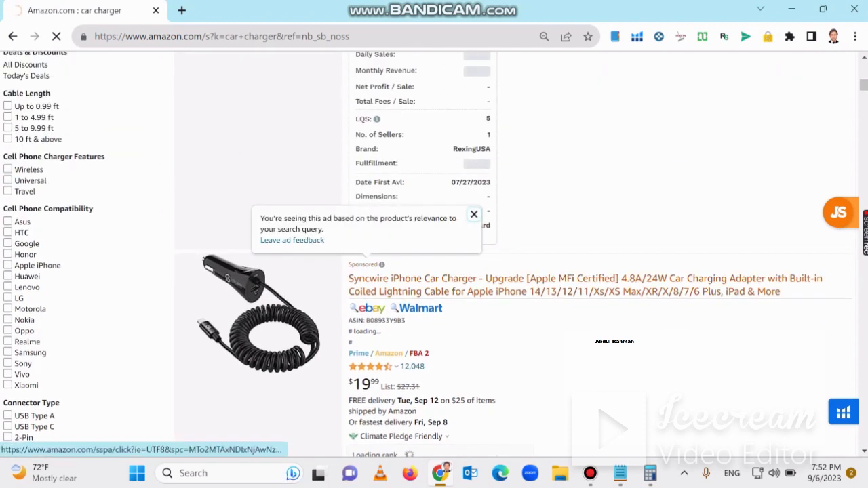
mouse_move(440, 473)
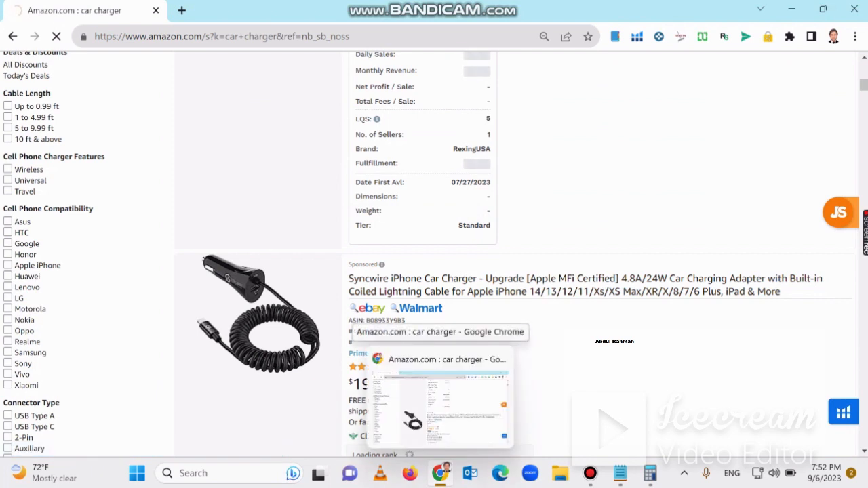
left_click(440, 474)
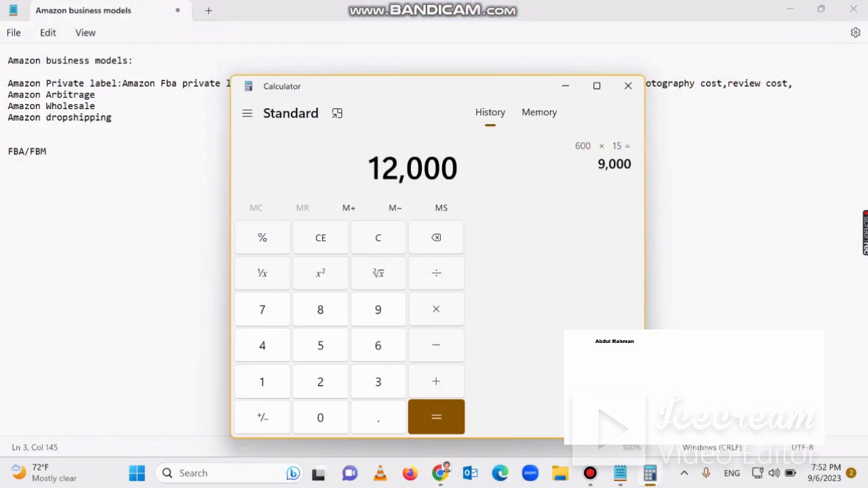
left_click_drag(466, 90, 441, 77)
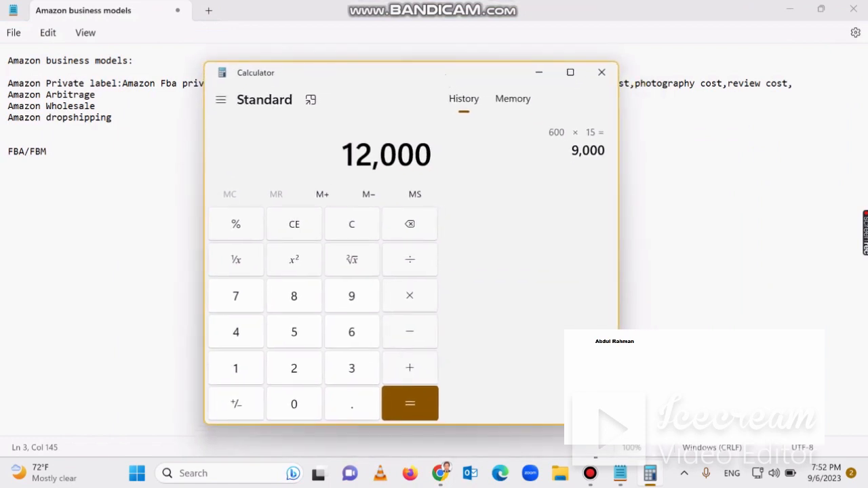
left_click(440, 473)
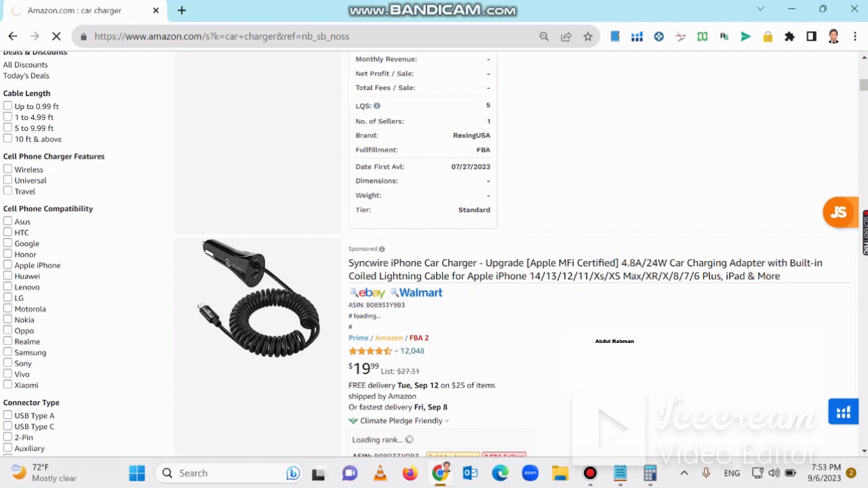
mouse_move(440, 473)
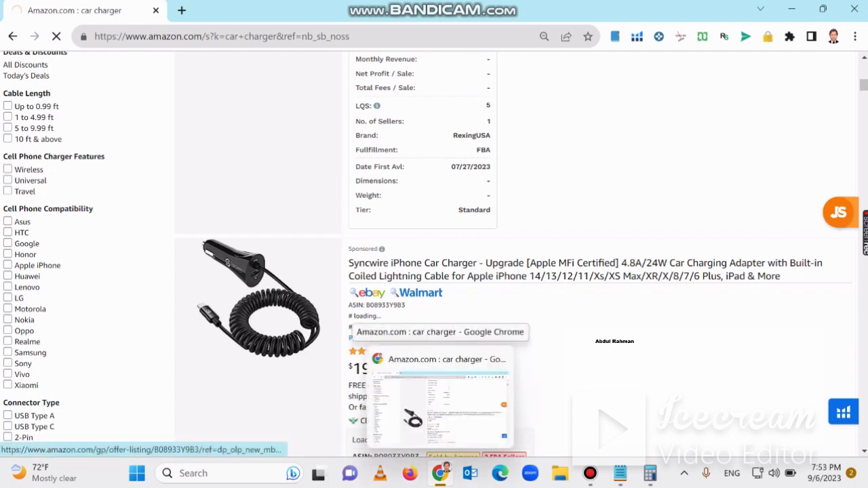
Leave Chrome for Calculator, reposition its window over the notes, clear the displayed value and minimize the calculator
left_click(441, 474)
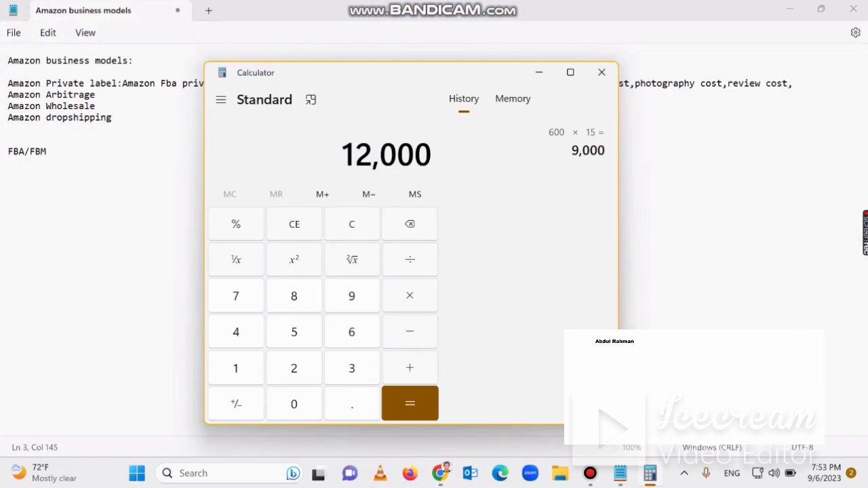
left_click_drag(444, 84, 420, 79)
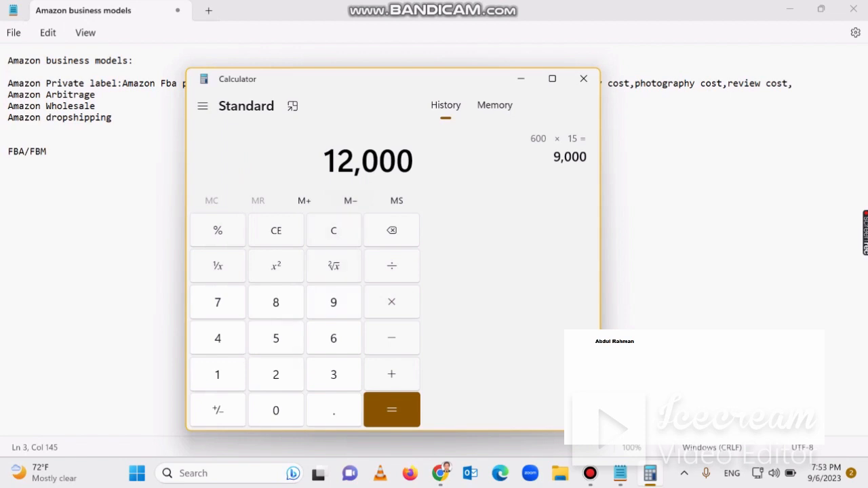
key("Escape")
left_click(521, 79)
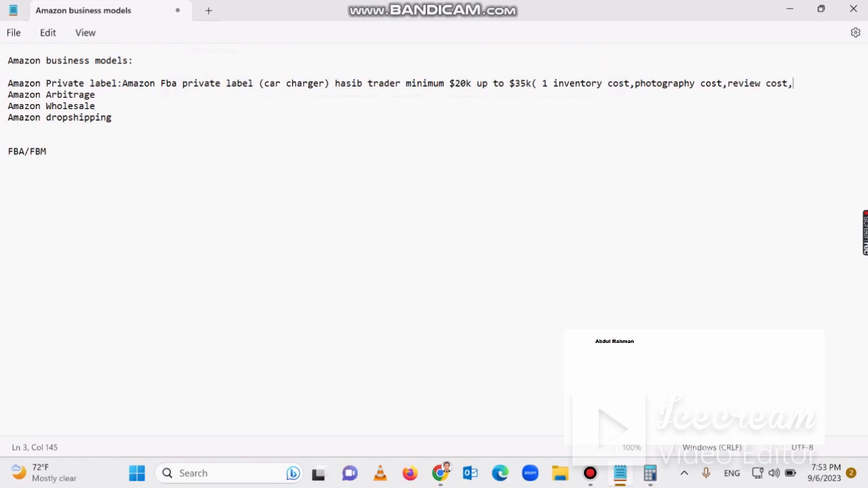
Append "marketing cost," to the end of the Amazon Private label line in Notepad
type("s")
key("BackSpace")
type("marketing cost")
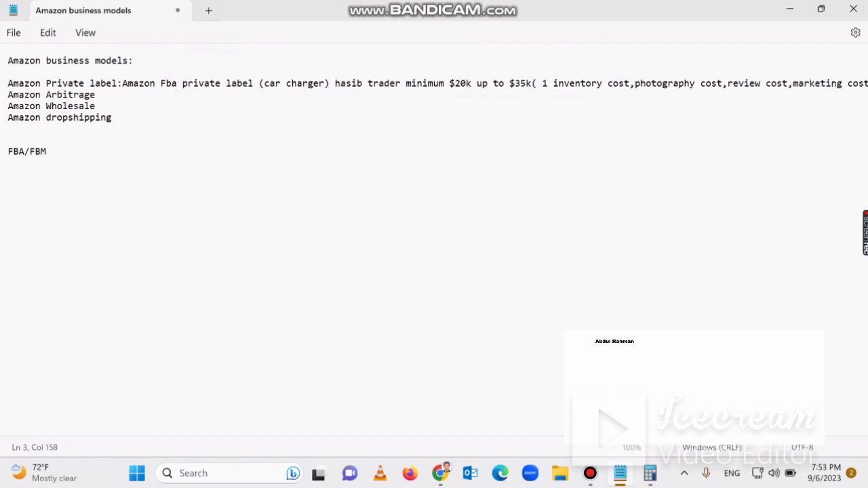
type(",")
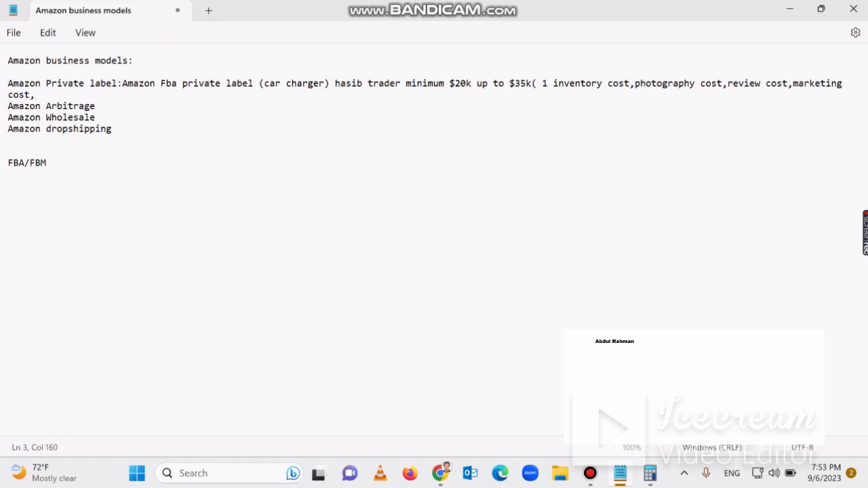
Switch to Chrome to review the Syncwire car charger listing and return to the notes
left_click(442, 474)
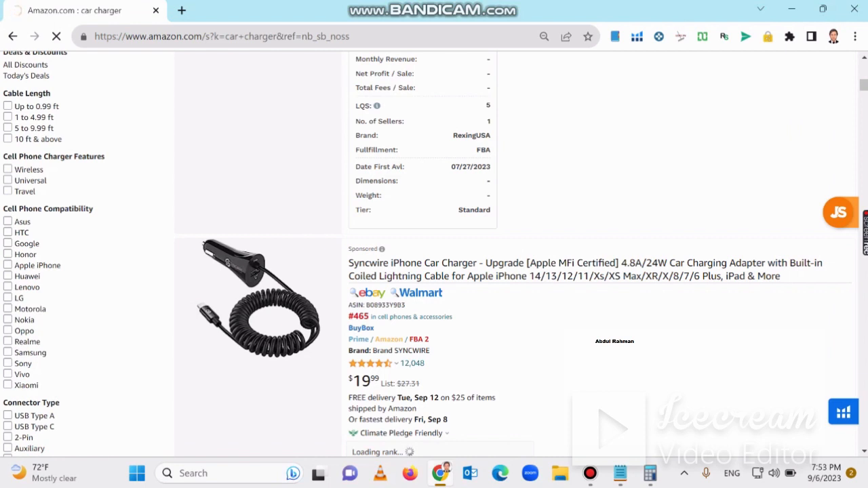
mouse_move(440, 472)
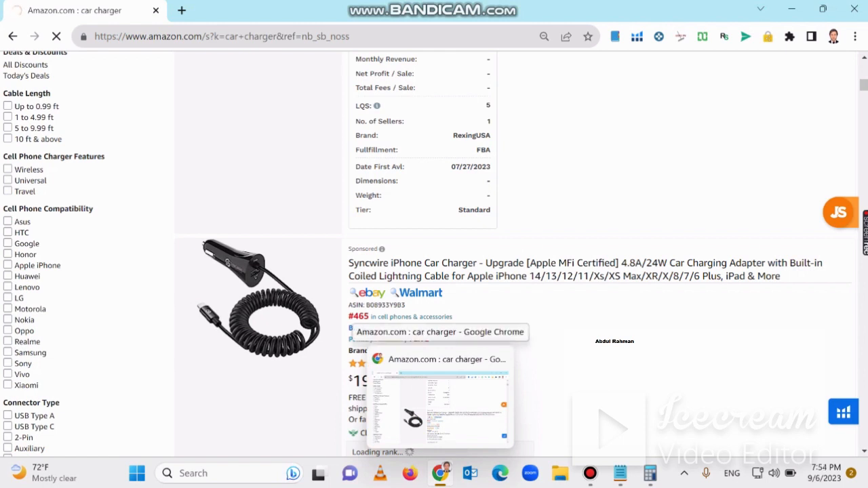
left_click(440, 473)
Enter 2,000 in Calculator, clear the value and minimize the calculator
left_click(650, 473)
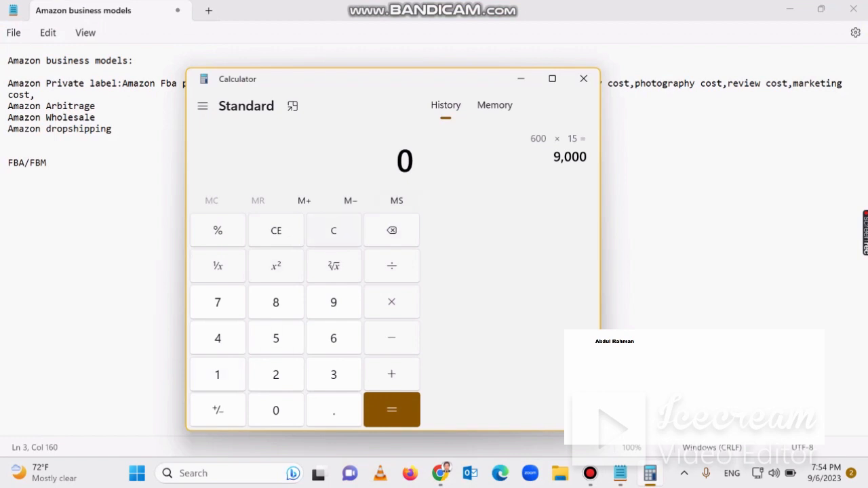
type("2,000")
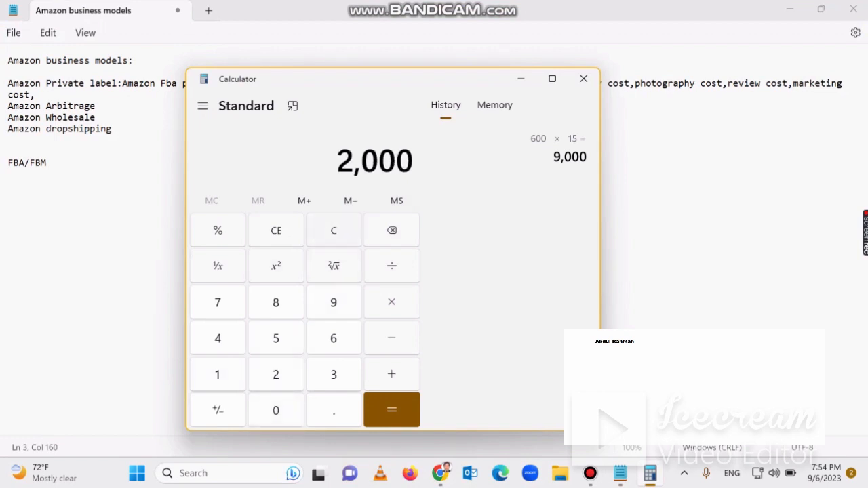
key("Escape")
left_click(521, 79)
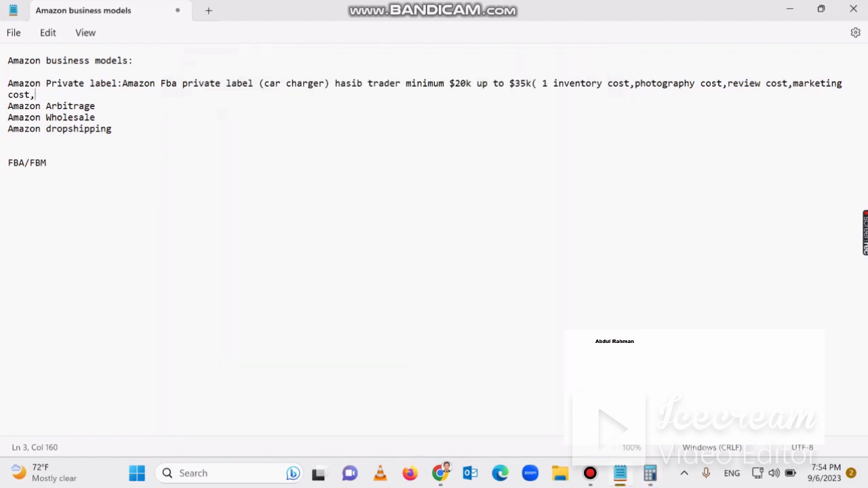
Append "total cost $24000" to the end of the Amazon Private label line in Notepad
type("total cost $2400")
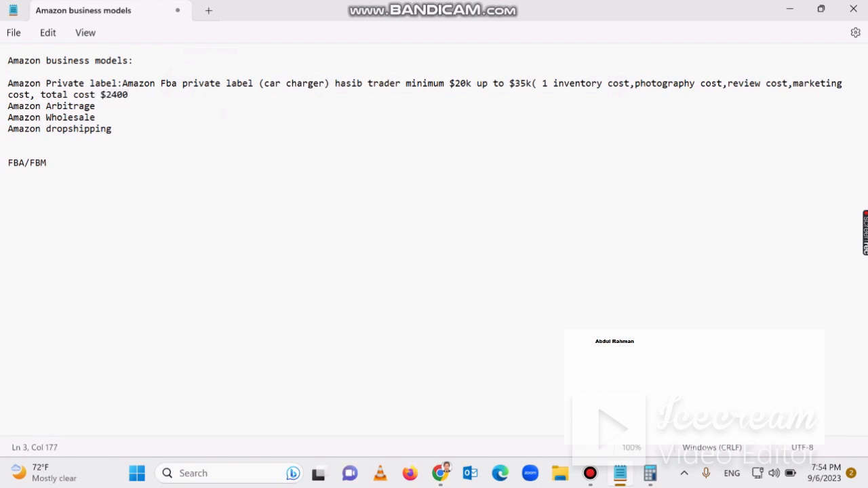
key("BackSpace")
key("BackSpace")
type("000")
Delete everything after "Amazon Fba private label" on the Private label line and add a colon after "Amazon Arbitrage"
key("BackSpace")
key("BackSpace")
key("BackSpace")
key("BackSpace")
key("BackSpace")
key("BackSpace")
key("BackSpace")
key("BackSpace")
key("BackSpace")
key("BackSpace")
key("BackSpace")
key("BackSpace")
key("BackSpace")
key("BackSpace")
key("BackSpace")
key("BackSpace")
key("BackSpace")
key("BackSpace")
key("BackSpace")
key("BackSpace")
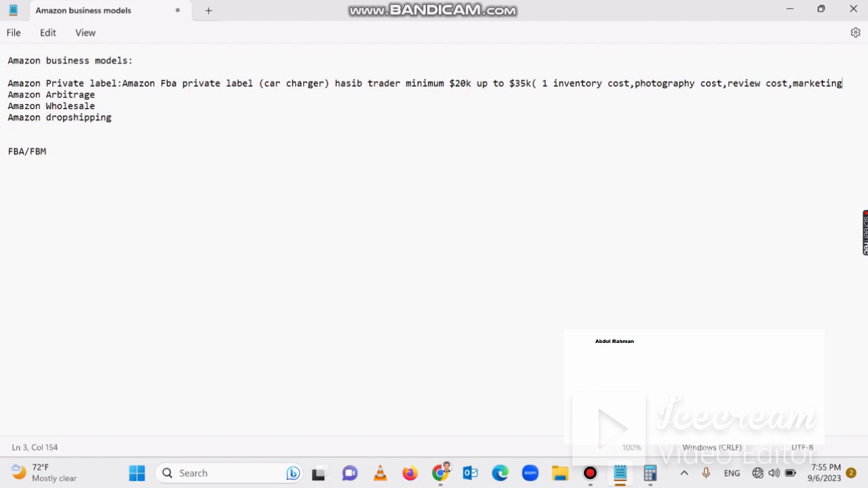
key("BackSpace")
key("BackSpace")
key("BackSpace")
key("BackSpace")
key("BackSpace")
key("BackSpace")
key("BackSpace")
key("BackSpace")
key("BackSpace")
key("BackSpace")
key("BackSpace")
key("BackSpace")
key("BackSpace")
key("BackSpace")
key("BackSpace")
key("BackSpace")
key("BackSpace")
key("BackSpace")
key("BackSpace")
key("BackSpace")
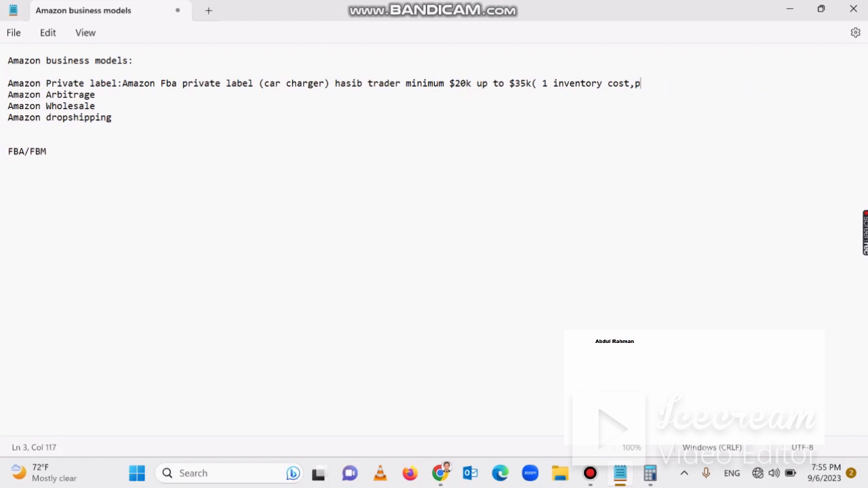
key("BackSpace")
key("BackSpace")
key("BackSpace")
key("BackSpace")
key("BackSpace")
key("BackSpace")
key("BackSpace")
key("BackSpace")
key("BackSpace")
key("BackSpace")
key("BackSpace")
key("BackSpace")
key("BackSpace")
key("BackSpace")
key("BackSpace")
key("BackSpace")
key("BackSpace")
key("BackSpace")
key("BackSpace")
key("BackSpace")
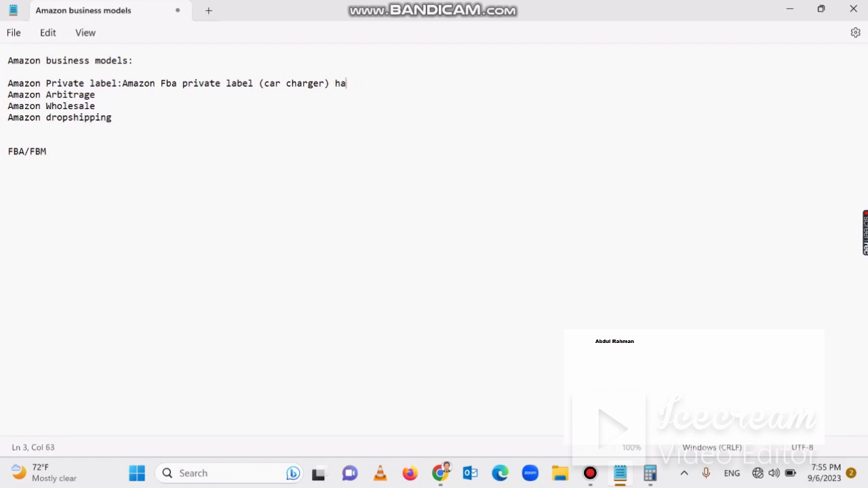
key("BackSpace")
key("BackSpace")
key("BackSpace")
key("BackSpace")
key("BackSpace")
key("BackSpace")
key("BackSpace")
key("BackSpace")
key("BackSpace")
key("BackSpace")
key("BackSpace")
key("BackSpace")
key("BackSpace")
key("BackSpace")
key("BackSpace")
key("BackSpace")
key("BackSpace")
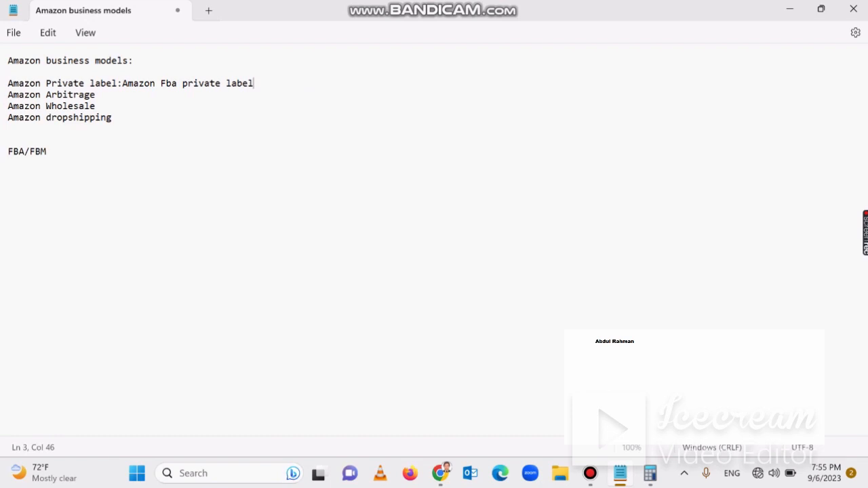
left_click(96, 95)
type(":")
Switch to Chrome and load the amazon.com home page in place of the car charger results
mouse_move(440, 474)
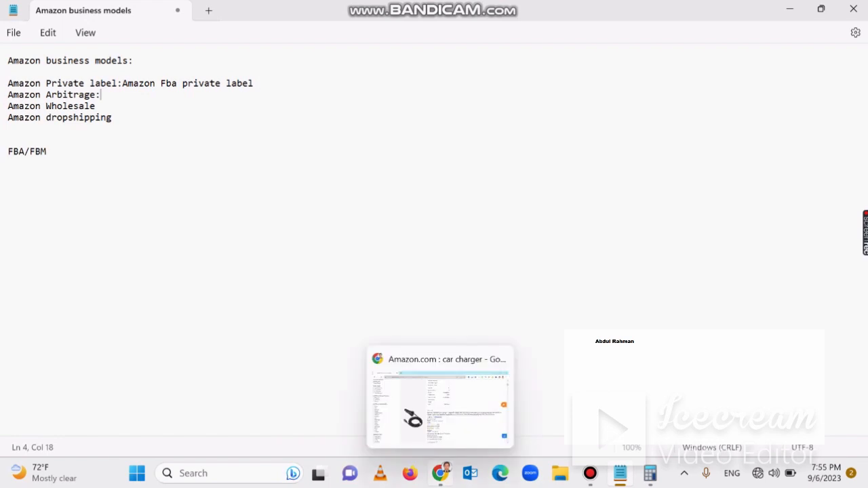
left_click(411, 417)
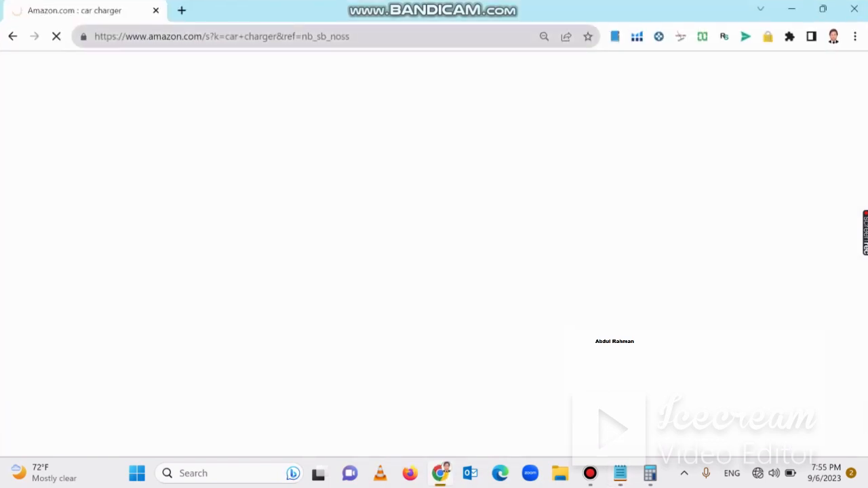
key("ctrl+l")
type("amazon.c")
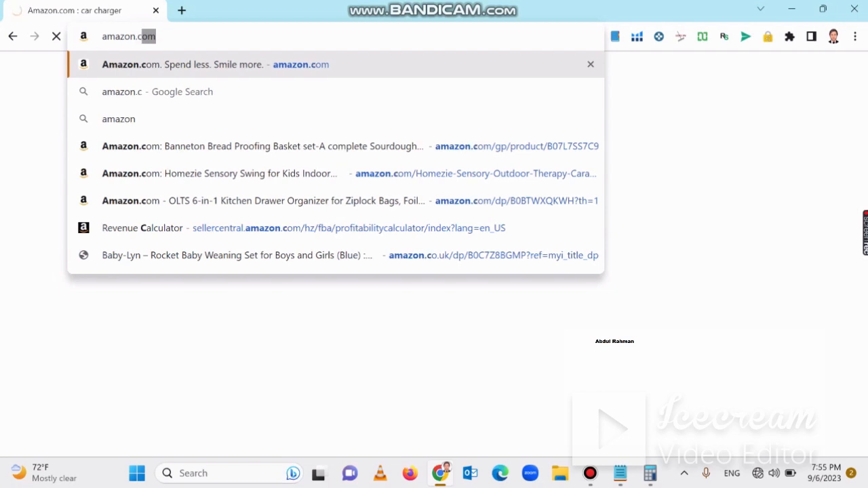
key("Return")
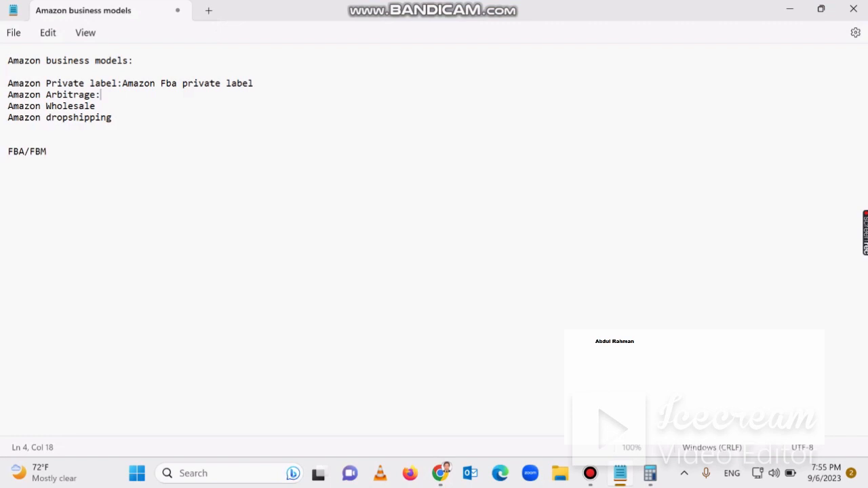
Highlight "Arbitrage" in the notes, view the Amazon home page in Chrome, and return to the end of the Amazon Arbitrage line
left_click_drag(47, 95, 95, 95)
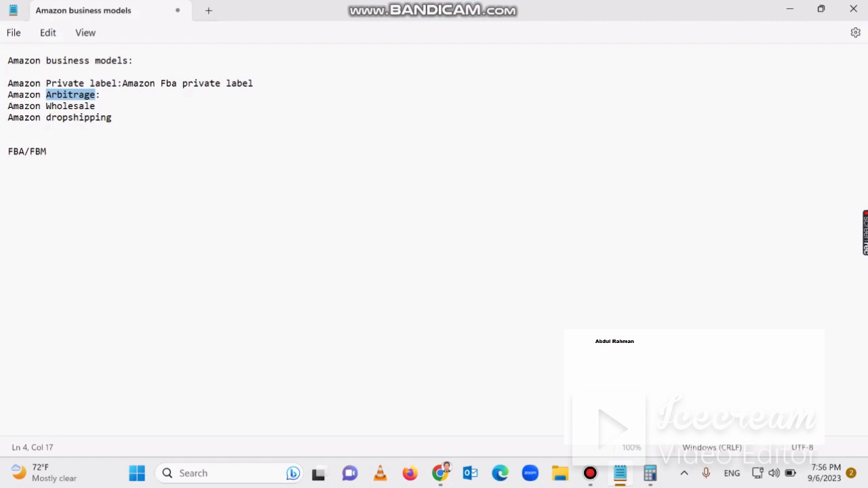
left_click(441, 473)
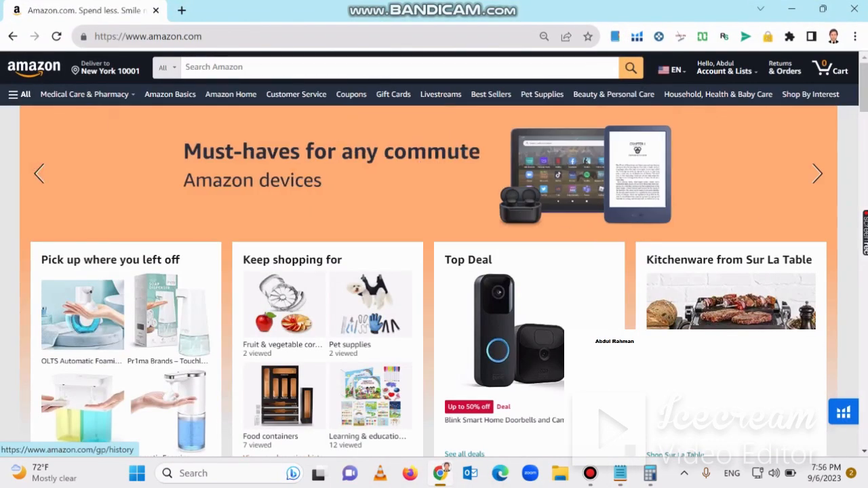
left_click(441, 473)
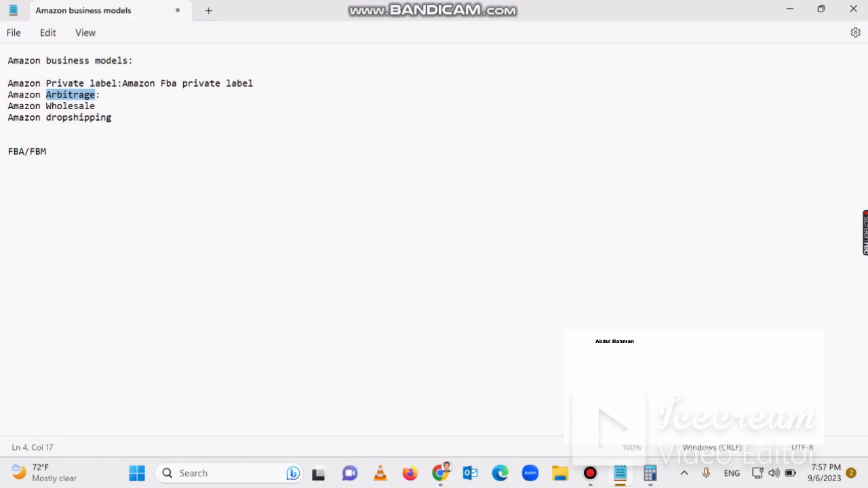
left_click(102, 95)
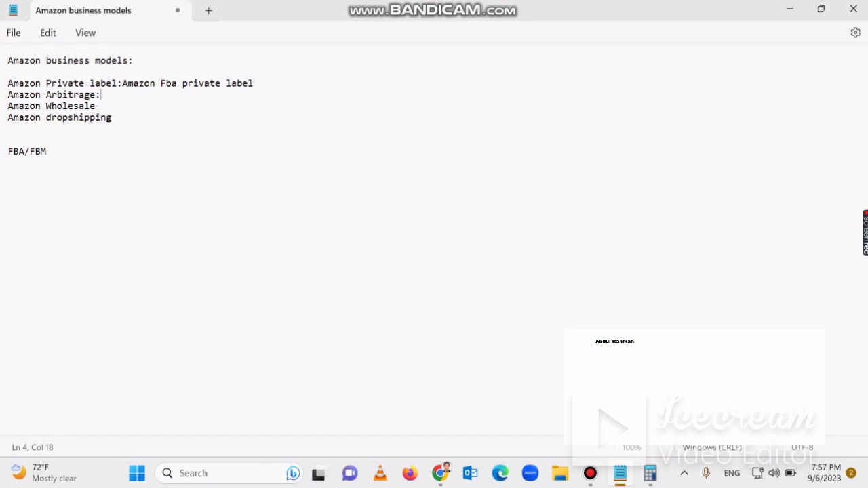
left_click(590, 473)
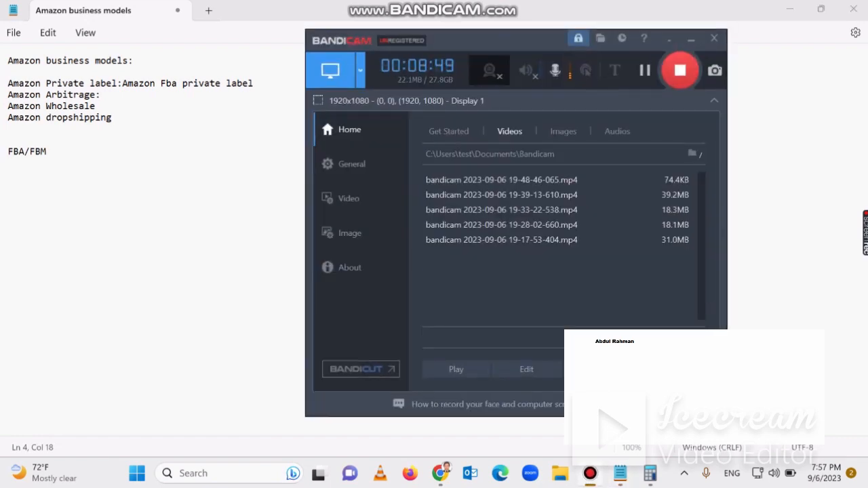
left_click(590, 473)
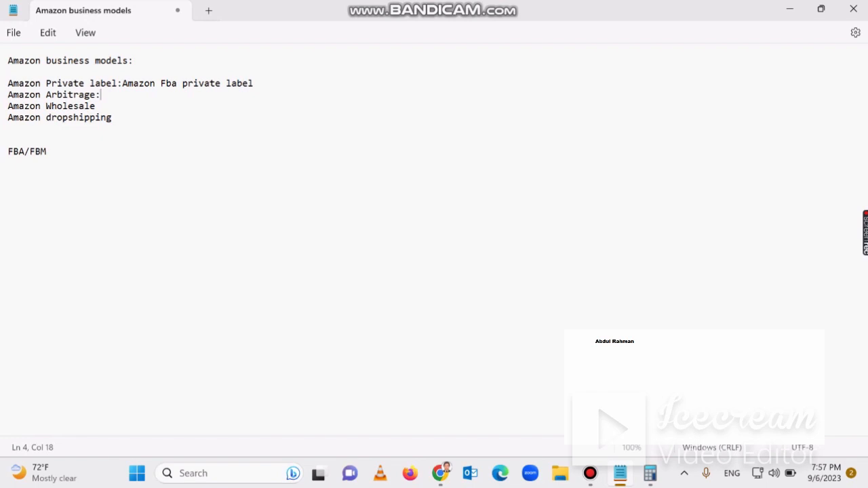
Add "tactical arbitrage and source mougle" after "Amazon Arbitrage:" in the Notepad list
type("t")
key("BackSpace")
type("tactid")
key("BackSpace")
type("cal a")
type("ibtrea")
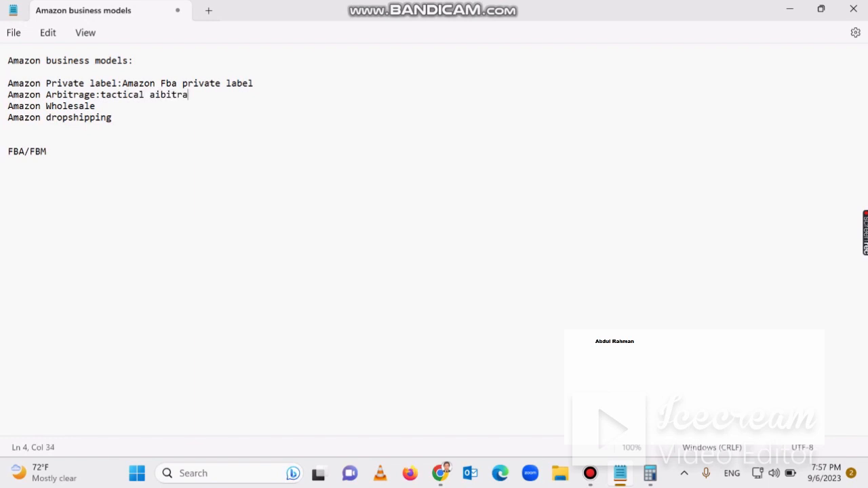
key("BackSpace")
key("BackSpace")
key("BackSpace")
key("BackSpace")
key("BackSpace")
key("BackSpace")
type("rbitag")
key("BackSpace")
type("rage sour")
key("BackSpace")
type("rce mougle")
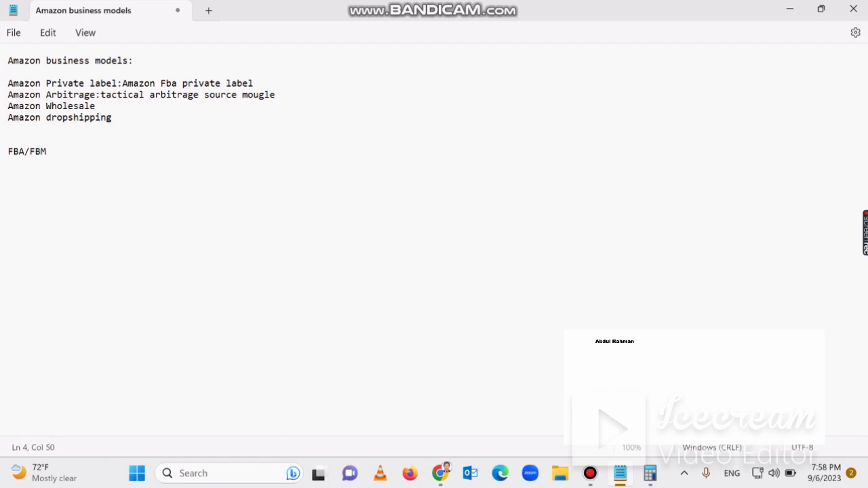
left_click(204, 95)
type("and")
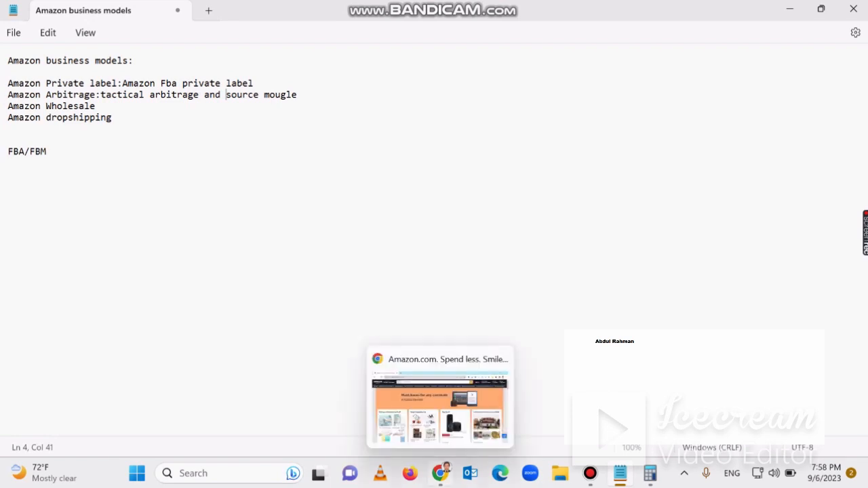
left_click(590, 473)
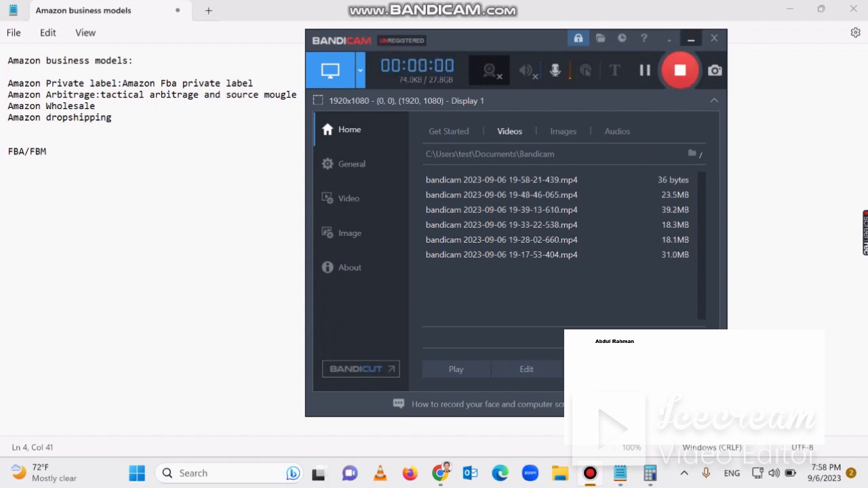
left_click(692, 40)
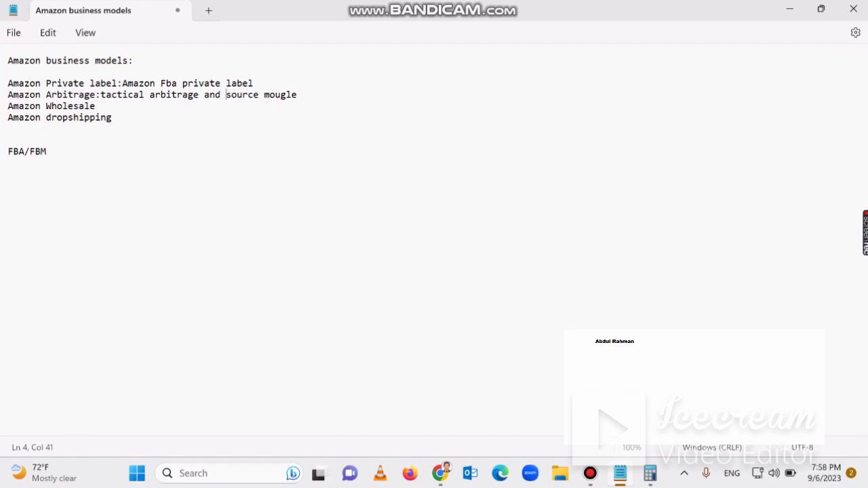
Switch to Chrome and search Amazon for "car charger"
left_click(441, 473)
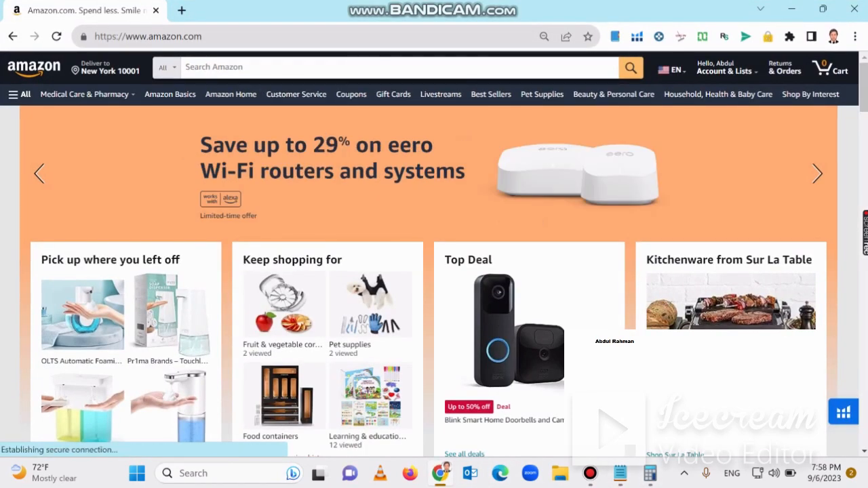
left_click(285, 67)
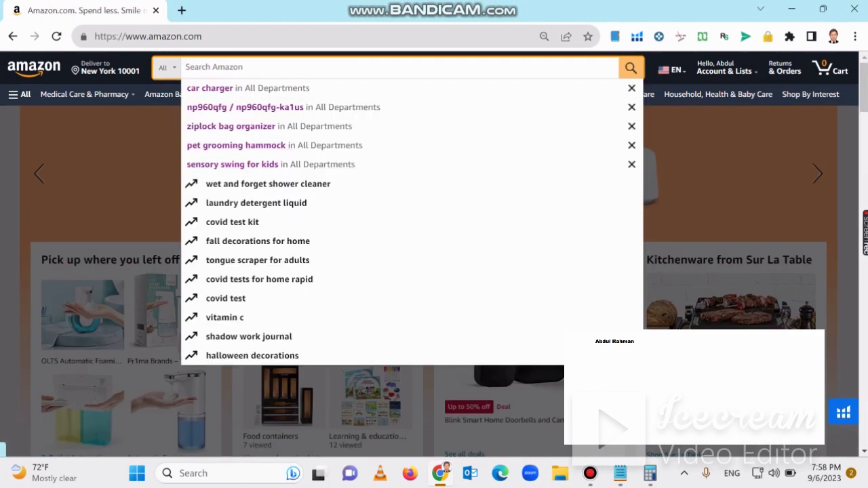
type("car")
key("BackSpace")
key("BackSpace")
key("BackSpace")
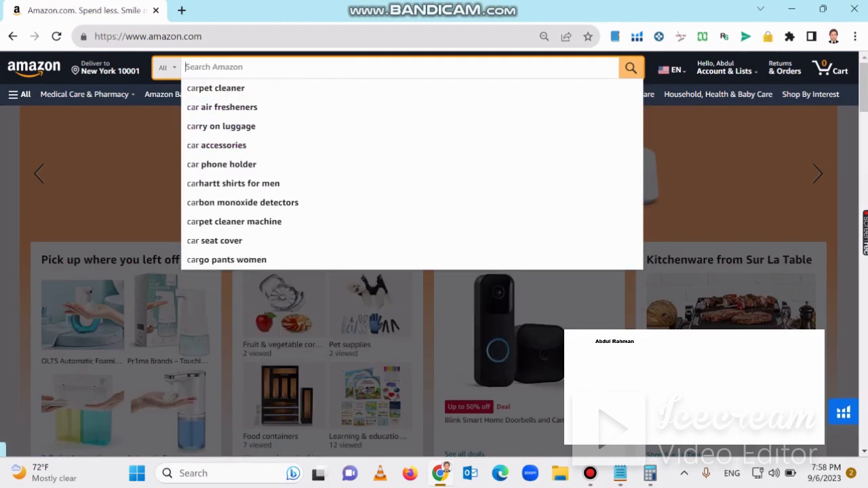
type("car cha")
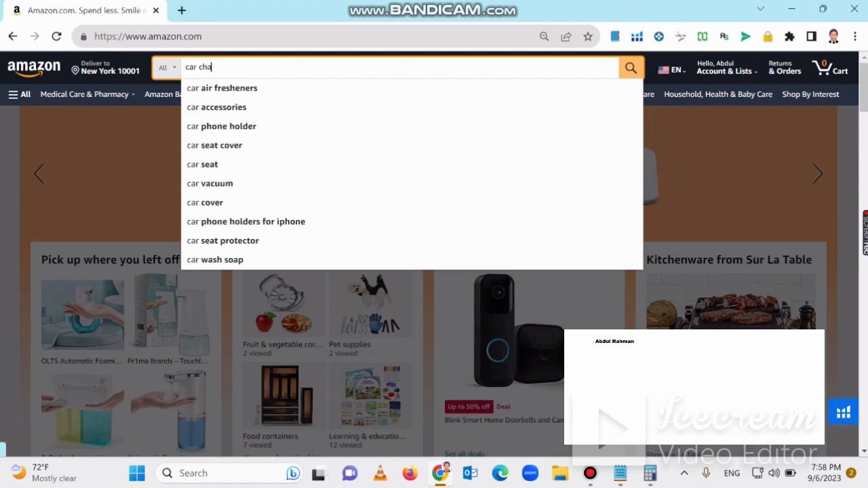
type("rg")
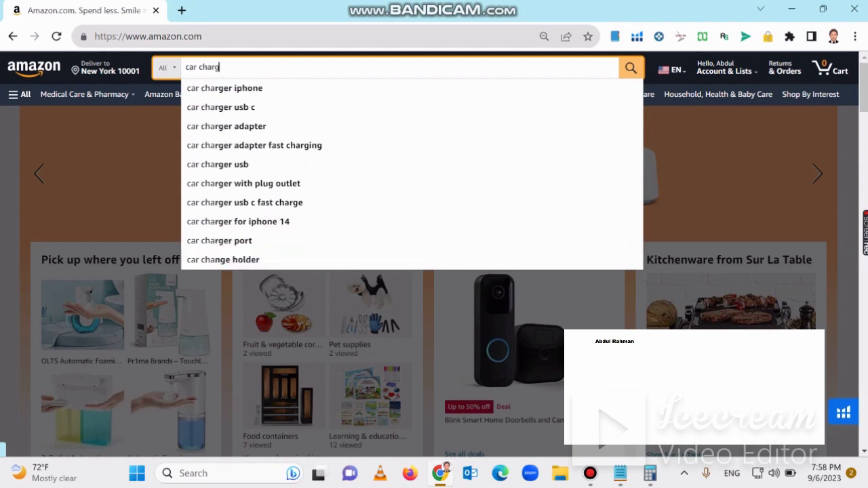
type("er")
key("Return")
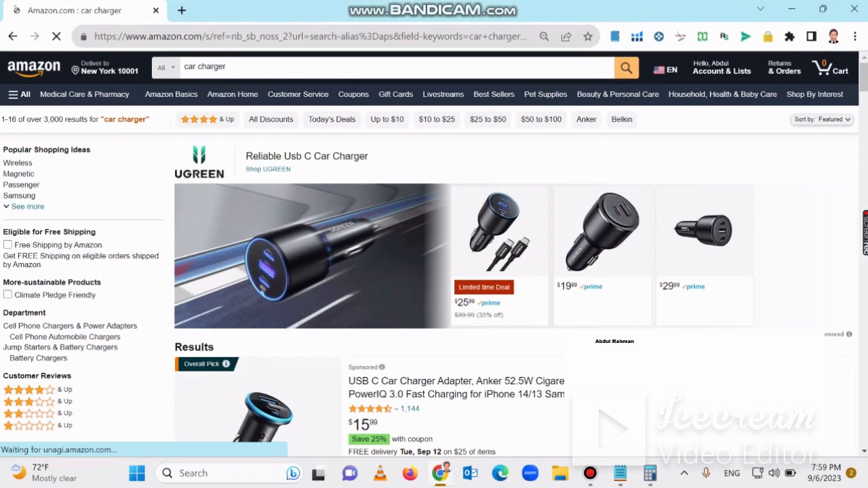
Look over the car charger search results, examining the listings' prices, ratings and FBA seller information
scroll(434, 271, "down", 4)
scroll(435, 271, "up", 4)
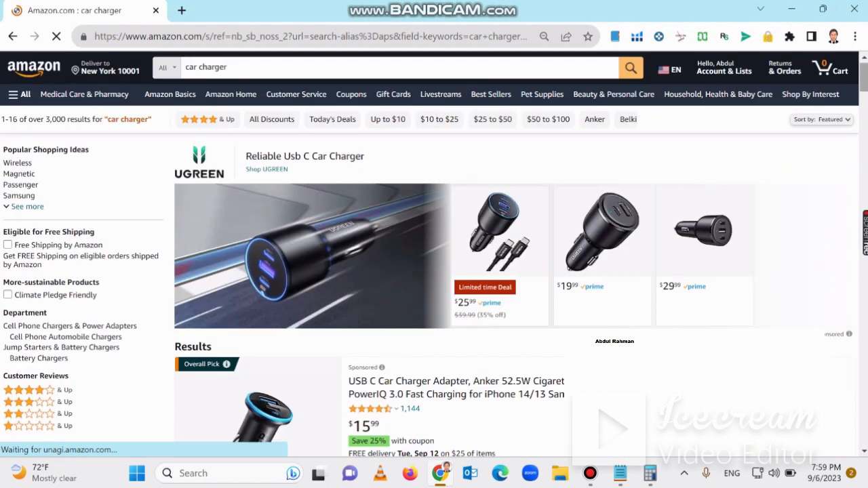
scroll(434, 271, "down", 4)
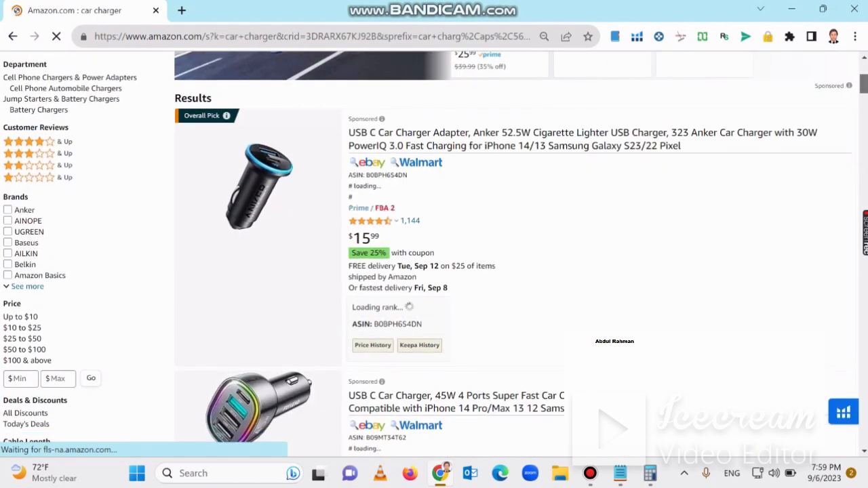
scroll(434, 271, "down", 3)
scroll(434, 271, "down", 6)
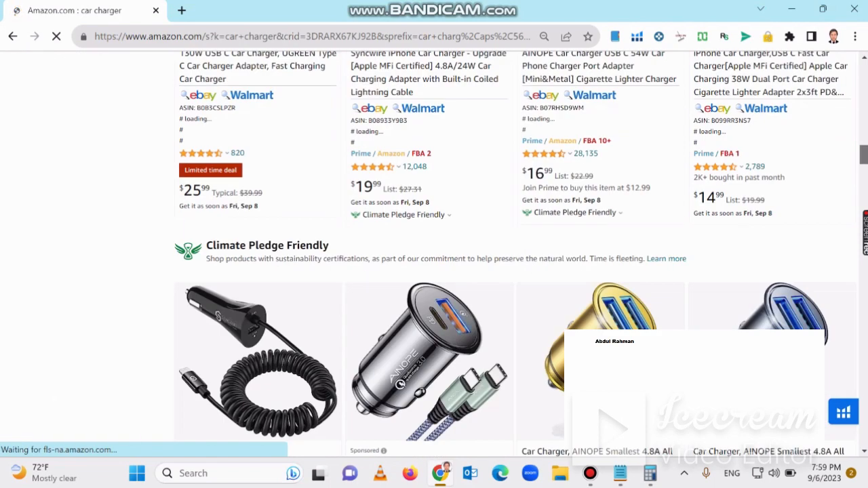
scroll(434, 254, "up", 6)
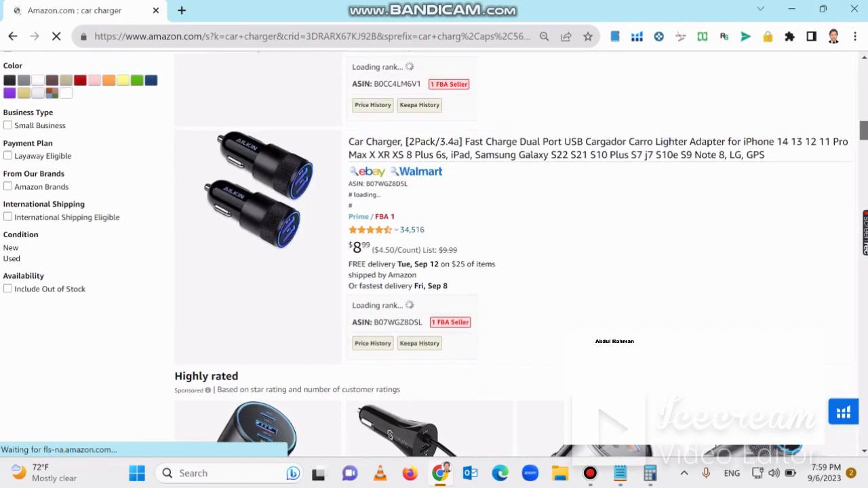
scroll(435, 255, "up", 1)
scroll(434, 254, "up", 8)
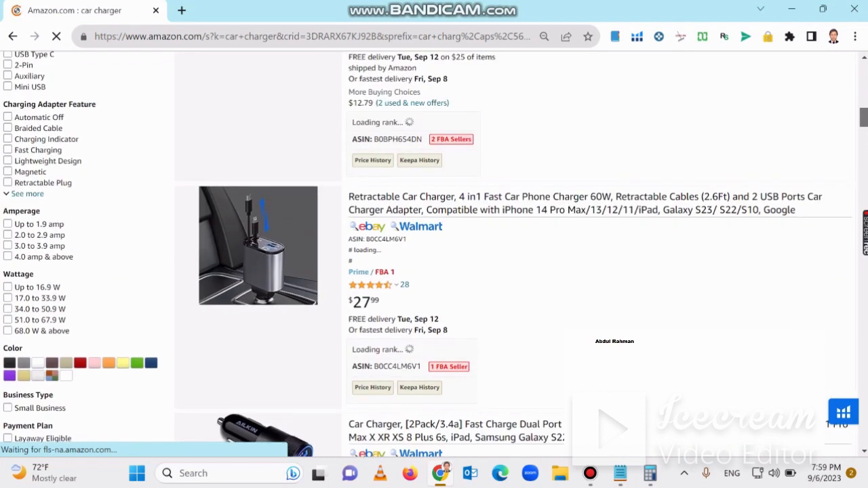
scroll(434, 255, "up", 6)
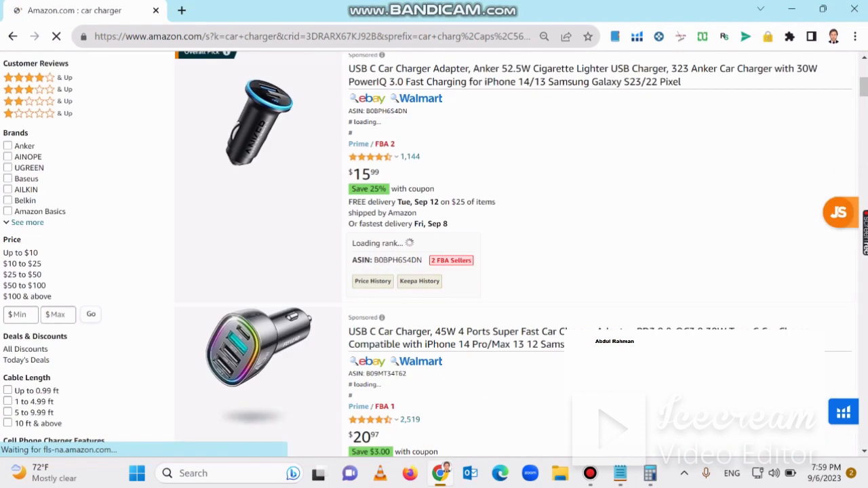
scroll(434, 254, "up", 5)
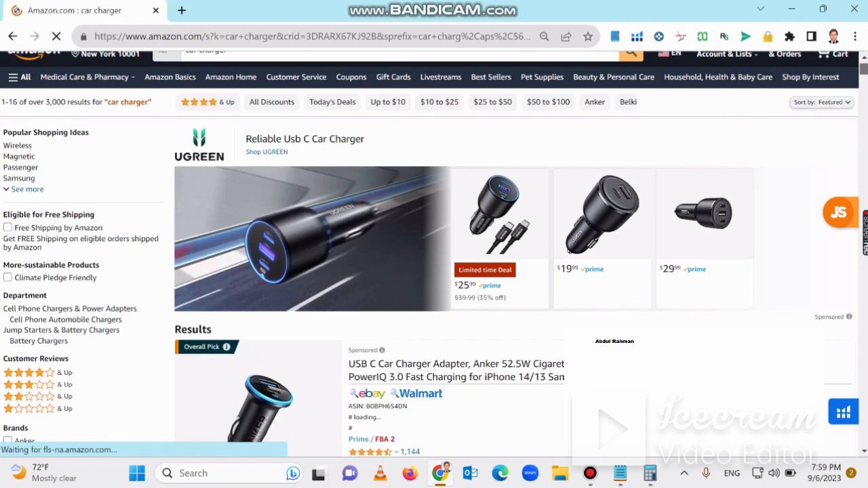
scroll(434, 254, "down", 3)
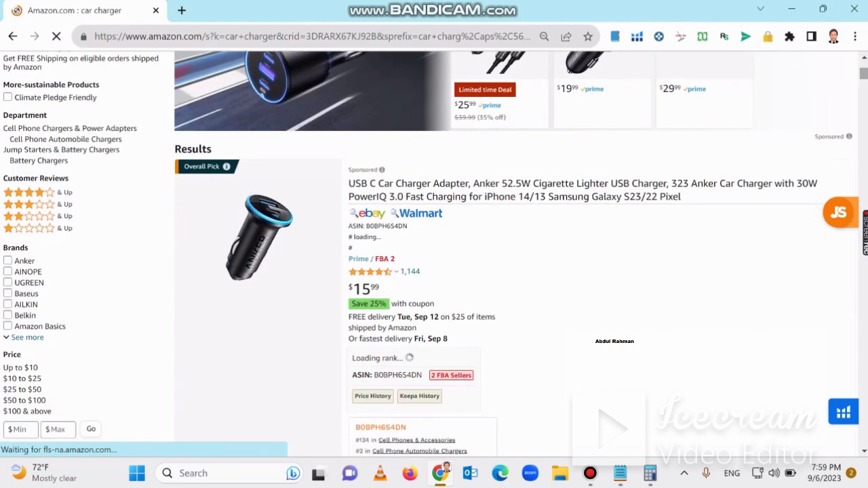
left_click(591, 474)
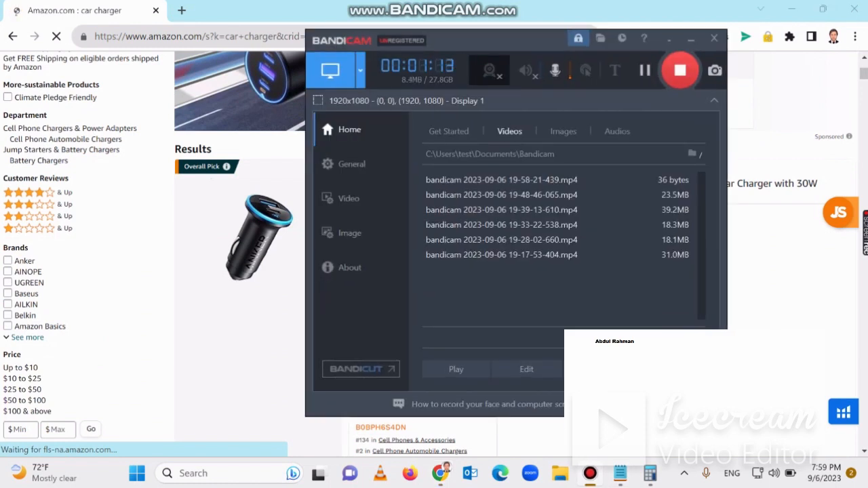
left_click(591, 474)
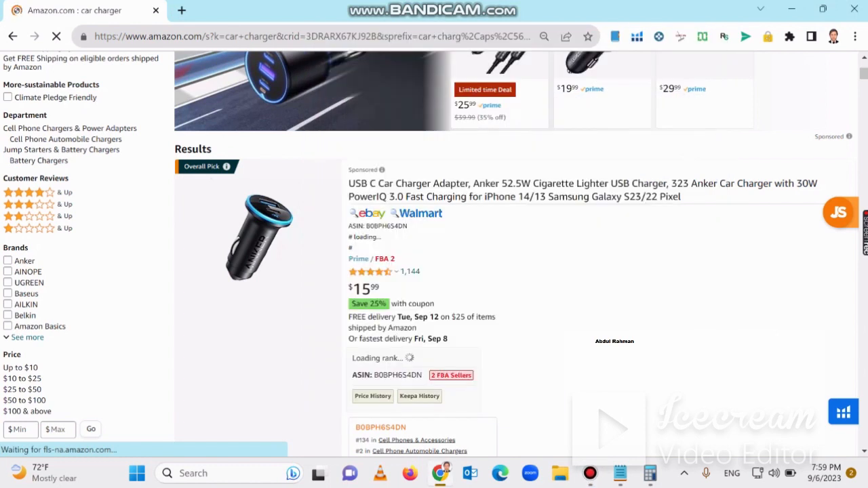
mouse_move(590, 474)
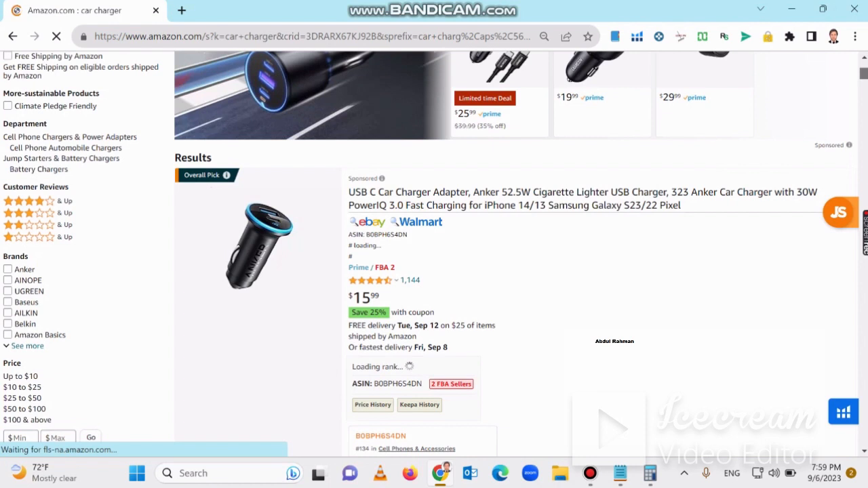
Go through the car charger listings and their sales data, and open the AINOPE Smallest 4.8A All Metal charger priced at $7.99
scroll(434, 251, "down", 3)
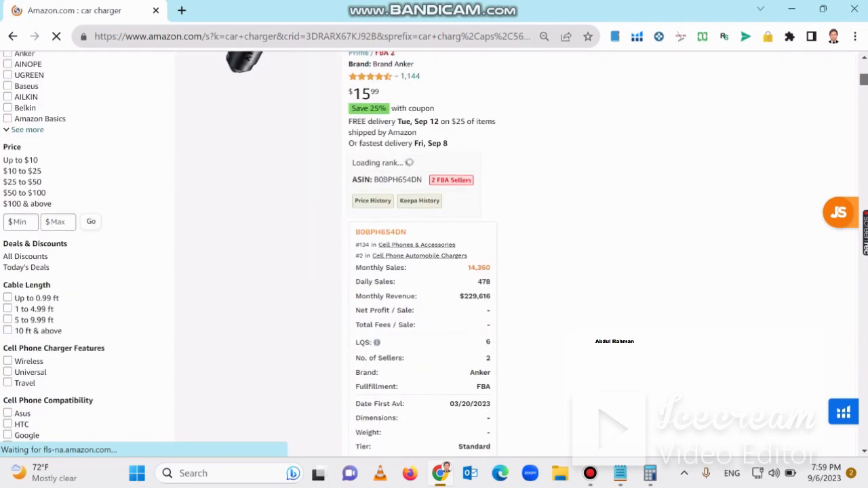
scroll(435, 254, "down", 8)
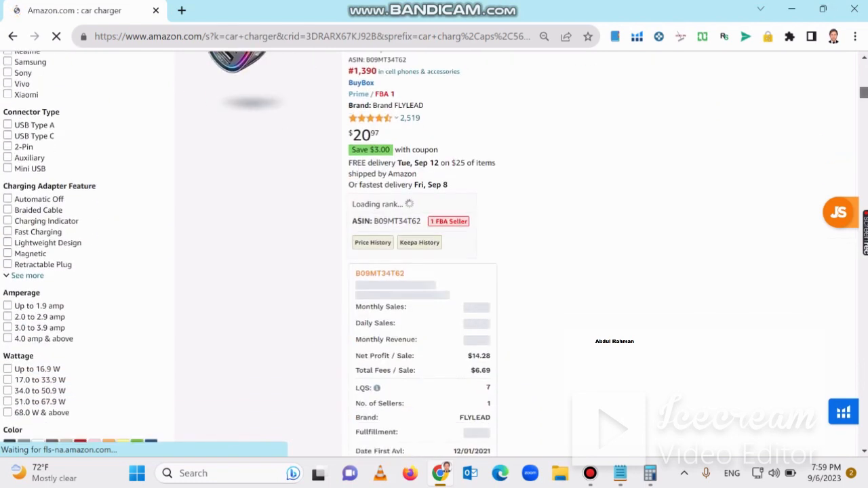
scroll(435, 254, "down", 6)
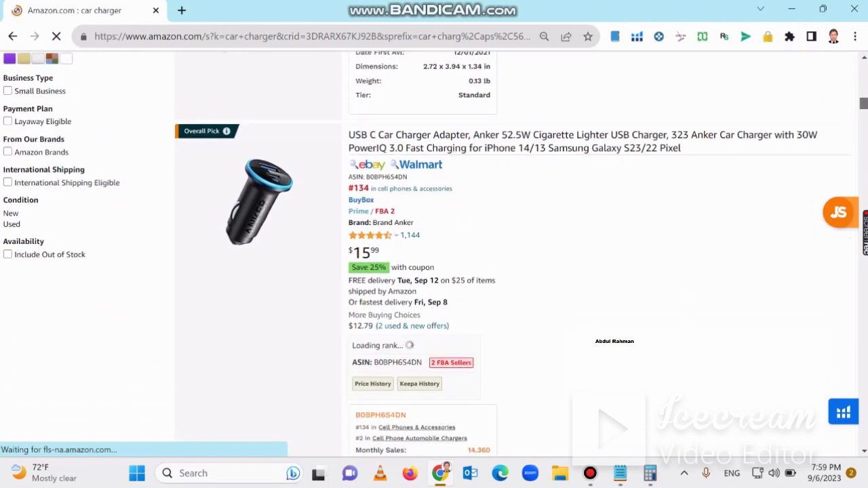
scroll(434, 254, "down", 6)
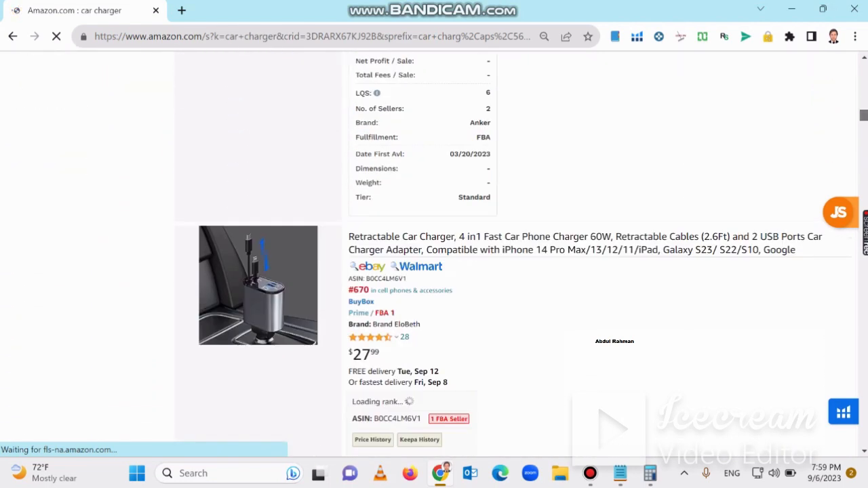
scroll(435, 254, "down", 2)
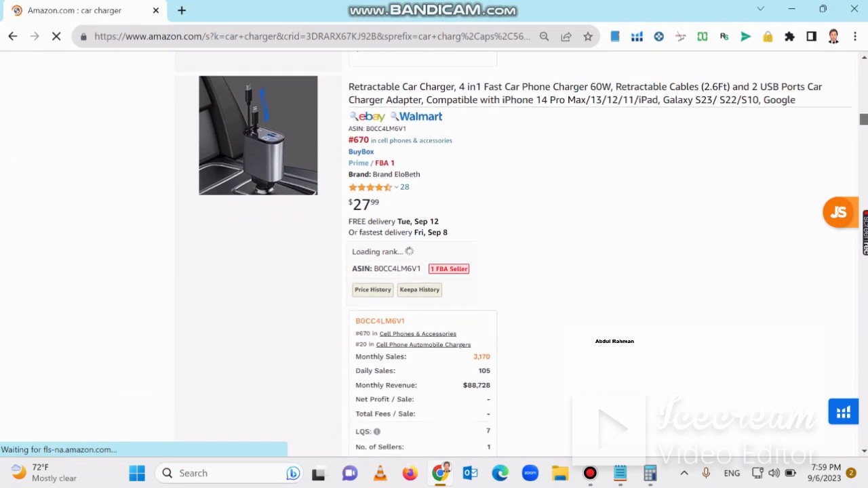
scroll(434, 253, "down", 9)
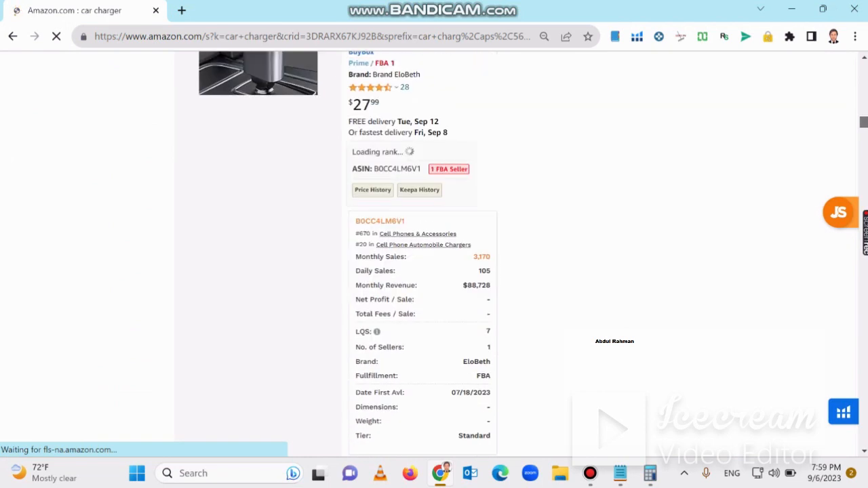
scroll(434, 253, "down", 10)
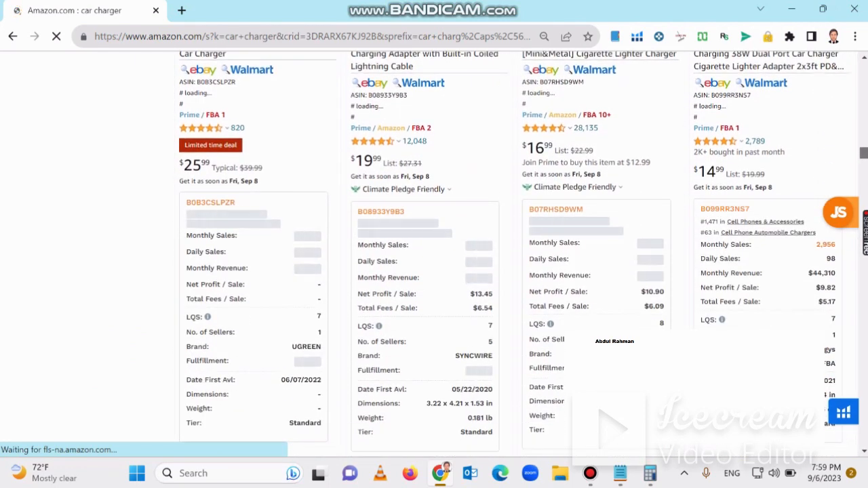
scroll(434, 254, "down", 6)
scroll(434, 254, "down", 10)
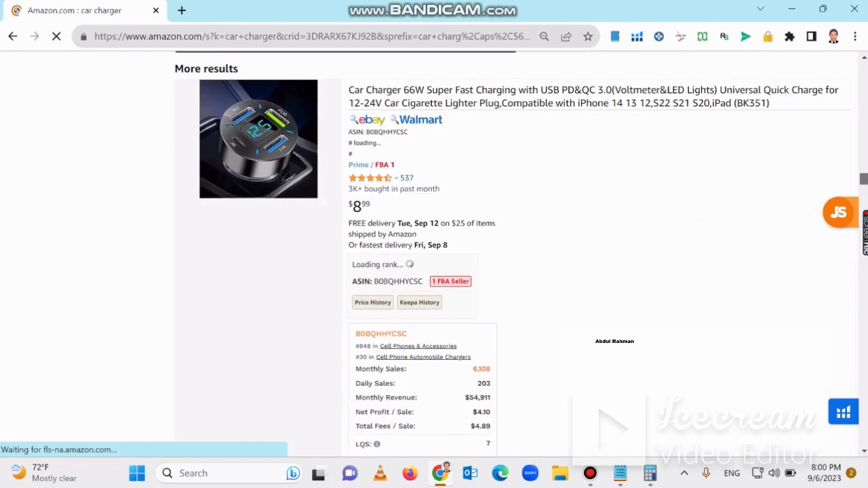
scroll(435, 254, "down", 6)
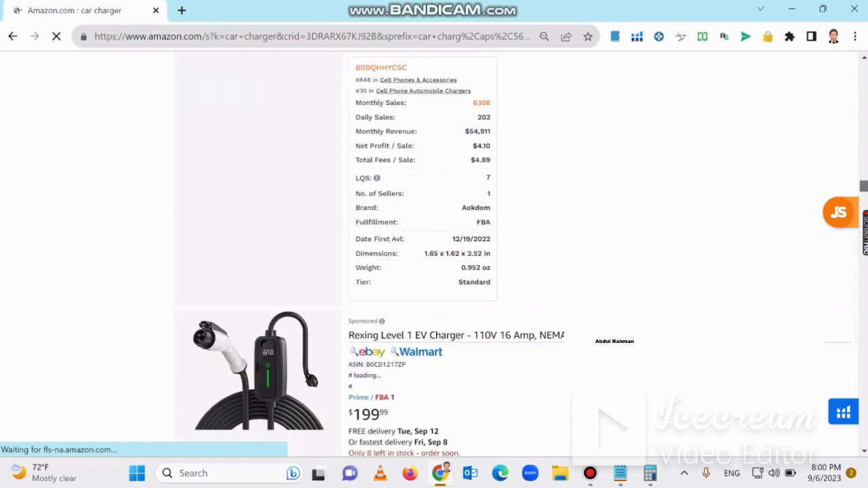
scroll(434, 253, "down", 11)
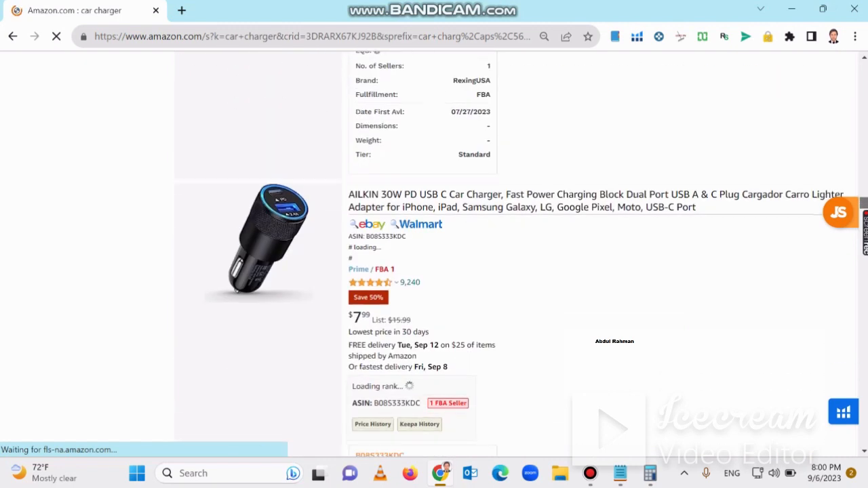
scroll(435, 254, "down", 5)
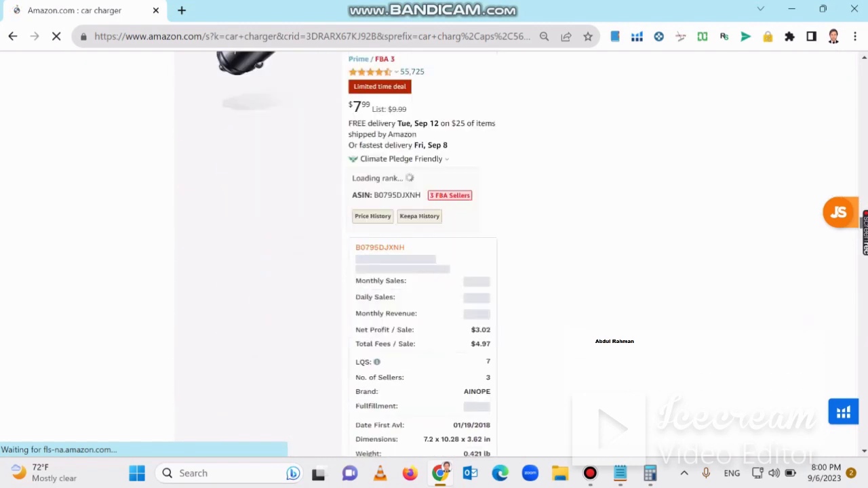
scroll(434, 254, "up", 3)
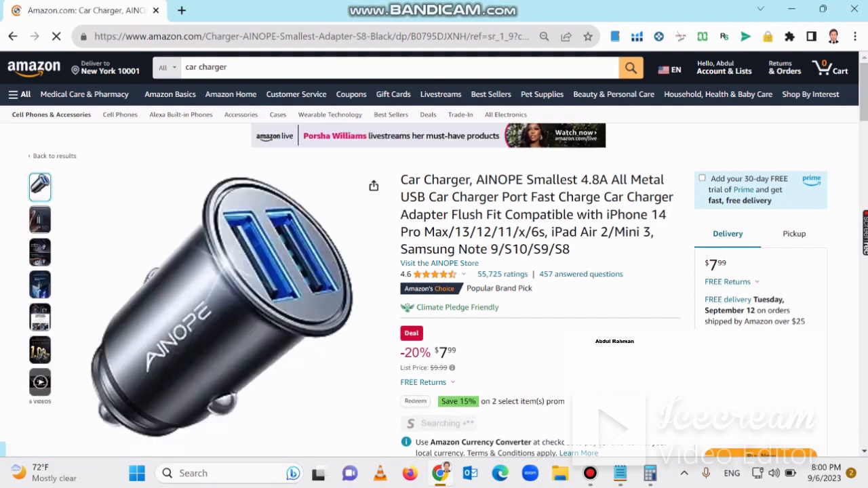
Review the AINOPE charger's product details and open its list of new offers to compare the other sellers' prices
left_click(463, 275)
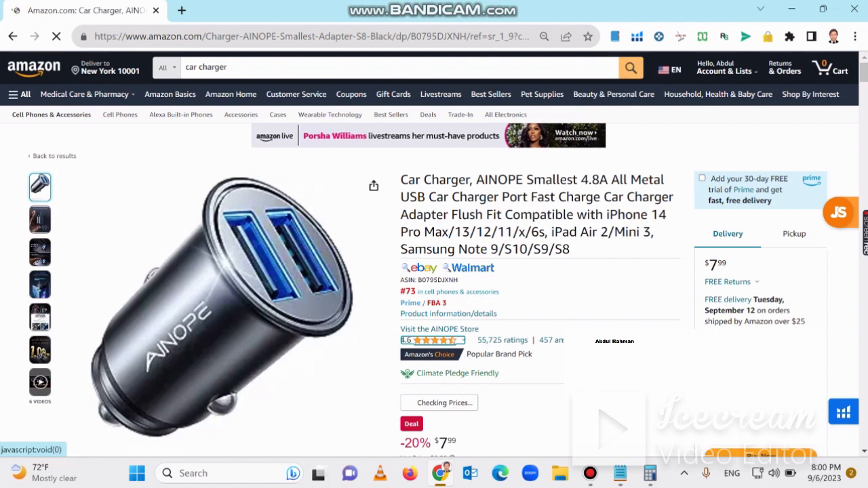
scroll(434, 253, "down", 6)
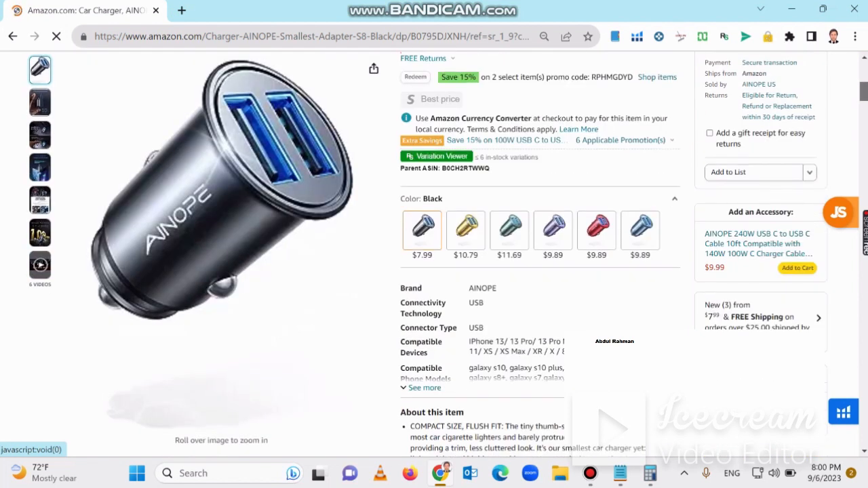
scroll(540, 254, "down", 4)
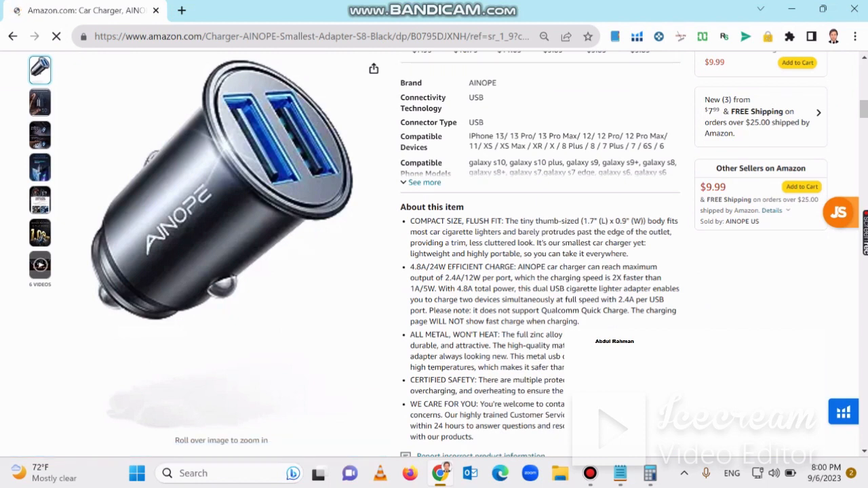
left_click(760, 117)
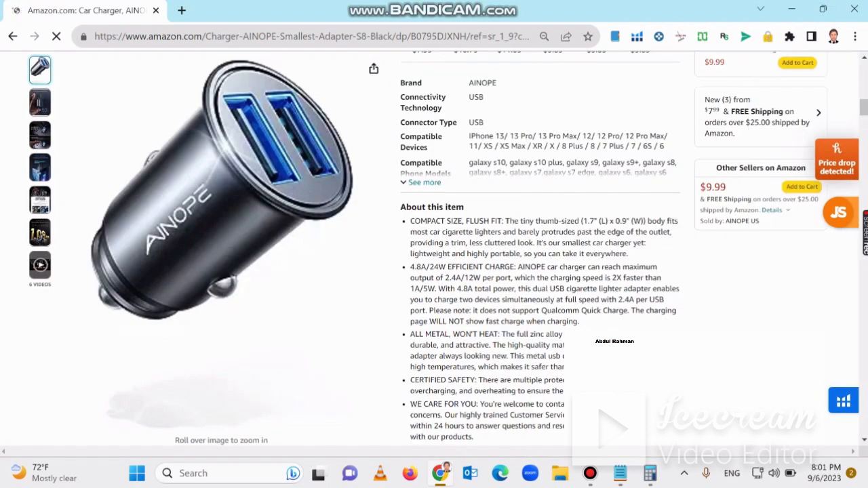
left_click(756, 112)
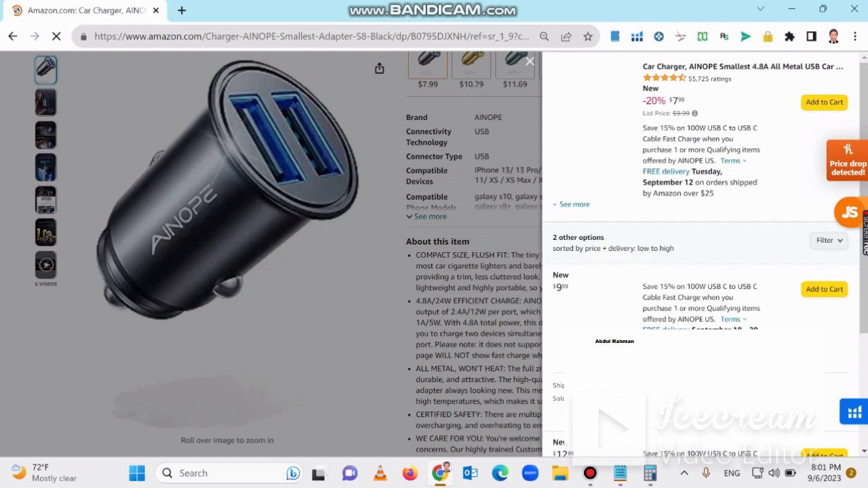
left_click_drag(863, 243, 864, 272)
left_click(659, 318)
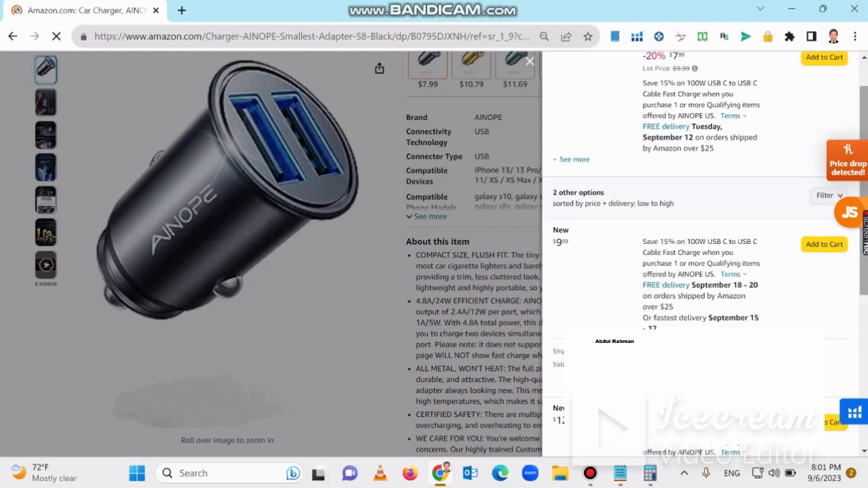
Compare the other sellers' new offers for the AINOPE charger, close the offers list and return to the product title
left_click_drag(864, 275, 863, 237)
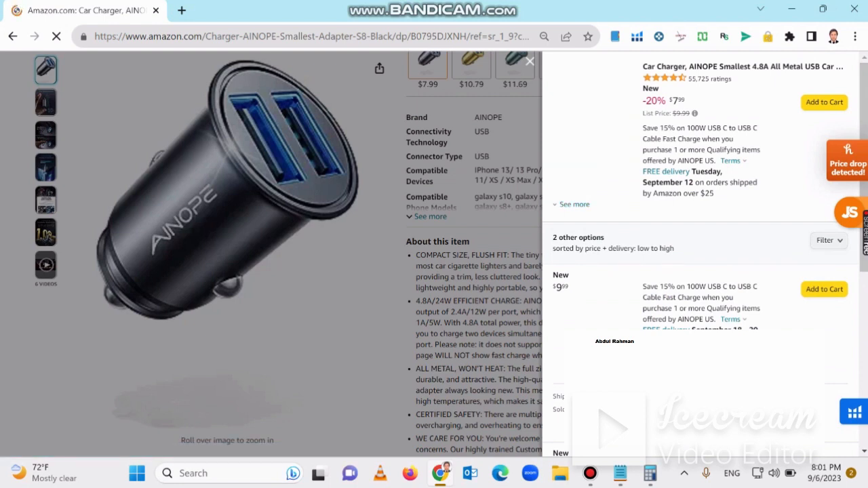
scroll(702, 271, "down", 4)
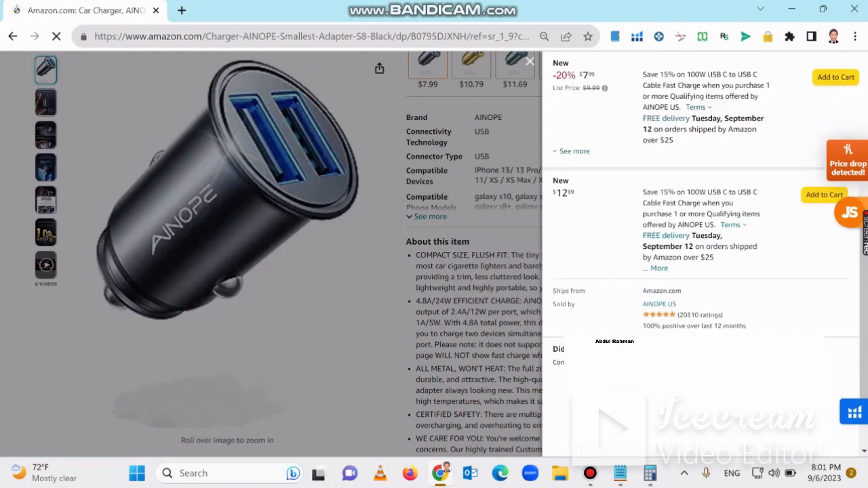
scroll(701, 271, "up", 1)
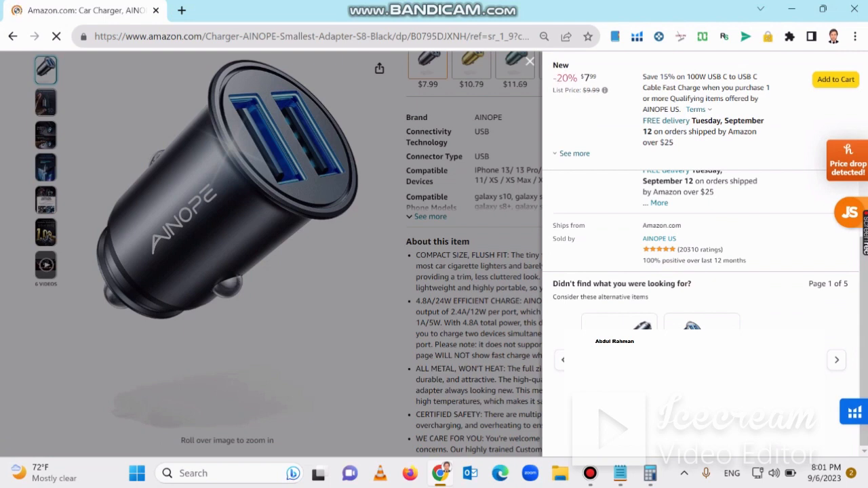
left_click(531, 62)
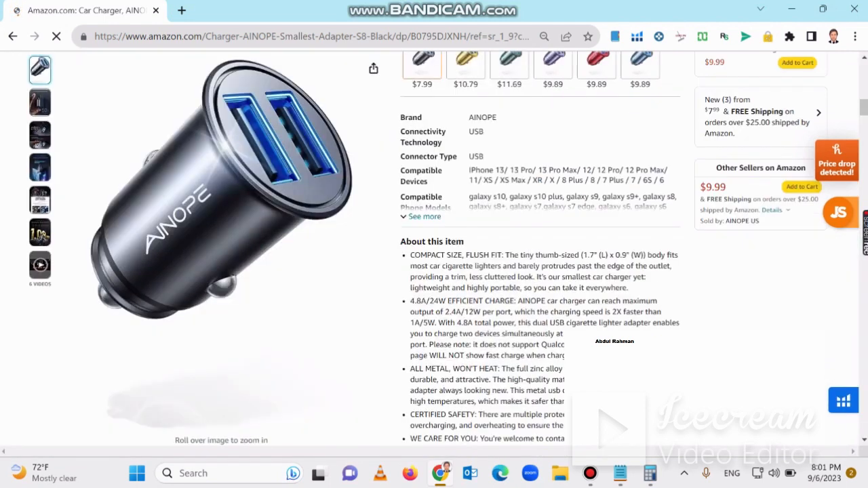
scroll(543, 251, "up", 6)
scroll(434, 251, "up", 3)
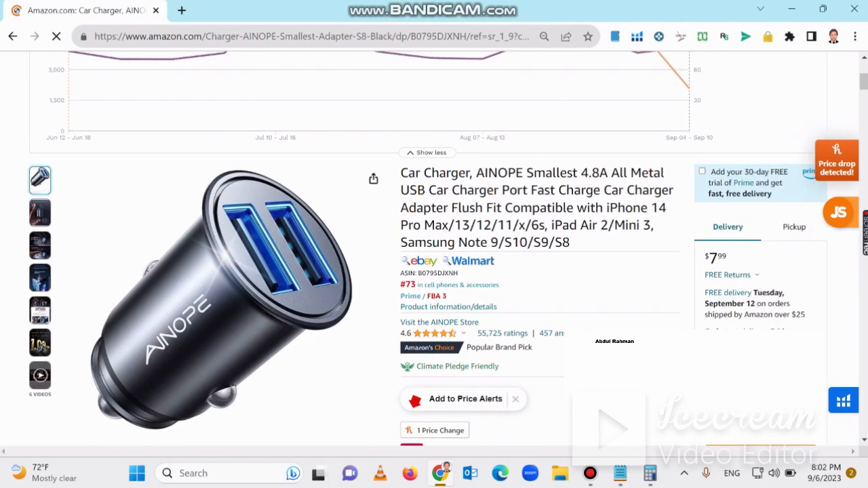
Highlight the full AINOPE charger title and examine the product's sales figures and trend chart
mouse_move(401, 173)
left_mouse_down()
mouse_move(606, 191)
mouse_move(598, 226)
mouse_move(570, 243)
left_mouse_up()
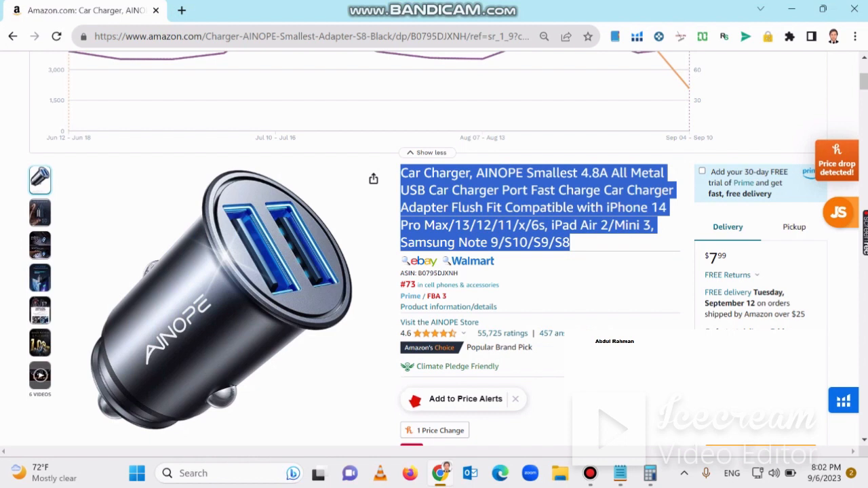
scroll(434, 271, "down", 1)
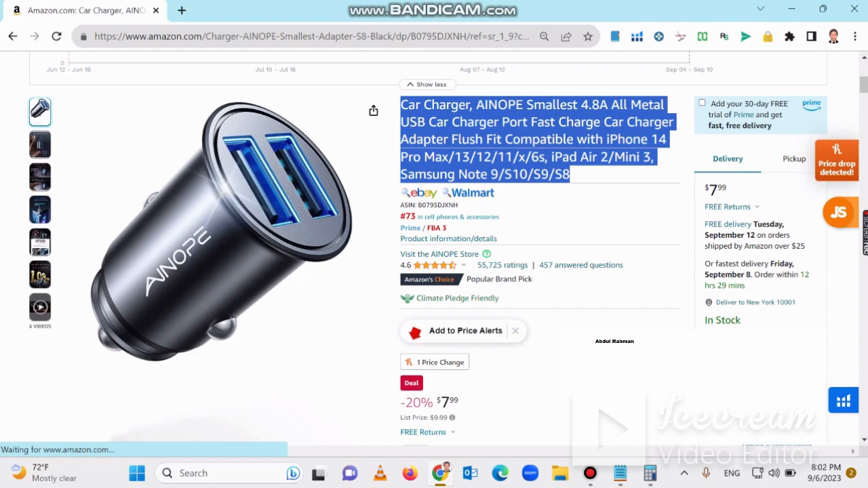
scroll(360, 261, "up", 2)
scroll(428, 258, "up", 1)
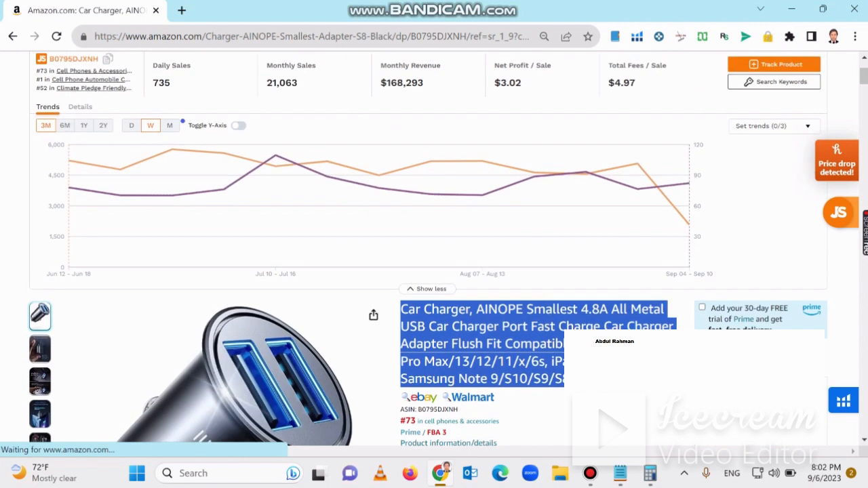
scroll(428, 257, "down", 2)
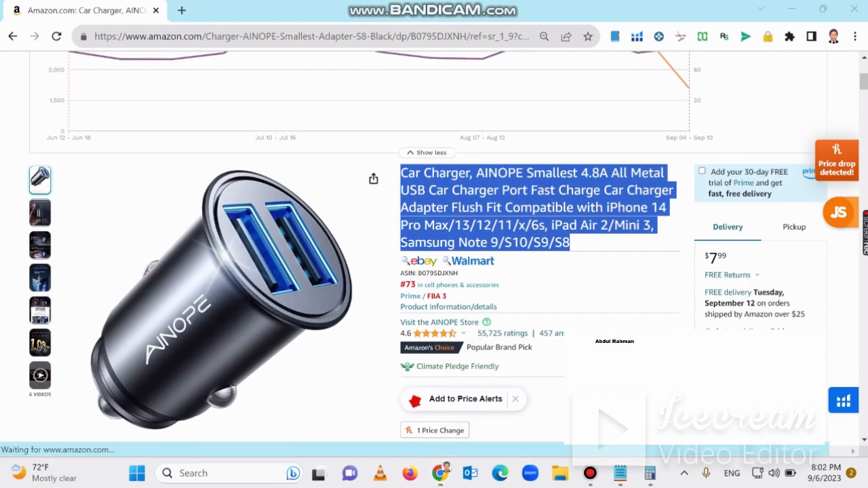
Switch to Calculator, work out 70 × 3 and minimize the calculator
left_click(650, 473)
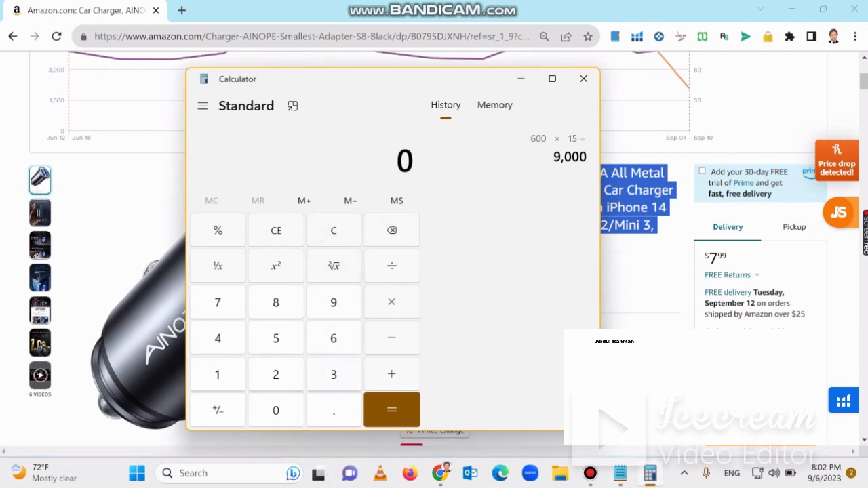
left_click_drag(369, 81, 386, 37)
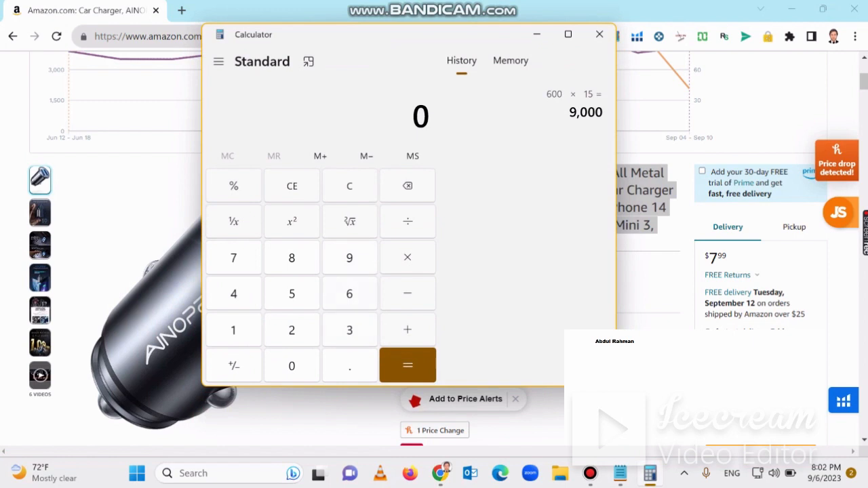
type("70")
type("*3")
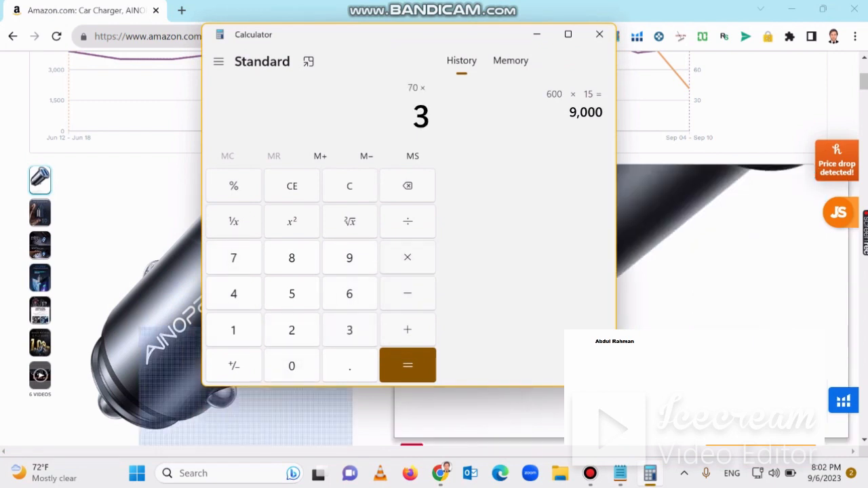
key("Return")
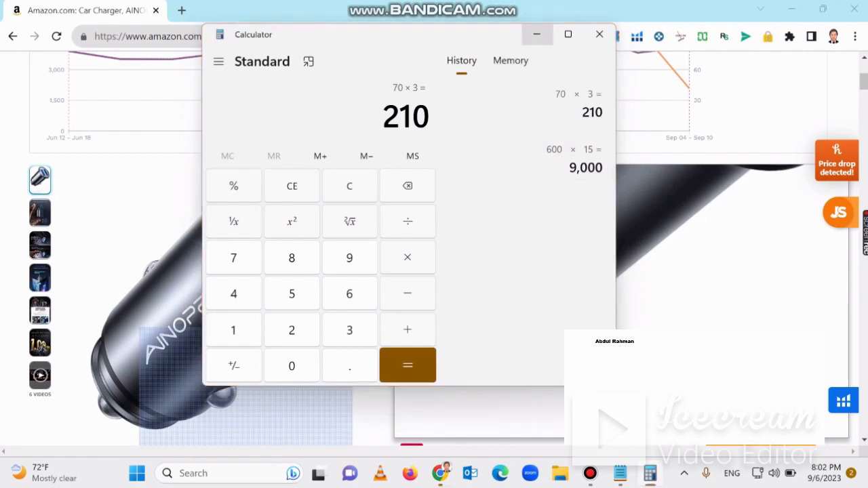
left_click(536, 34)
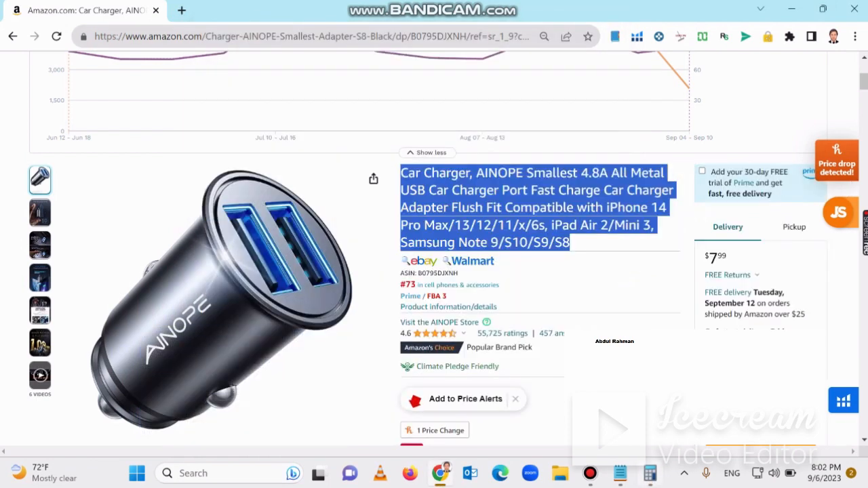
Recheck the 70 × 3 calculation, and close both Calculator and the Chrome window to return to the notes
left_click(650, 473)
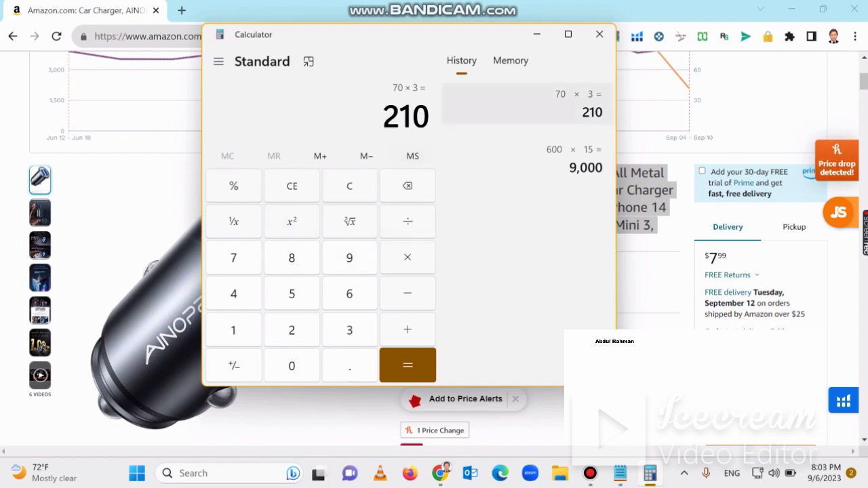
left_click(600, 34)
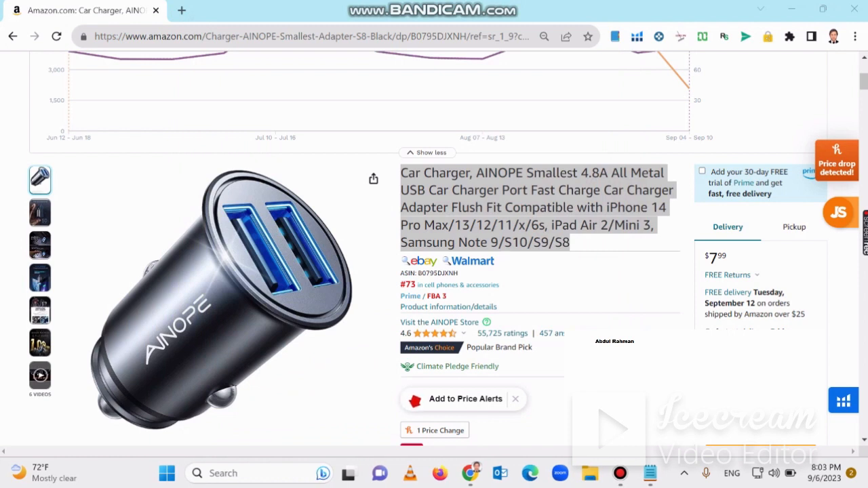
left_click(854, 9)
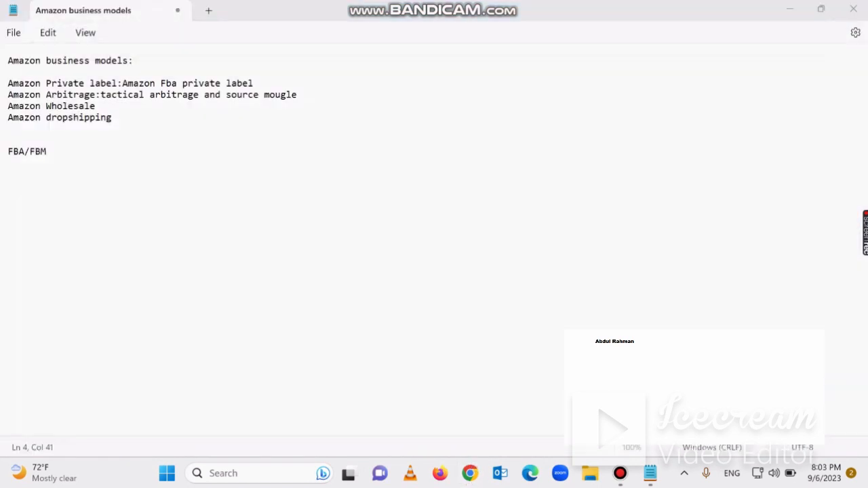
Highlight the "tactical arbitrage and source mougle" note, and add a colon after "Amazon Wholesale"
left_click_drag(297, 95, 100, 95)
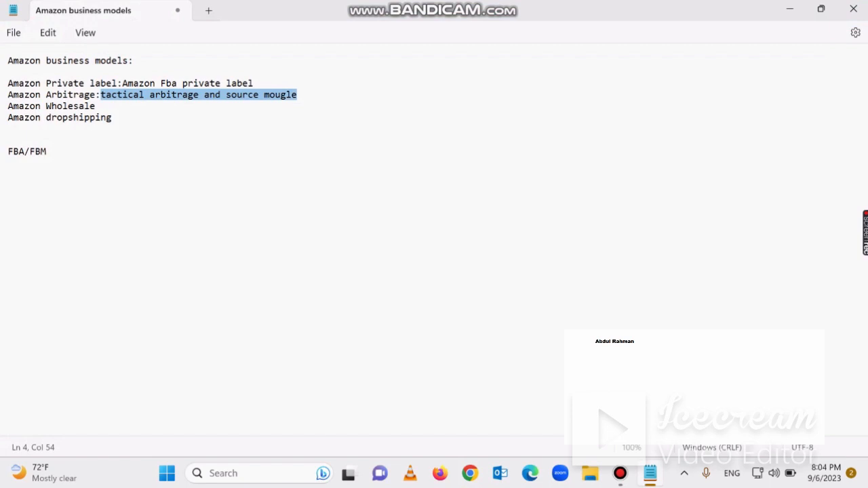
left_click(96, 107)
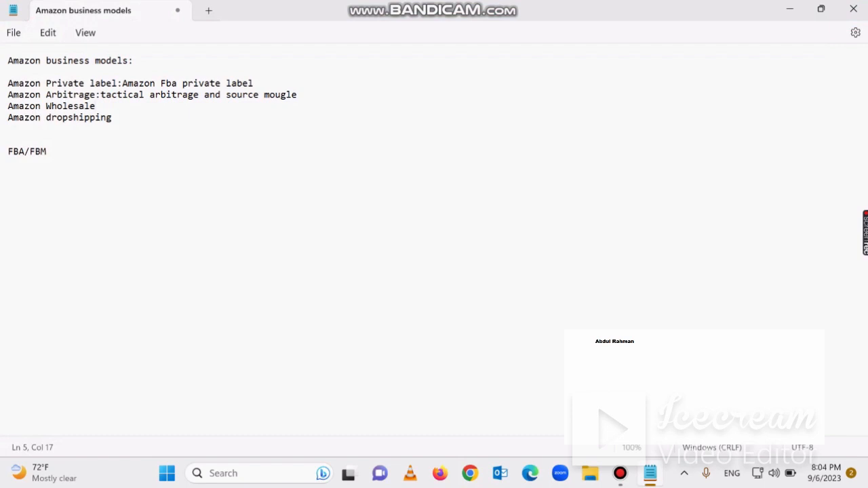
type(":")
left_click(620, 474)
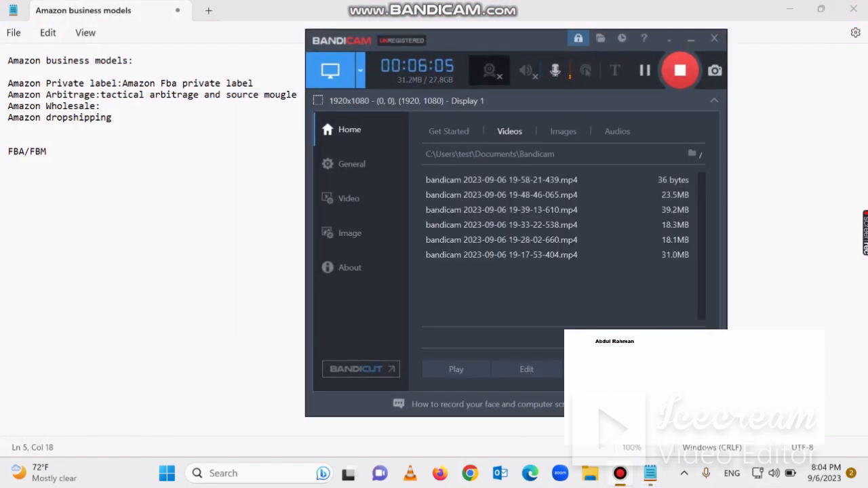
left_click(620, 474)
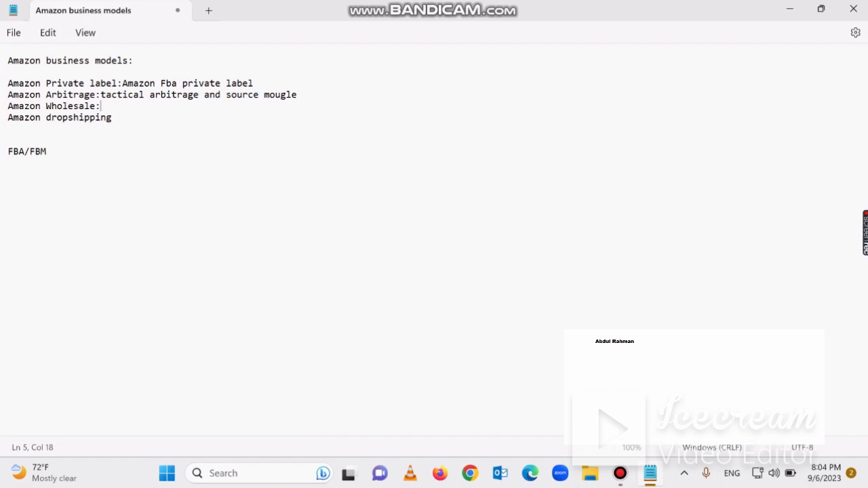
Highlight the Amazon Arbitrage and Amazon Wholesale entries in turn, and place the cursor after the Wholesale colon
left_click_drag(9, 95, 89, 95)
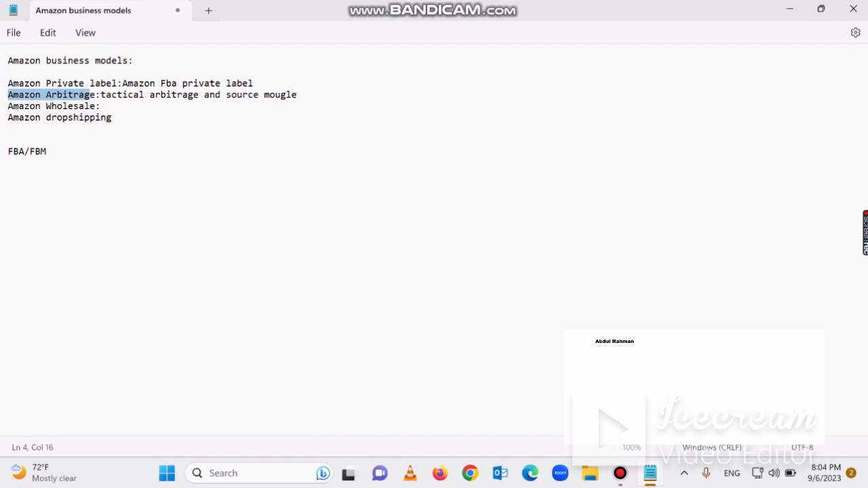
left_click(5, 107)
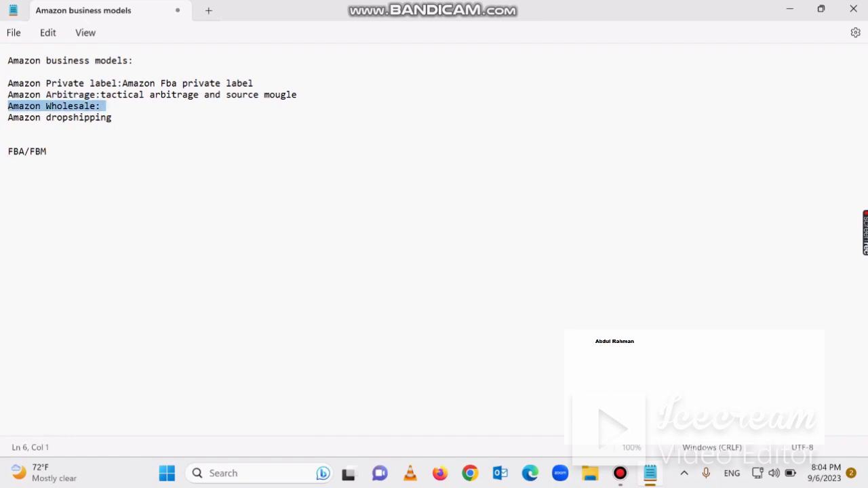
left_click(101, 106)
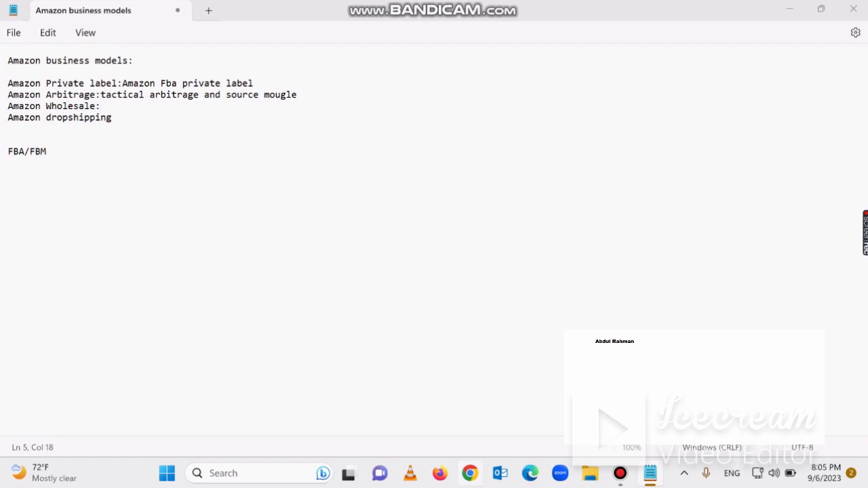
Switch to Chrome, open the Amazon website and search it for "water glass"
left_click(470, 473)
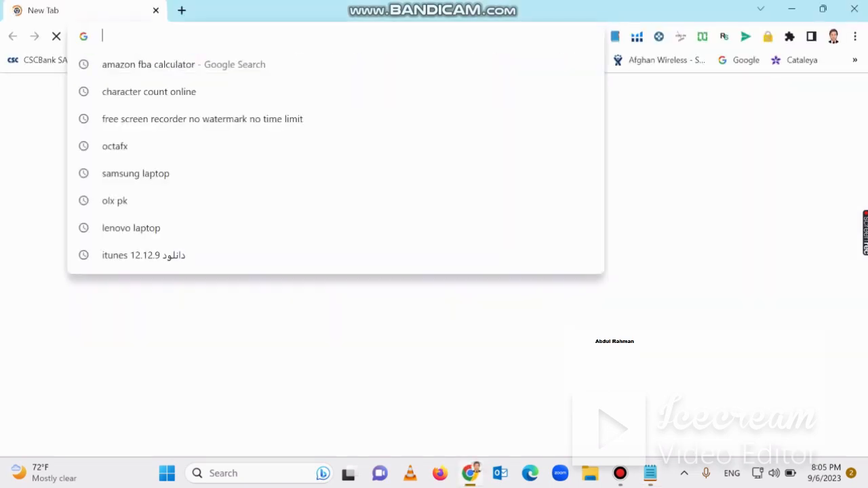
type("am")
key("Return")
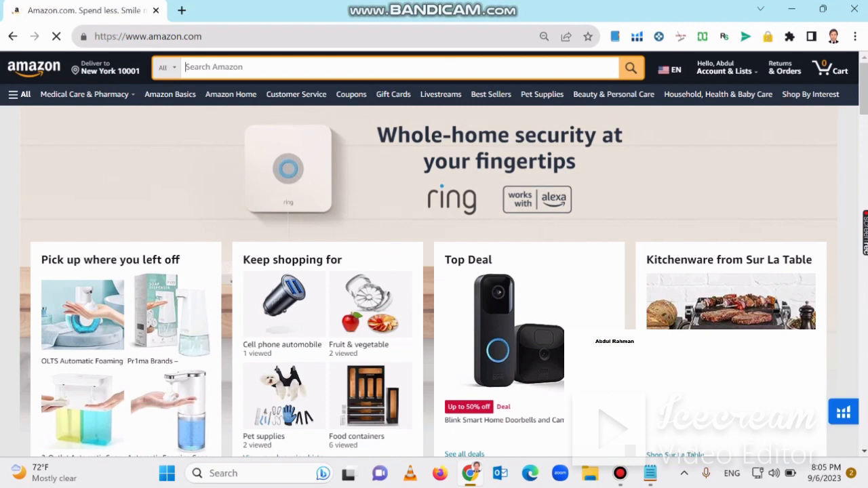
type("wa")
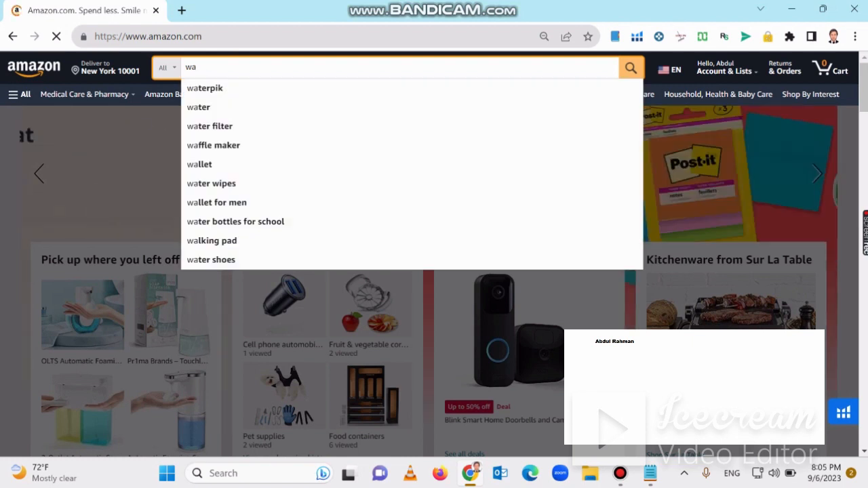
type("er")
key("BackSpace")
key("BackSpace")
type("te")
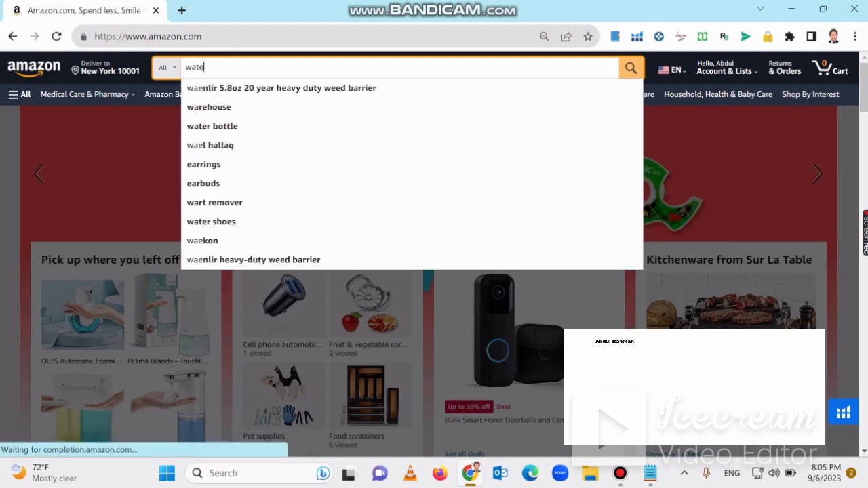
type("r glass")
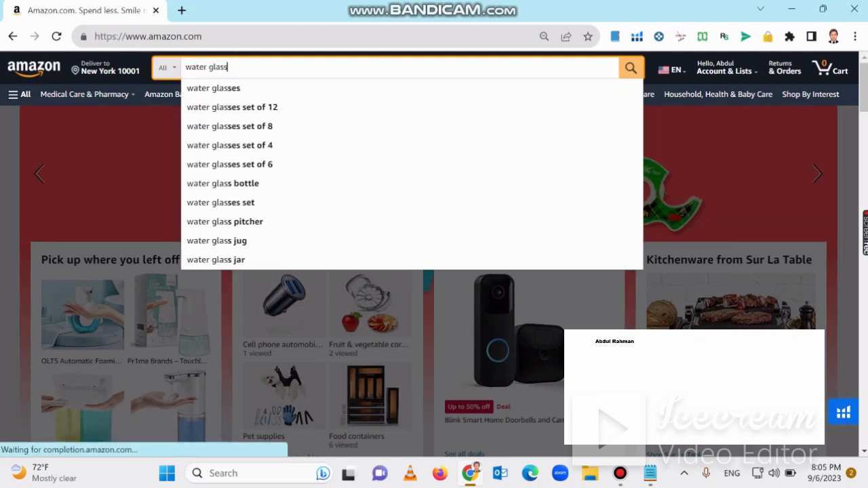
key("Return")
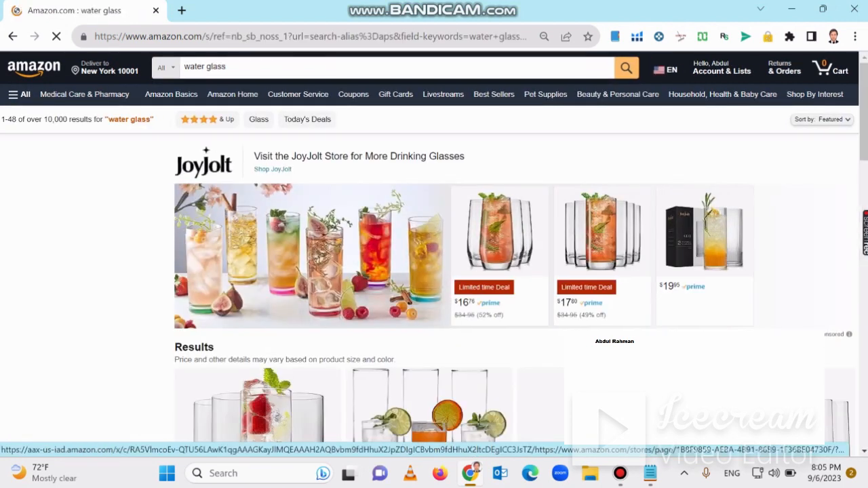
Browse the "water glass" results and highlight the number of sellers in the data for the LEMONSODA Premium Highball Glass Set
scroll(434, 251, "down", 3)
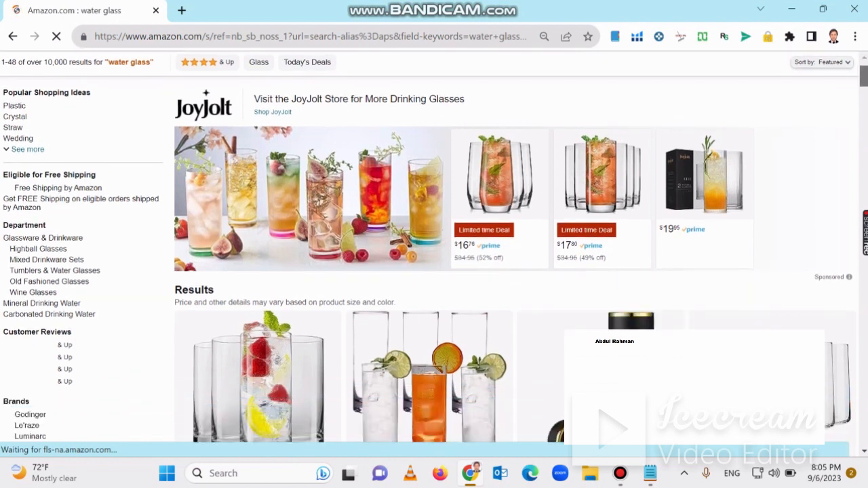
scroll(435, 251, "down", 1)
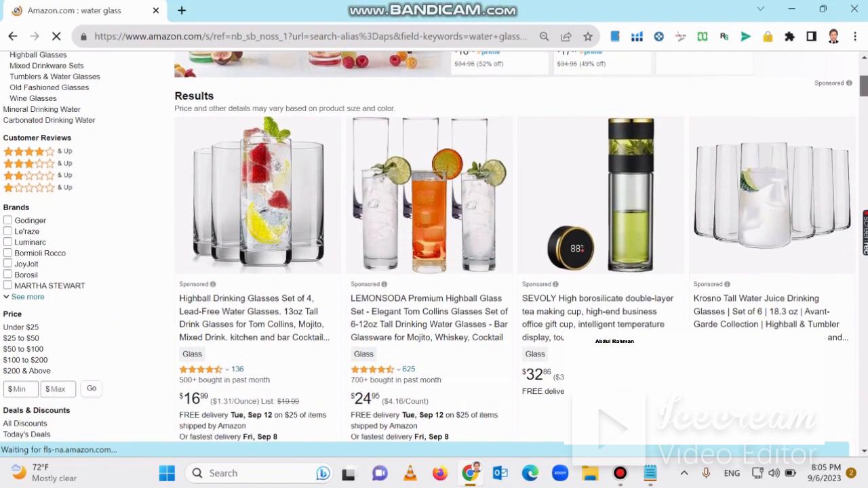
scroll(434, 251, "down", 3)
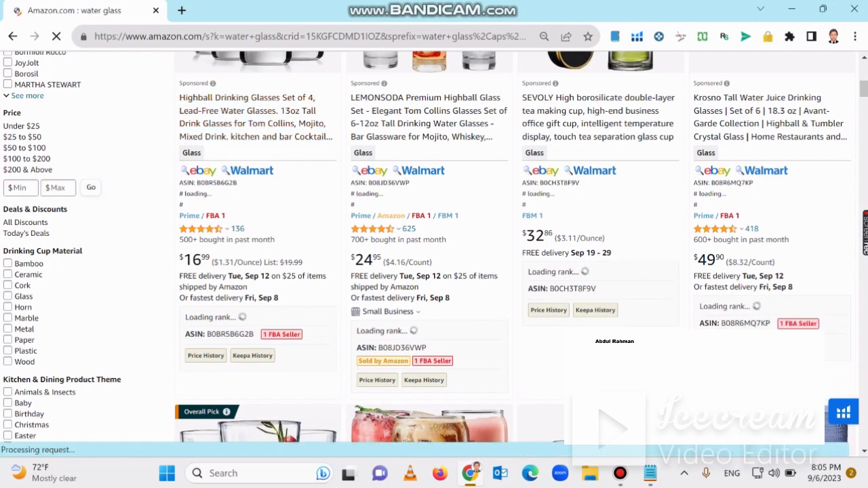
scroll(258, 204, "up", 3)
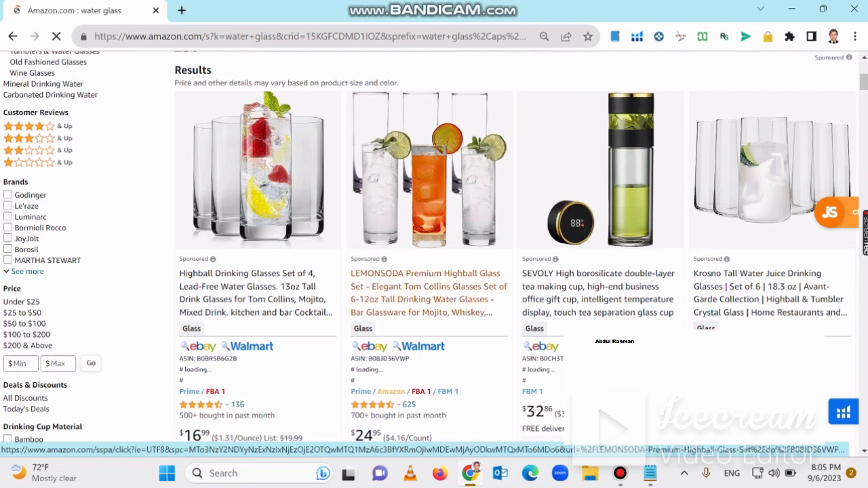
scroll(427, 285, "down", 5)
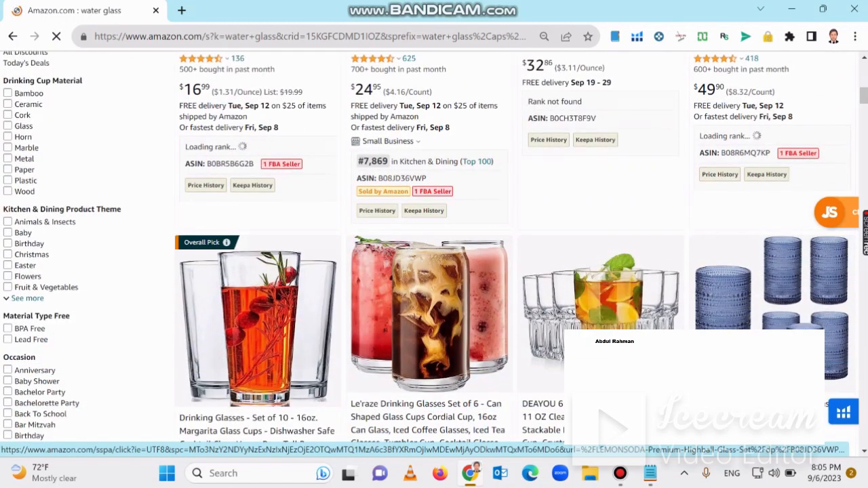
scroll(428, 285, "up", 10)
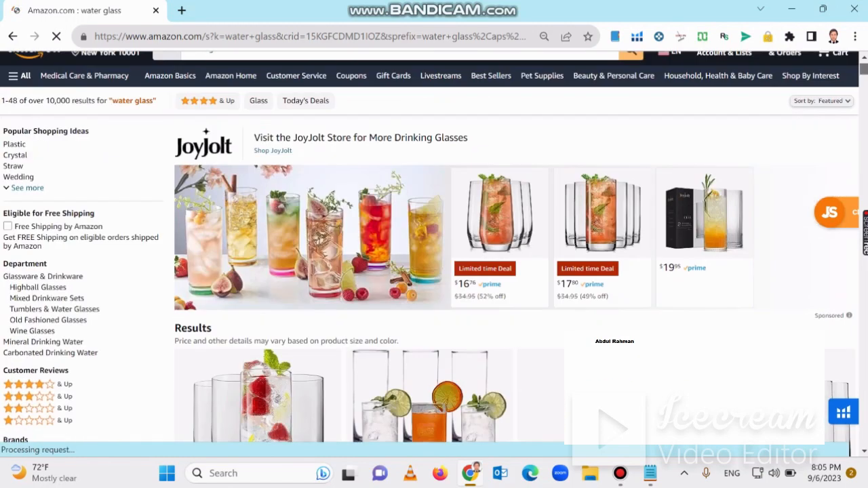
scroll(428, 285, "down", 4)
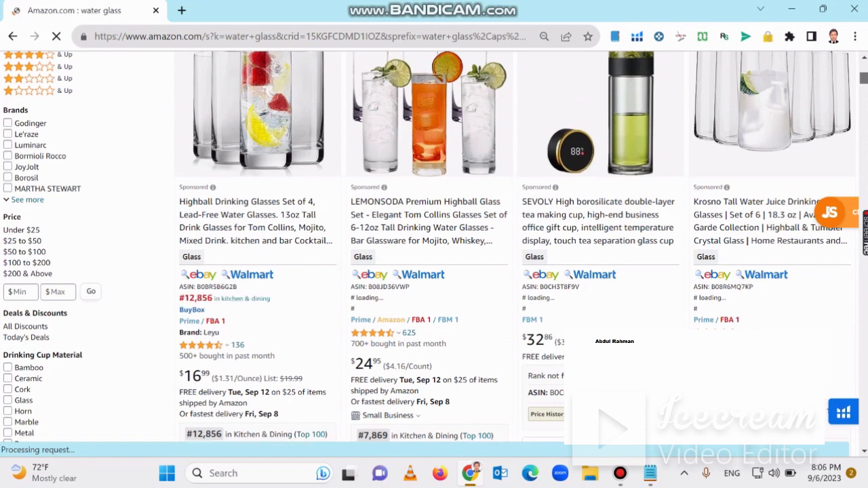
scroll(434, 272, "down", 4)
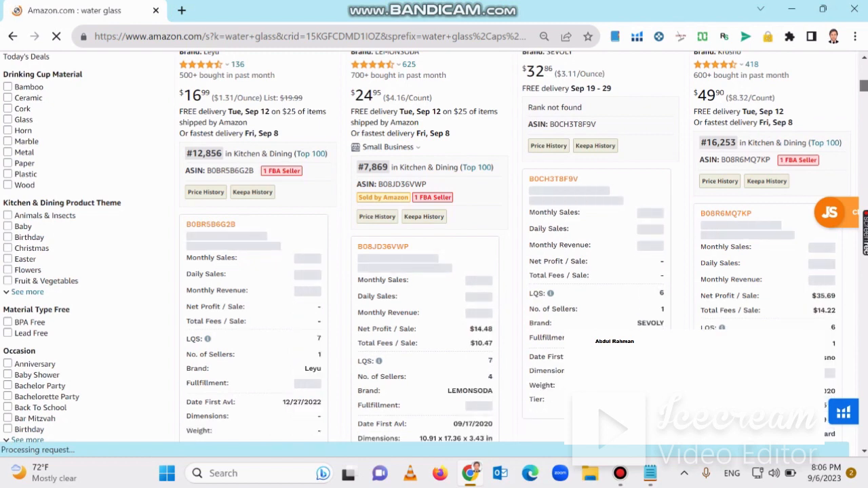
left_click_drag(358, 377, 408, 377)
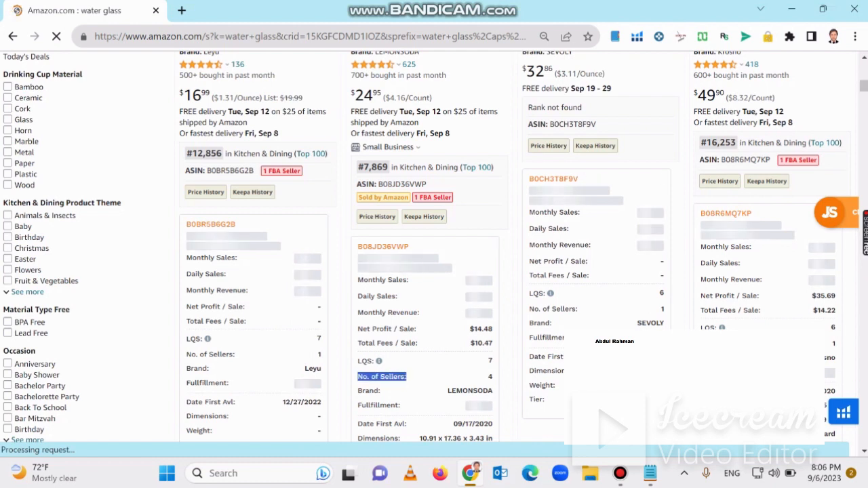
scroll(434, 244, "up", 5)
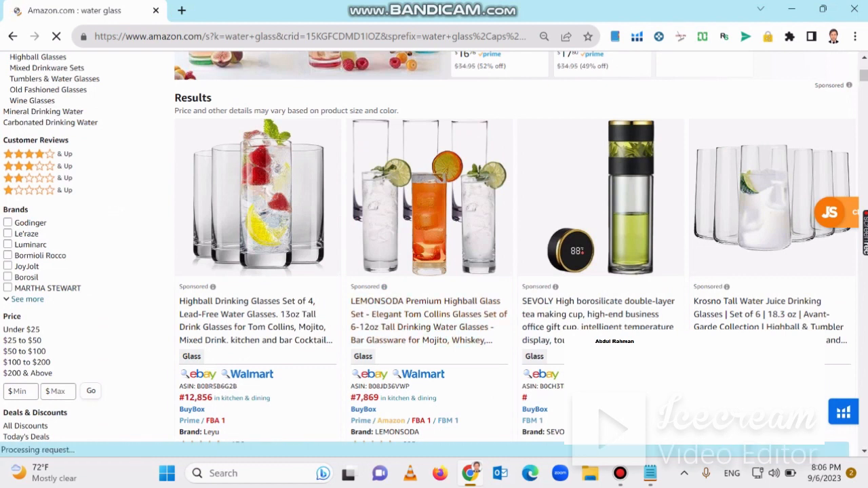
Open the LEMONSODA Premium Highball Glass Set listing and try to open its New & Used offers
left_click(620, 474)
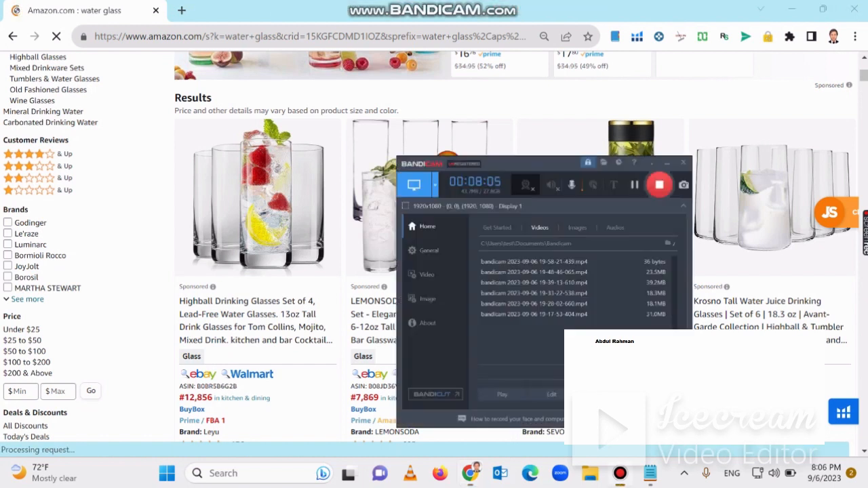
left_click(692, 39)
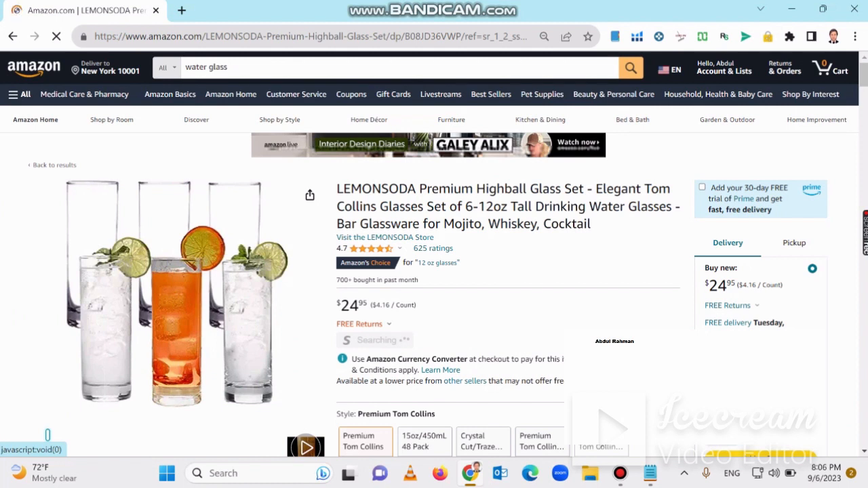
scroll(47, 435, "down", 9)
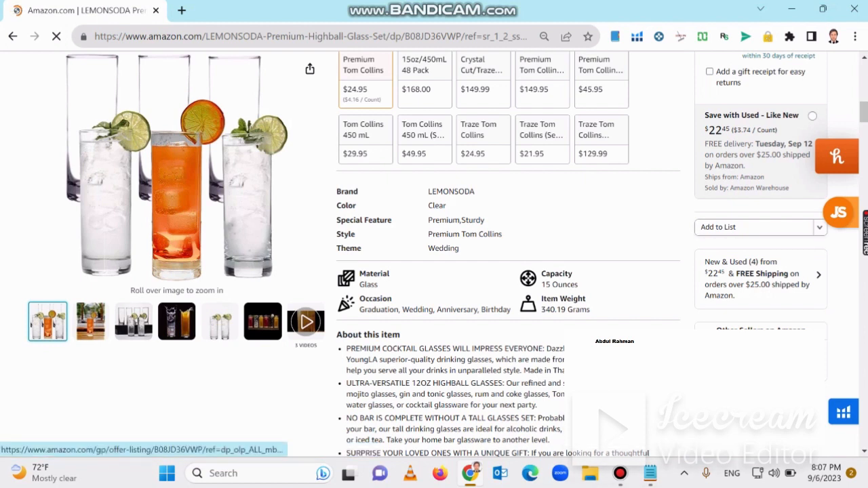
left_click(760, 279)
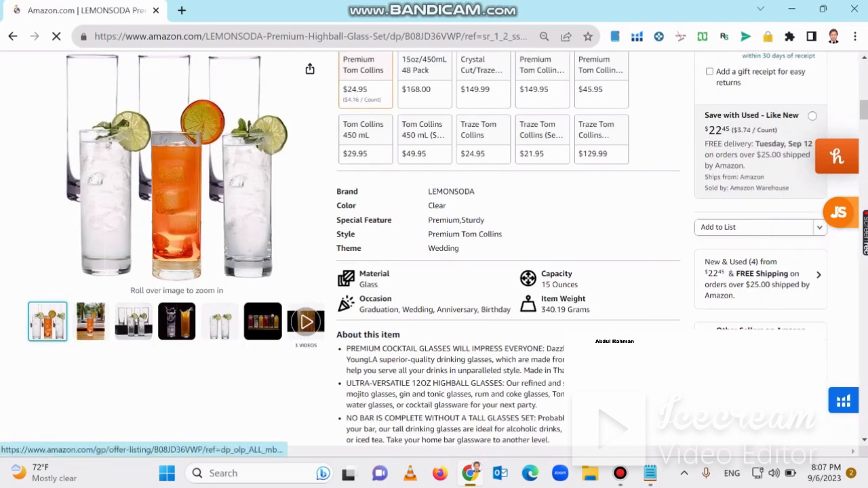
left_click(760, 278)
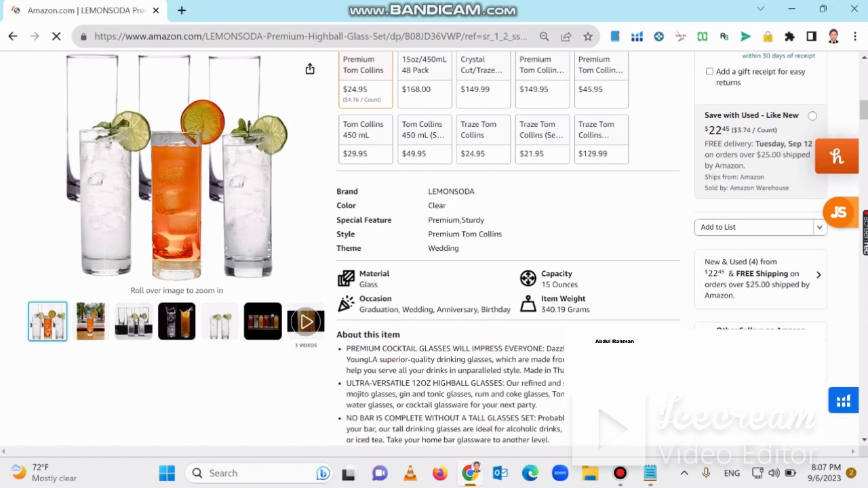
Highlight the brand name LEMONSODA in the product details, and clear the selection
left_click_drag(428, 192, 475, 192)
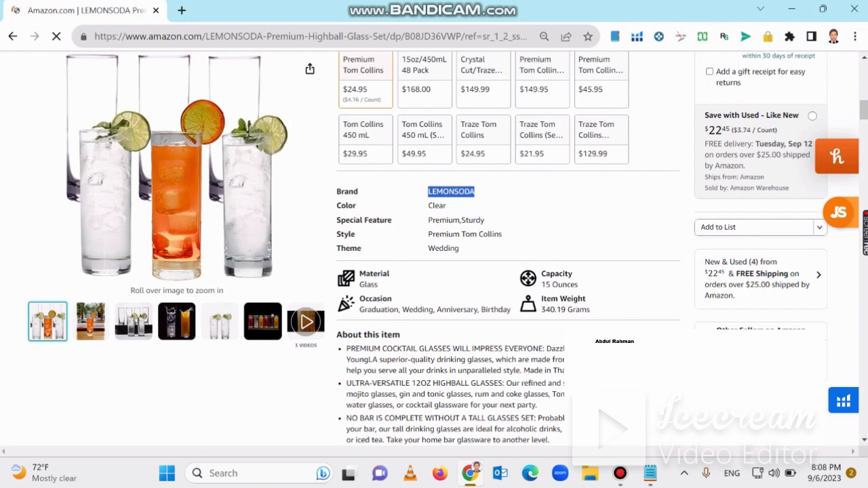
left_click(495, 196)
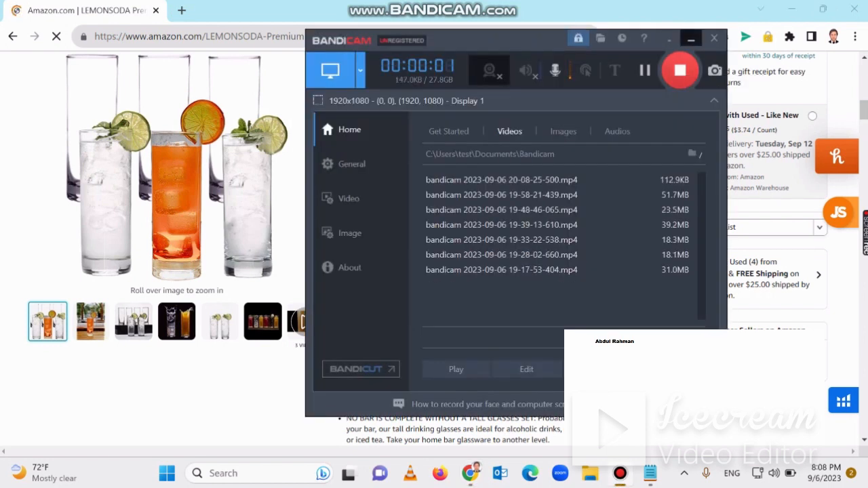
left_click(691, 39)
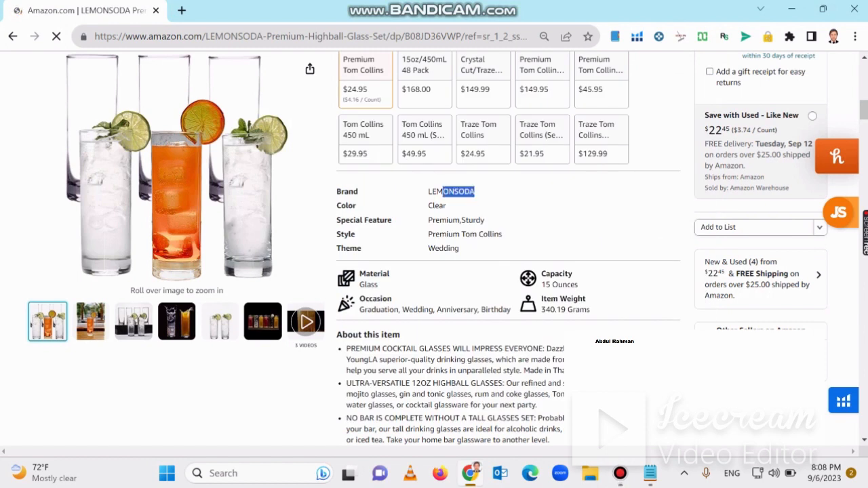
left_click(494, 196)
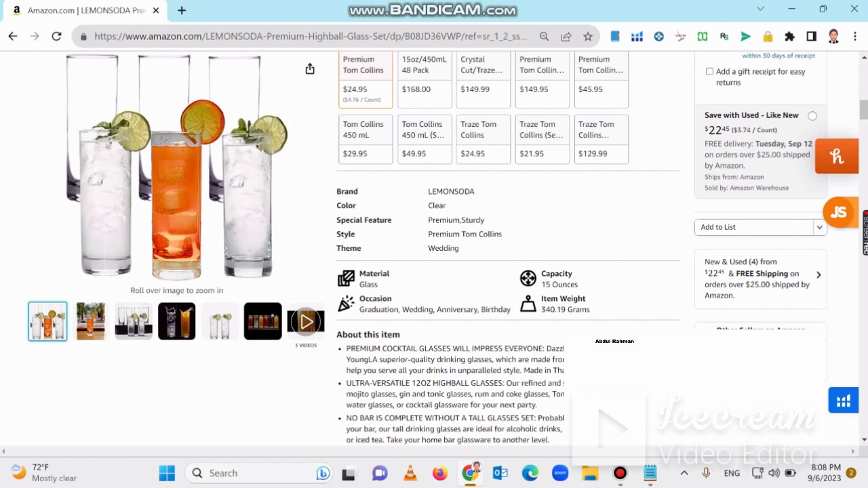
Open Calculator and reposition its window over the product details of the LEMONSODA listing
left_click(258, 473)
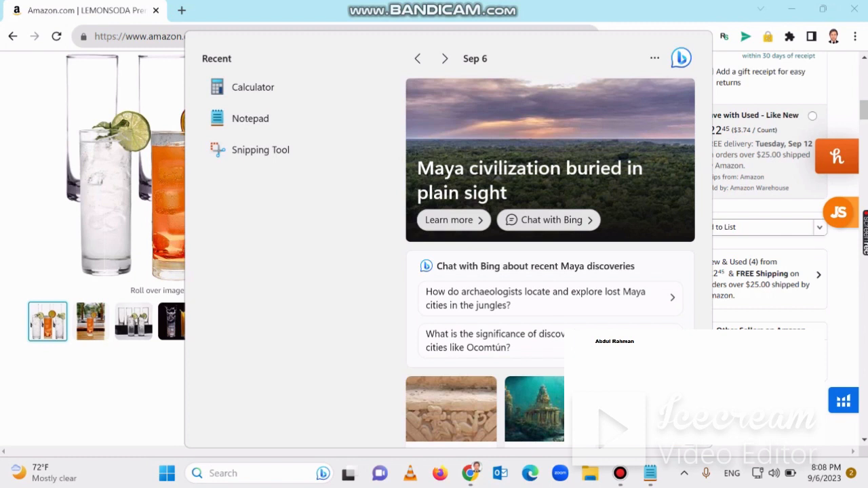
type("cal")
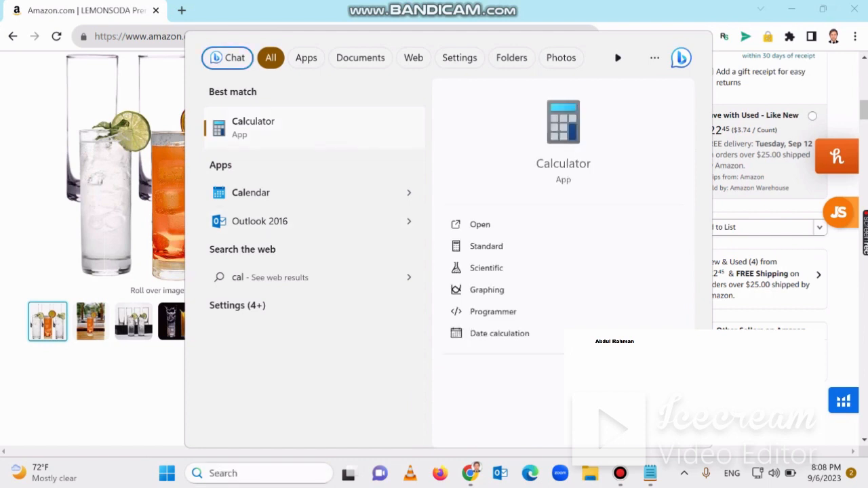
key("Return")
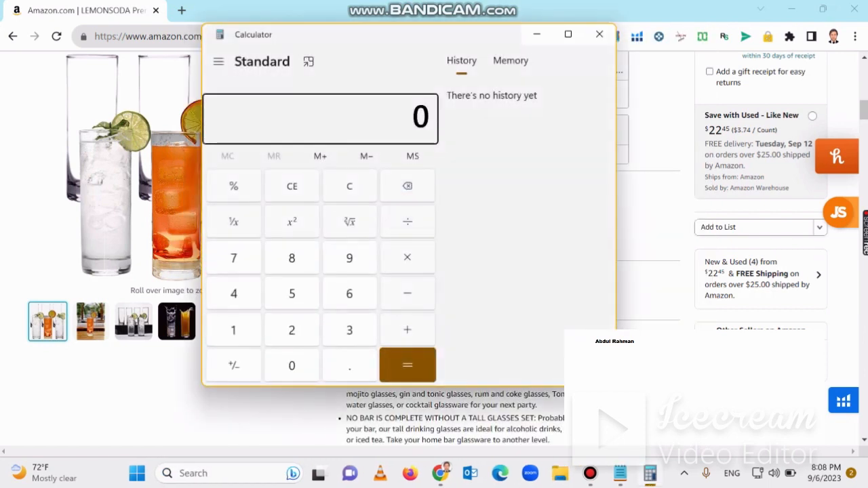
left_click_drag(398, 46, 503, 63)
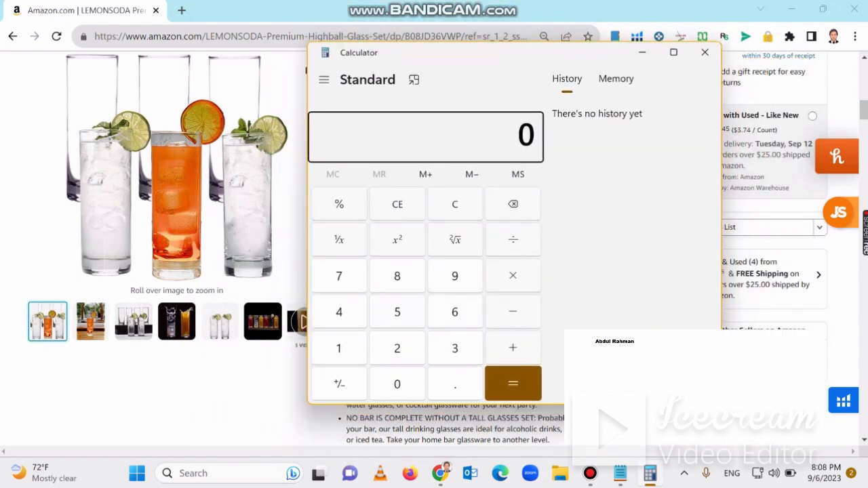
left_click(397, 311)
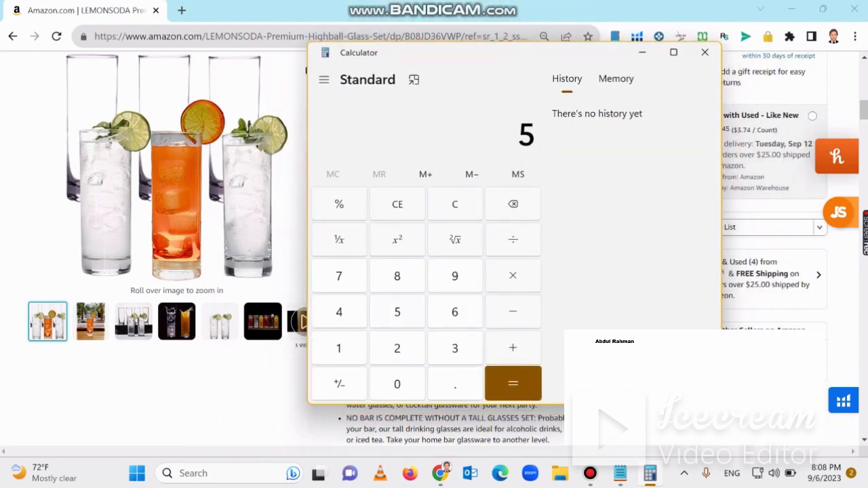
key("BackSpace")
type("1,00")
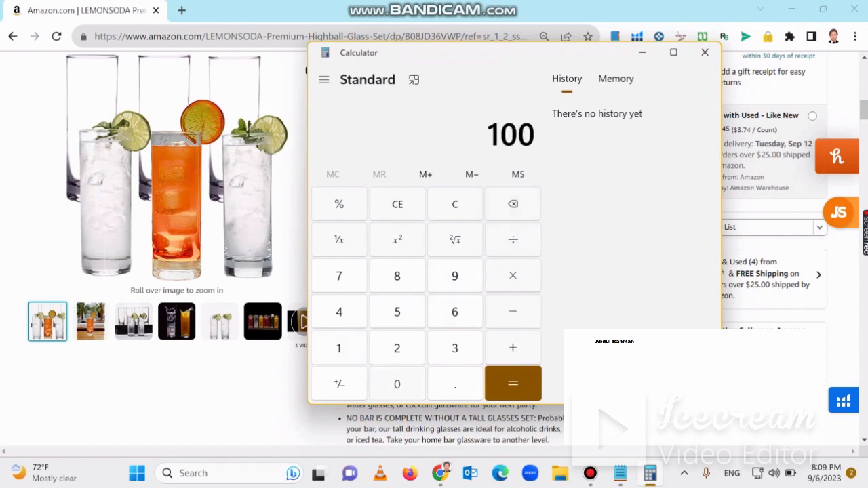
type("0")
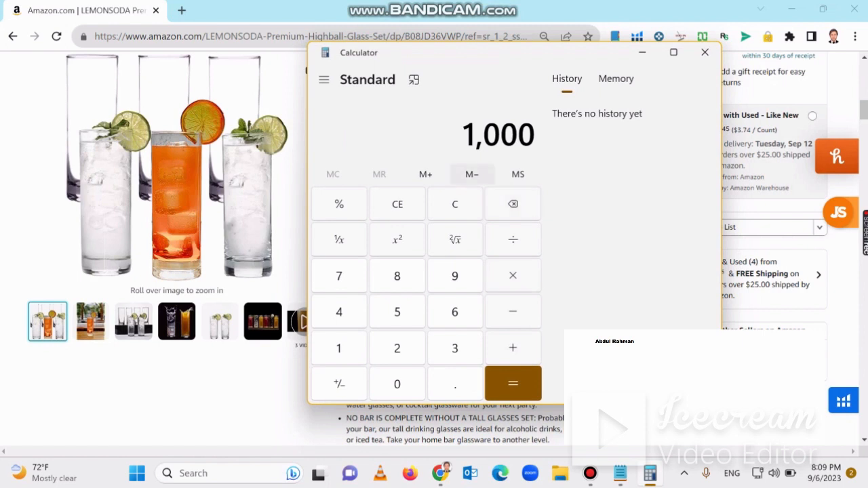
key("asterisk")
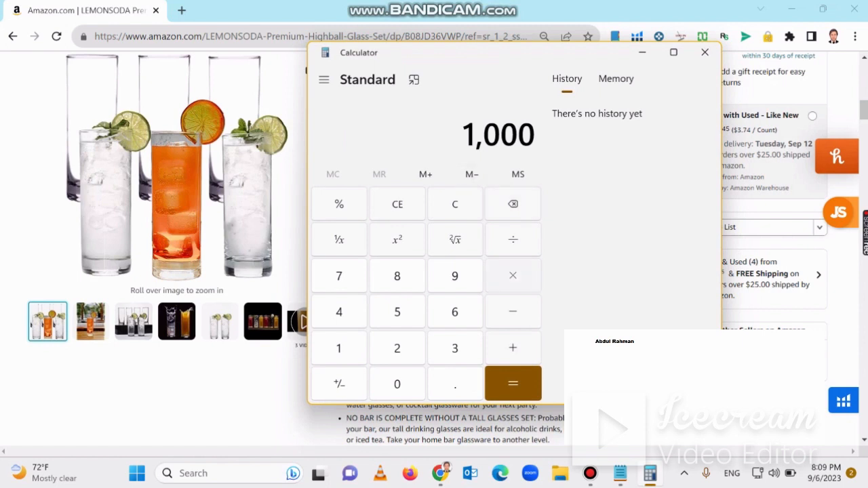
key("Escape")
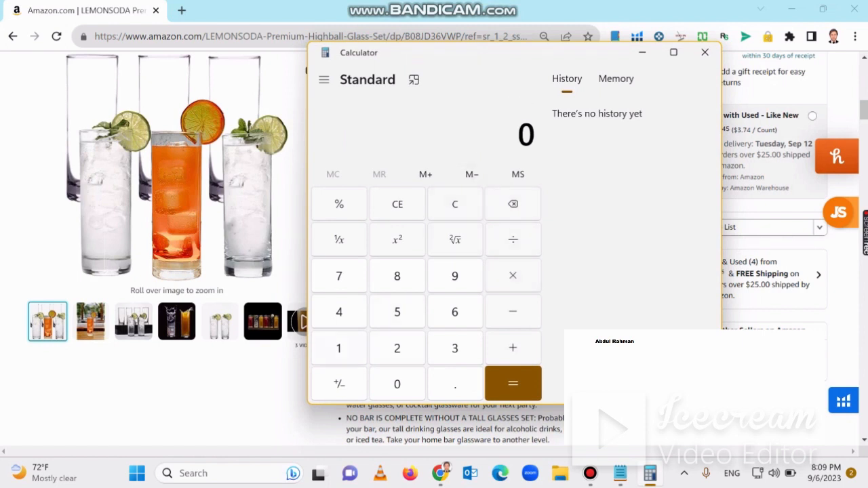
type("1")
key("Escape")
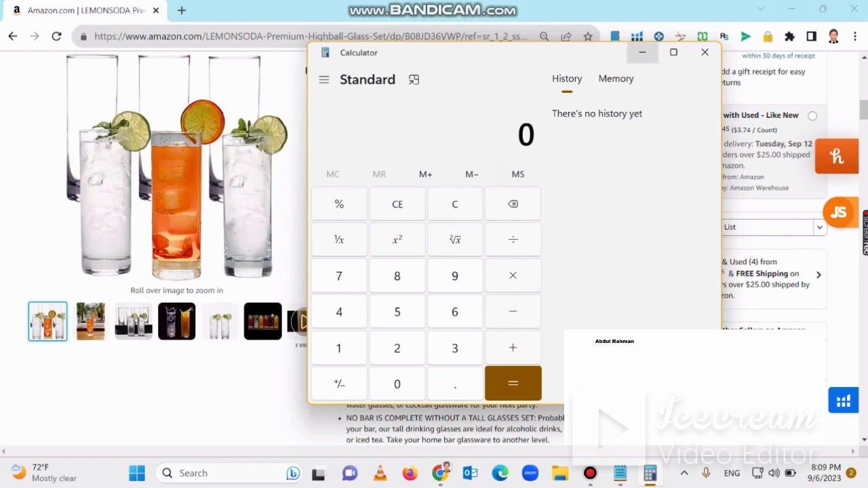
Minimize Calculator and review the title, sales rank and price of the LEMONSODA listing
left_click(643, 52)
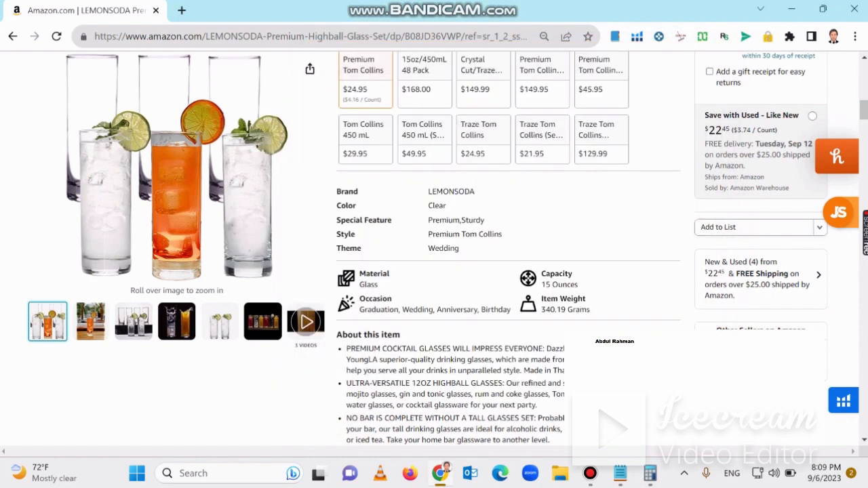
scroll(509, 251, "up", 5)
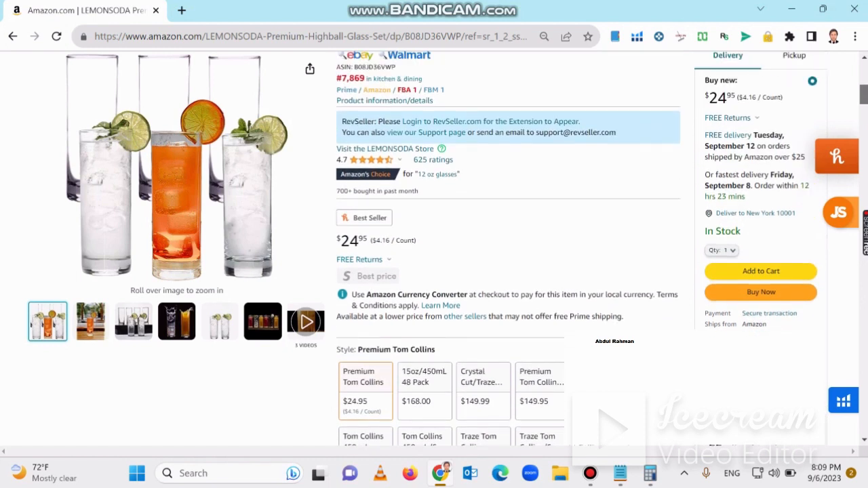
scroll(434, 251, "up", 2)
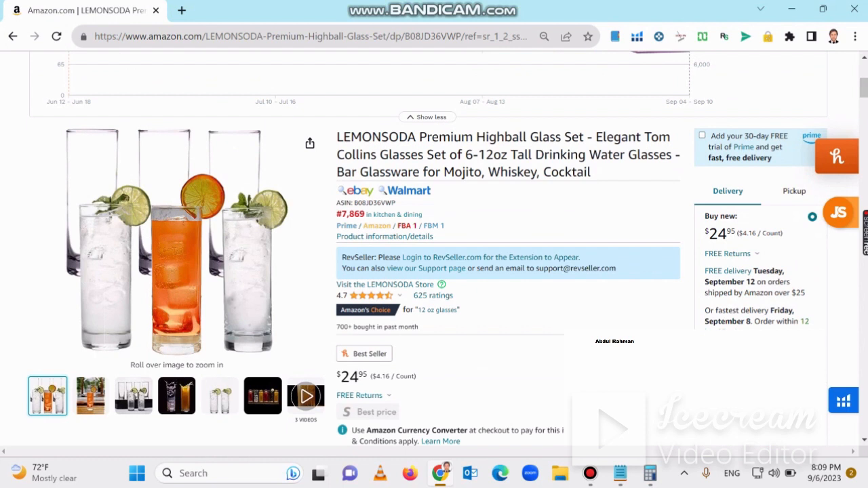
Switch to the Notepad notes and add a colon after "Amazon dropshipping"
left_click(620, 474)
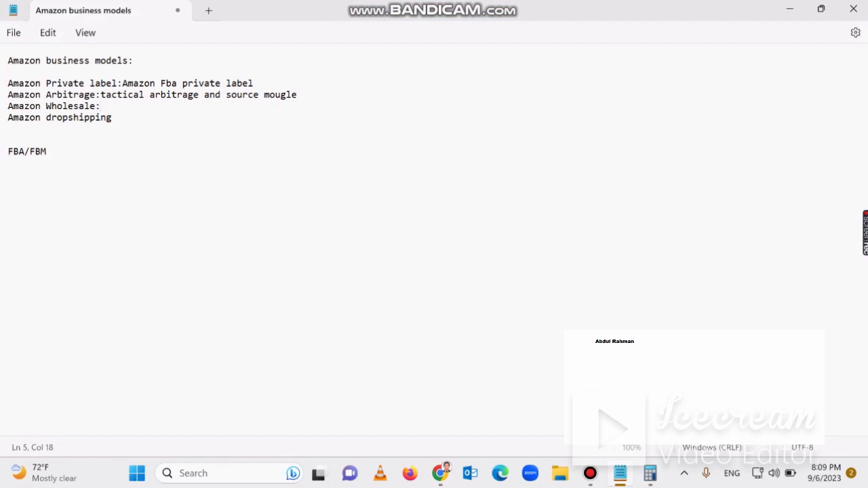
left_click(113, 117)
type(":")
Switch to Chrome to revisit the LEMONSODA listing's title, and return to the Notepad notes
key("alt+Tab")
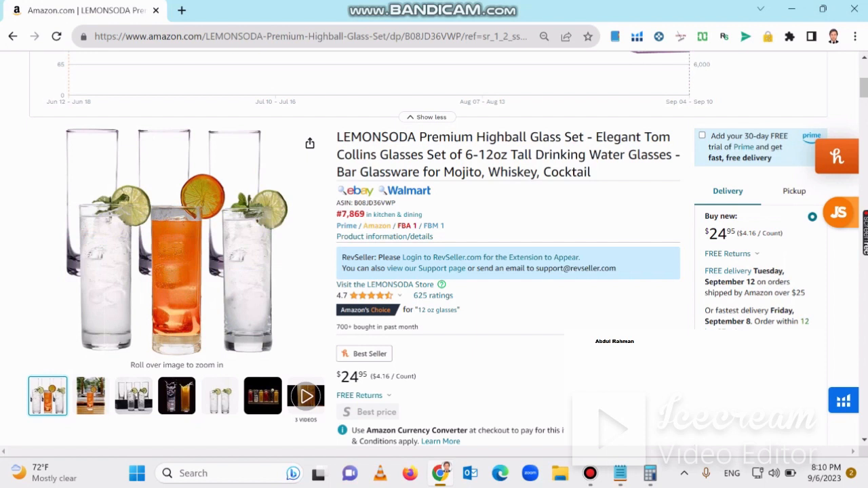
left_click_drag(494, 155, 465, 156)
key("alt+Tab")
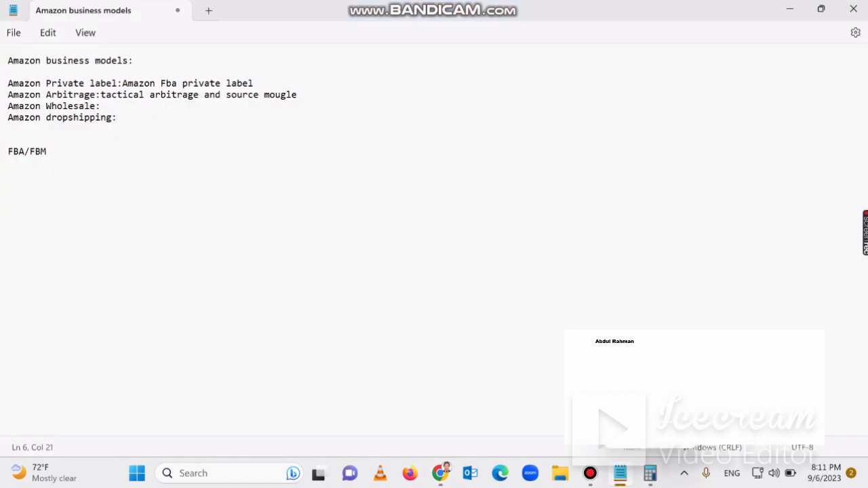
Revisit the LEMONSODA listing in Chrome alongside the business model list, finishing in the Notepad notes
key("alt+Tab")
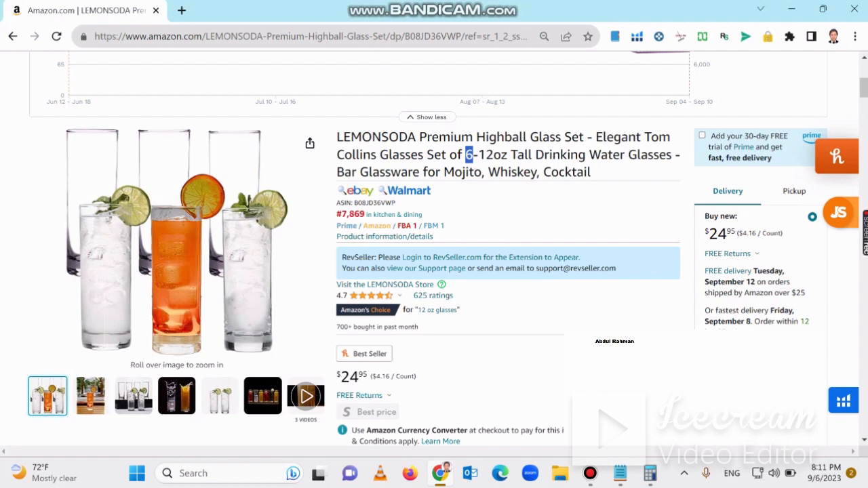
mouse_move(216, 250)
left_click(441, 474)
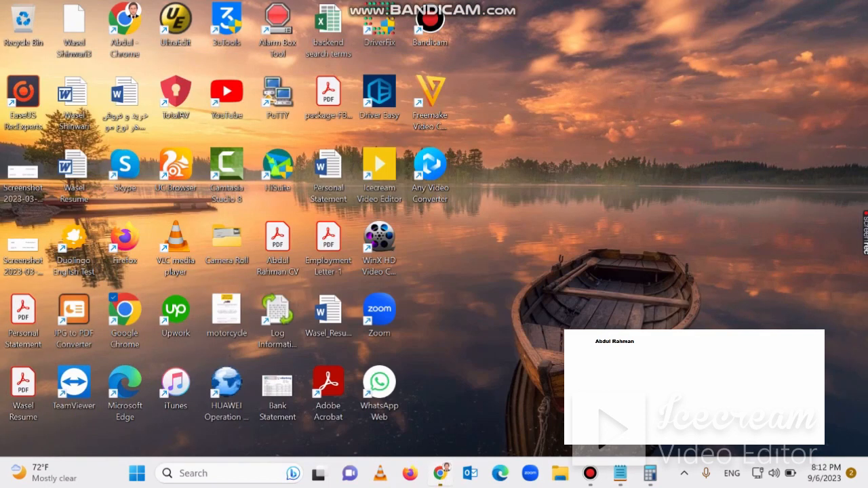
left_click(441, 473)
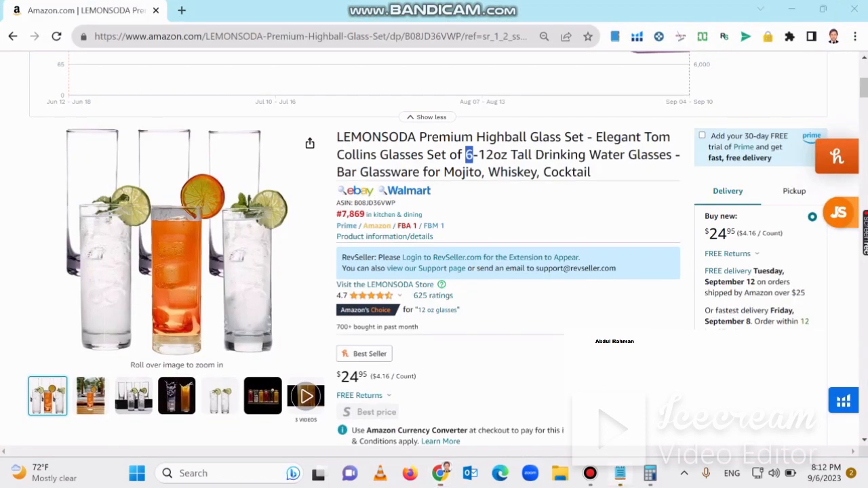
left_click(620, 474)
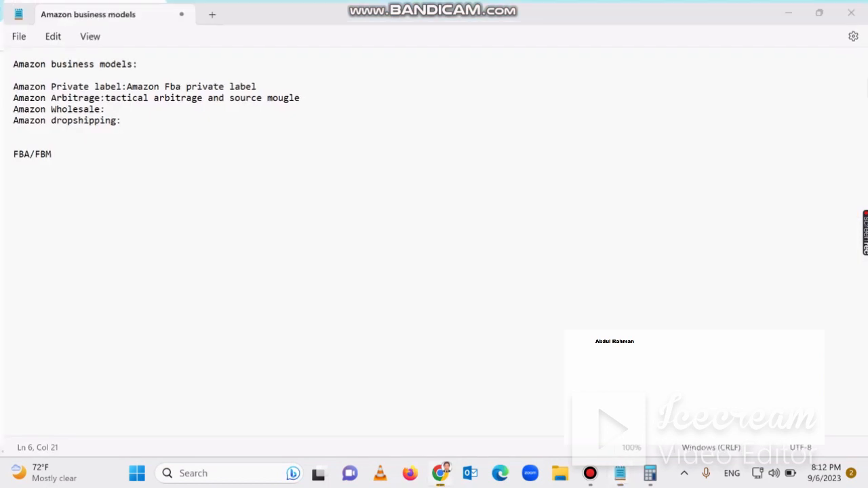
key("alt+Tab")
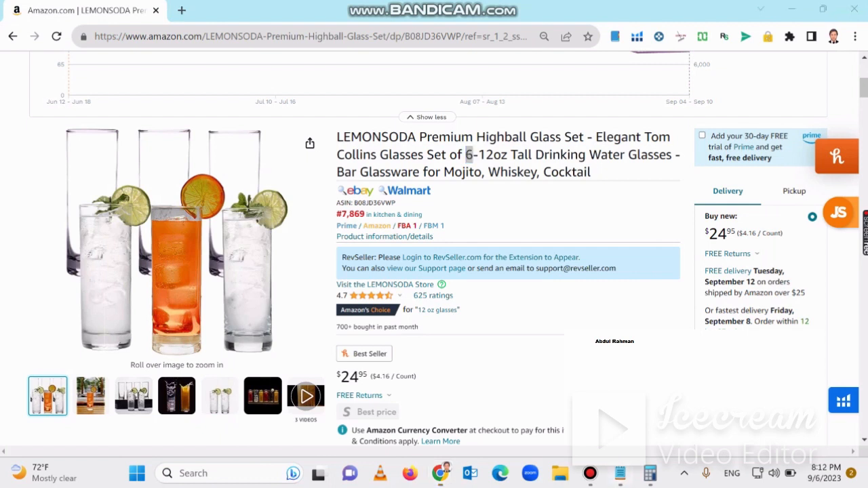
key("alt+Tab")
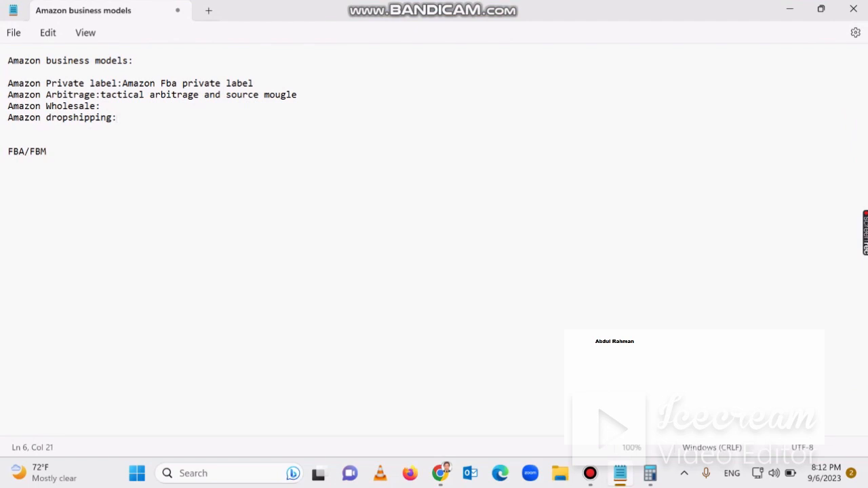
Check the recording time in Bandicam, point out FBA in the notes, and minimize the Bandicam window
left_click(47, 151)
left_click(591, 473)
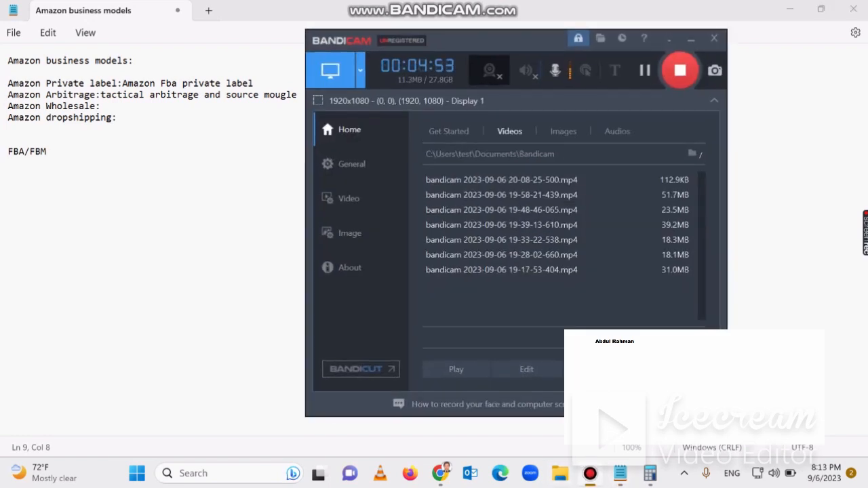
left_click(591, 473)
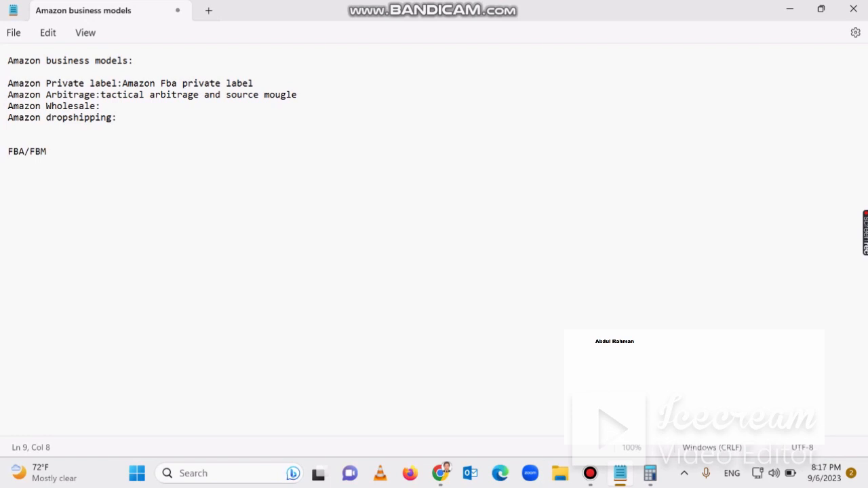
left_click_drag(25, 152, 8, 152)
left_click(47, 151)
left_click(590, 473)
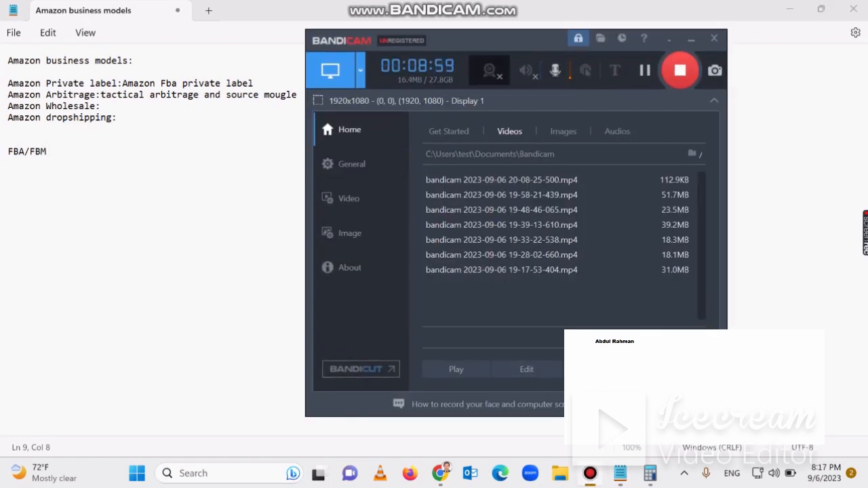
left_click(691, 39)
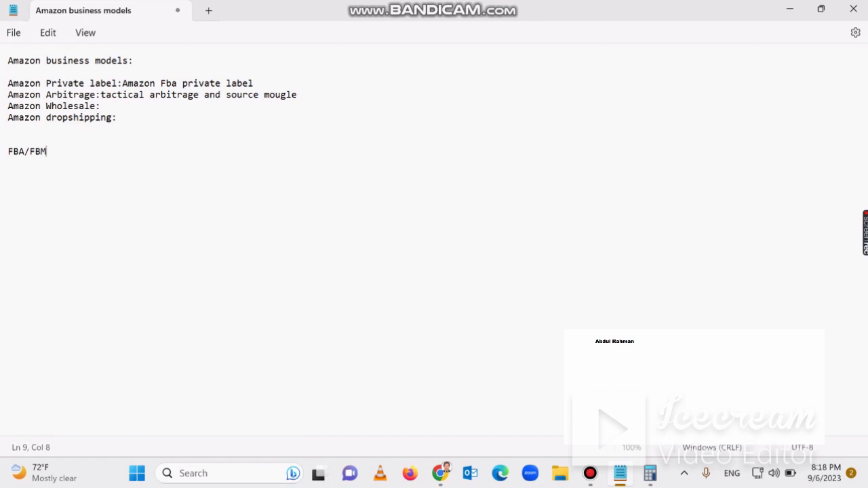
Highlight the arbitrage, wholesale and dropshipping entries in the notes, followed by the terms FBM and FBA
left_click(8, 95)
left_click_drag(46, 95, 112, 118)
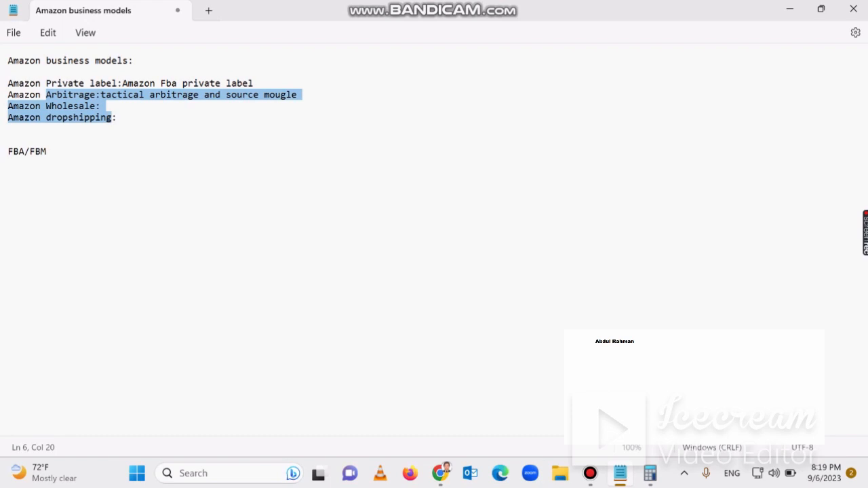
left_click(8, 128)
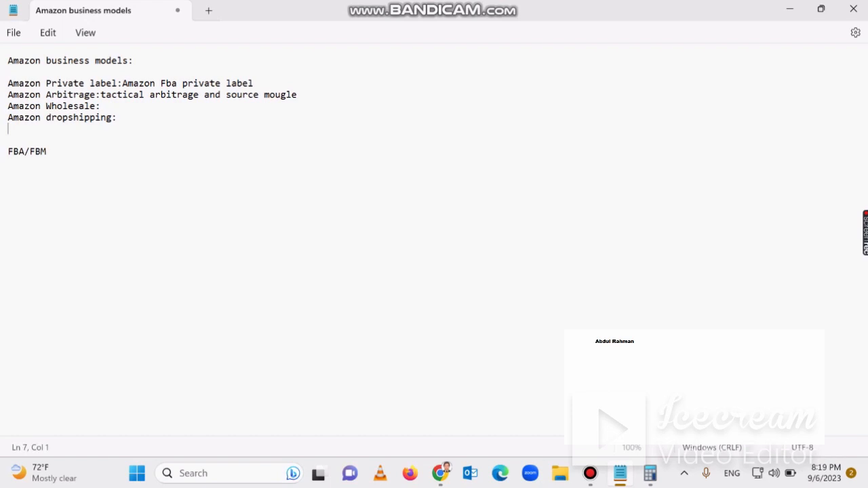
left_click_drag(29, 151, 47, 151)
key("Home")
key("shift+Right")
key("shift+Right")
key("shift+Right")
Add the line "amazon referall 15%" directly below "FBA/FBM" in the notes
key("End")
key("Return")
type("amazon")
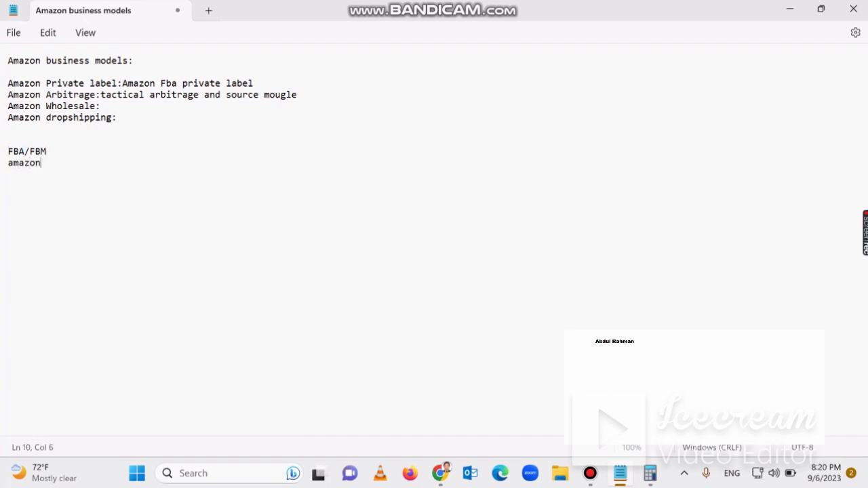
type(" referall 15%")
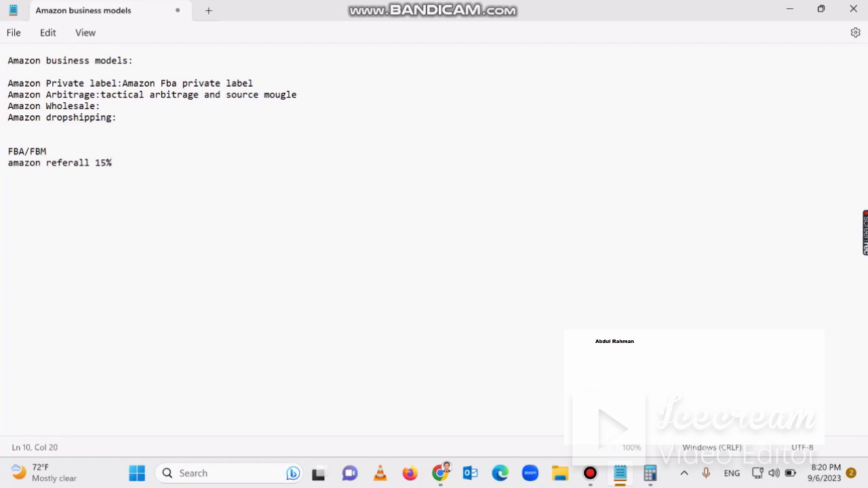
Highlight the dropshipping, wholesale, arbitrage and private label entries one by one, ending with the 15% referral line
left_click_drag(8, 118, 118, 118)
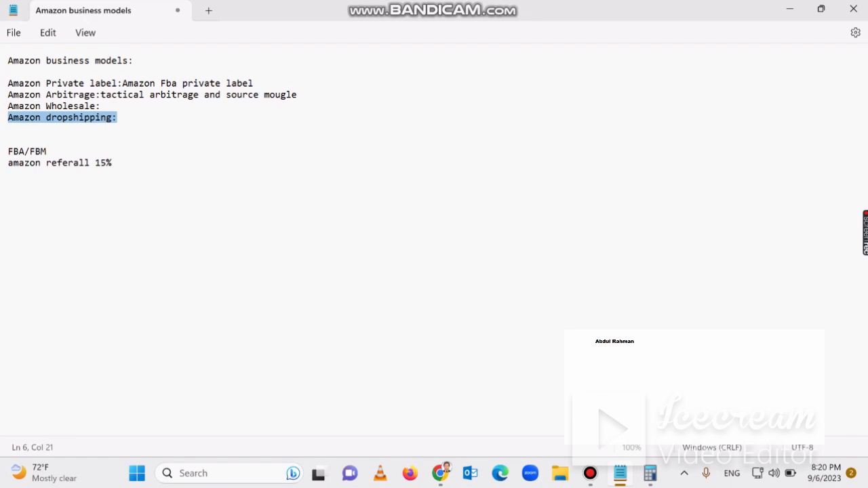
left_click_drag(8, 107, 101, 106)
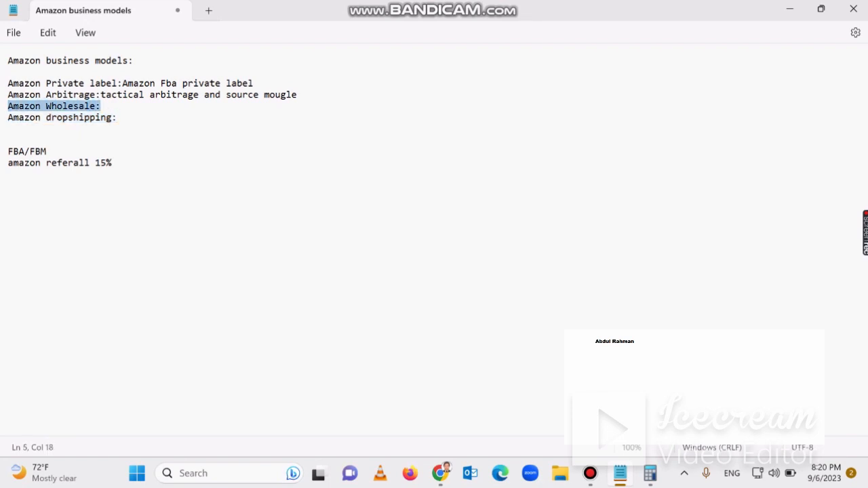
left_click_drag(14, 95, 141, 95)
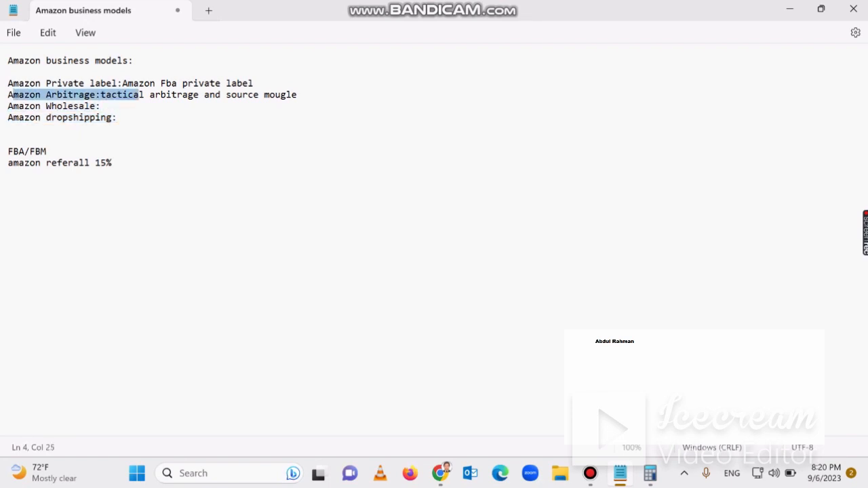
left_click_drag(8, 83, 253, 83)
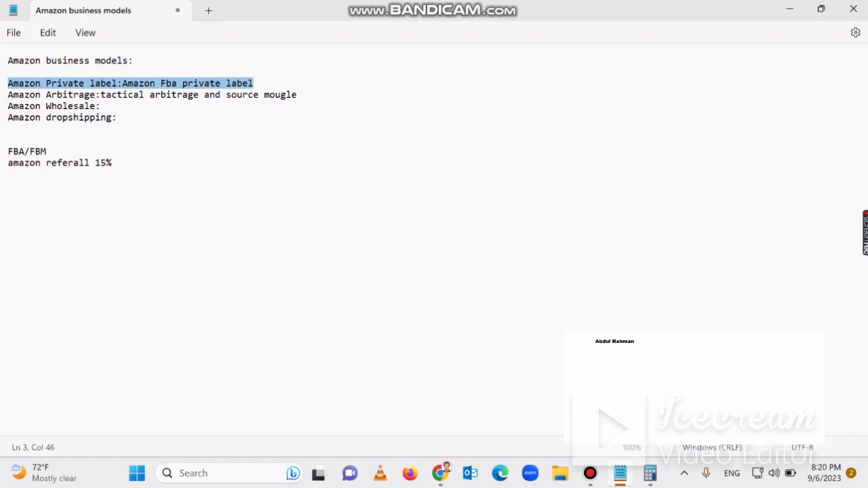
left_click_drag(112, 162, 8, 163)
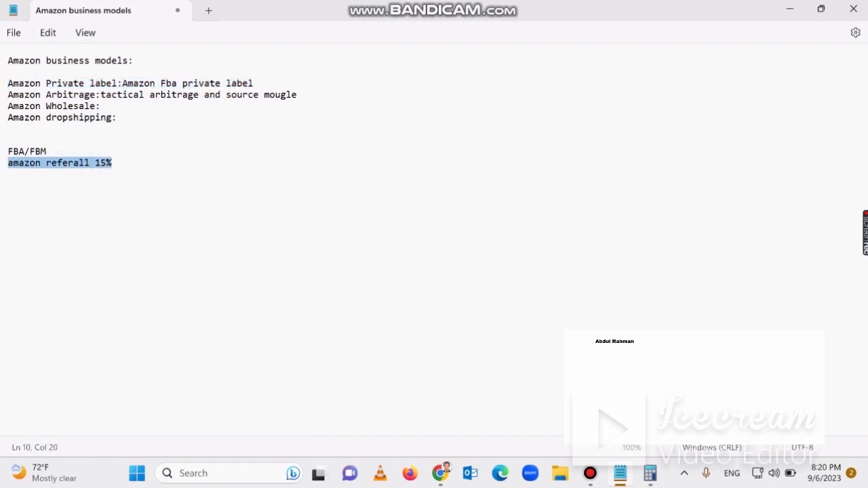
left_click(113, 163)
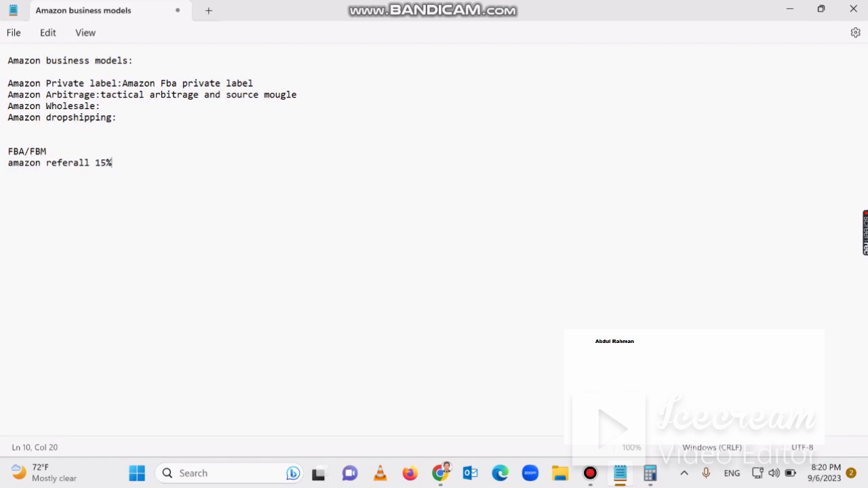
Highlight FBA in the "FBA/FBM" line and the whole 15% referral line
triple_click(27, 152)
left_click(13, 151)
left_click_drag(24, 151, 8, 151)
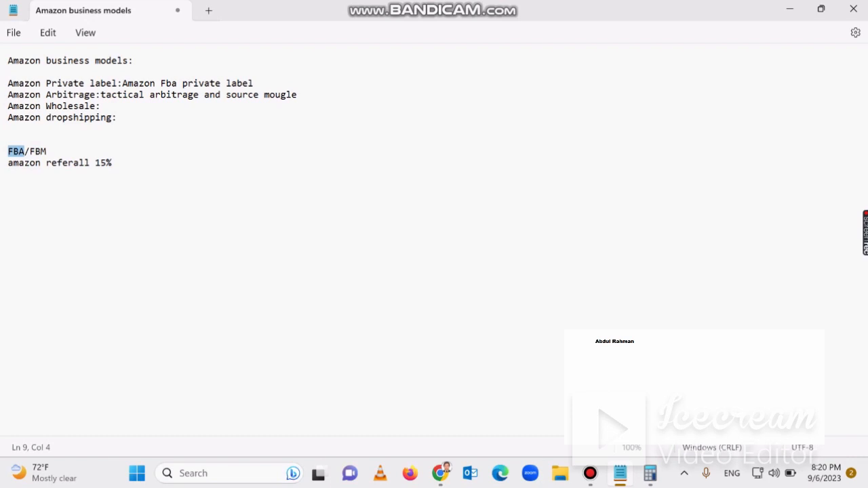
left_click_drag(112, 163, 9, 163)
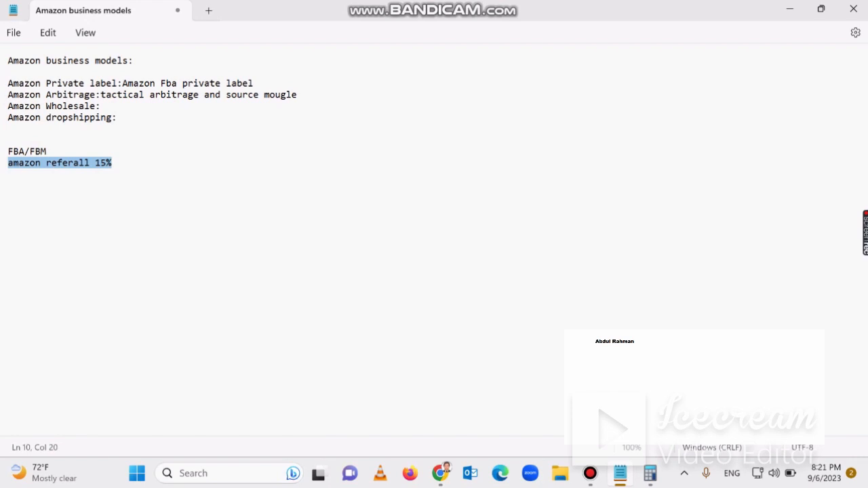
Append "amazon product price: $25" after the 15% referral text on the same line
left_click(113, 163)
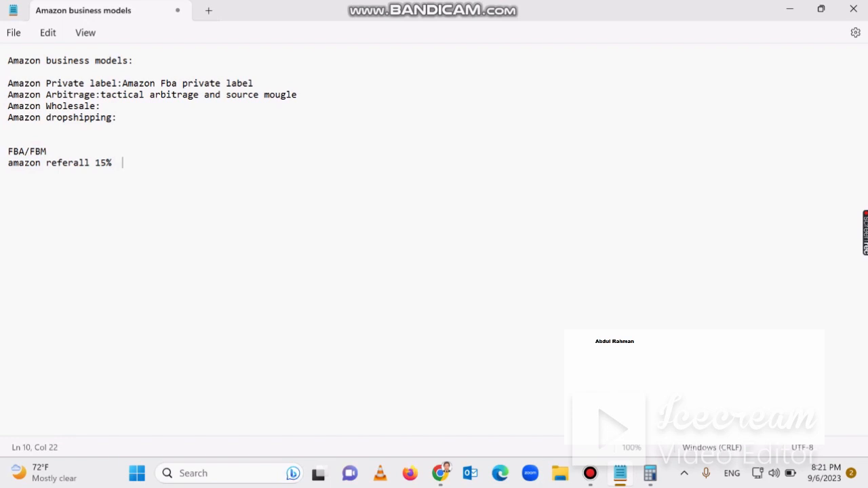
type("15")
key("BackSpace")
key("BackSpace")
type("amazon")
type("product price: ")
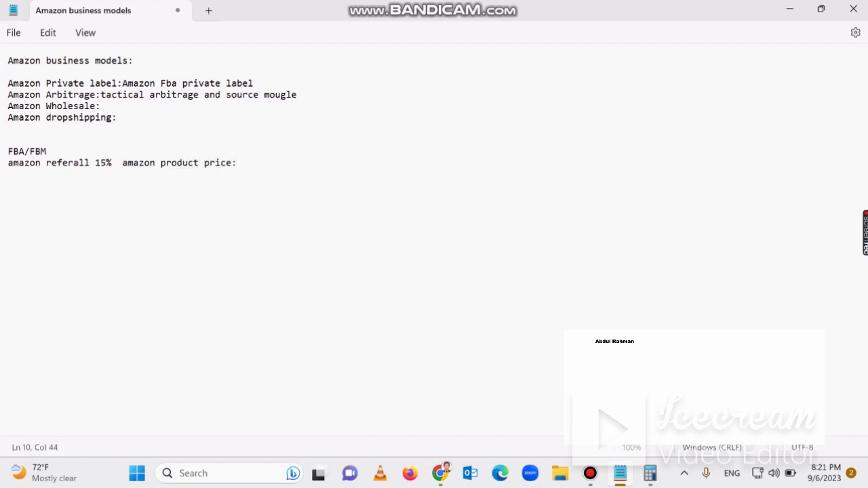
type("2")
key("BackSpace")
type("$25")
Move the "amazon product price: $25" text to its own line, leaving one blank line below the referral line
left_click_drag(122, 163, 259, 163)
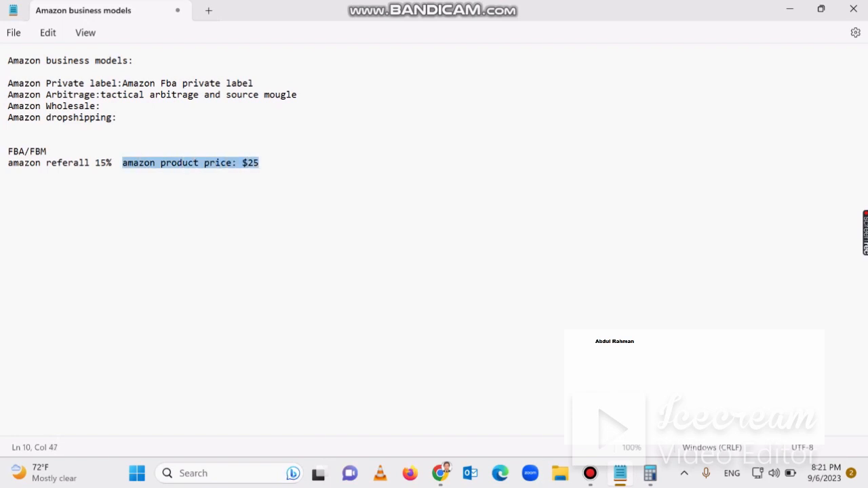
right_click(230, 163)
left_click(265, 204)
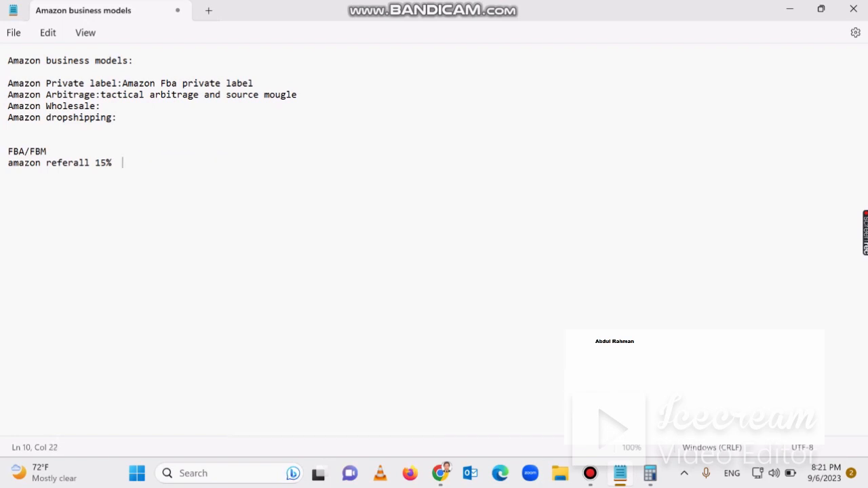
key("Return")
key("Return")
key("ctrl+v")
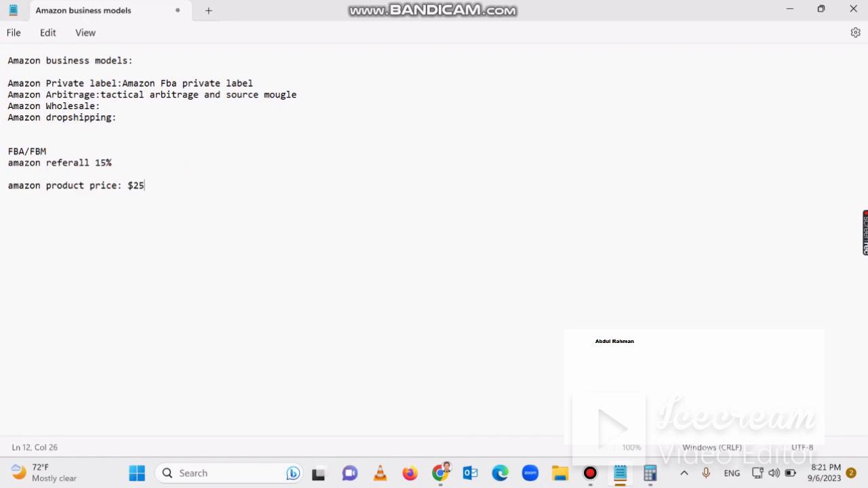
Insert the heading "Profit calculation:" on the blank line above the product price
left_click(8, 174)
type("Profit calculation")
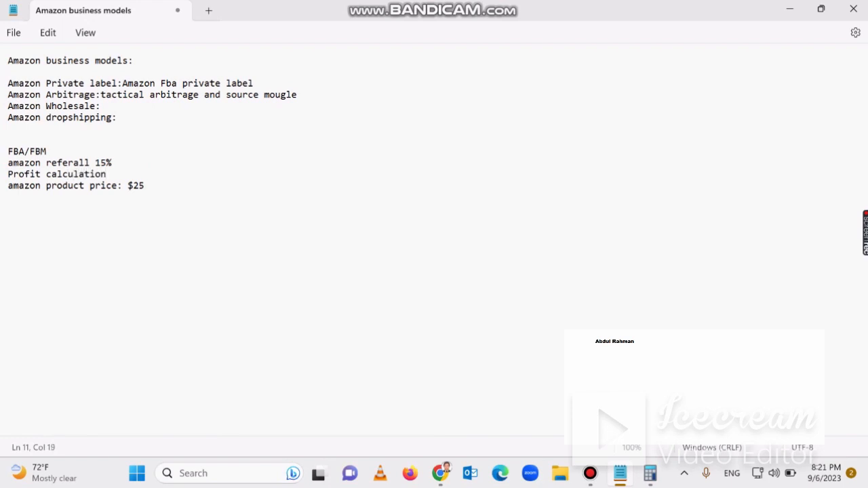
type(":")
Add the line "source price: $10" below the product price
left_click(145, 186)
key("Return")
type("source price")
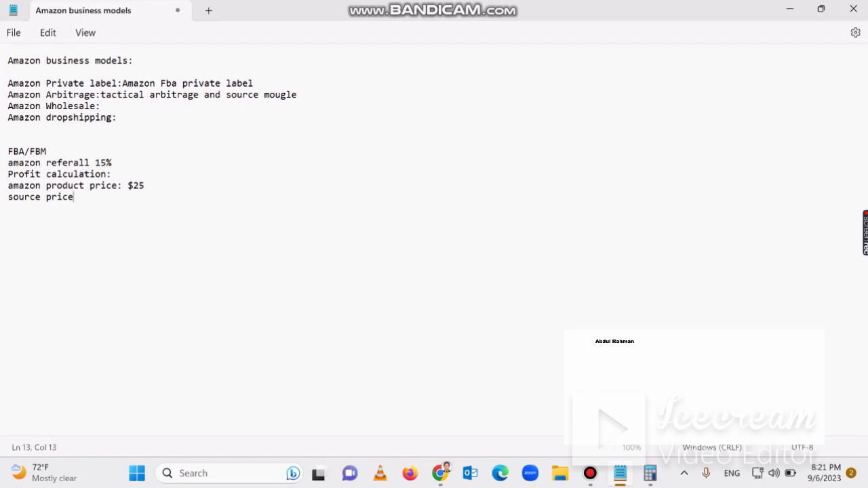
key("BackSpace")
key("BackSpace")
key("BackSpace")
type("ice:")
type(" 10")
left_click(84, 197)
type("$")
Add the line "shipping cost:$1" below the source price
key("End")
key("Return")
type("shipping c")
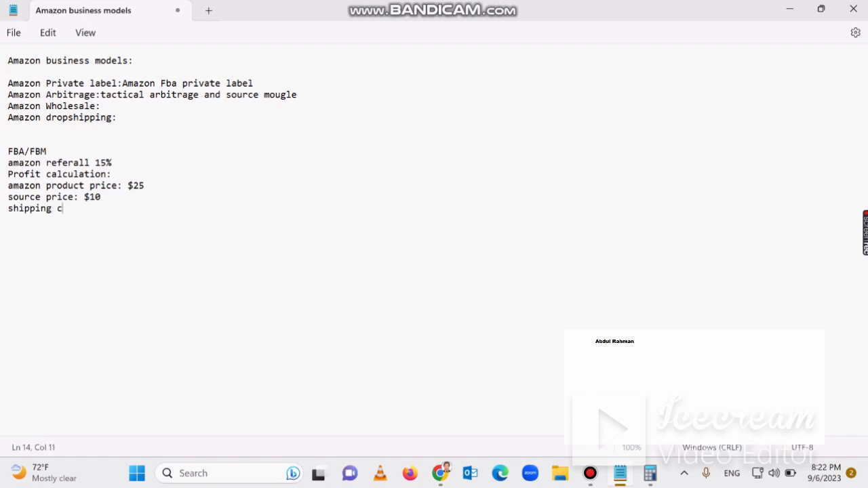
type("ost:$1")
Add the line "amazon fba cost:4" below the shipping cost
key("Return")
type("amazon fb")
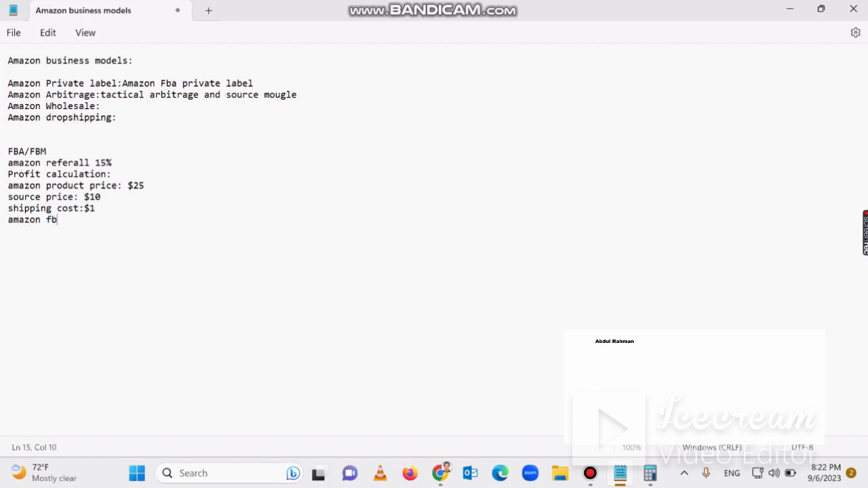
type("a cost:")
type("3")
key("BackSpace")
type("4")
Add the line "amazon referall cost: 4" below the FBA cost, using the $25 product price as reference
key("Return")
type("amazon")
key("BackSpace")
key("BackSpace")
key("BackSpace")
key("BackSpace")
type("z")
key("BackSpace")
type("azon referall")
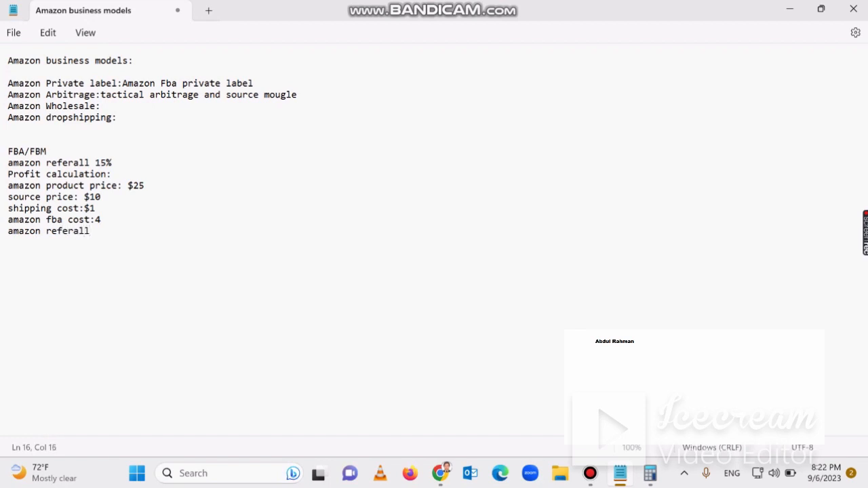
type(" cost:")
left_click_drag(127, 185, 145, 185)
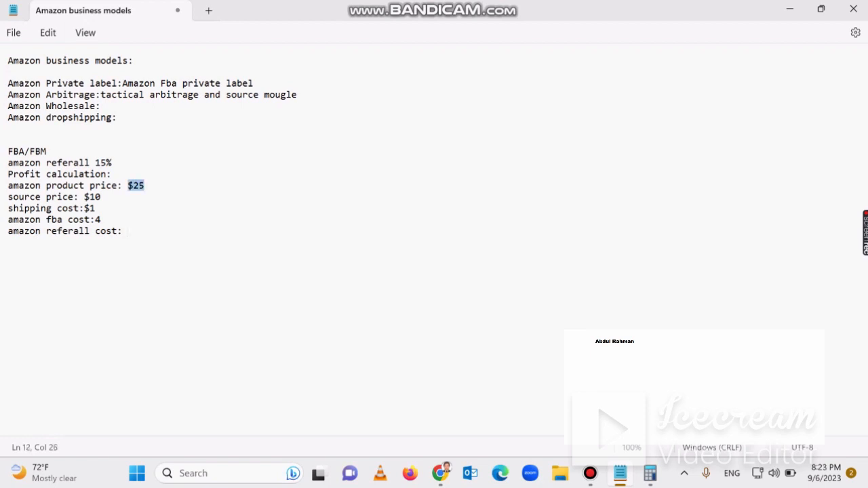
left_click(129, 231)
type("4")
Highlight the four cost lines from source price to referral cost, and the FBA cost line by itself
left_click_drag(8, 197, 134, 231)
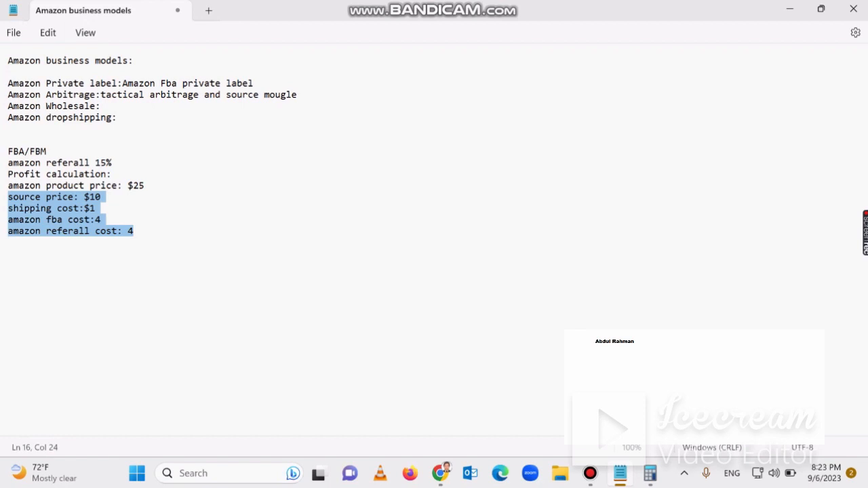
left_click(95, 209)
mouse_move(89, 209)
left_mouse_down()
mouse_move(35, 209)
mouse_move(9, 220)
mouse_move(102, 220)
left_mouse_up()
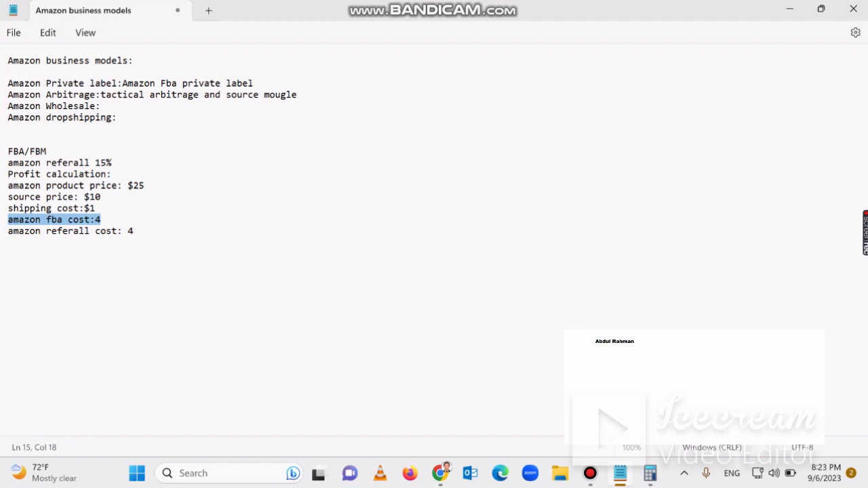
Highlight the amazon referall cost line, the $25 product price and the referral cost figure one after another
left_click_drag(8, 231, 133, 232)
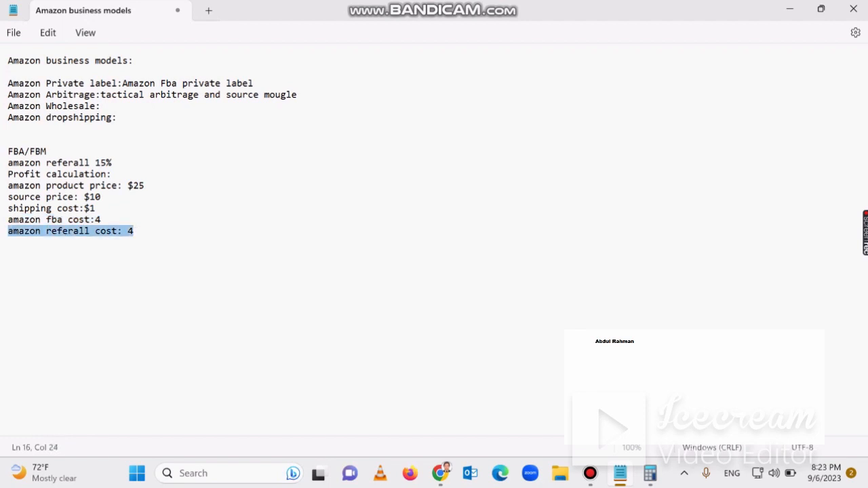
left_click_drag(128, 186, 145, 186)
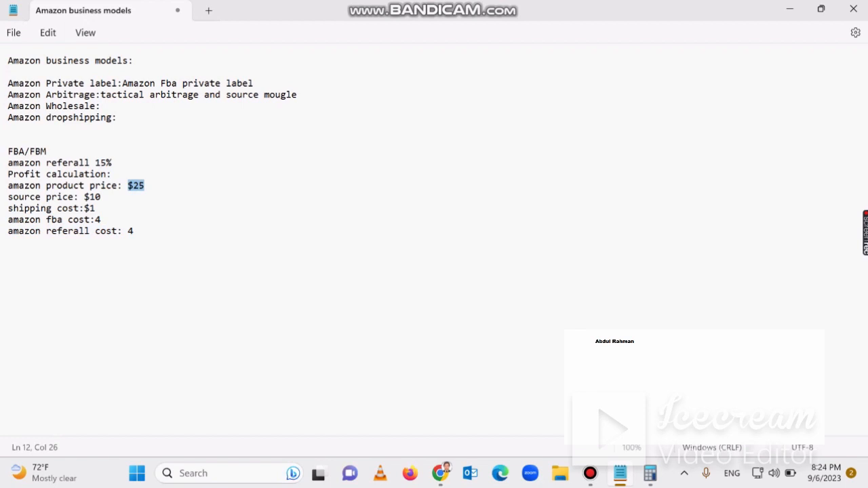
left_click_drag(129, 231, 133, 232)
Add the line "total cost:$19 $25-$19=$6" below the amazon referall cost line
key("Right")
key("Return")
type("total cost:")
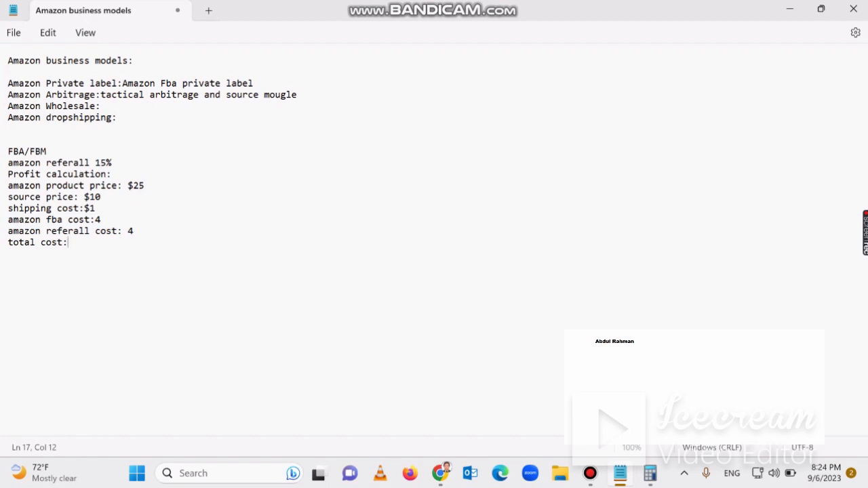
type("$19  $25-$19=$6")
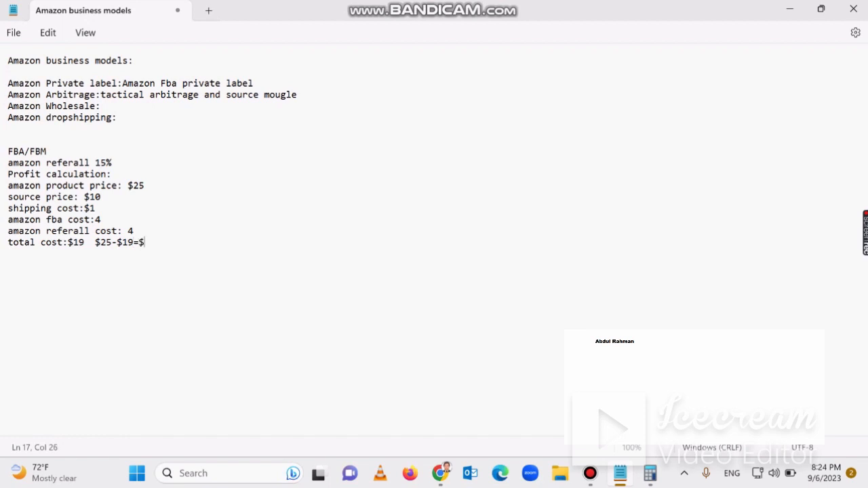
Add the line "net profit $6" below the total cost, followed by a blank line
key("Return")
key("Return")
type("nte")
key("BackSpace")
key("BackSpace")
key("BackSpace")
key("BackSpace")
type("net")
type("profit $6")
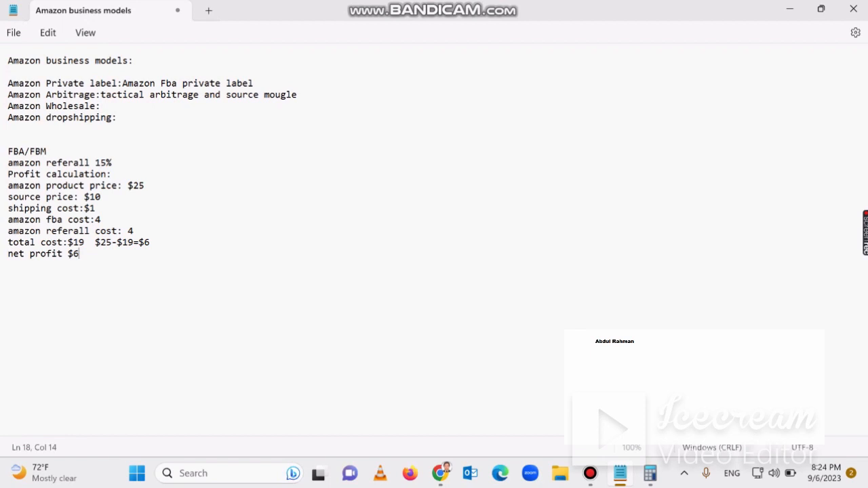
key("Return")
key("Return")
Switch to Calculator, multiply 60 by 6, and close it after reading the result
left_click(650, 474)
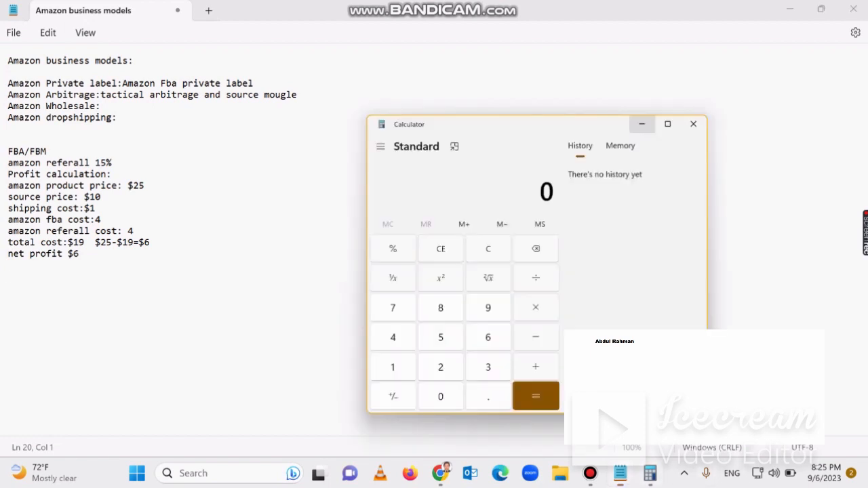
left_click(456, 313)
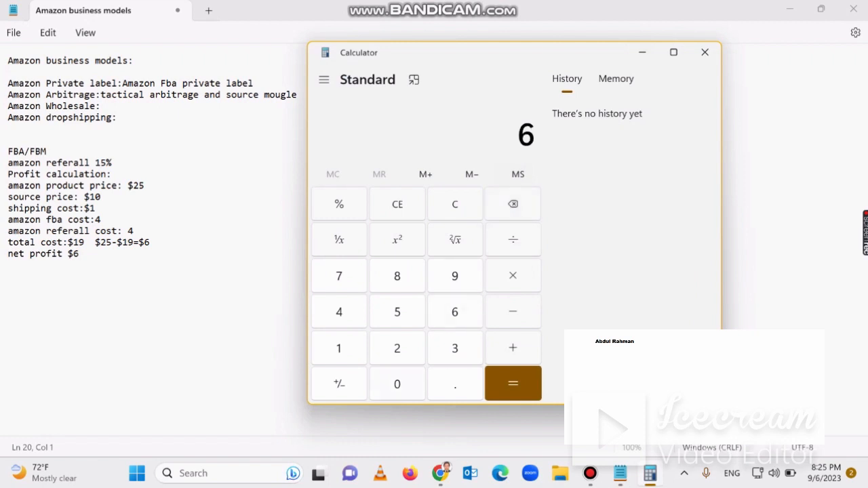
left_click(398, 384)
left_click(513, 276)
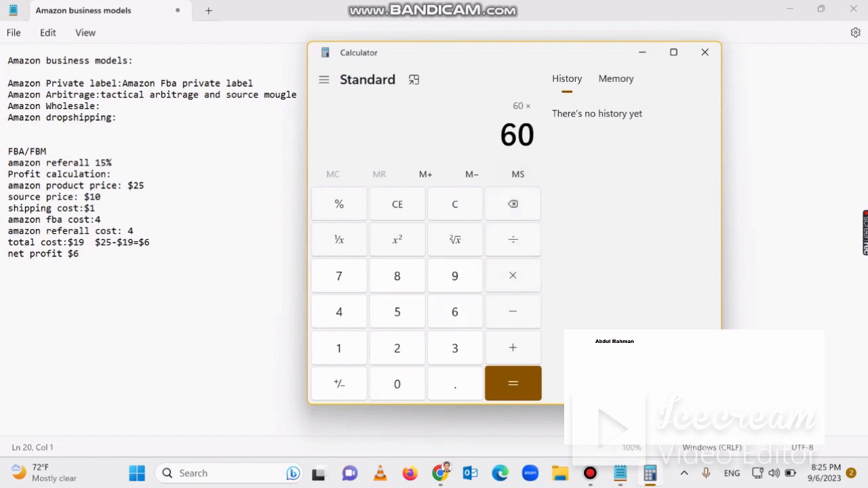
left_click(456, 312)
left_click(514, 384)
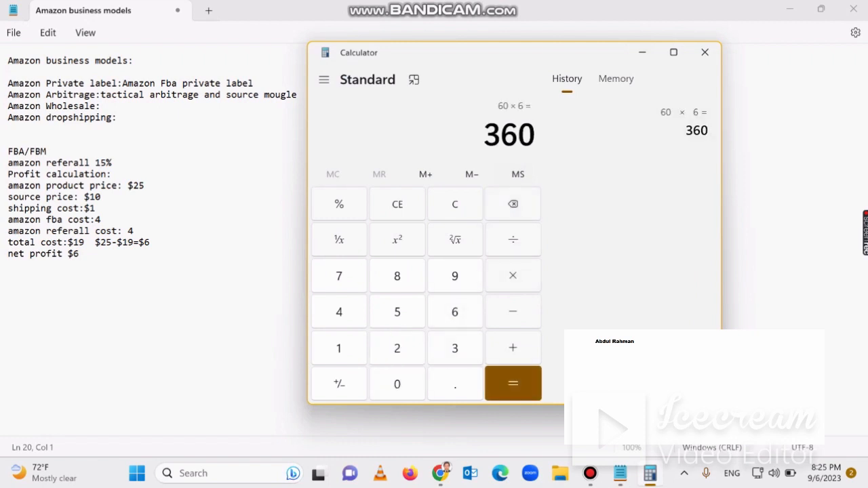
left_click_drag(595, 57, 685, 54)
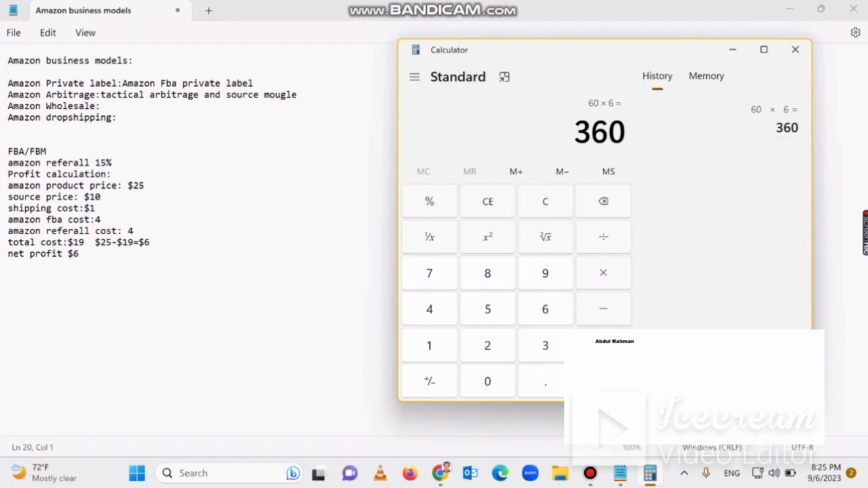
left_click(796, 49)
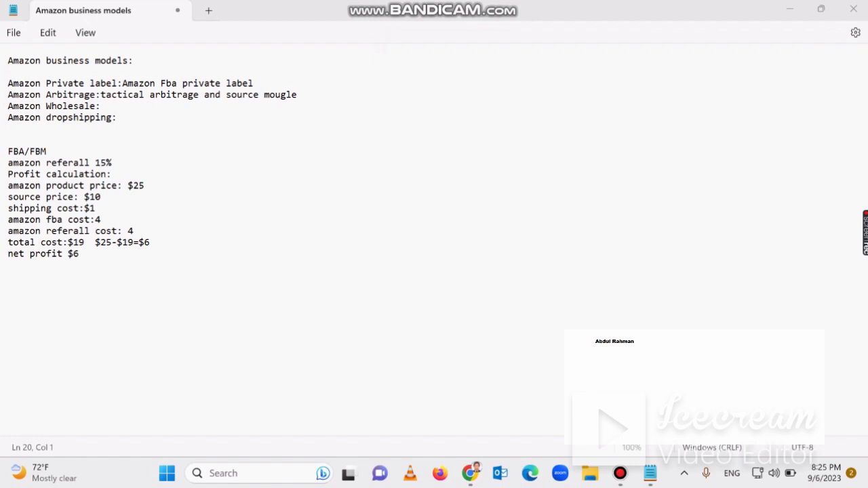
Insert the line "amazon fba cost" between the amazon referall 15% line and the Profit calculation heading
left_click(113, 162)
key("Return")
type("an")
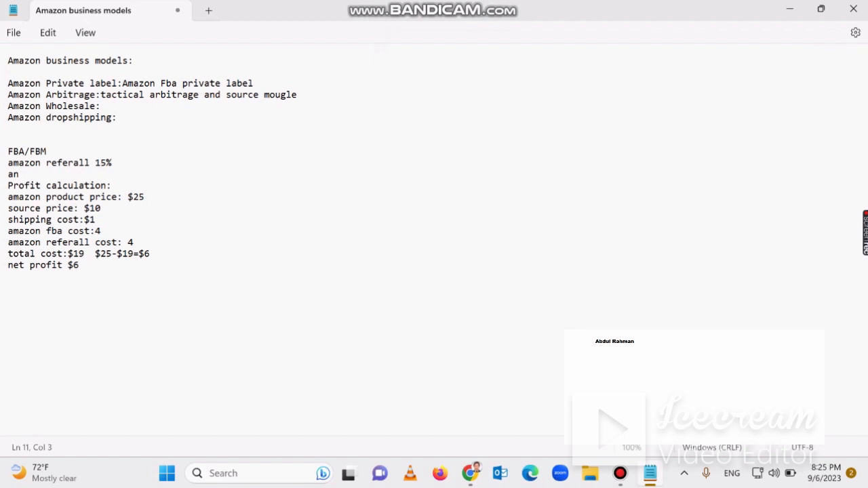
key("BackSpace")
type("mazon fba cost")
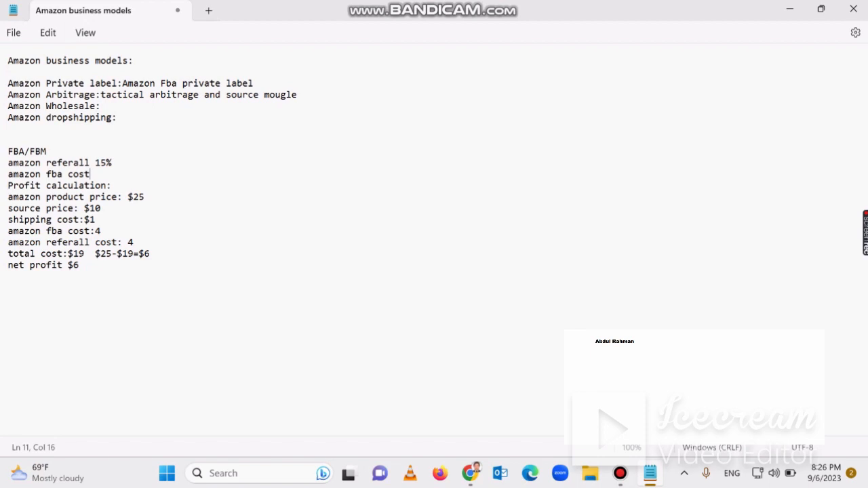
mouse_move(470, 474)
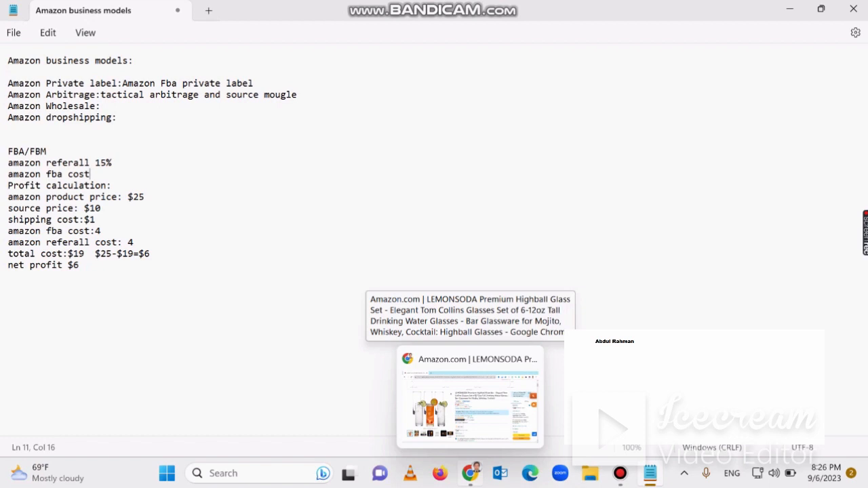
left_click(620, 473)
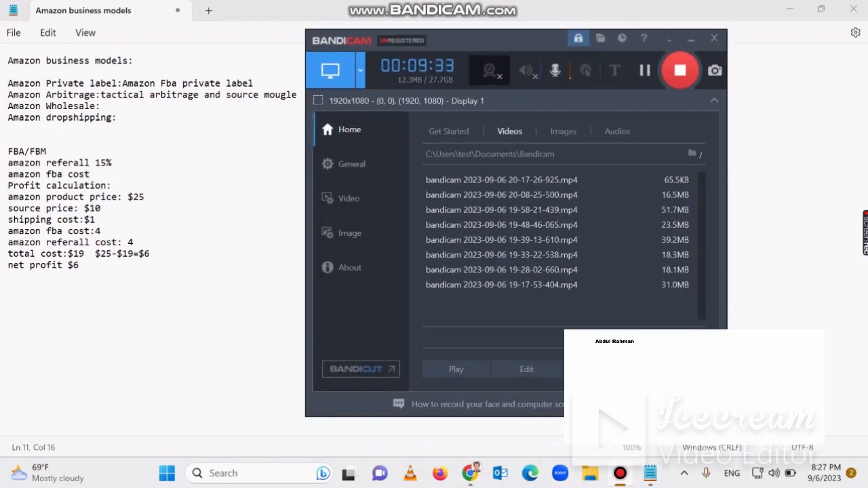
key("F12")
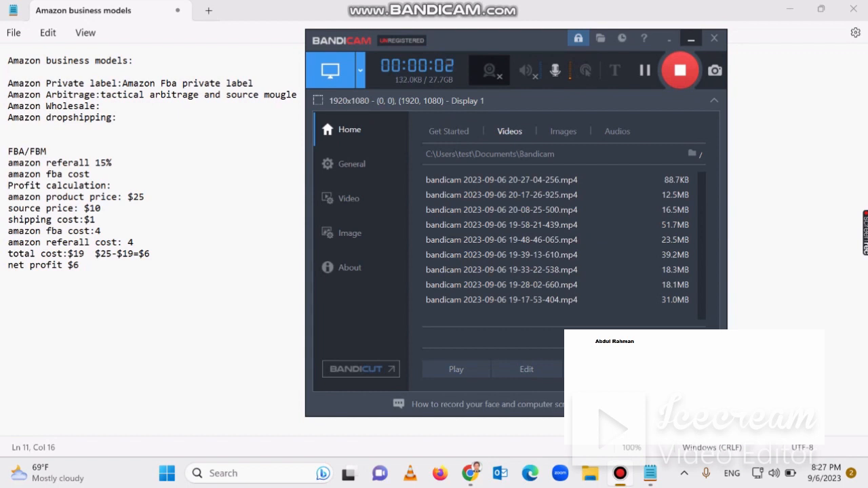
left_click(692, 39)
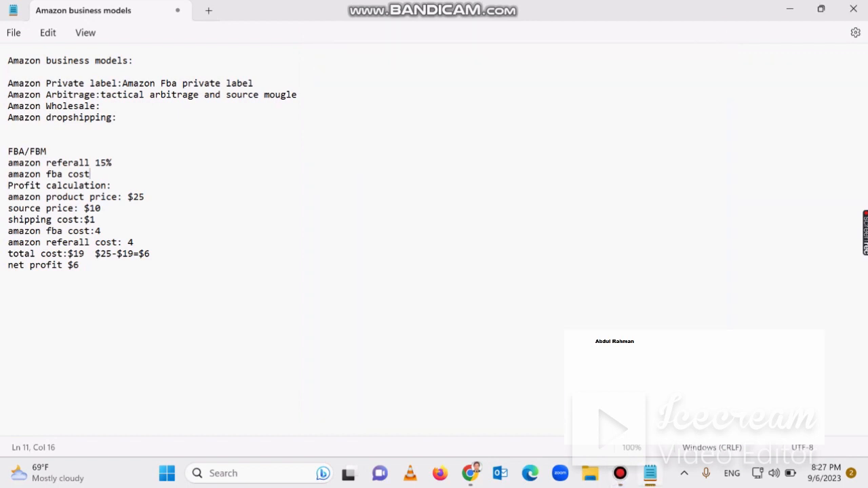
Switch to Chrome and open sellercentral.amazon.com/home in a new tab
left_click(789, 10)
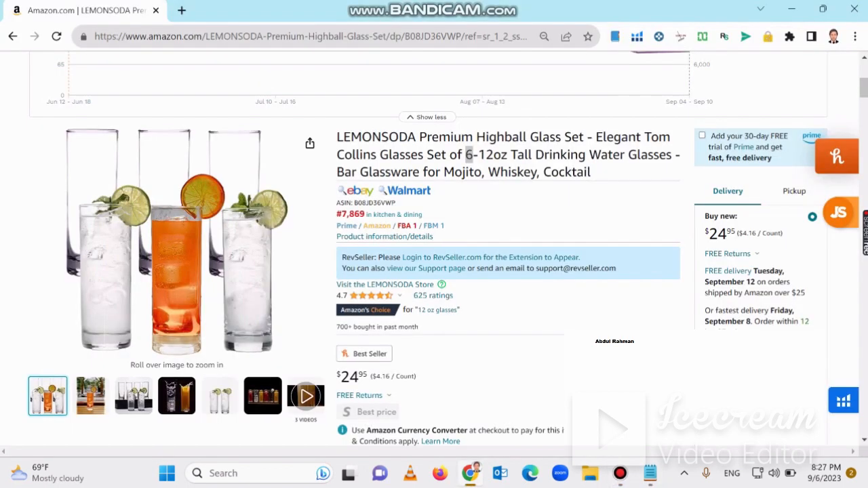
key("ctrl+t")
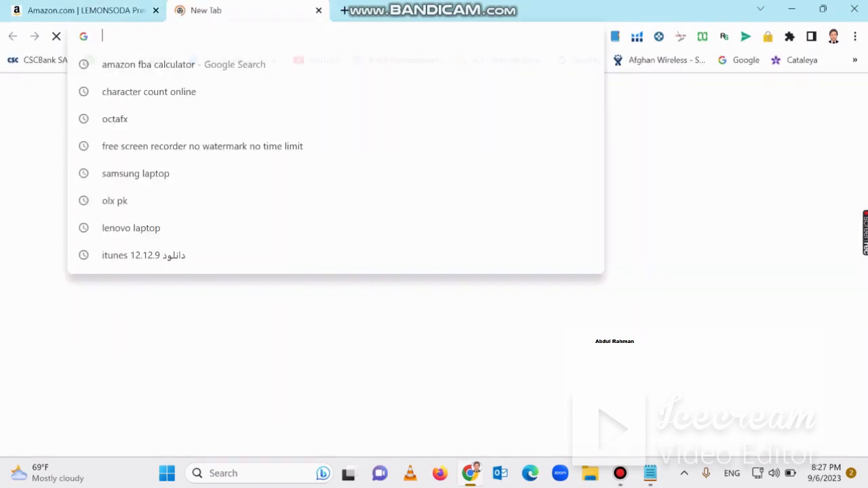
type("se")
key("Return")
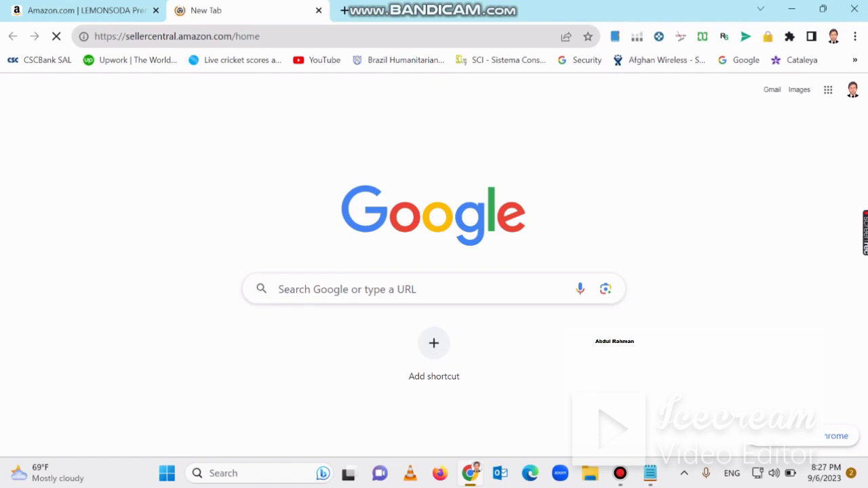
Switch back to the Notepad notes and append "( product research,product resource, brand registry" to the Amazon Private label line
key("alt+Tab")
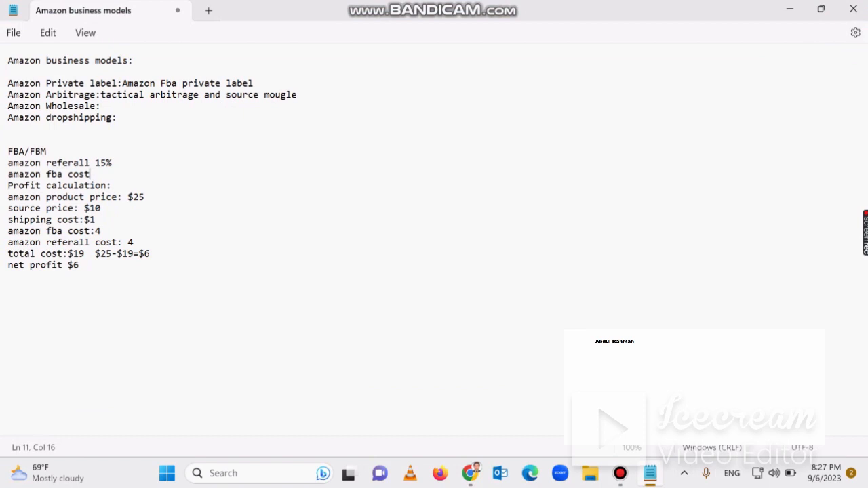
triple_click(130, 84)
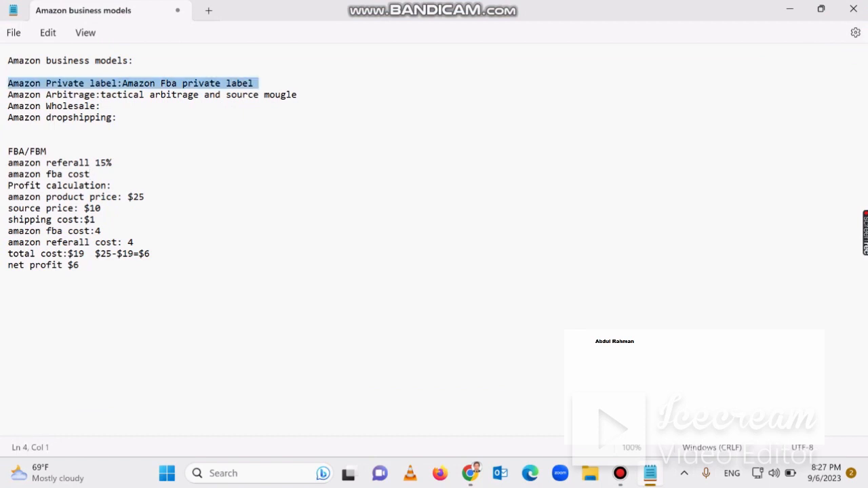
left_click(255, 84)
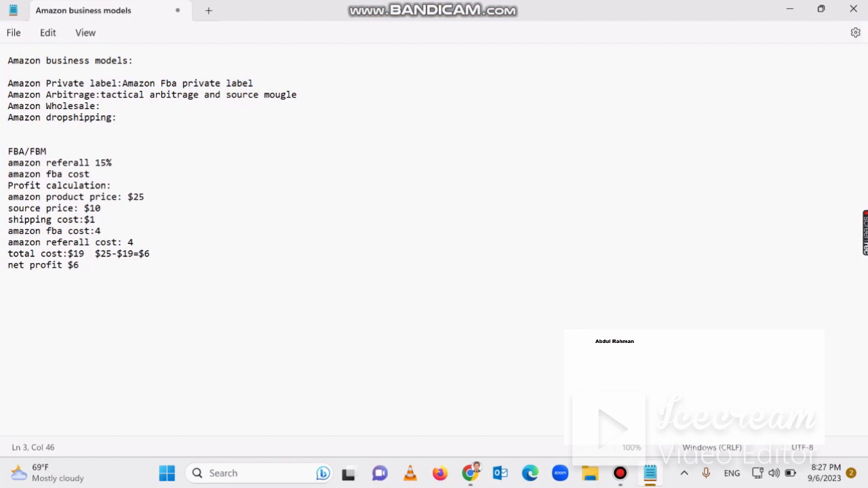
type("( product rese")
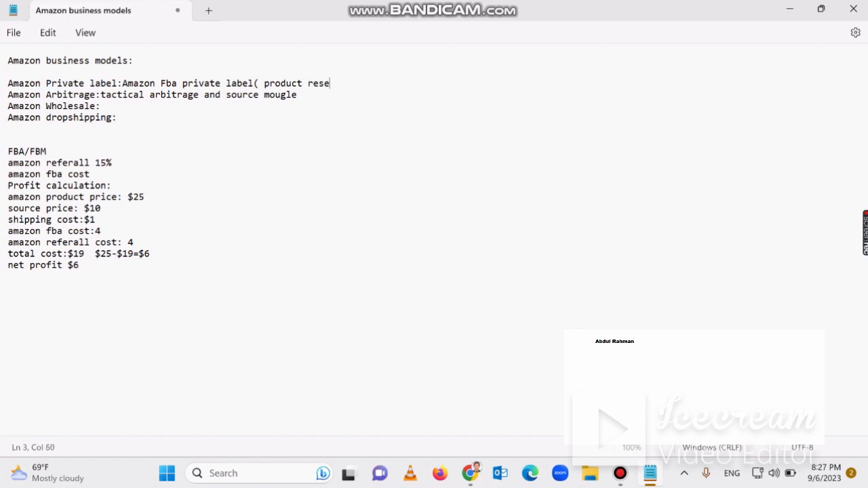
type("arch,")
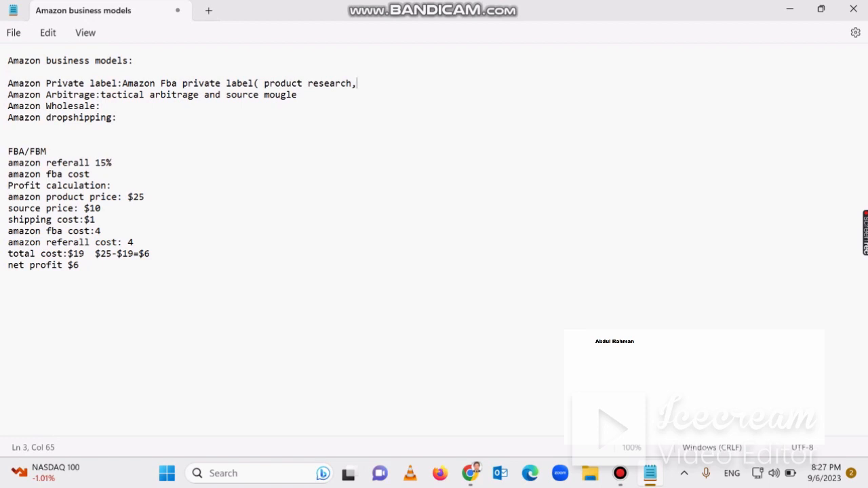
type("product resource")
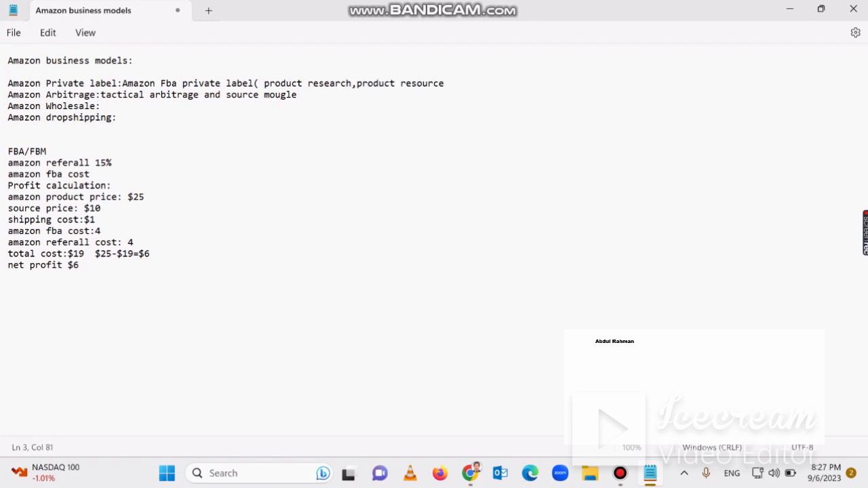
type(",")
type("b")
type("d registry")
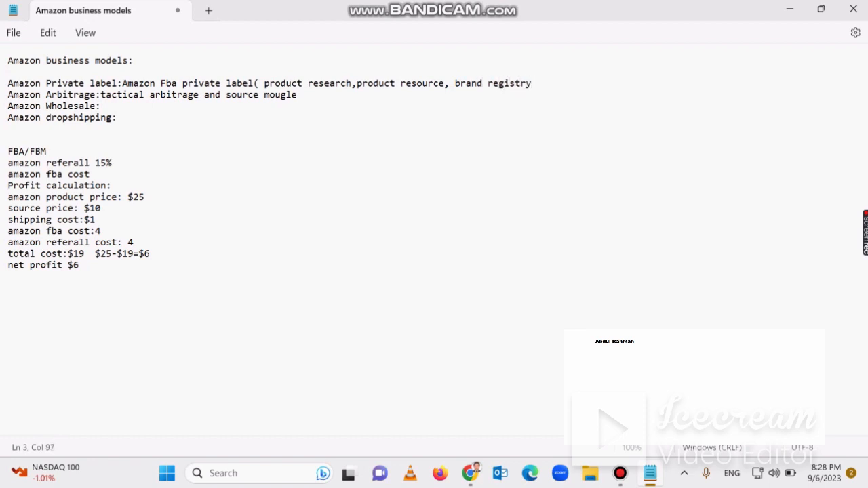
Continue the Private label list with ", photography and video graphy," after brand registry
type(", photography")
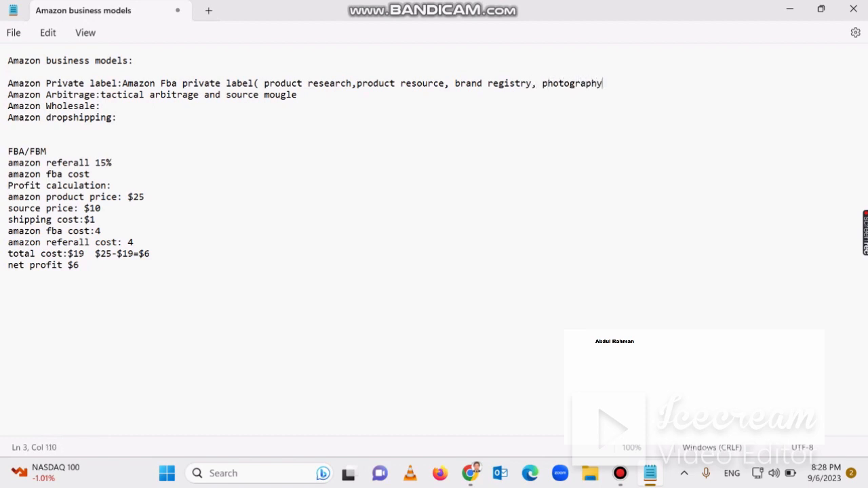
type(" and video gr")
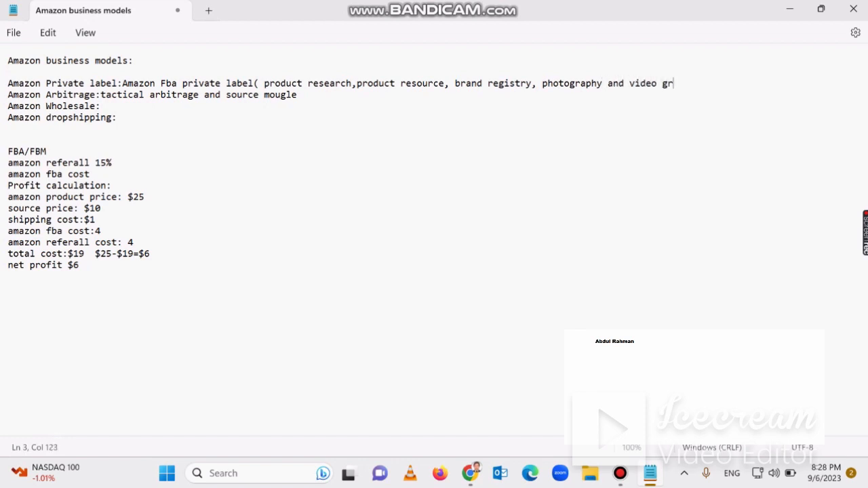
type("aphy")
type(",")
type("lab")
key("BackSpace")
key("BackSpace")
key("BackSpace")
key("BackSpace")
Add "marketing or PPC," to the Private label list after video graphy
type("marketing ")
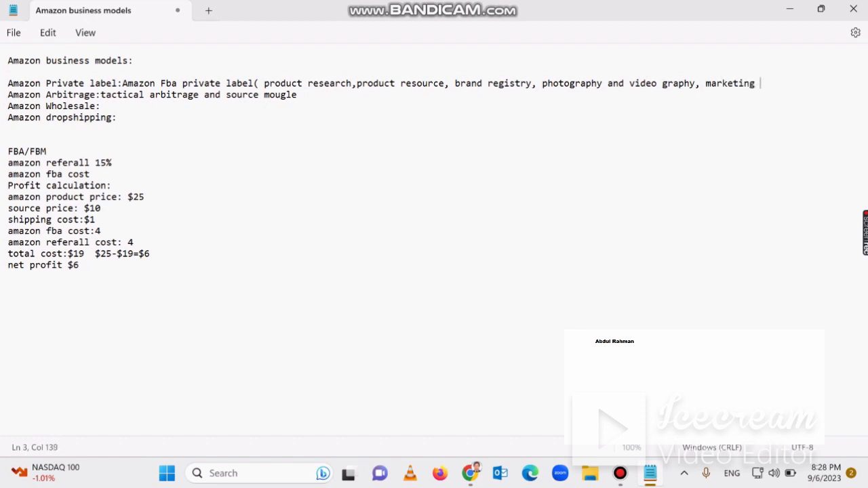
type("or PP")
type("C")
type(", ")
type("ke")
type("y")
key("BackSpace")
key("BackSpace")
key("BackSpace")
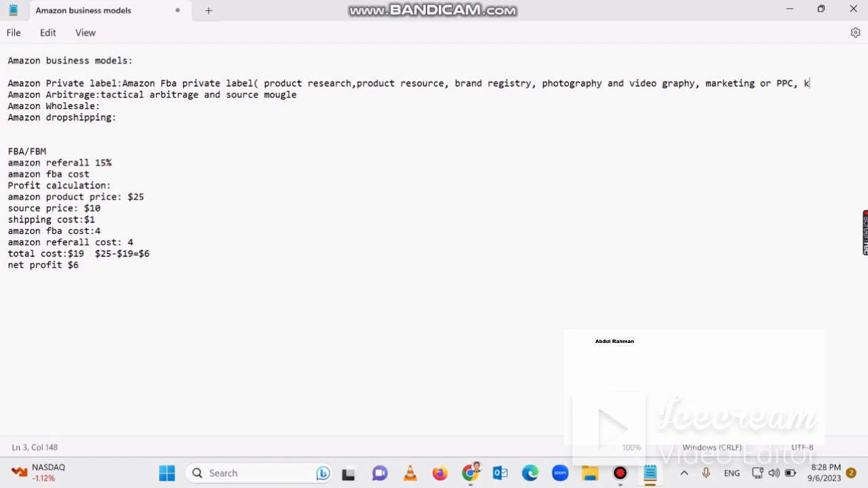
Complete the Private label list with "SEO and adding product, reviews and ratings)"
type("SEO and adding p")
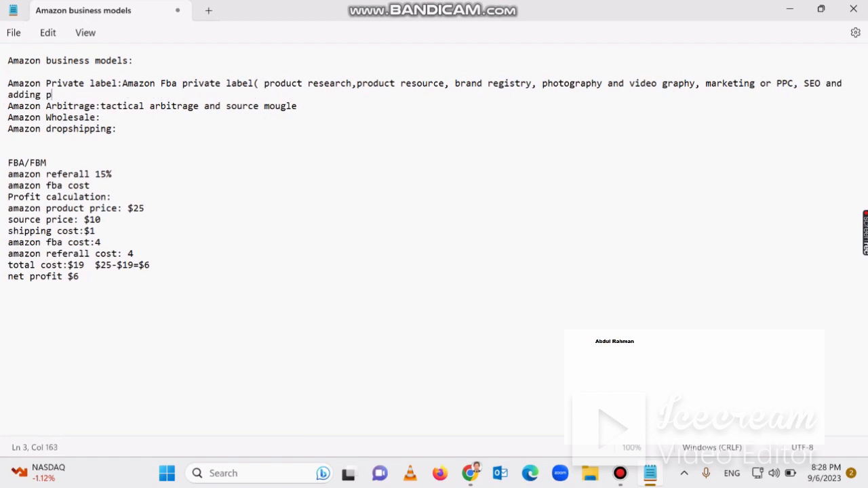
type("roduct")
type(", revie")
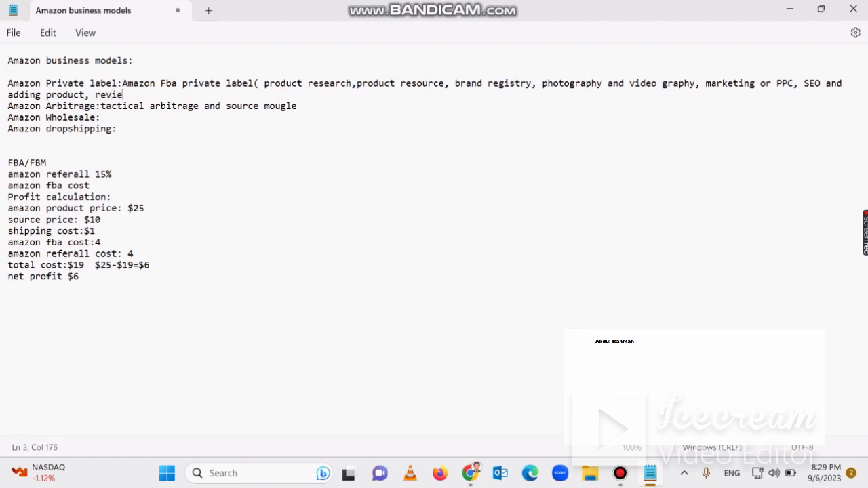
type("ws and ratings")
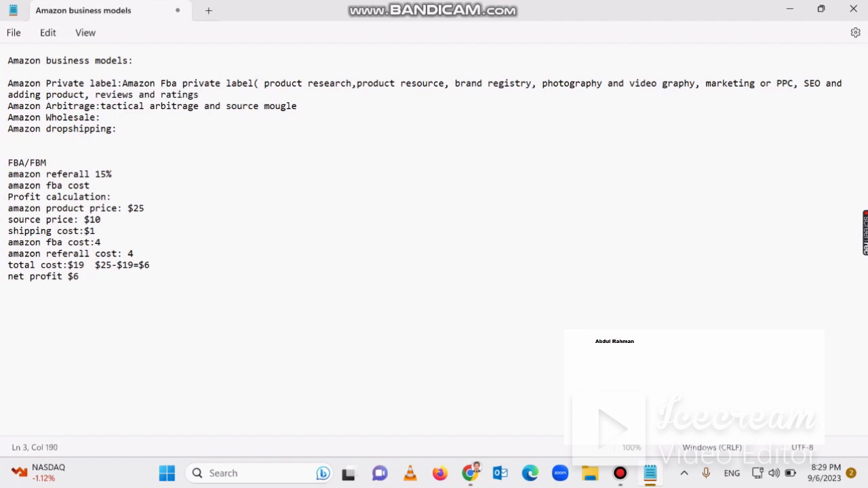
type(")")
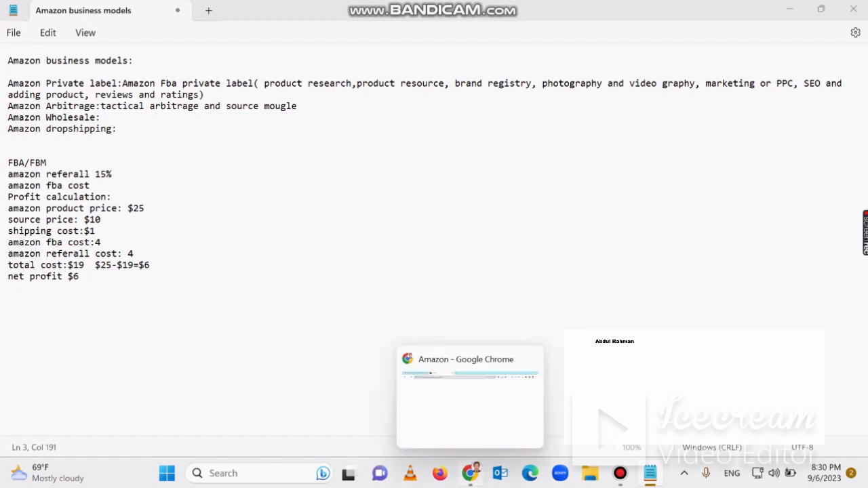
Switch to Chrome and open Upwork's find-work page (upwork.com/nx/find-work/) in a new tab
left_click(470, 473)
key("ctrl+t")
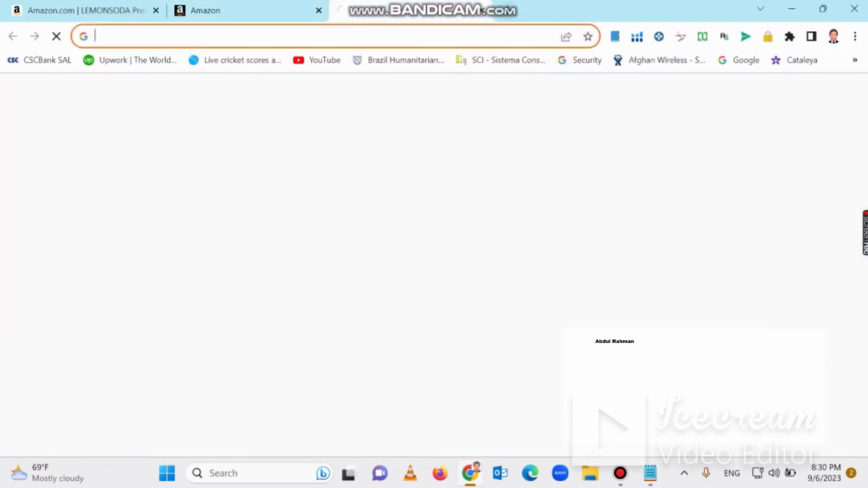
type("upwork.com/nx/find-work/")
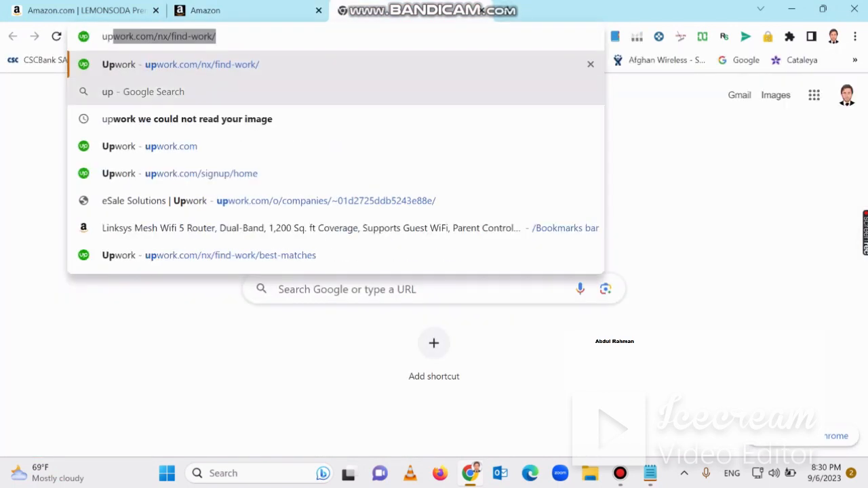
left_click(238, 64)
Look at the Seller Central home page while Upwork loads, and return to the Upwork tab
left_click(238, 10)
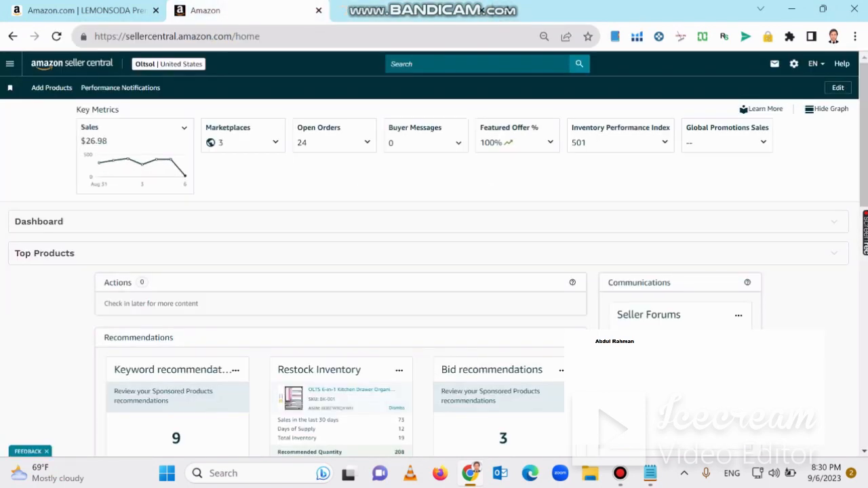
left_click(435, 10)
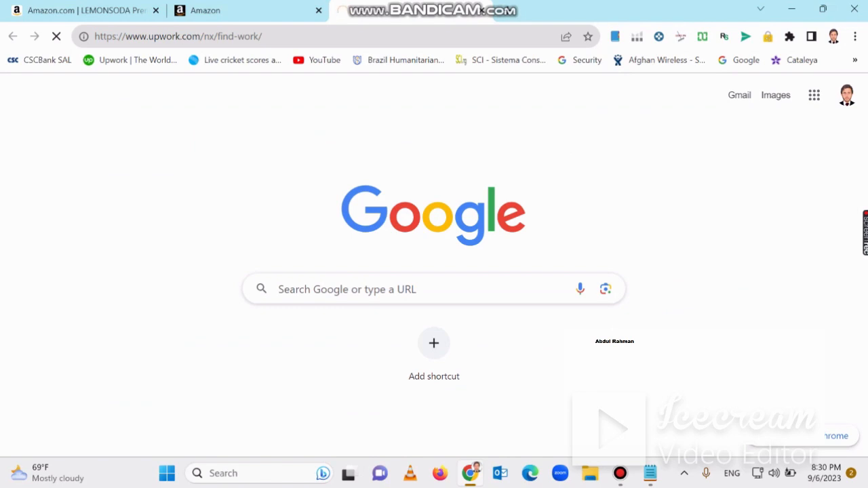
left_click(265, 10)
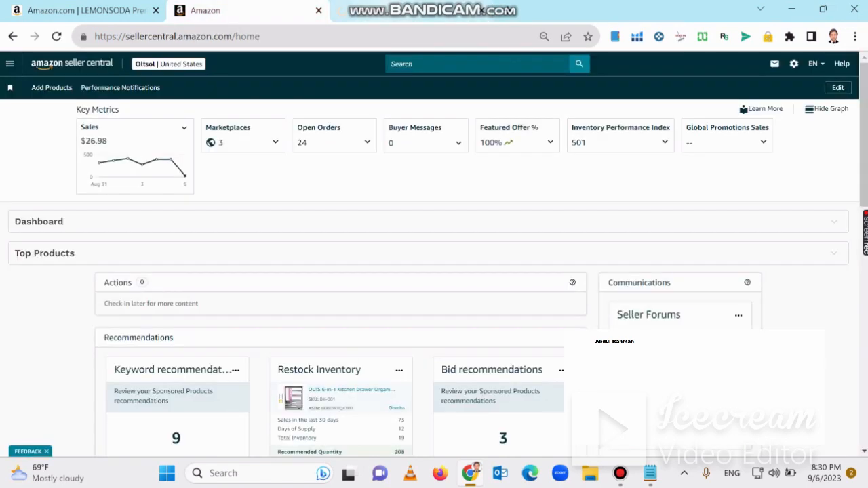
left_click(407, 10)
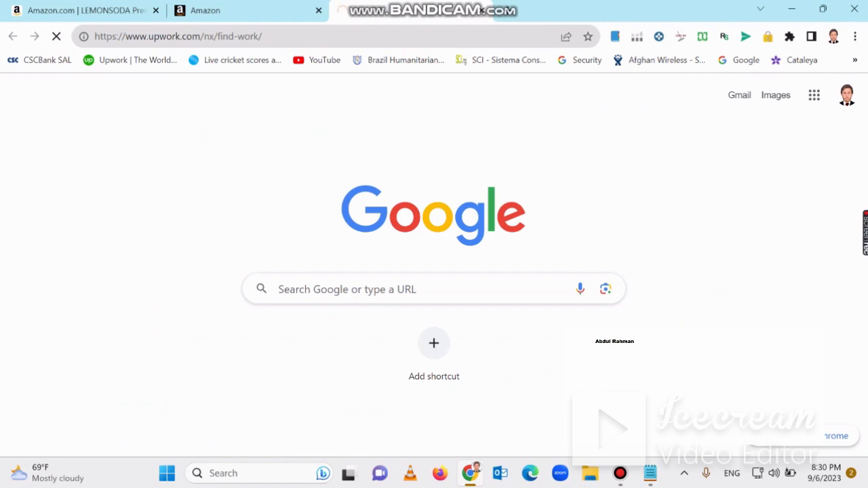